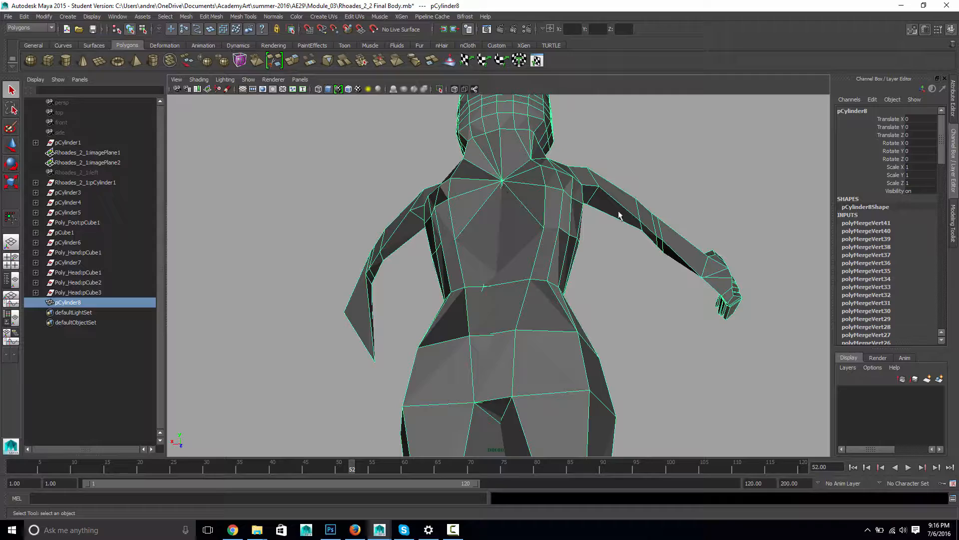
pyautogui.keyDown('alt'); pyautogui.moveTo(618, 215); pyautogui.dragTo(477, 218); pyautogui.keyUp('alt')
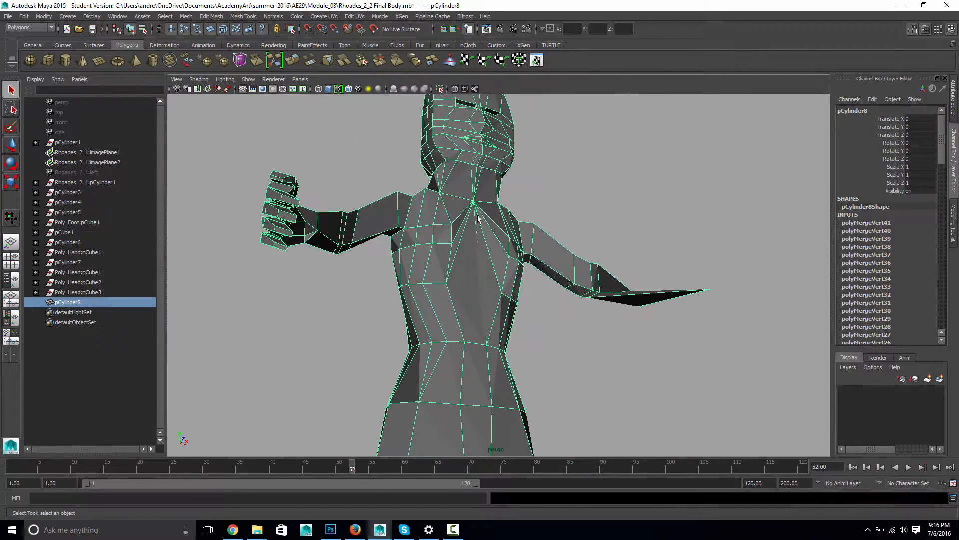
pyautogui.keyDown('alt'); pyautogui.moveTo(410, 230); pyautogui.dragTo(790, 247); pyautogui.keyUp('alt')
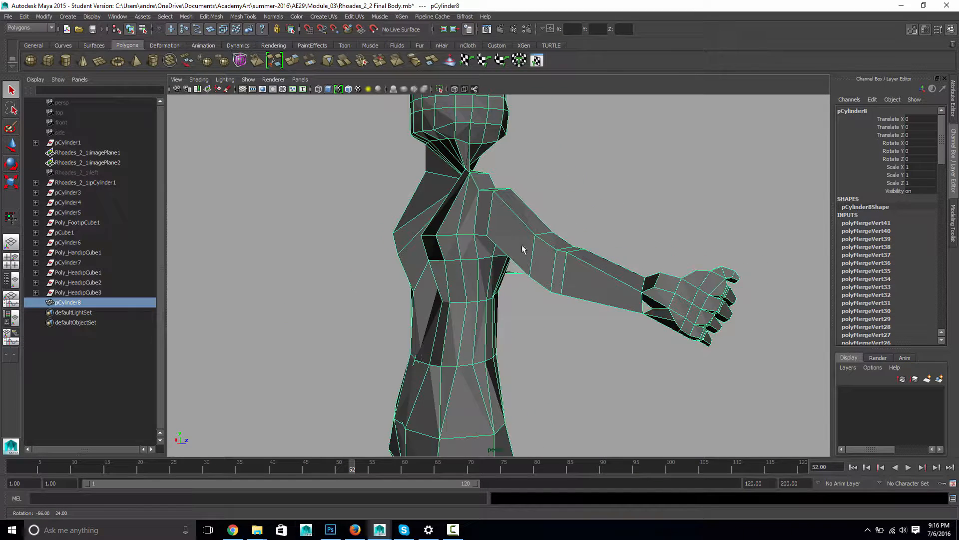
pyautogui.moveTo(937, 138)
pyautogui.mouseDown()
pyautogui.moveTo(941, 322)
pyautogui.moveTo(943, 122)
pyautogui.mouseUp()
pyautogui.click(464, 537)
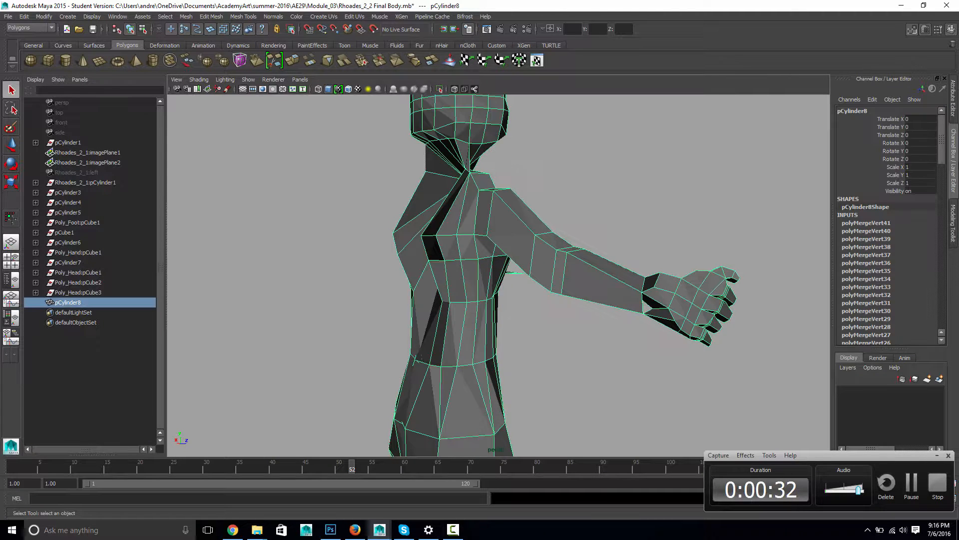
pyautogui.click(937, 456)
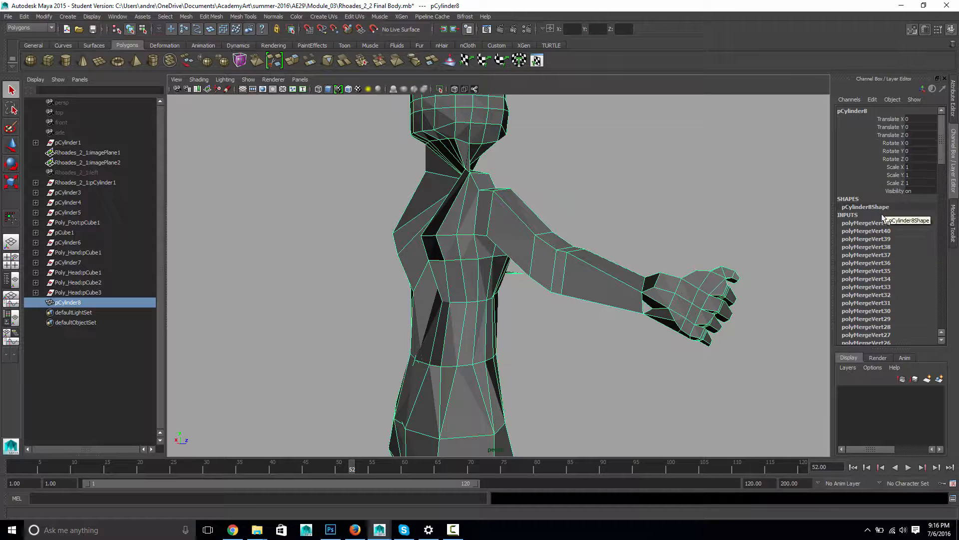
# - Delete the polyMergeVert41 and polyMergeVert40 nodes from the construction history of pCylinder8
pyautogui.click(856, 224)
pyautogui.scroll(5, 917, 172)
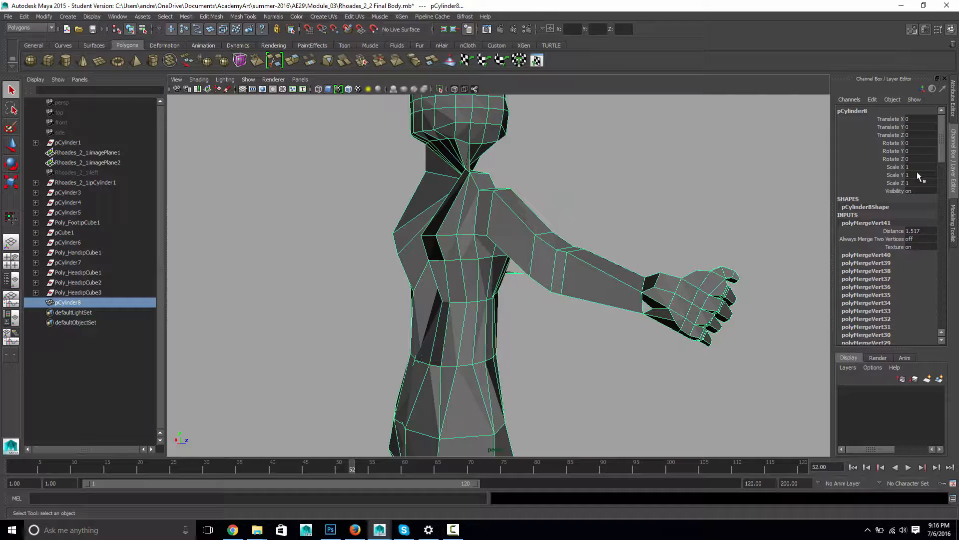
pyautogui.click(873, 99)
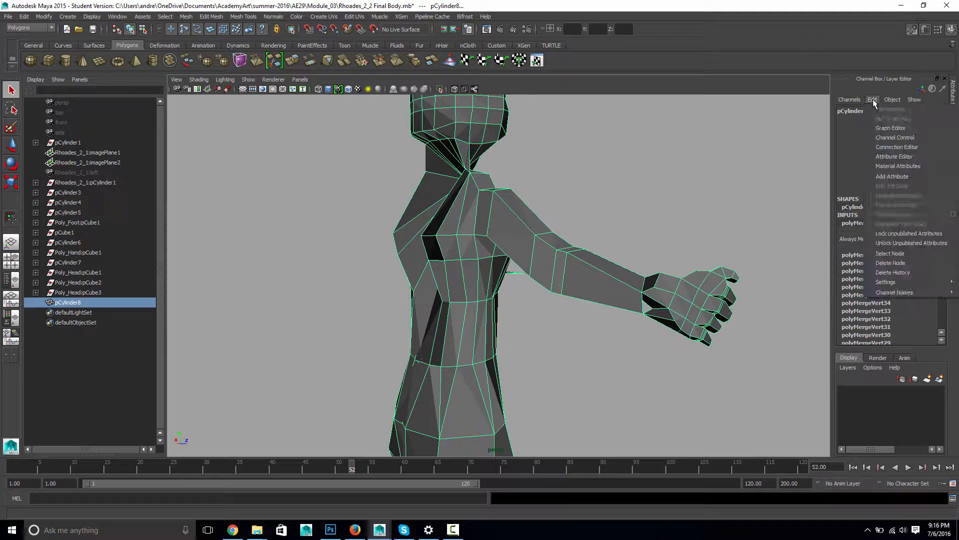
pyautogui.click(885, 263)
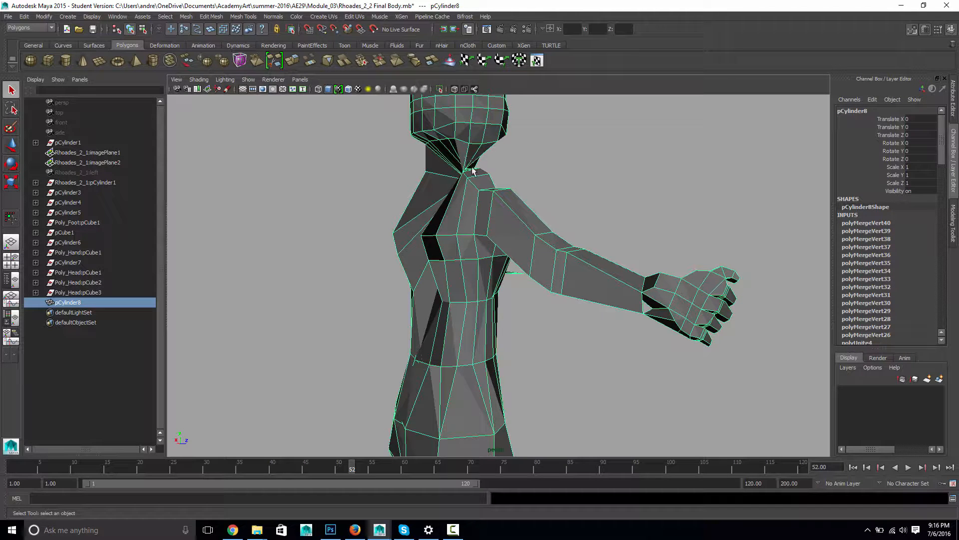
pyautogui.click(874, 223)
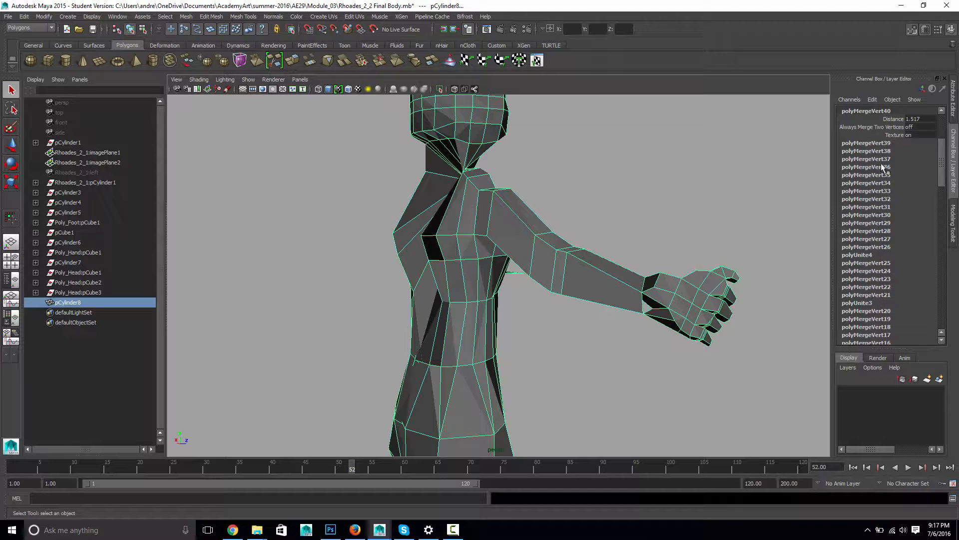
pyautogui.click(871, 98)
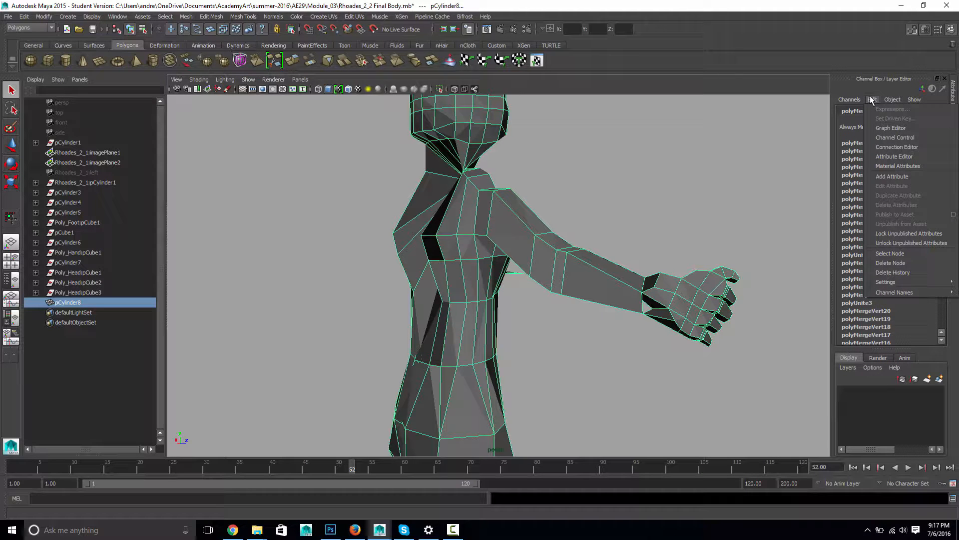
pyautogui.click(892, 262)
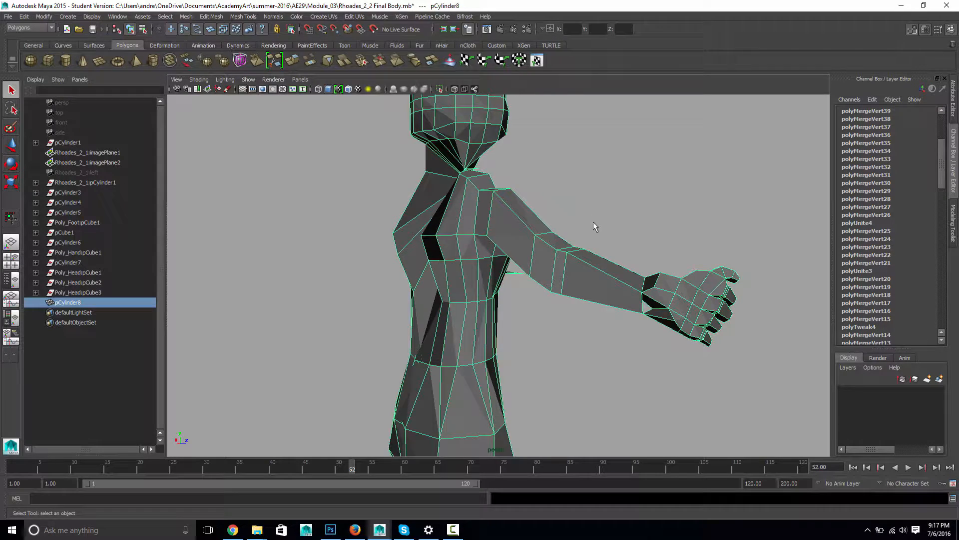
# - Remove the polyMergeVert39 and polyMergeVert38 nodes from the construction history of the body mesh
pyautogui.moveTo(593, 222)
pyautogui.keyDown('alt'); pyautogui.mouseDown()
pyautogui.moveTo(567, 215)
pyautogui.moveTo(529, 225)
pyautogui.moveTo(598, 223)
pyautogui.mouseUp(); pyautogui.keyUp('alt')
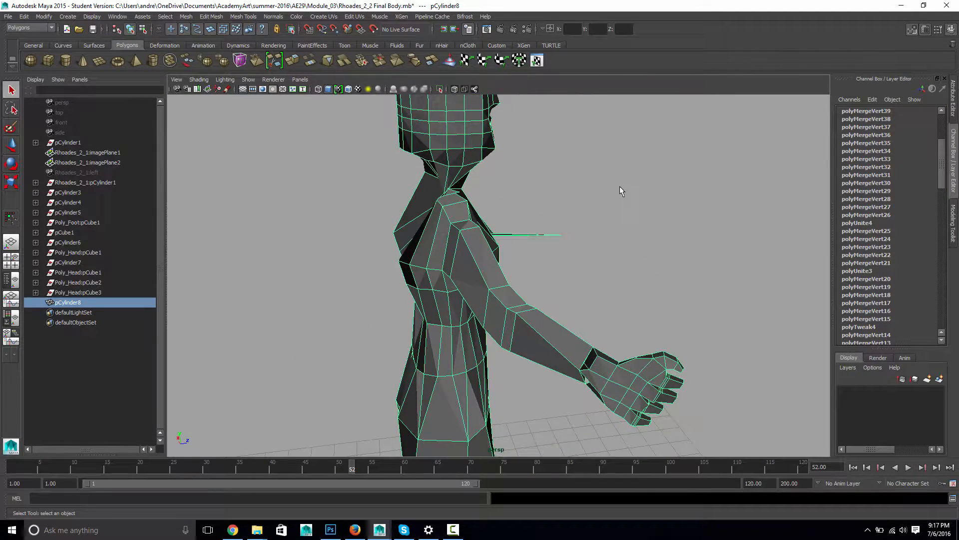
pyautogui.keyDown('alt'); pyautogui.moveTo(620, 191); pyautogui.dragTo(590, 218); pyautogui.keyUp('alt')
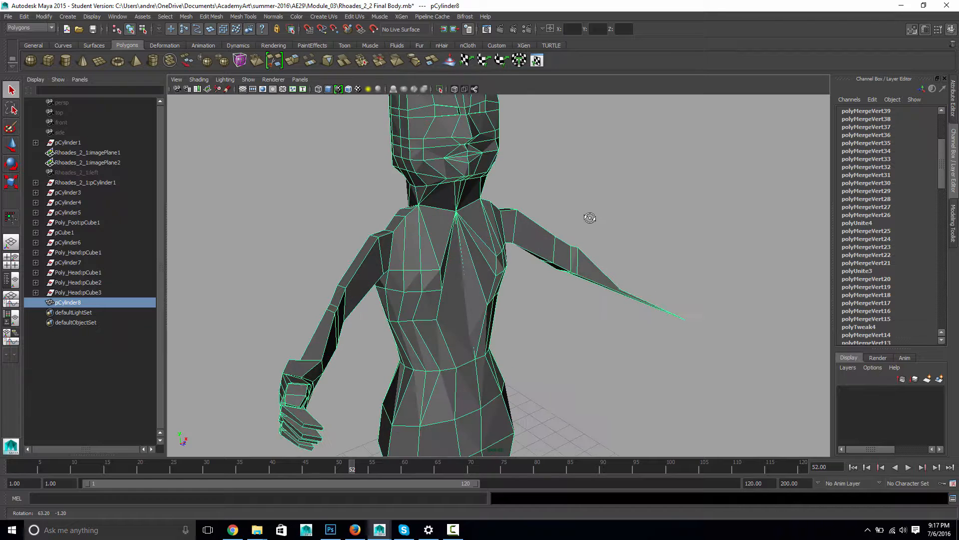
pyautogui.moveTo(943, 149); pyautogui.dragTo(944, 136)
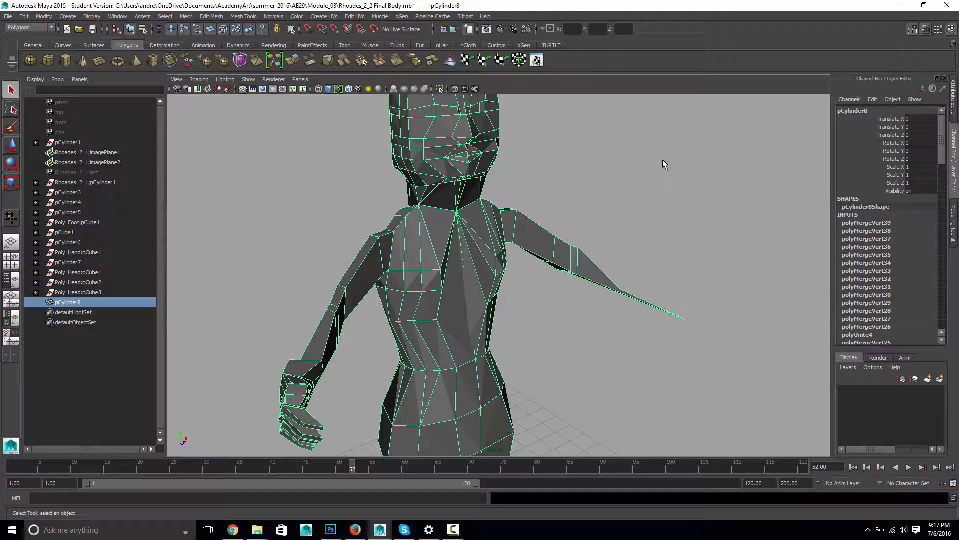
pyautogui.click(871, 223)
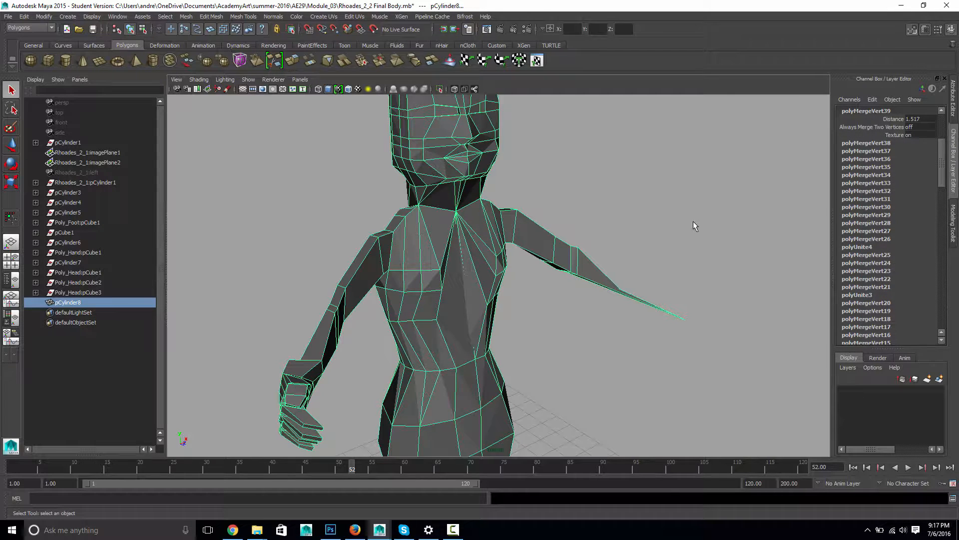
pyautogui.hotkey('ctrl', 'z')
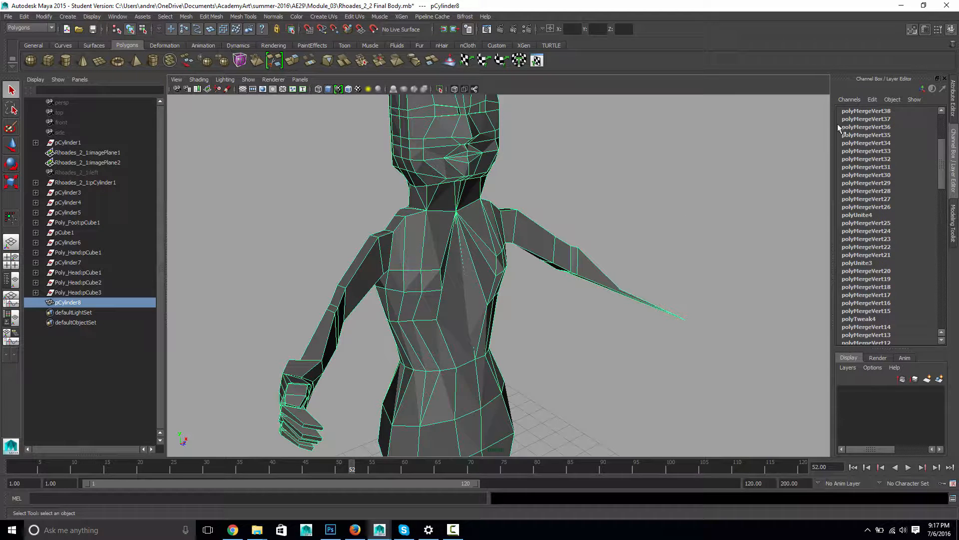
pyautogui.scroll(4, 882, 161)
pyautogui.click(878, 201)
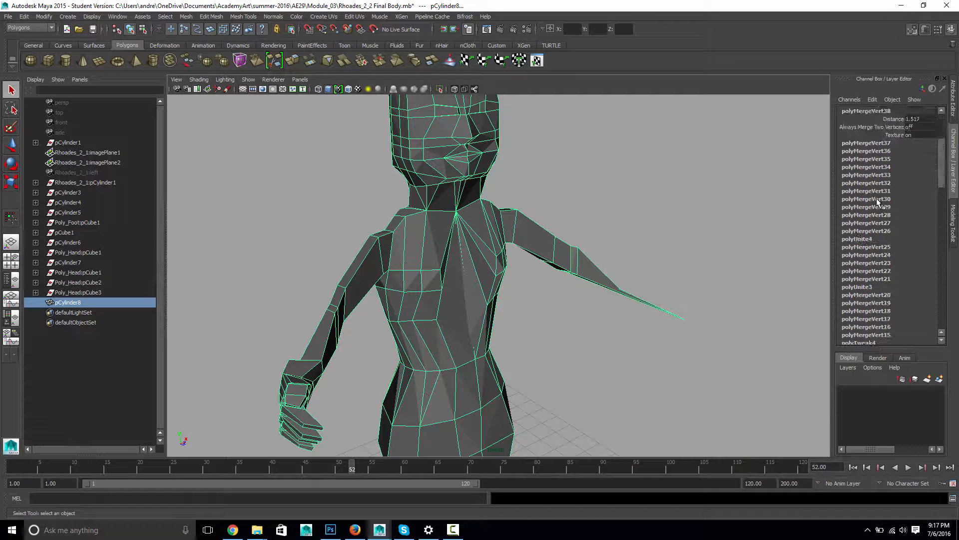
pyautogui.hotkey('ctrl', 'z')
# - Delete the polyMergeVert37 and polyMergeVert36 history nodes from the body mesh
pyautogui.scroll(3, 862, 135)
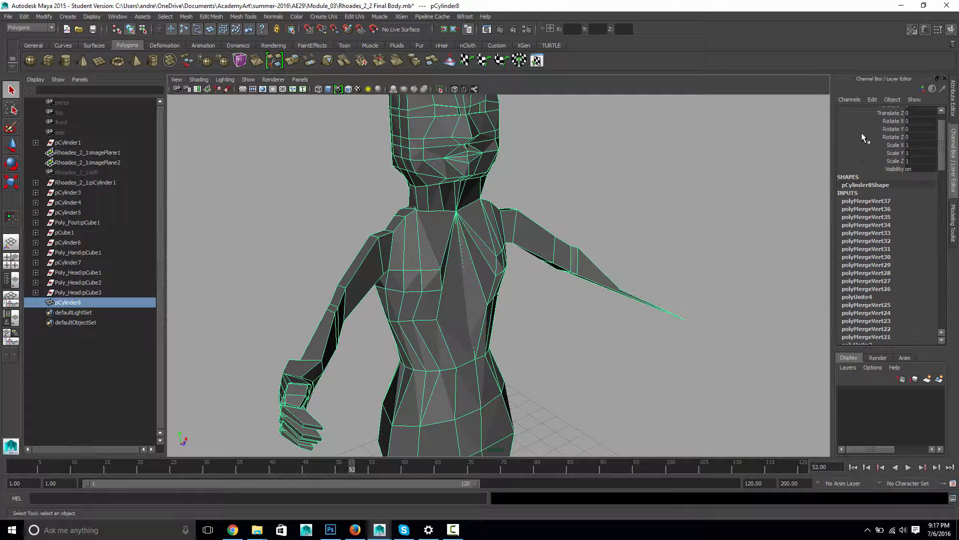
pyautogui.scroll(-3, 864, 196)
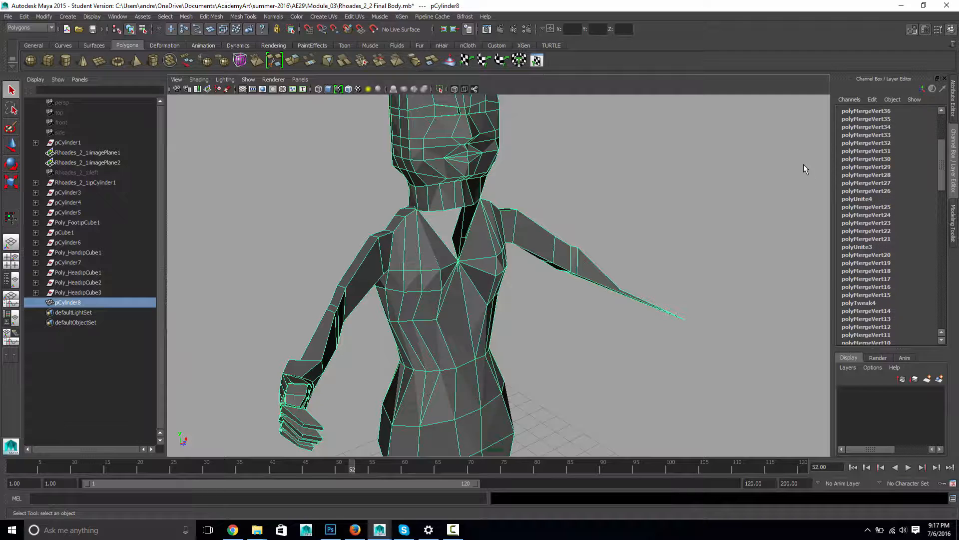
pyautogui.hotkey('ctrl', 'z')
pyautogui.scroll(3, 863, 128)
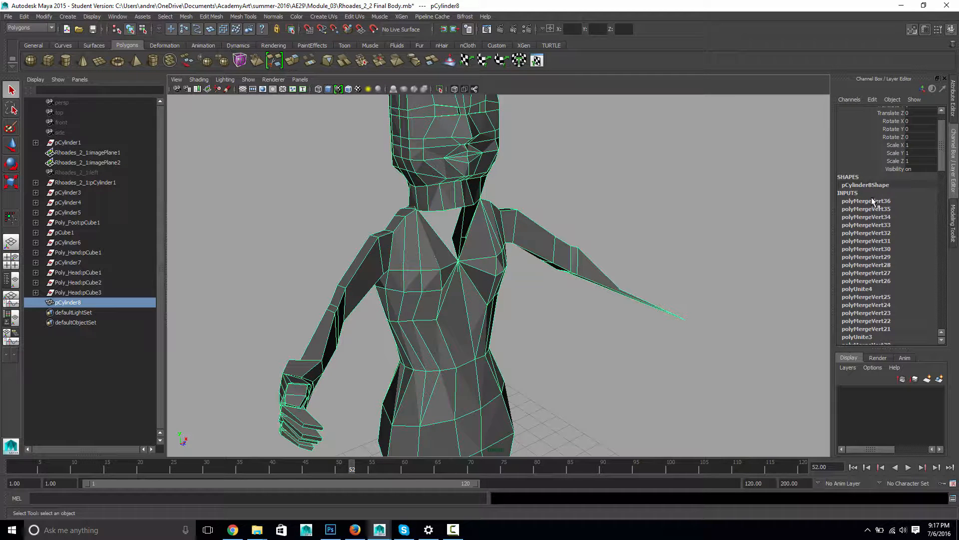
pyautogui.scroll(-3, 869, 204)
pyautogui.hotkey('ctrl', 'z')
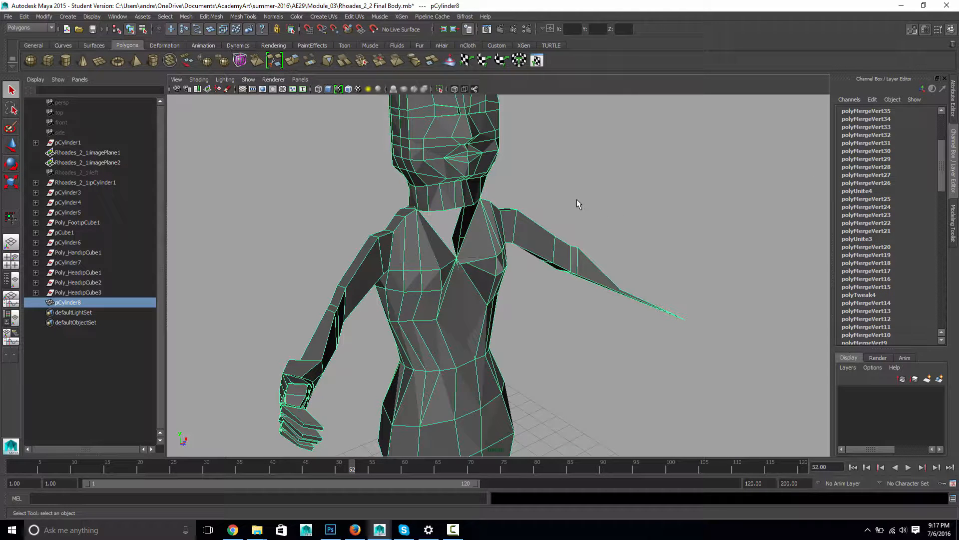
# - Delete the polyMergeVert35 history node from pCylinder8
pyautogui.keyDown('alt'); pyautogui.moveTo(578, 195); pyautogui.dragTo(750, 197); pyautogui.keyUp('alt')
pyautogui.scroll(3, 895, 167)
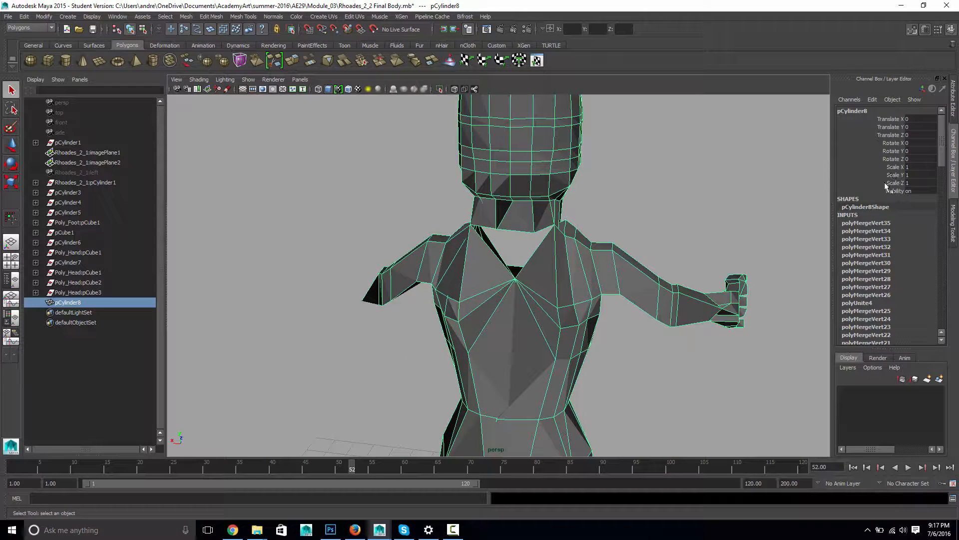
pyautogui.click(886, 223)
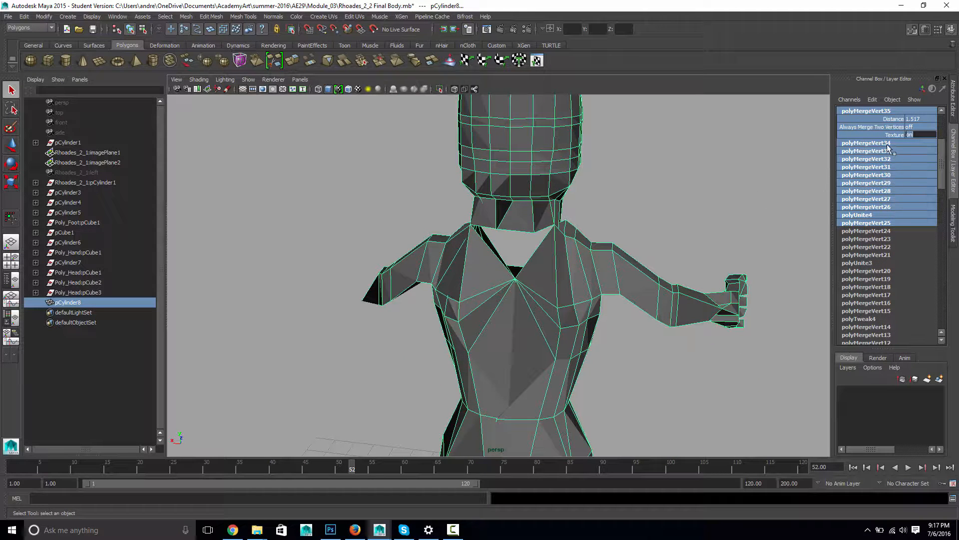
pyautogui.scroll(3, 895, 165)
pyautogui.write('0')
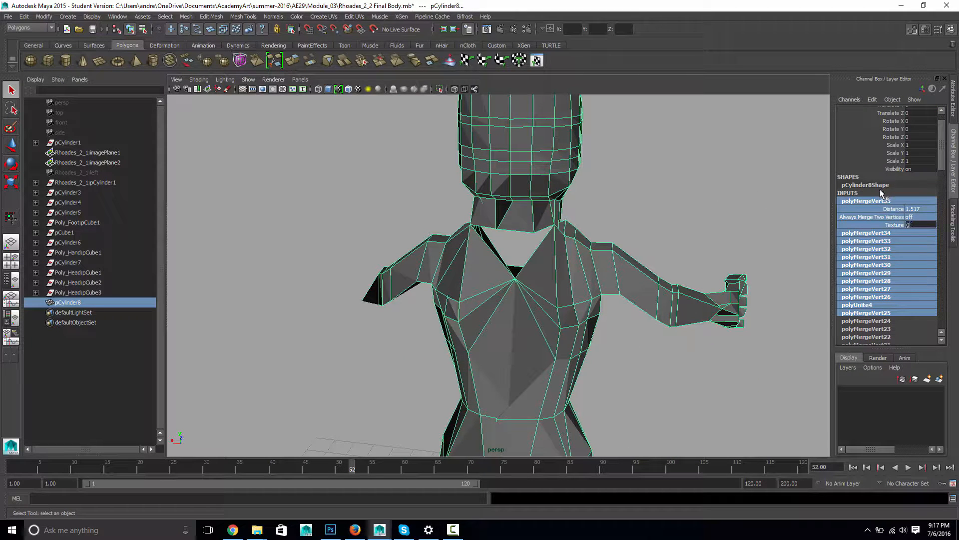
pyautogui.press('Return')
pyautogui.click(788, 193)
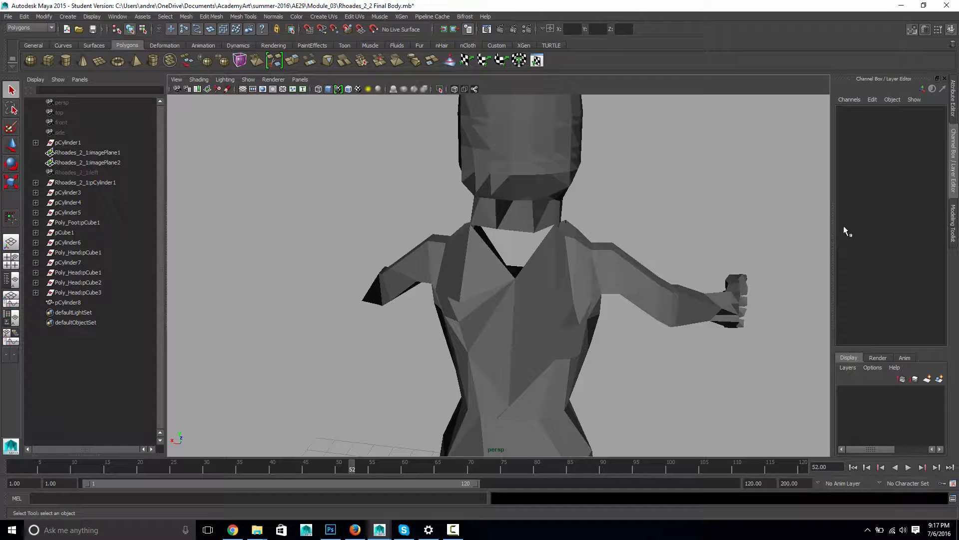
pyautogui.click(676, 294)
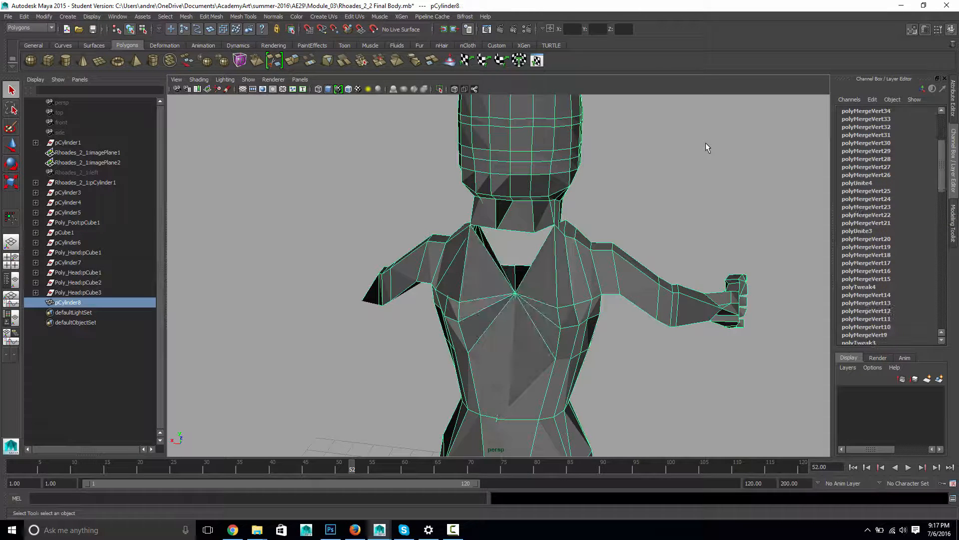
# - Delete the polyMergeVert34 and polyMergeVert33 history nodes from pCylinder8
pyautogui.scroll(3, 848, 139)
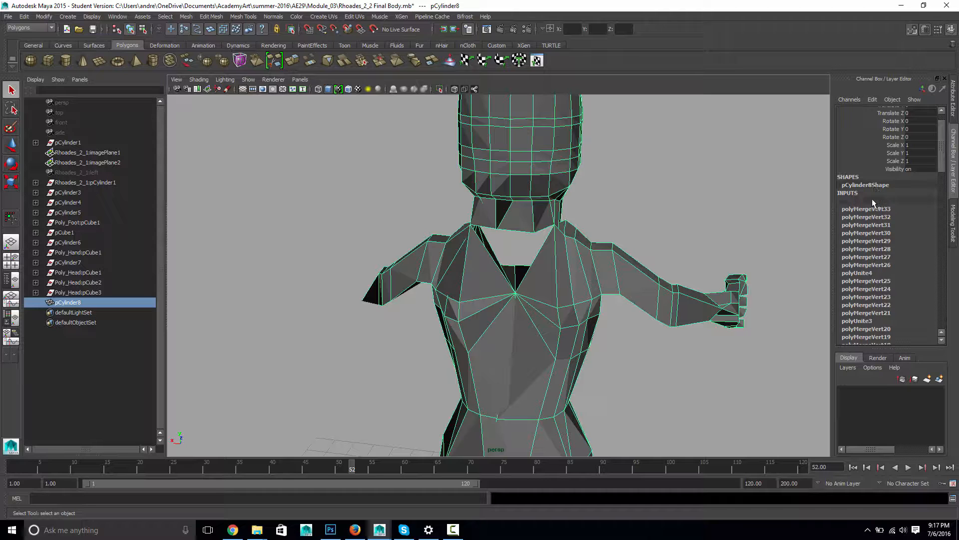
pyautogui.scroll(-3, 873, 203)
pyautogui.scroll(3, 869, 143)
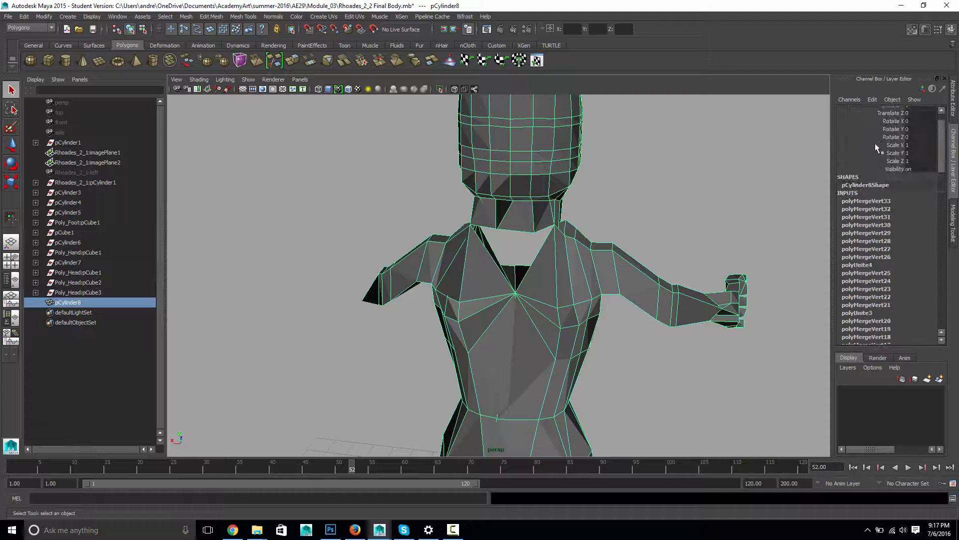
pyautogui.scroll(-3, 873, 198)
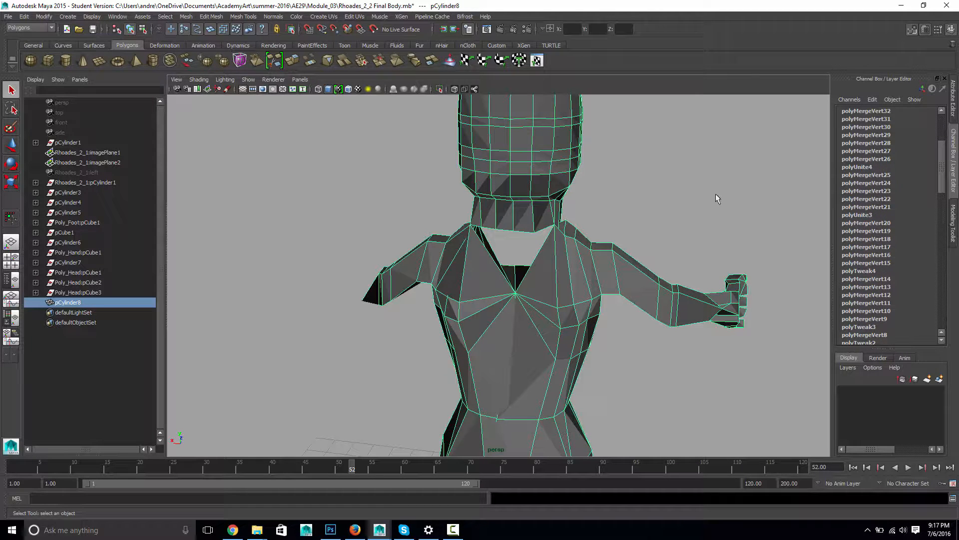
# - Delete the polyMergeVert32 and polyMergeVert31 history nodes from the body mesh, checking the neck and back geometry
pyautogui.keyDown('alt'); pyautogui.moveTo(716, 194); pyautogui.dragTo(670, 197); pyautogui.keyUp('alt')
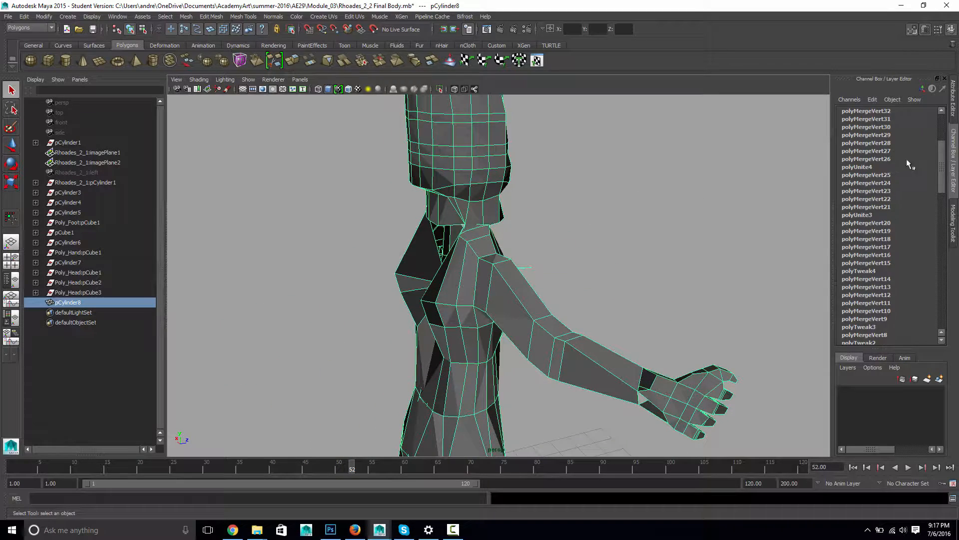
pyautogui.scroll(3, 907, 161)
pyautogui.click(871, 206)
pyautogui.press('Delete')
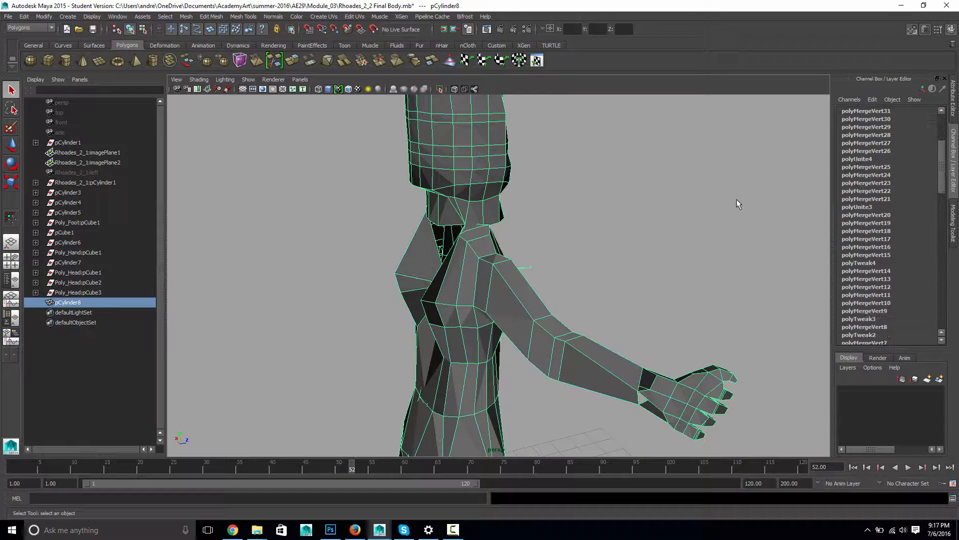
pyautogui.keyDown('alt'); pyautogui.moveTo(726, 178); pyautogui.dragTo(753, 175); pyautogui.keyUp('alt')
pyautogui.scroll(5, 870, 168)
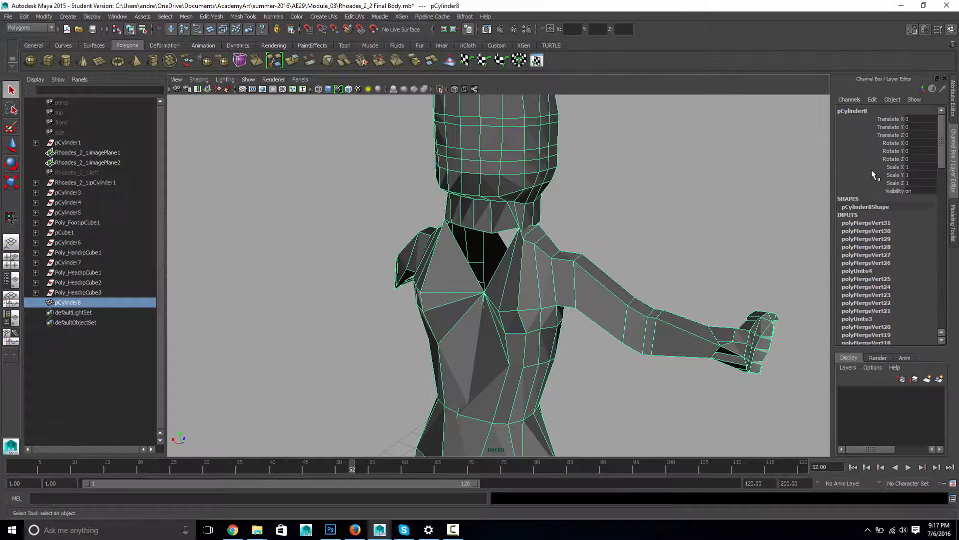
pyautogui.scroll(-5, 877, 227)
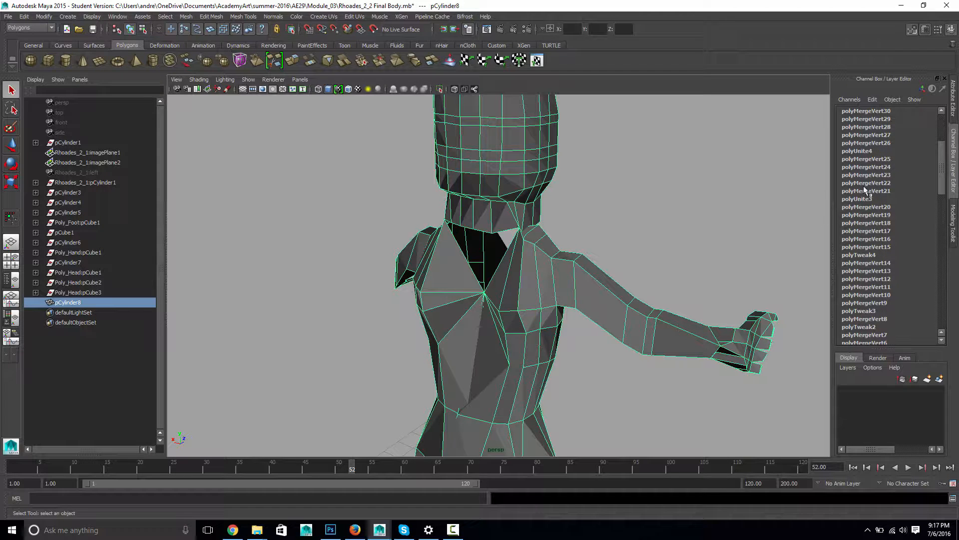
# - Delete the polyMergeVert30 and polyMergeVert29 history nodes from the body mesh, checking the chest geometry
pyautogui.scroll(5, 869, 187)
pyautogui.click(874, 222)
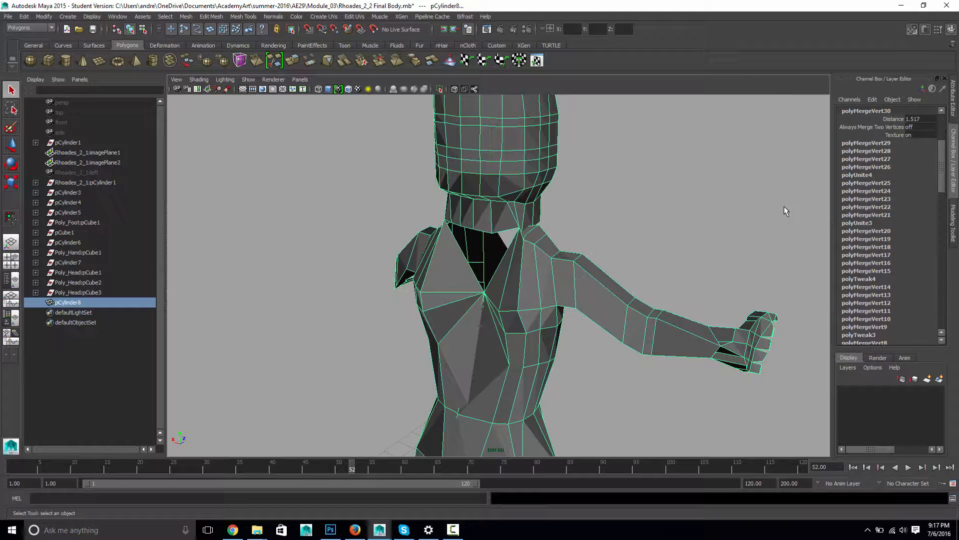
pyautogui.keyDown('alt'); pyautogui.moveTo(717, 205); pyautogui.dragTo(560, 179); pyautogui.keyUp('alt')
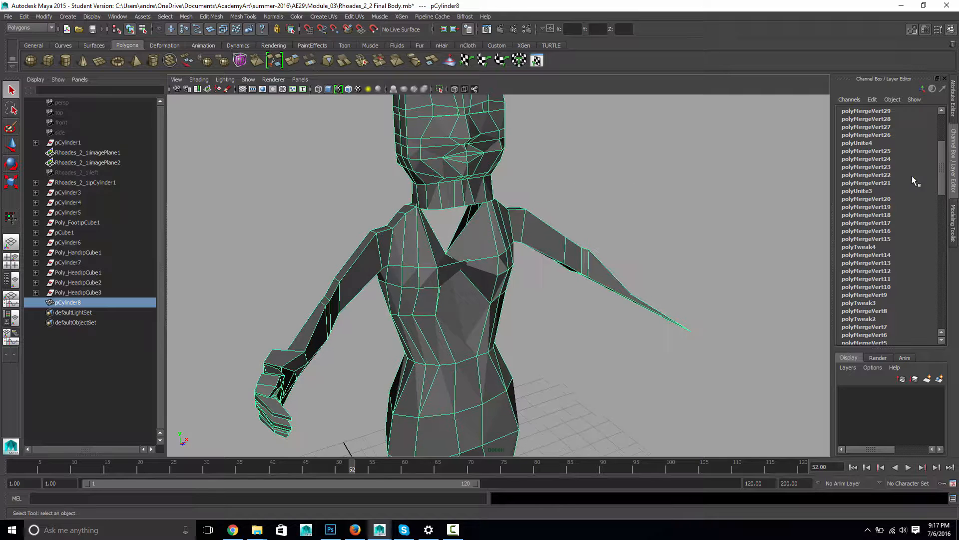
pyautogui.scroll(5, 914, 176)
pyautogui.click(881, 223)
pyautogui.press('Delete')
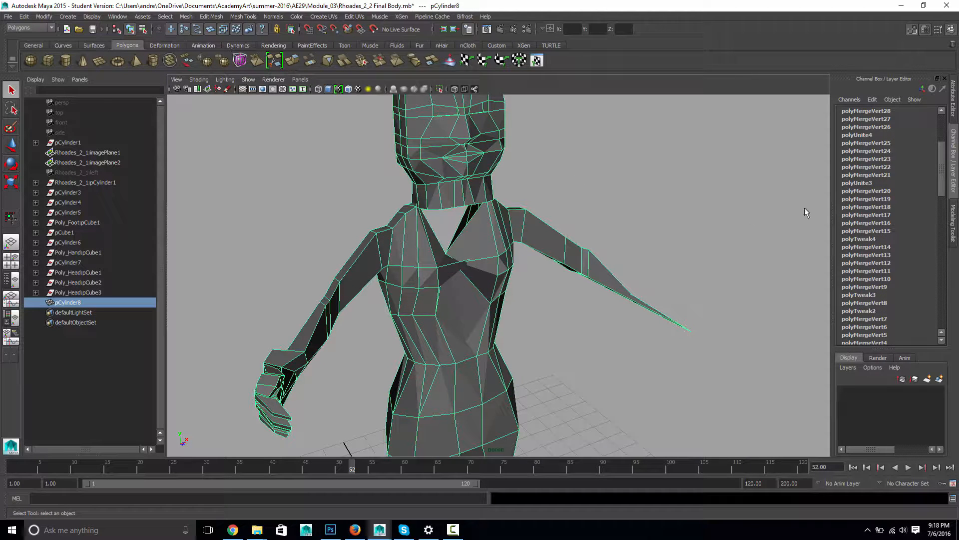
# - Delete the polyMergeVert28 and polyMergeVert27 history nodes from the body mesh
pyautogui.scroll(5, 851, 197)
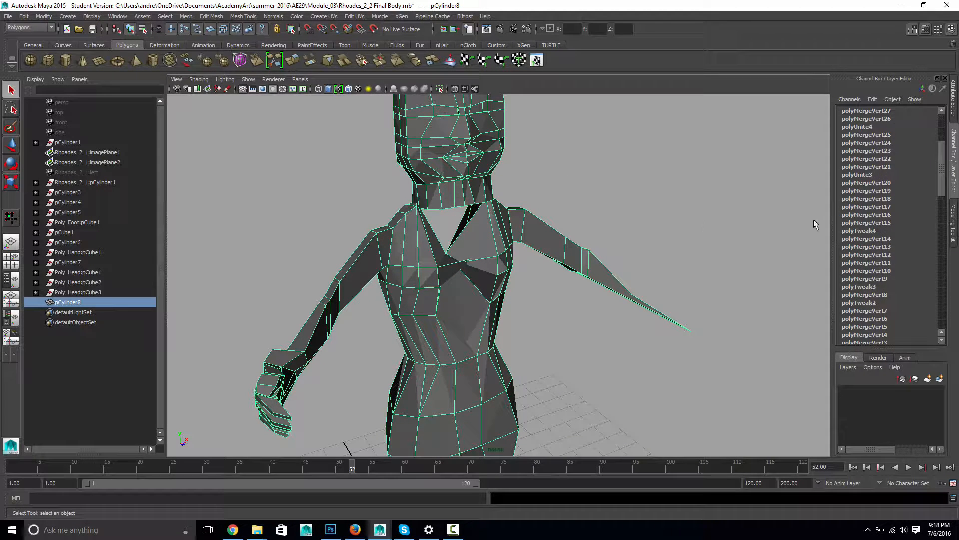
pyautogui.click(867, 223)
pyautogui.press('Delete')
pyautogui.scroll(-3, 877, 229)
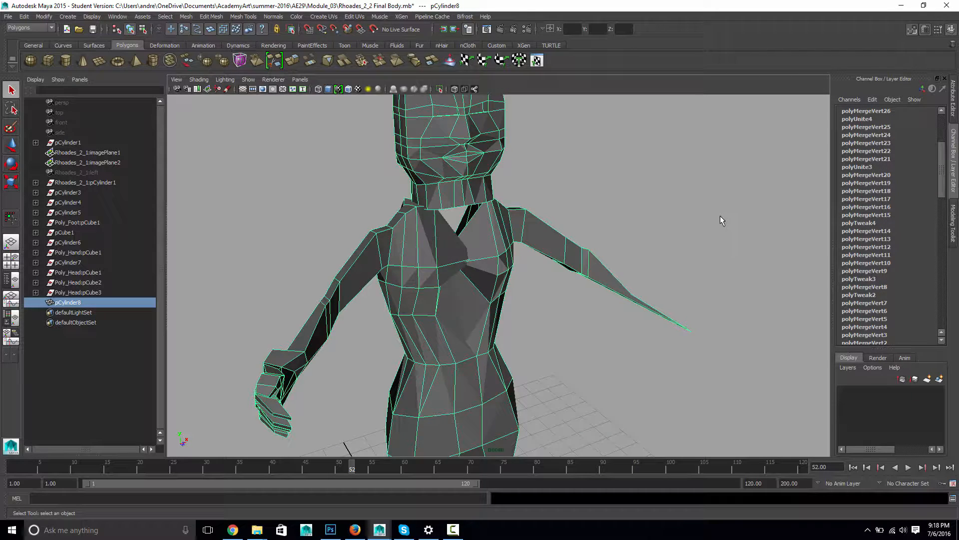
# - Delete the polyMergeVert26 history node from the body mesh, checking the neck and chest geometry
pyautogui.keyDown('alt'); pyautogui.moveTo(721, 215); pyautogui.dragTo(698, 198); pyautogui.keyUp('alt')
pyautogui.scroll(5, 901, 177)
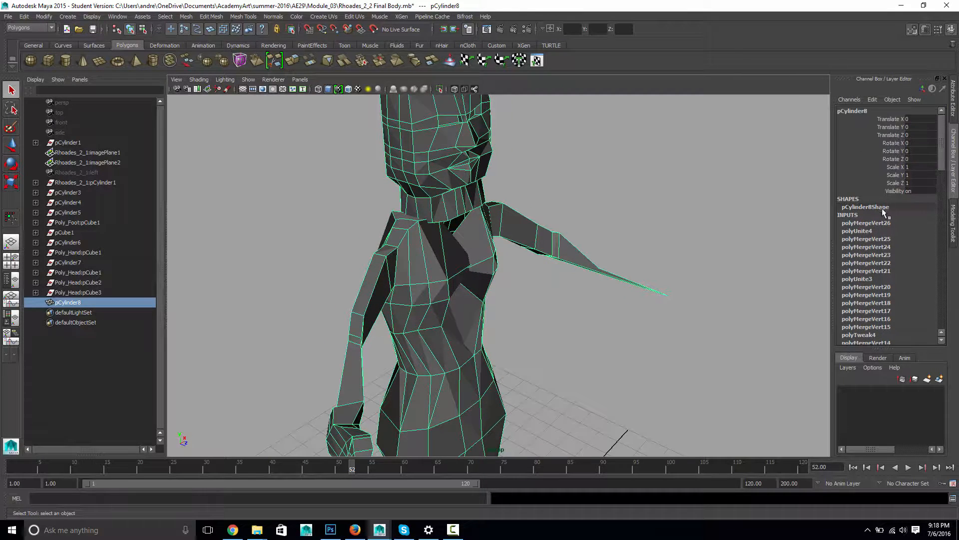
pyautogui.click(880, 221)
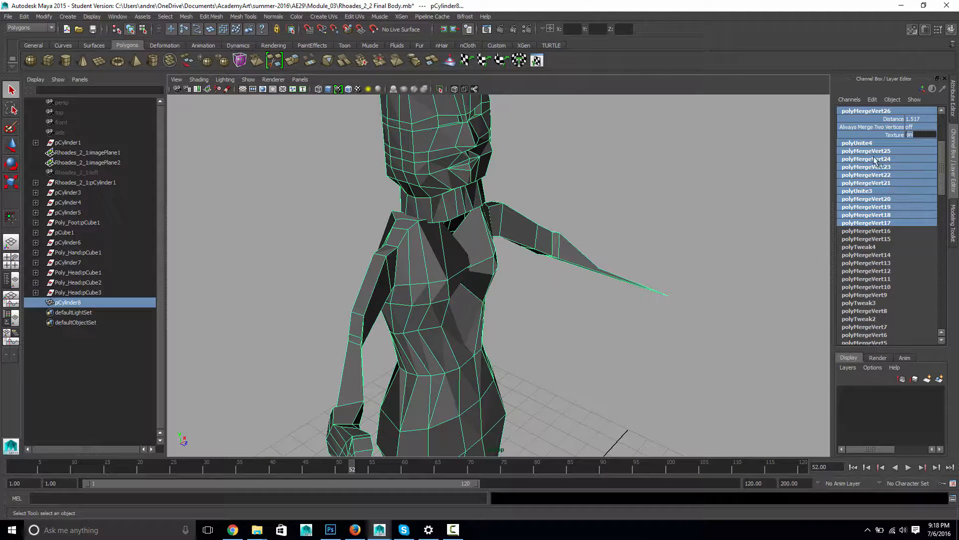
pyautogui.scroll(3, 874, 158)
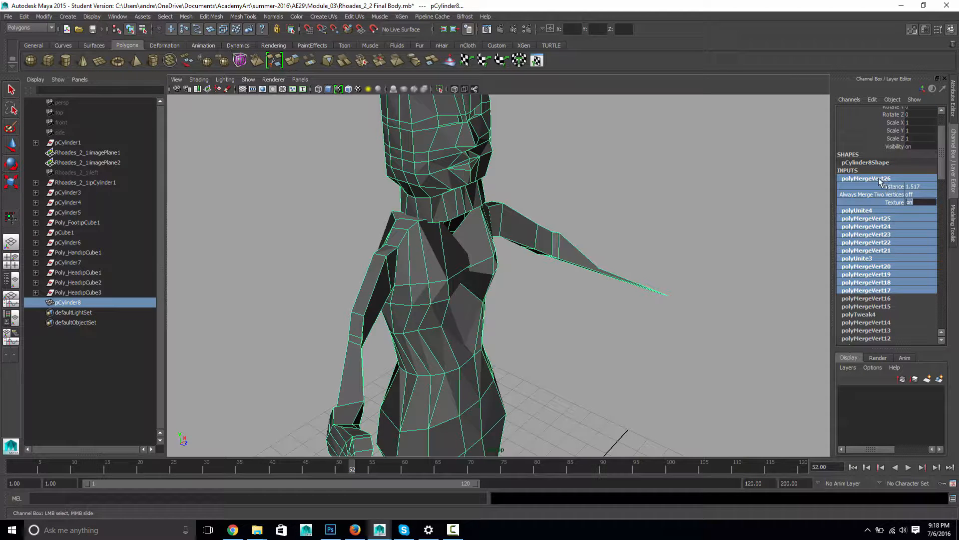
pyautogui.click(761, 178)
pyautogui.click(486, 209)
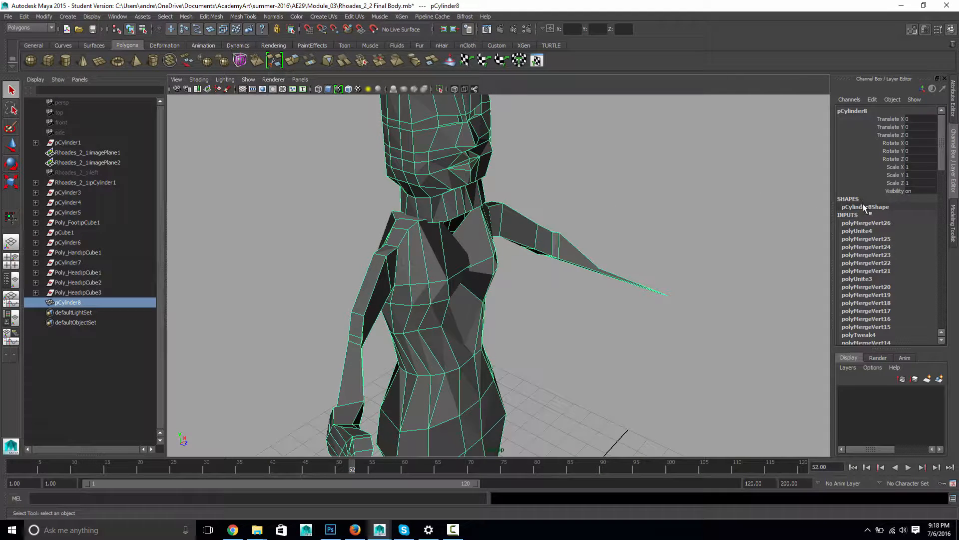
pyautogui.scroll(-5, 859, 220)
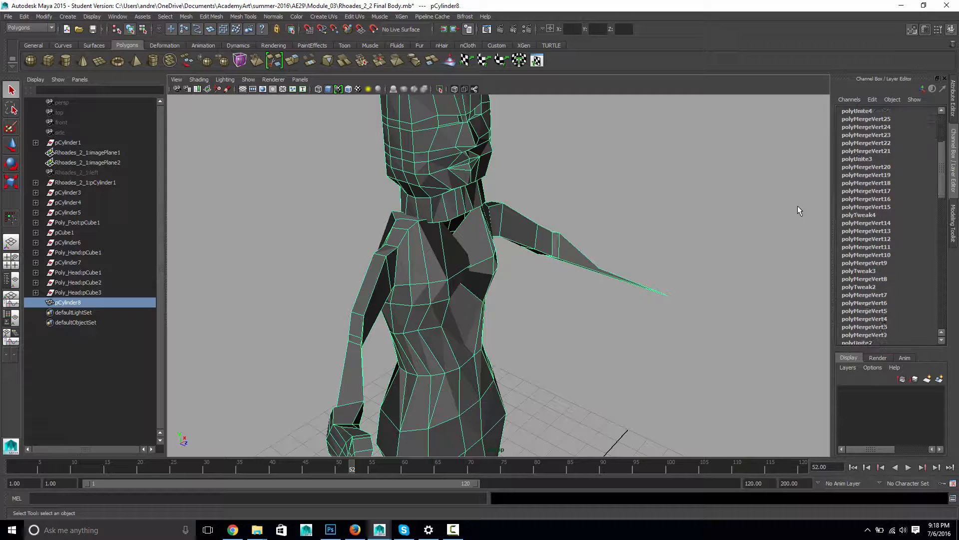
# - Separate the combined body mesh into its individual pieces
pyautogui.keyDown('alt'); pyautogui.moveTo(425, 232); pyautogui.dragTo(628, 220); pyautogui.keyUp('alt')
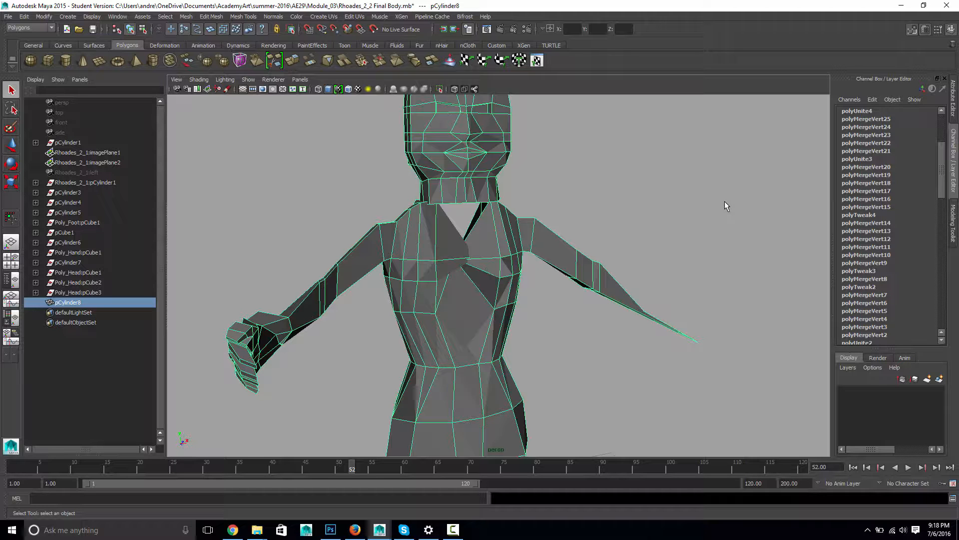
pyautogui.keyDown('alt'); pyautogui.moveTo(514, 210); pyautogui.dragTo(455, 300); pyautogui.keyUp('alt')
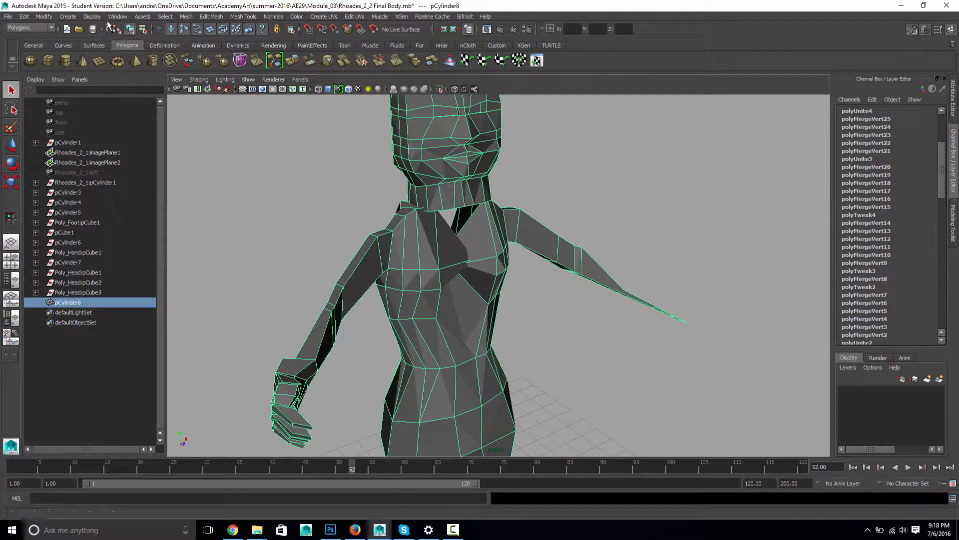
pyautogui.click(185, 16)
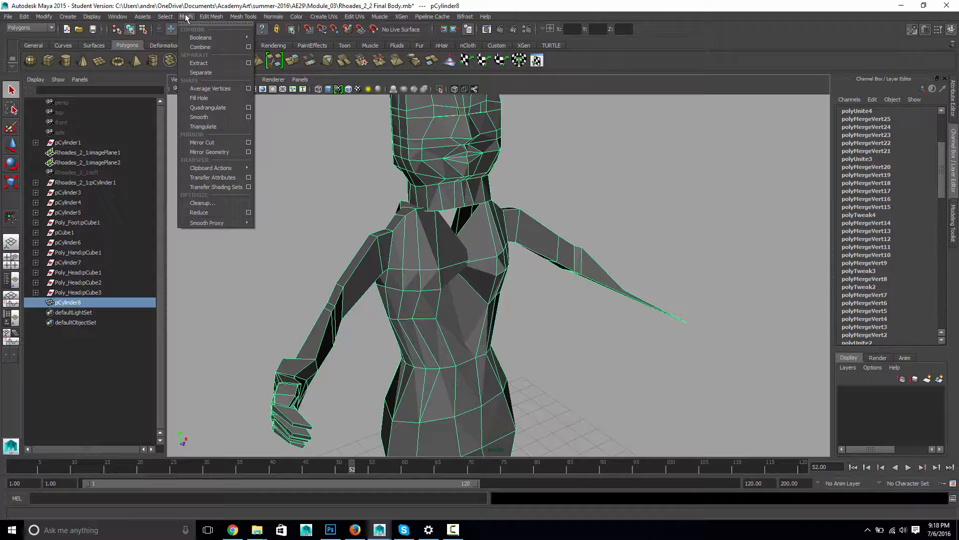
pyautogui.click(202, 75)
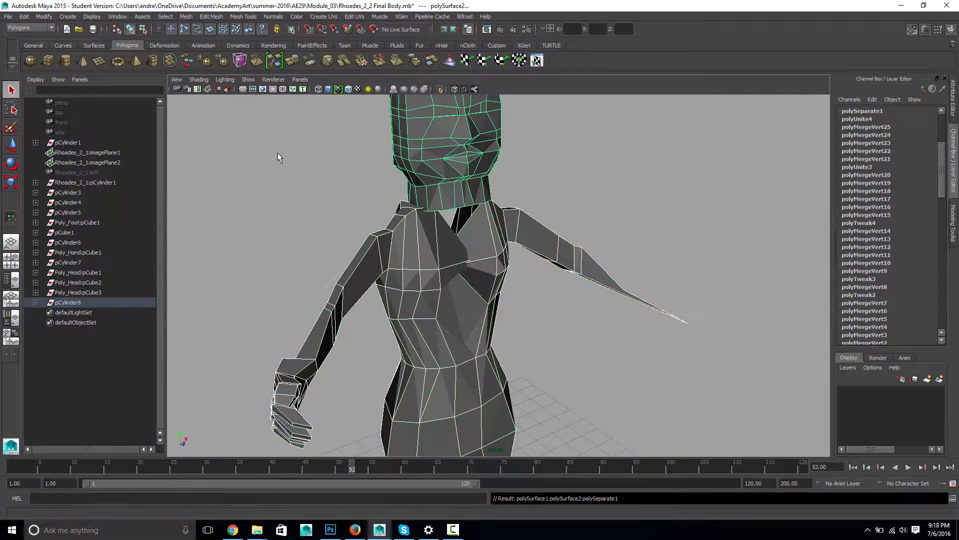
# - Select the separated head piece and center its pivot
pyautogui.click(278, 152)
pyautogui.click(445, 192)
pyautogui.keyDown('alt'); pyautogui.moveTo(420, 233); pyautogui.dragTo(521, 232); pyautogui.keyUp('alt')
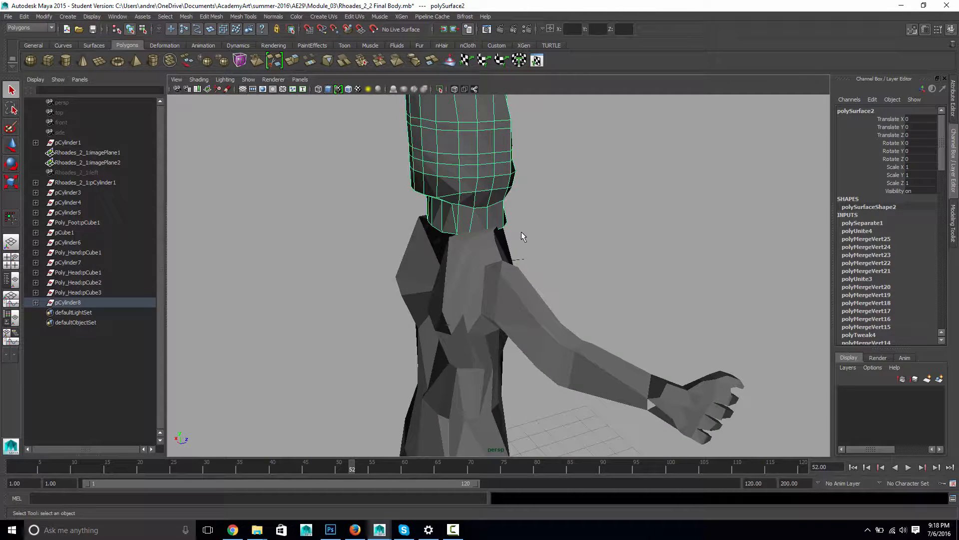
pyautogui.press('w')
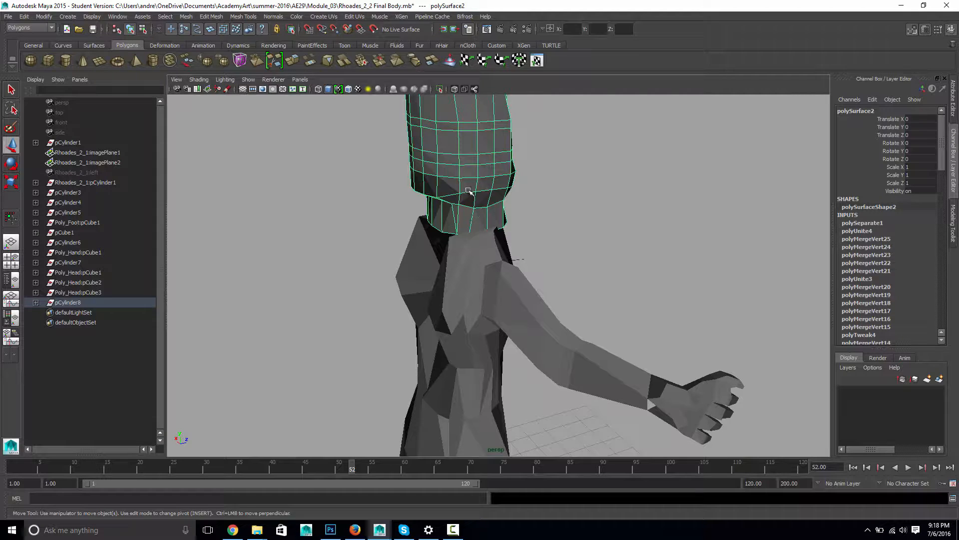
pyautogui.click(50, 19)
pyautogui.click(63, 110)
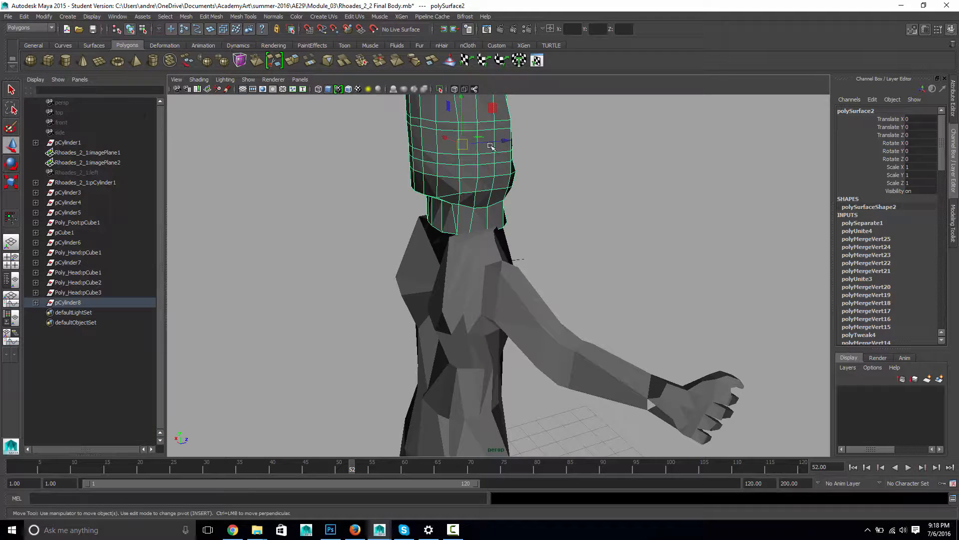
# - Move the head piece slightly up and back, away from the torso
pyautogui.keyDown('alt'); pyautogui.moveTo(491, 146); pyautogui.dragTo(439, 104); pyautogui.keyUp('alt')
pyautogui.moveTo(487, 131); pyautogui.dragTo(493, 182)
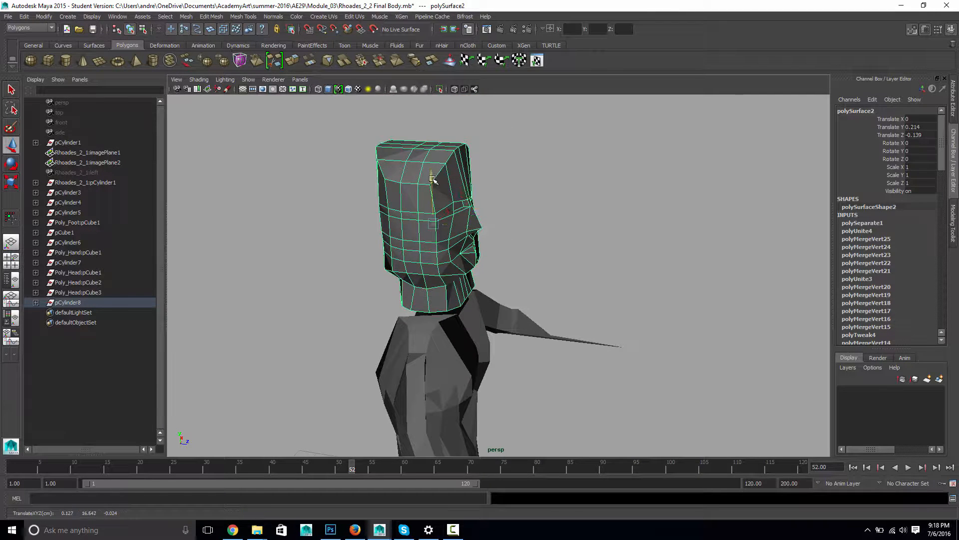
pyautogui.moveTo(438, 171); pyautogui.dragTo(438, 180)
# - Select the torso piece and examine its chest geometry and history nodes
pyautogui.moveTo(522, 215)
pyautogui.keyDown('alt'); pyautogui.mouseDown()
pyautogui.moveTo(541, 221)
pyautogui.moveTo(482, 221)
pyautogui.moveTo(511, 230)
pyautogui.moveTo(538, 219)
pyautogui.mouseUp(); pyautogui.keyUp('alt')
pyautogui.click(501, 339)
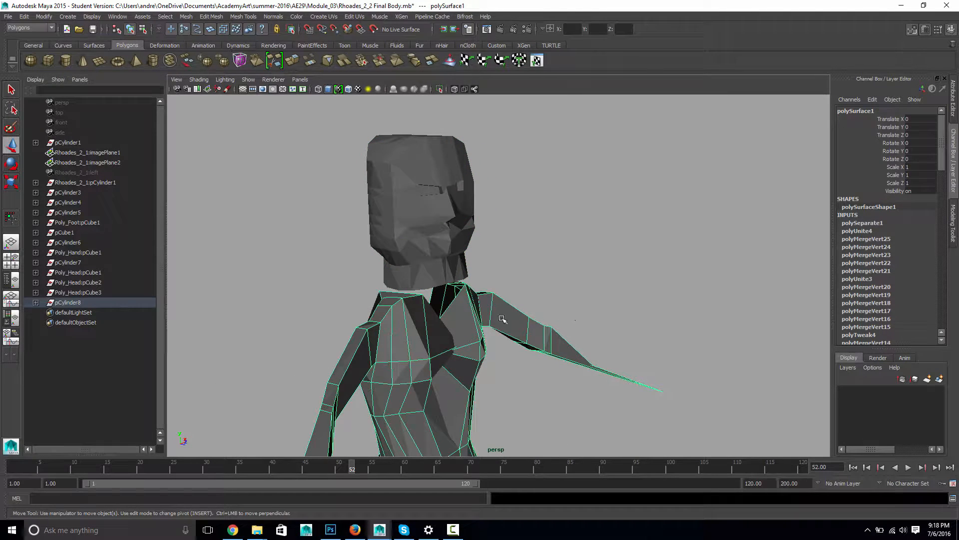
pyautogui.keyDown('alt'); pyautogui.moveTo(508, 335); pyautogui.dragTo(487, 267, button='middle'); pyautogui.keyUp('alt')
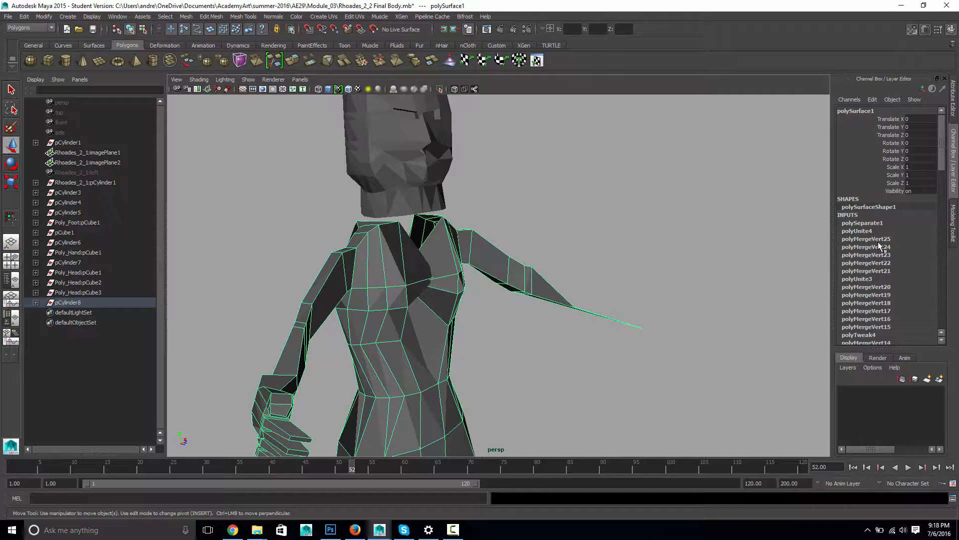
pyautogui.scroll(-5, 883, 293)
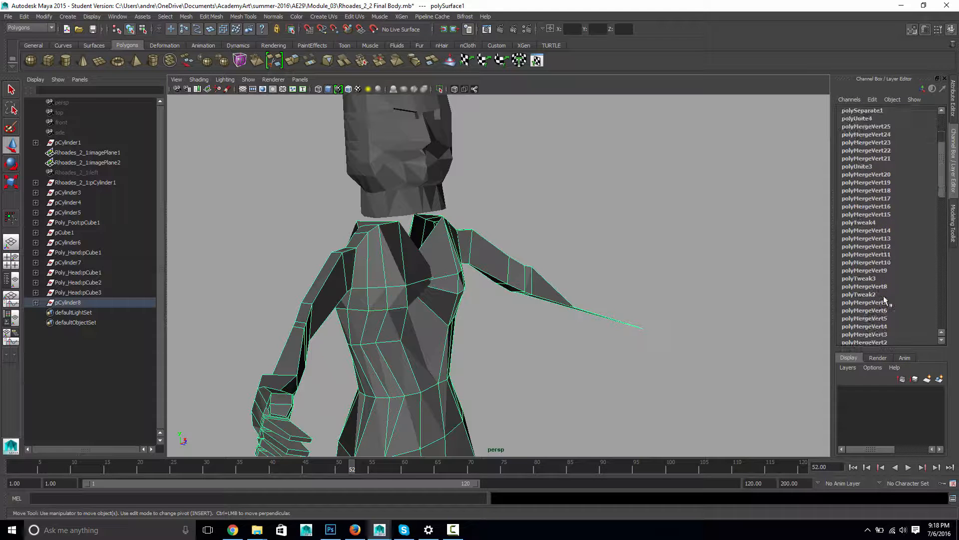
pyautogui.scroll(5, 883, 295)
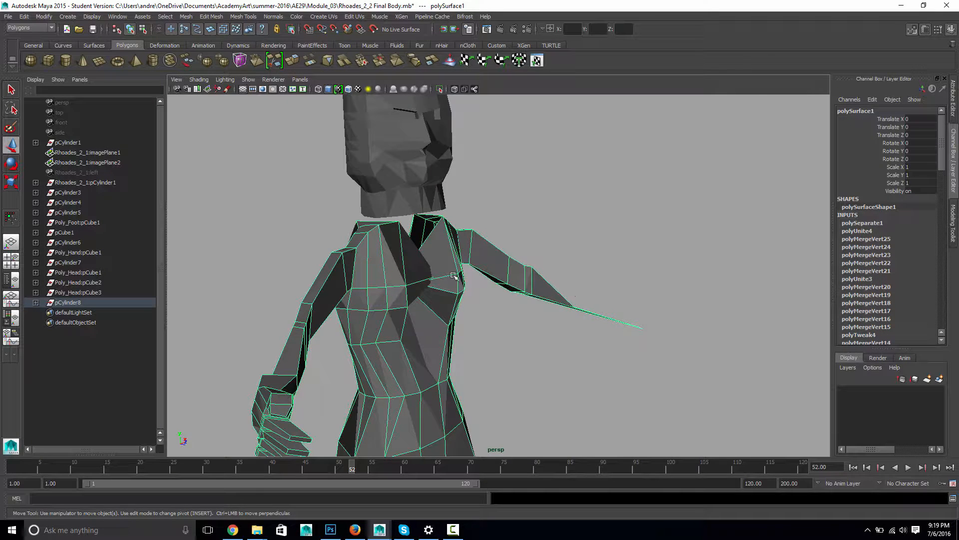
pyautogui.keyDown('alt'); pyautogui.moveTo(429, 256); pyautogui.dragTo(391, 260); pyautogui.keyUp('alt')
# - In the front view, delete the distorted face across the middle of the torso's abdomen
pyautogui.click(429, 201)
pyautogui.press('space')
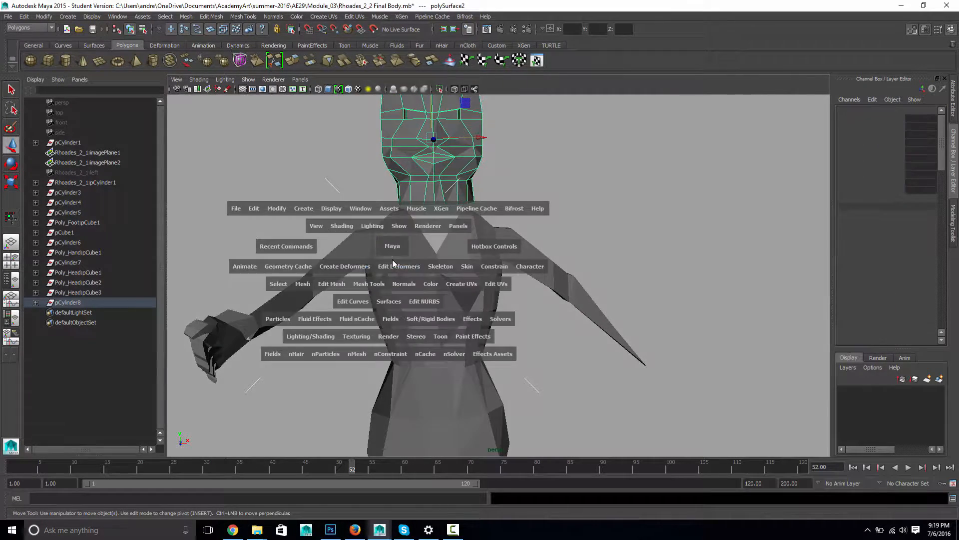
pyautogui.keyDown('ctrl'); pyautogui.keyDown('alt'); pyautogui.moveTo(461, 188); pyautogui.dragTo(559, 275); pyautogui.keyUp('alt'); pyautogui.keyUp('ctrl')
pyautogui.click(523, 256)
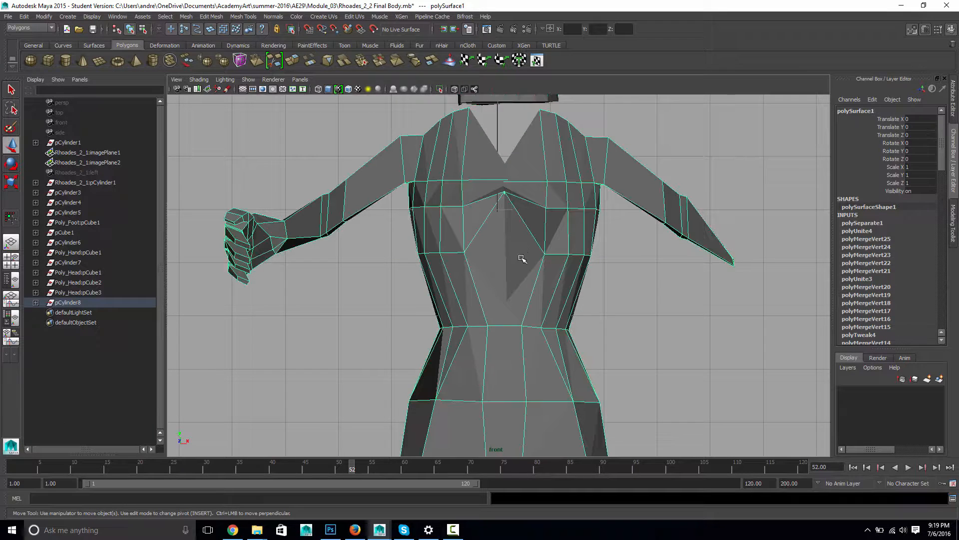
pyautogui.keyDown('alt'); pyautogui.moveTo(522, 254); pyautogui.dragTo(521, 316, button='middle'); pyautogui.keyUp('alt')
pyautogui.moveTo(501, 276); pyautogui.dragTo(500, 295, button='right')
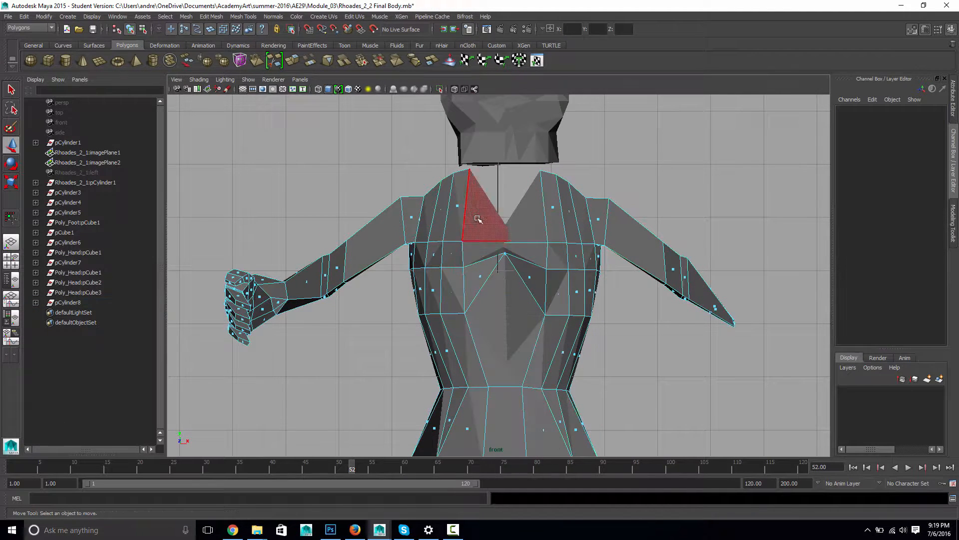
pyautogui.click(522, 344)
pyautogui.press('Delete')
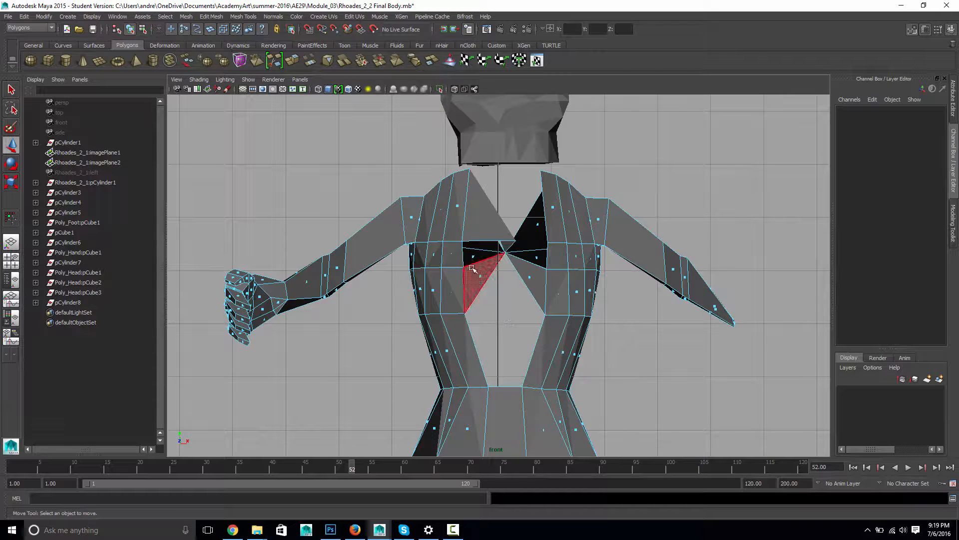
# - Delete the remaining distorted faces at the center of the chest, leaving an open gap between both torso halves
pyautogui.moveTo(482, 207); pyautogui.dragTo(466, 303)
pyautogui.press('Delete')
pyautogui.moveTo(509, 208); pyautogui.dragTo(490, 273)
pyautogui.press('Delete')
pyautogui.press('space')
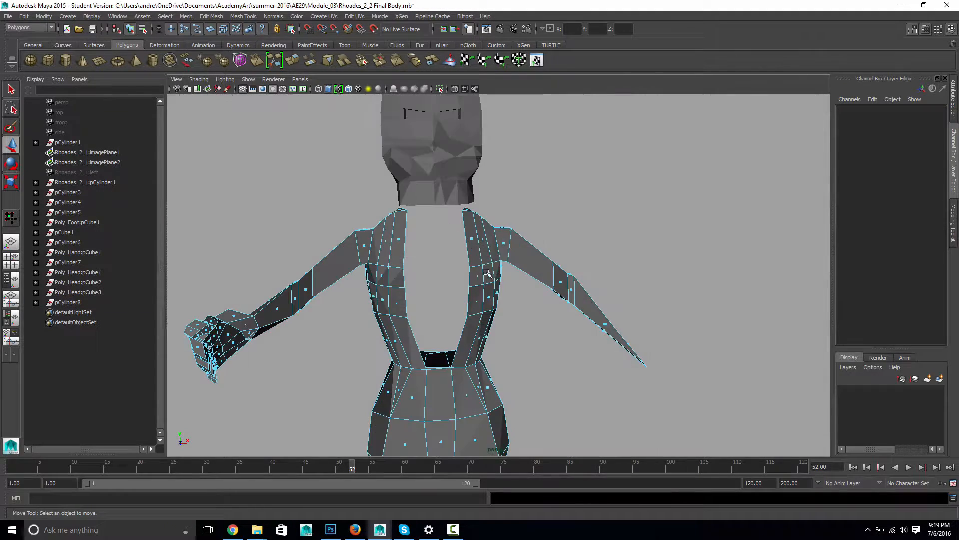
# - Bridge the two opposing inner edges across the abdomen gap just above the waist
pyautogui.moveTo(400, 310)
pyautogui.keyDown('alt'); pyautogui.mouseDown()
pyautogui.moveTo(601, 287)
pyautogui.moveTo(392, 300)
pyautogui.mouseUp(); pyautogui.keyUp('alt')
pyautogui.moveTo(456, 359); pyautogui.dragTo(459, 306, button='right')
pyautogui.click(465, 345)
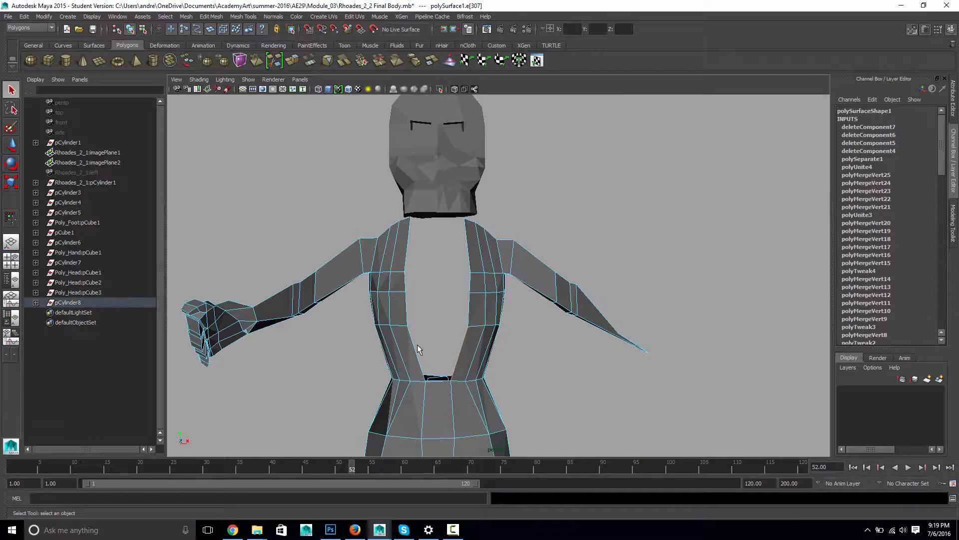
pyautogui.keyDown('alt'); pyautogui.moveTo(520, 353); pyautogui.dragTo(582, 350); pyautogui.keyUp('alt')
pyautogui.click(913, 31)
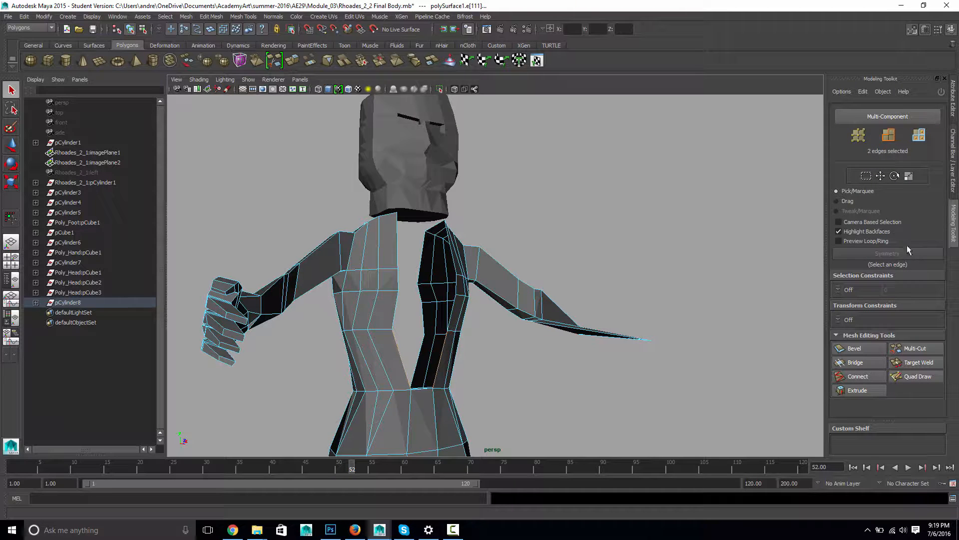
pyautogui.click(865, 361)
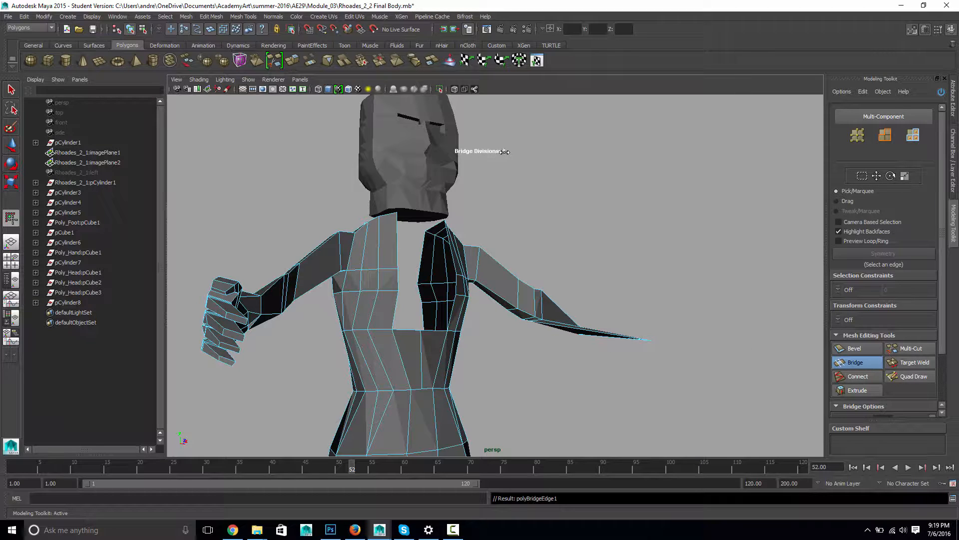
# - Set the abdomen bridge to 1 division and check the new faces from the front
pyautogui.click(512, 168)
pyautogui.moveTo(503, 168); pyautogui.dragTo(556, 168)
pyautogui.moveTo(583, 169); pyautogui.dragTo(517, 170)
pyautogui.keyDown('alt'); pyautogui.moveTo(574, 194); pyautogui.dragTo(459, 336); pyautogui.keyUp('alt')
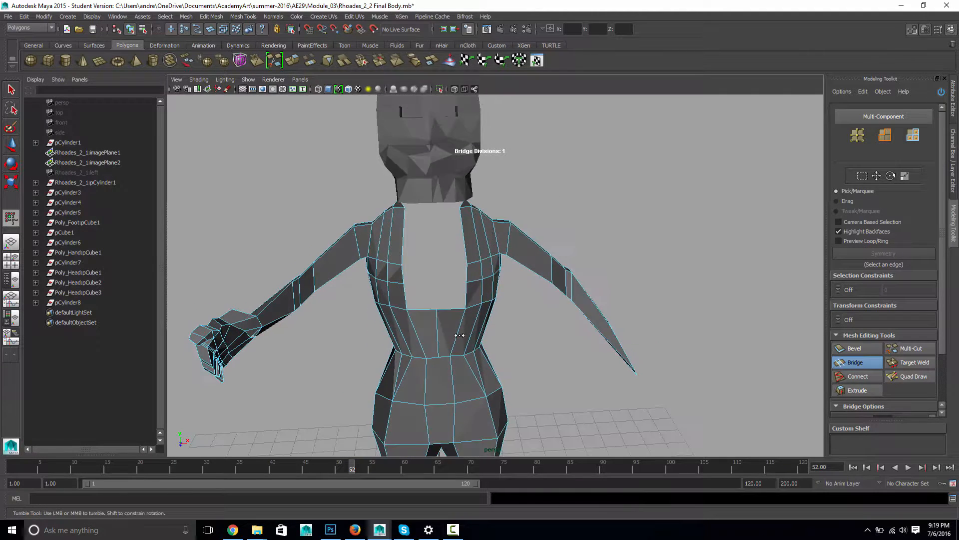
pyautogui.keyDown('alt'); pyautogui.moveTo(444, 296); pyautogui.dragTo(629, 280); pyautogui.keyUp('alt')
# - Bridge the next pair of opposing inner edges directly above the abdomen faces with 1 division
pyautogui.press('q')
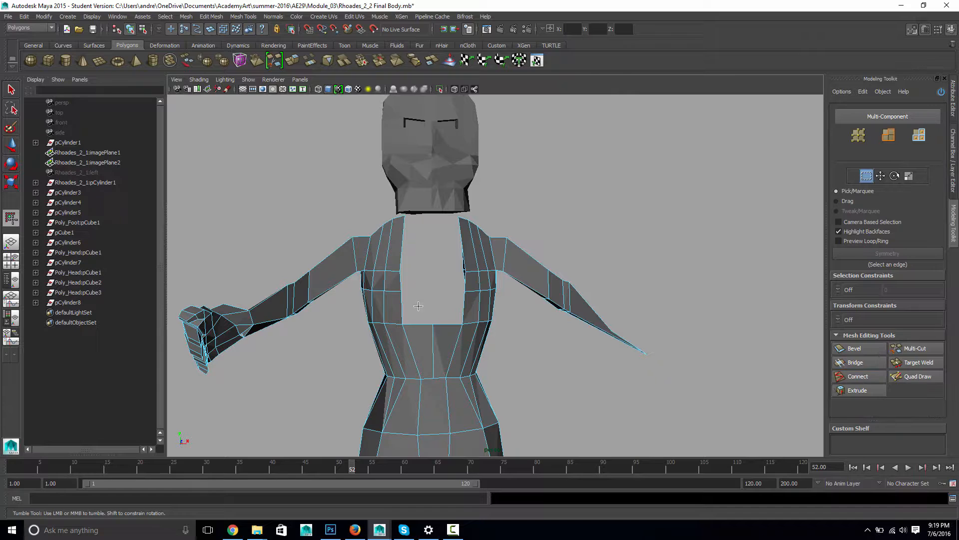
pyautogui.click(469, 308)
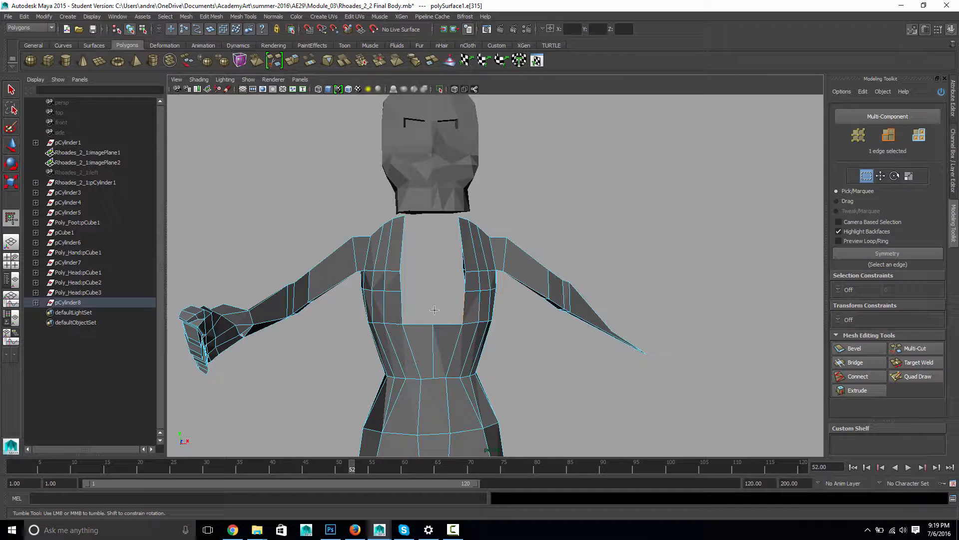
pyautogui.keyDown('shift'); pyautogui.click(403, 310); pyautogui.keyUp('shift')
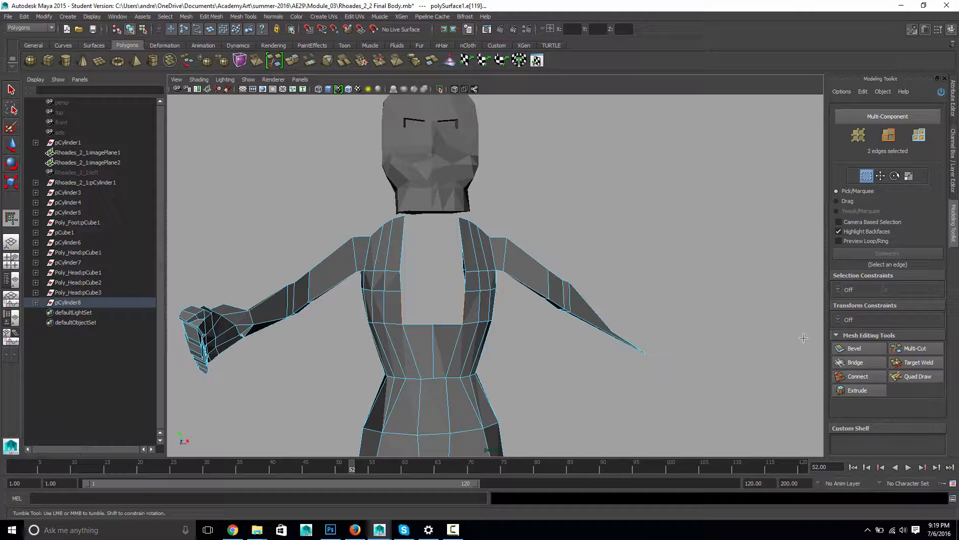
pyautogui.click(854, 362)
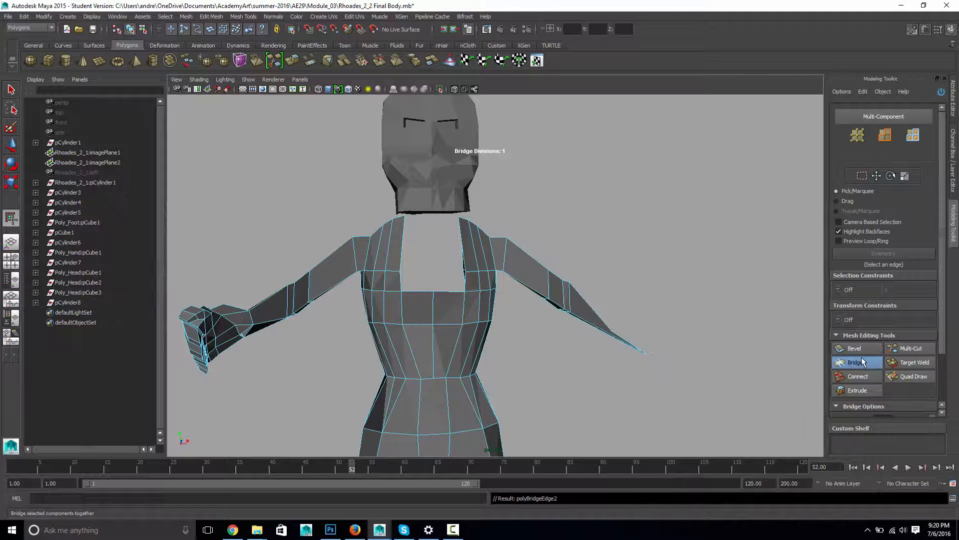
# - Bridge the short pair of opposing inner edges across the chest, directly above the previous bridge, with 1 division
pyautogui.keyDown('alt'); pyautogui.moveTo(531, 309); pyautogui.dragTo(463, 283); pyautogui.keyUp('alt')
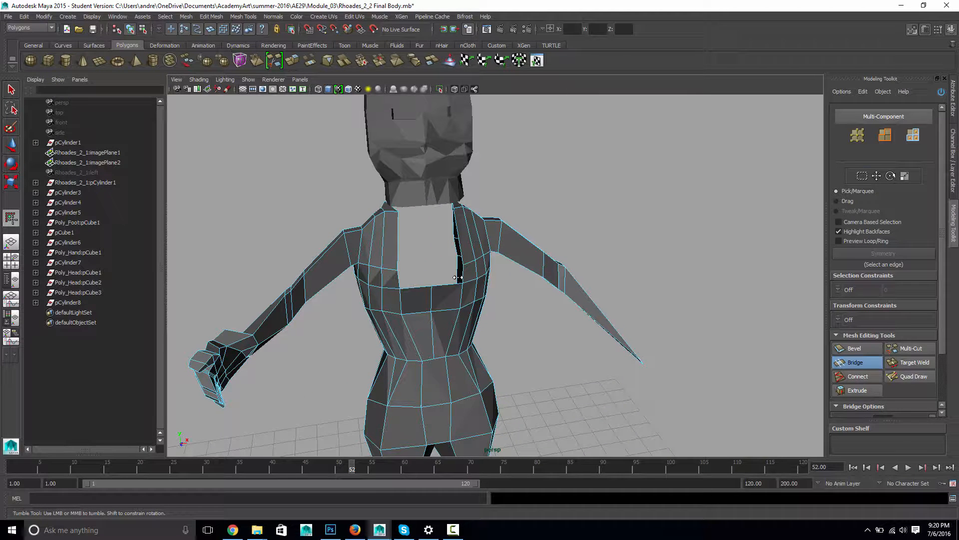
pyautogui.press('q')
pyautogui.click(464, 274)
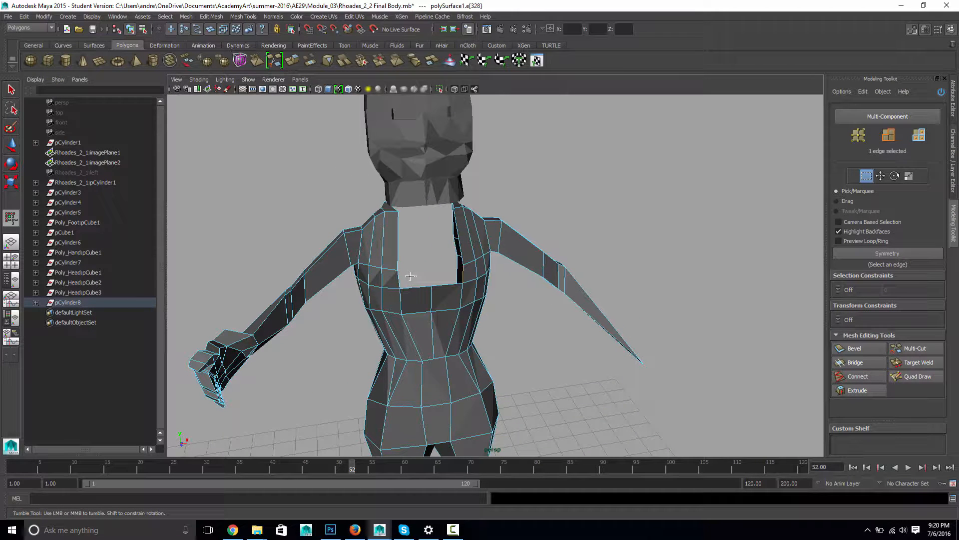
pyautogui.keyDown('shift'); pyautogui.click(399, 283); pyautogui.keyUp('shift')
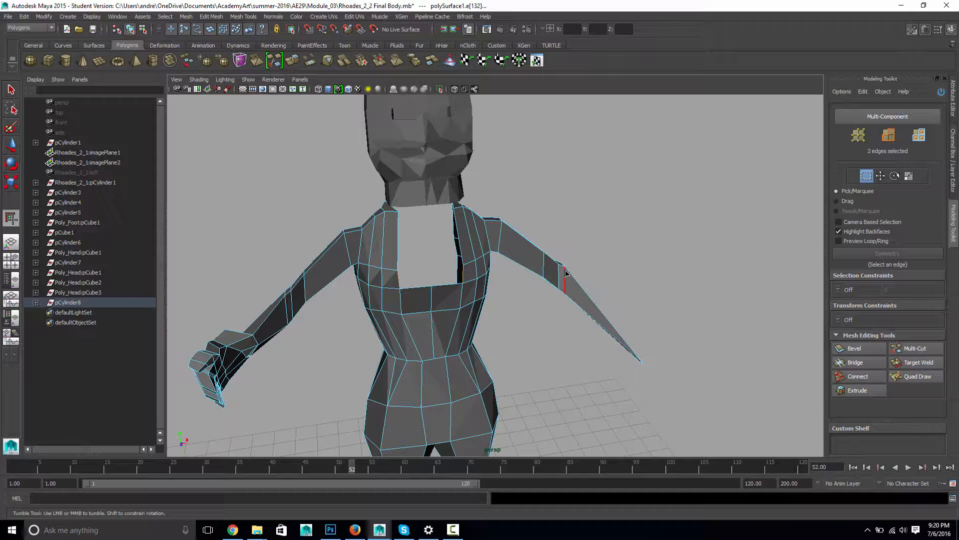
pyautogui.keyDown('shift'); pyautogui.moveTo(566, 272); pyautogui.dragTo(505, 245, button='right'); pyautogui.keyUp('shift')
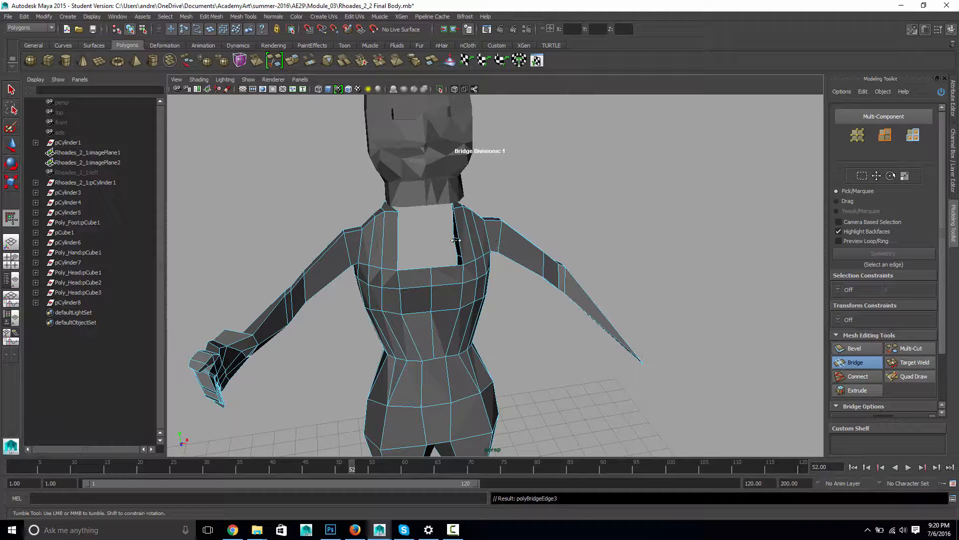
# - Bridge the tall uppermost pair of inner chest edges with 1 division, closing the front gap up to the neckline
pyautogui.press('q')
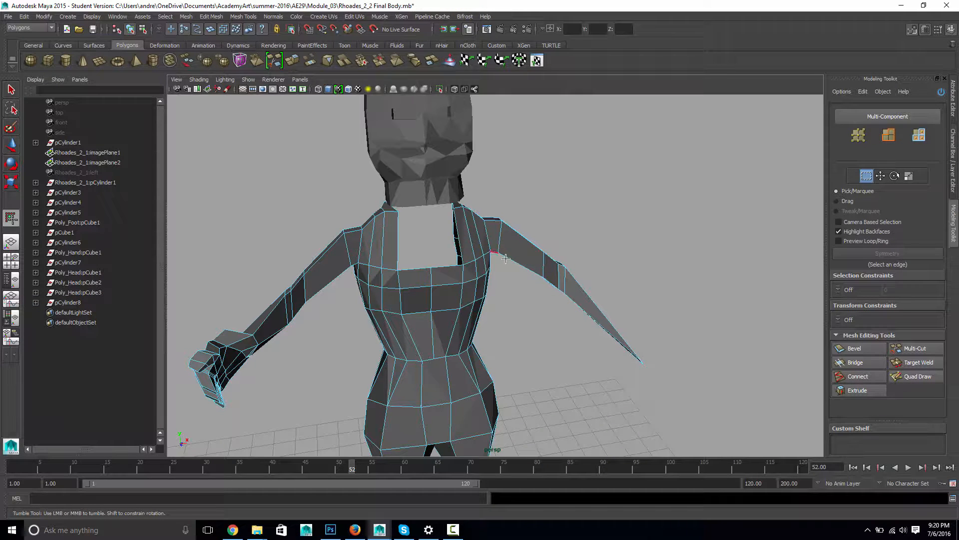
pyautogui.keyDown('alt'); pyautogui.moveTo(506, 258); pyautogui.dragTo(532, 251); pyautogui.keyUp('alt')
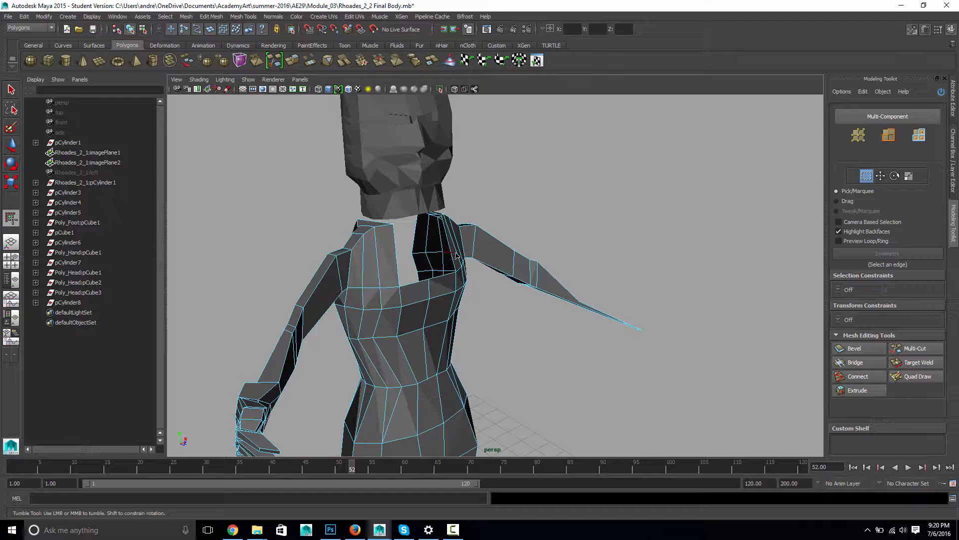
pyautogui.click(453, 254)
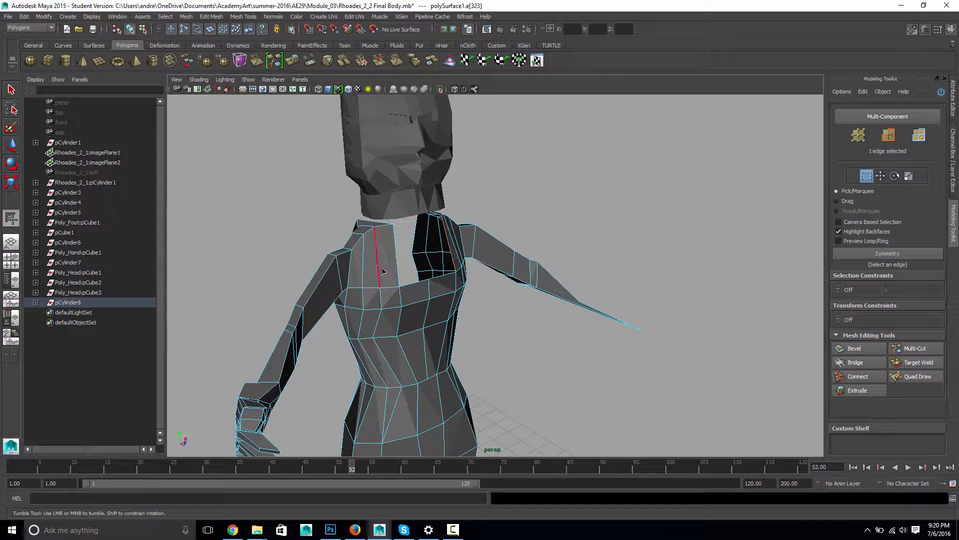
pyautogui.keyDown('shift'); pyautogui.click(397, 267); pyautogui.keyUp('shift')
pyautogui.keyDown('shift'); pyautogui.moveTo(398, 266); pyautogui.dragTo(458, 274, button='right'); pyautogui.keyUp('shift')
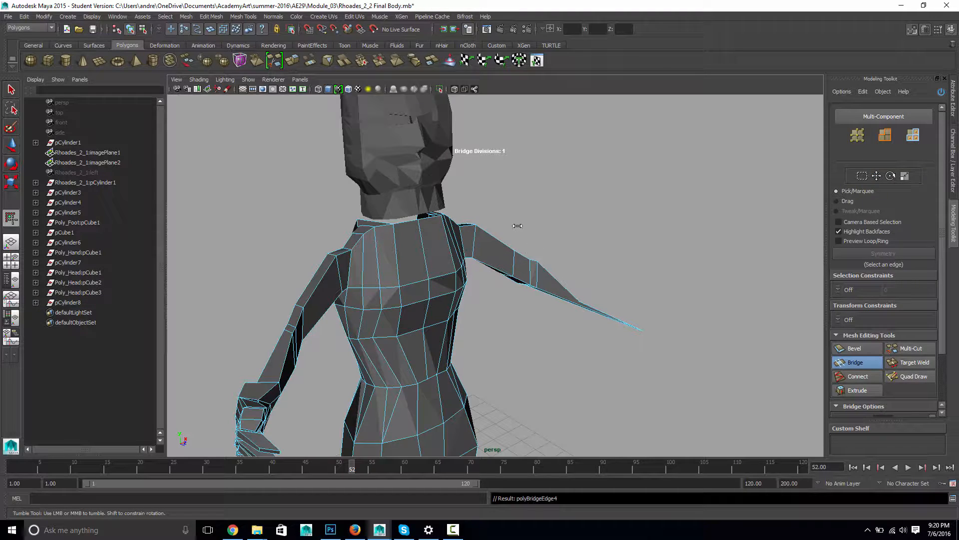
# - Bridge the lowest pair of opposing edges across the open back, just above the waist, with 1 division
pyautogui.keyDown('alt'); pyautogui.moveTo(518, 226); pyautogui.dragTo(667, 250); pyautogui.keyUp('alt')
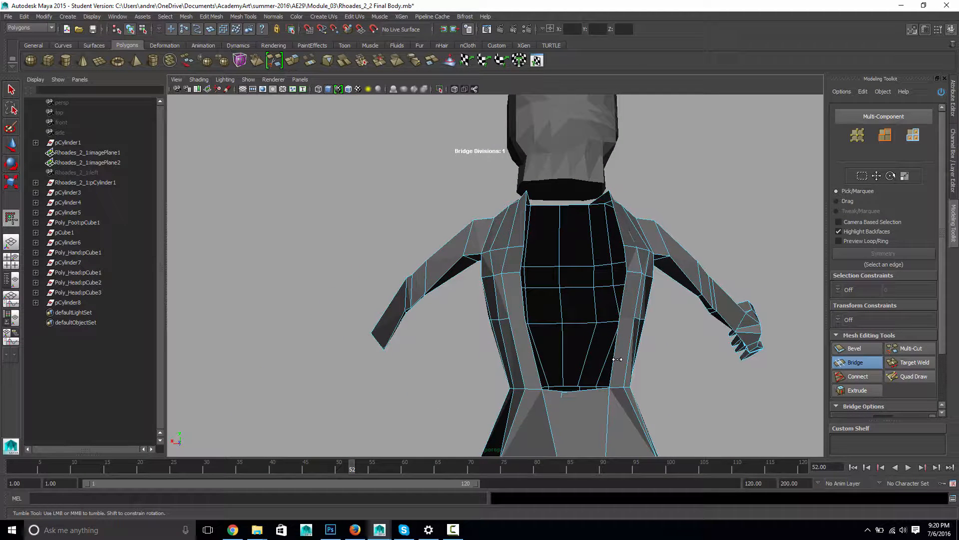
pyautogui.press('q')
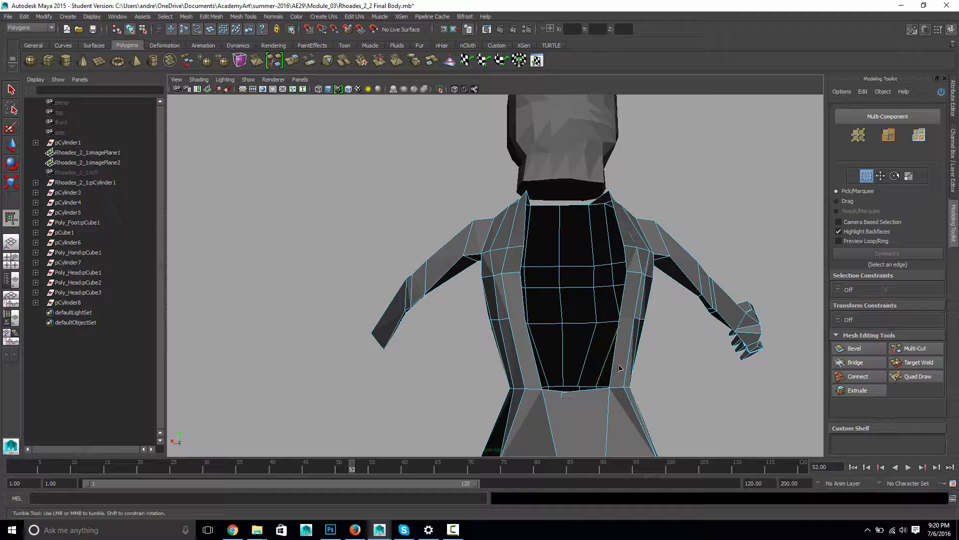
pyautogui.click(620, 368)
pyautogui.keyDown('shift'); pyautogui.click(536, 371); pyautogui.keyUp('shift')
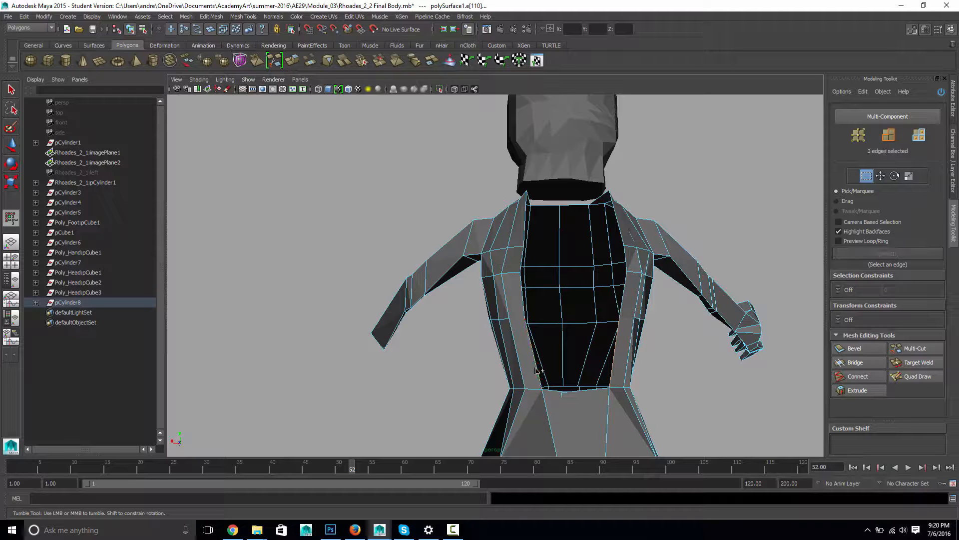
pyautogui.press('g')
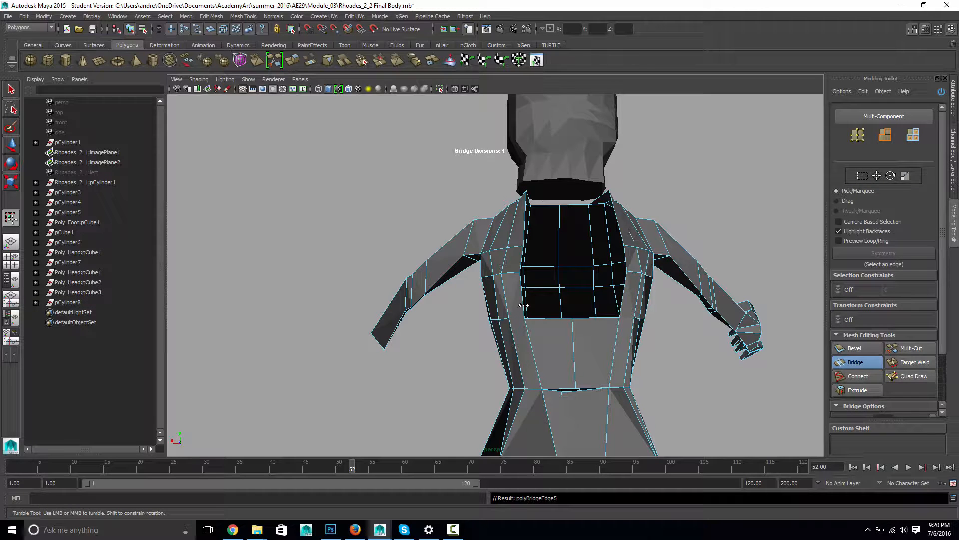
# - Bridge the second pair of opposing edges up the back, at mid-back height, with 1 division
pyautogui.press('q')
pyautogui.click(595, 305)
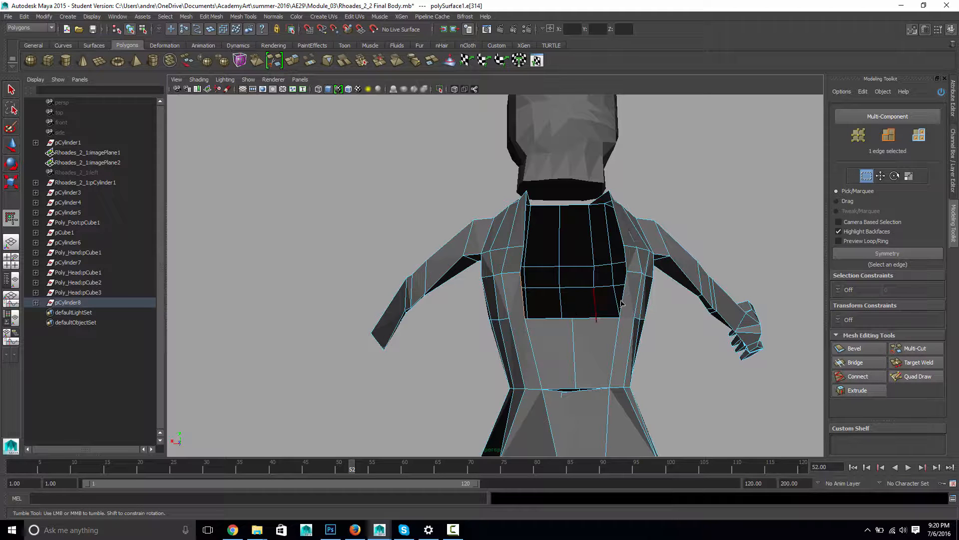
pyautogui.keyDown('shift'); pyautogui.click(626, 301); pyautogui.keyUp('shift')
pyautogui.press('g')
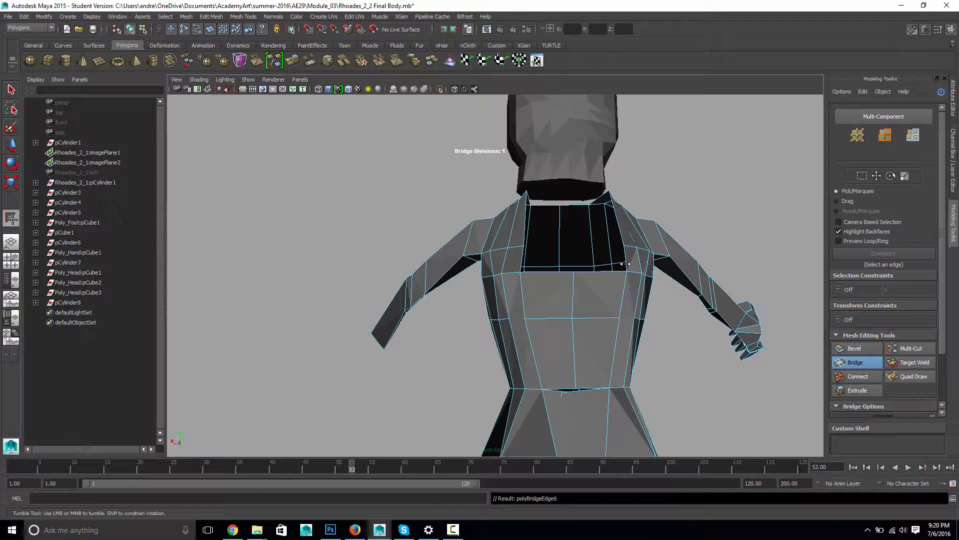
# - Bridge the short pair of opposing edges across the back at armpit level
pyautogui.keyDown('alt'); pyautogui.moveTo(652, 291); pyautogui.dragTo(625, 325); pyautogui.keyUp('alt')
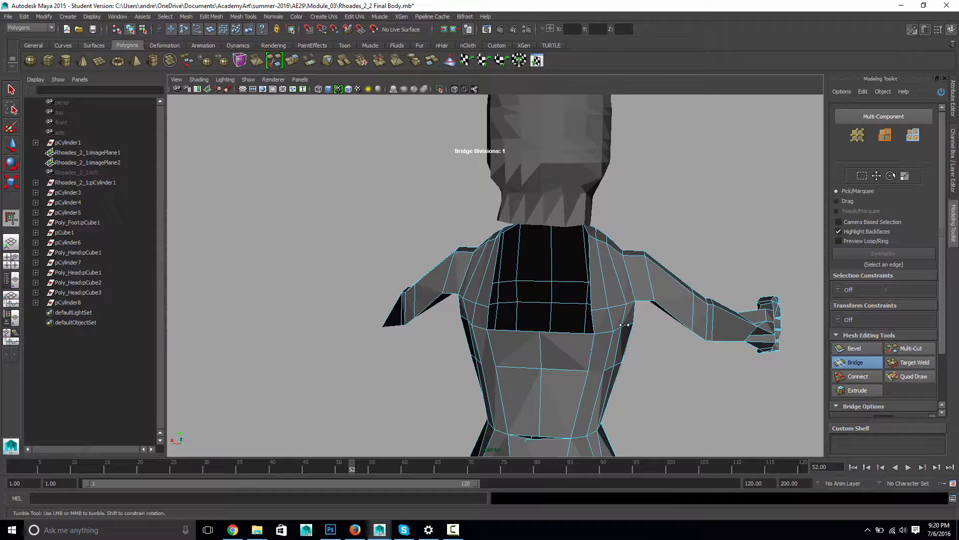
pyautogui.press('q')
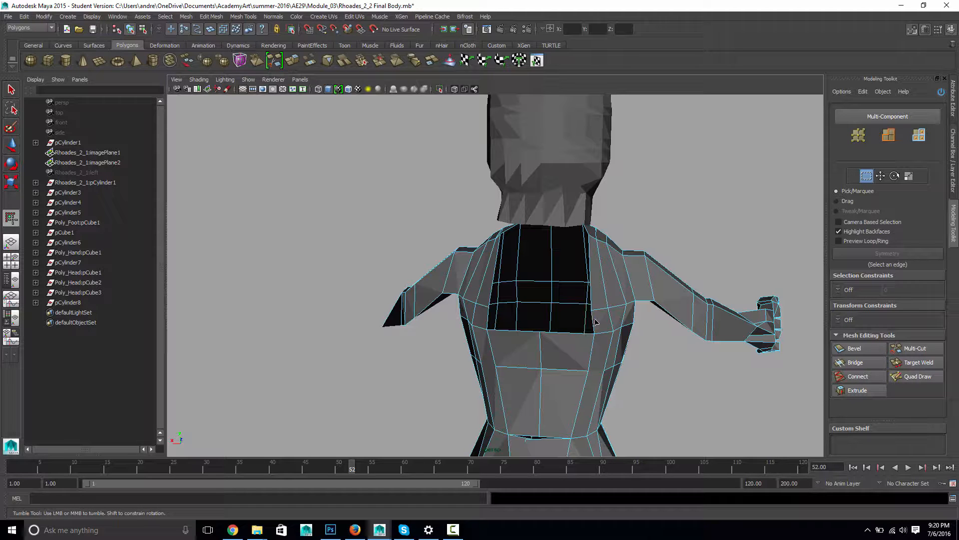
pyautogui.click(558, 323)
pyautogui.keyDown('shift'); pyautogui.click(488, 322); pyautogui.keyUp('shift')
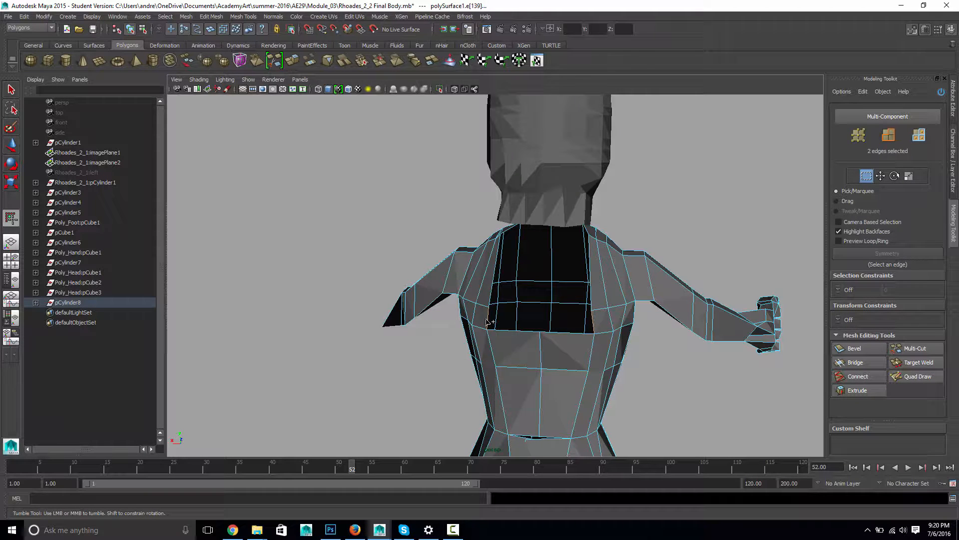
pyautogui.press('g')
# - Bridge the tall uppermost pair of back edges between the shoulders with 1 division, closing the back up to the neck
pyautogui.press('q')
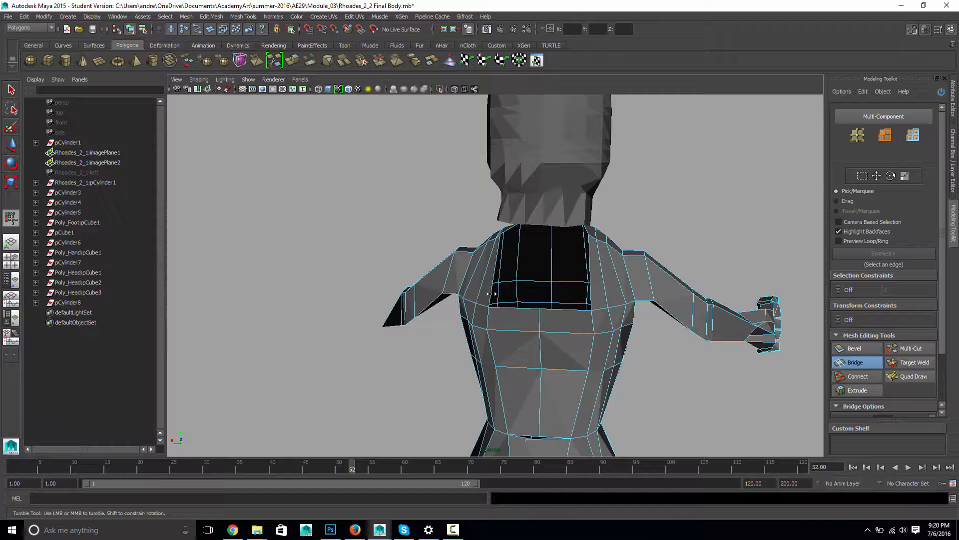
pyautogui.doubleClick(496, 284)
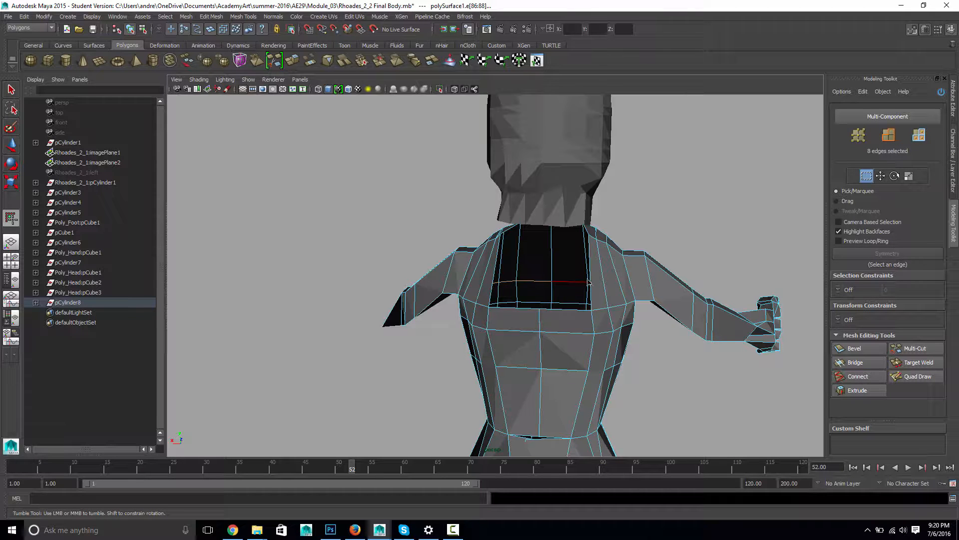
pyautogui.press('capslock')
pyautogui.click(591, 289)
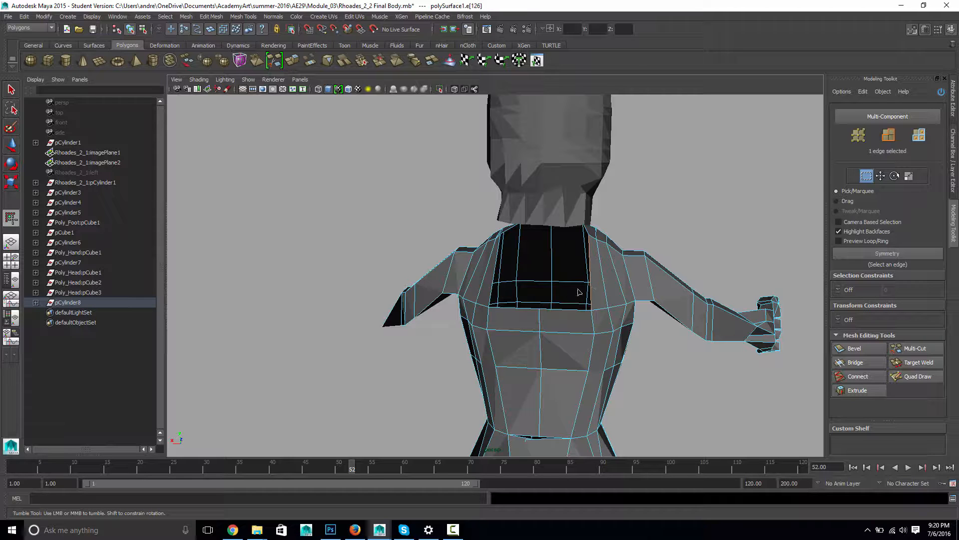
pyautogui.keyDown('shift'); pyautogui.click(493, 294); pyautogui.keyUp('shift')
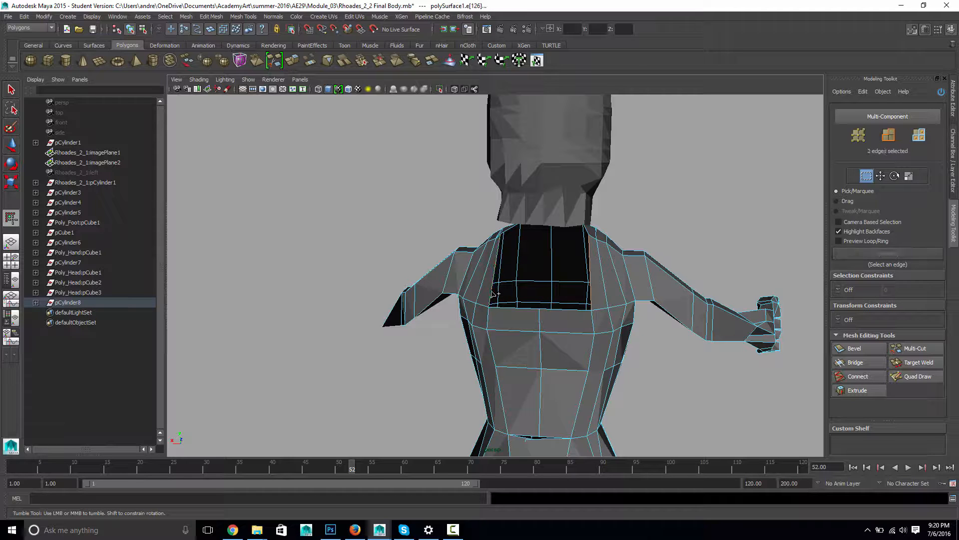
pyautogui.press('g')
# - Delete the two overlapping center faces on the lower back, directly below the waist
pyautogui.keyDown('alt'); pyautogui.moveTo(700, 246); pyautogui.dragTo(660, 317); pyautogui.keyUp('alt')
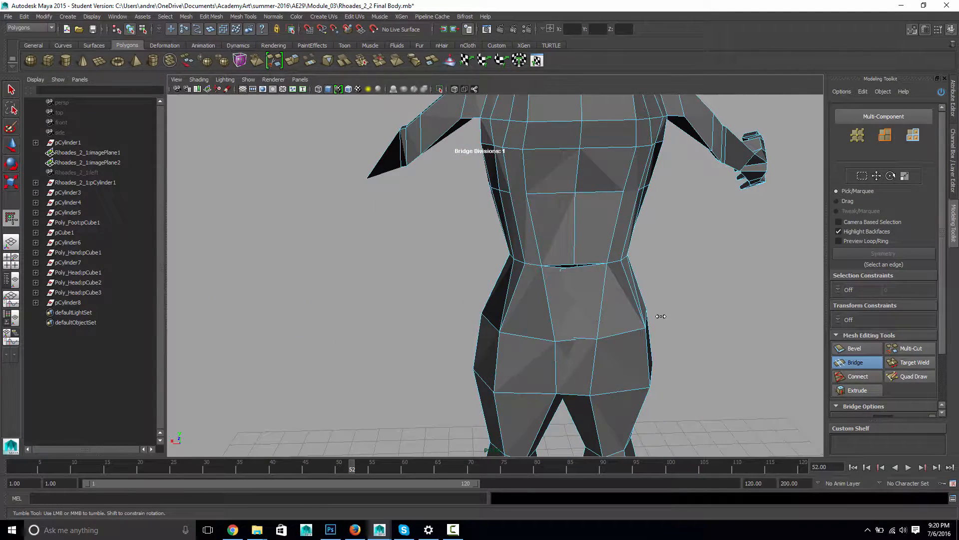
pyautogui.press('q')
pyautogui.moveTo(568, 310); pyautogui.dragTo(568, 329, button='right')
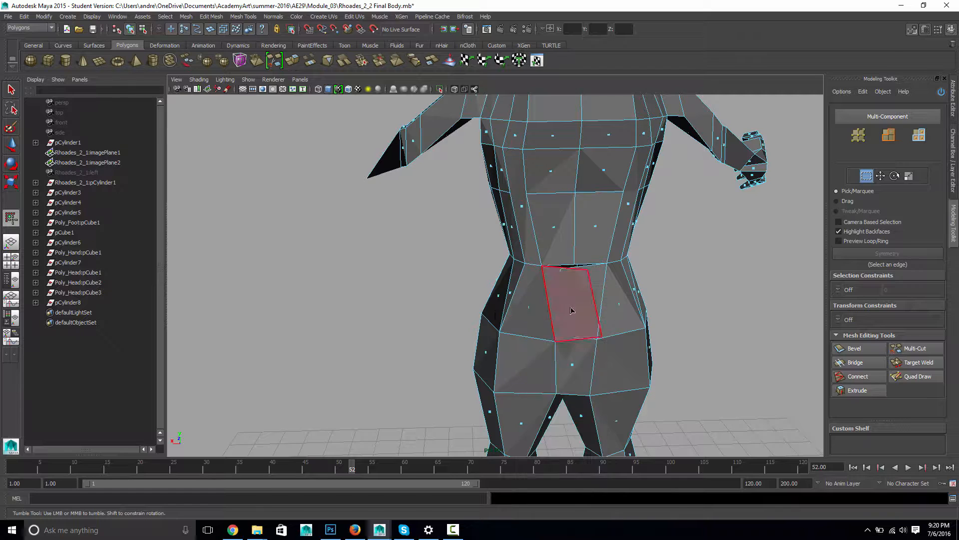
pyautogui.click(573, 308)
pyautogui.press('Delete')
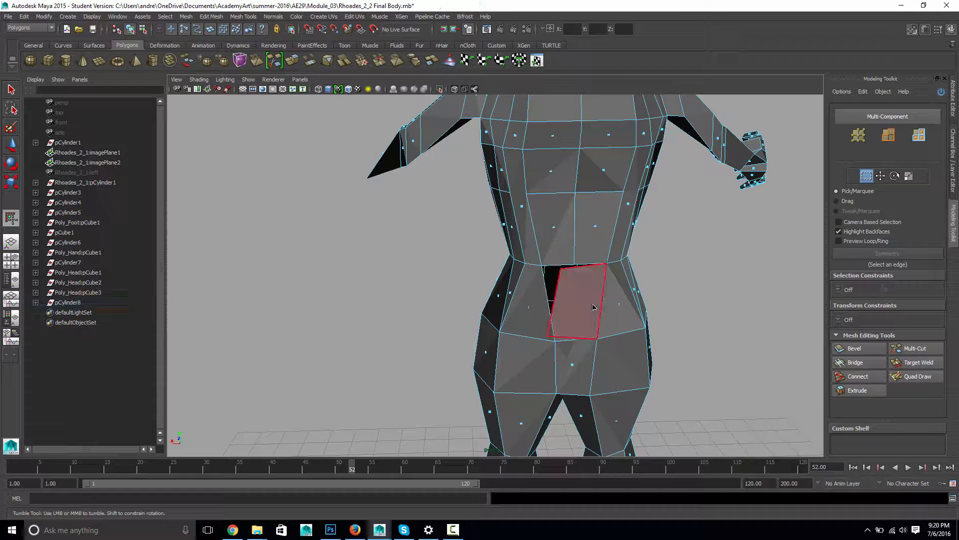
pyautogui.click(590, 314)
pyautogui.press('Delete')
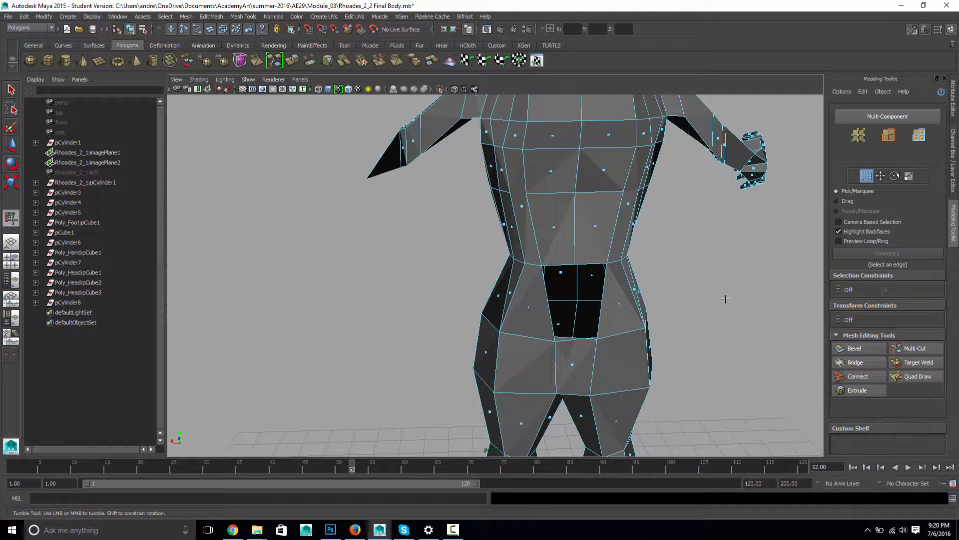
# - Delete the distorted center faces at the rear of the pelvis, extending the lower-back opening down to the crotch
pyautogui.keyDown('alt'); pyautogui.moveTo(725, 299); pyautogui.dragTo(575, 380); pyautogui.keyUp('alt')
pyautogui.click(559, 382)
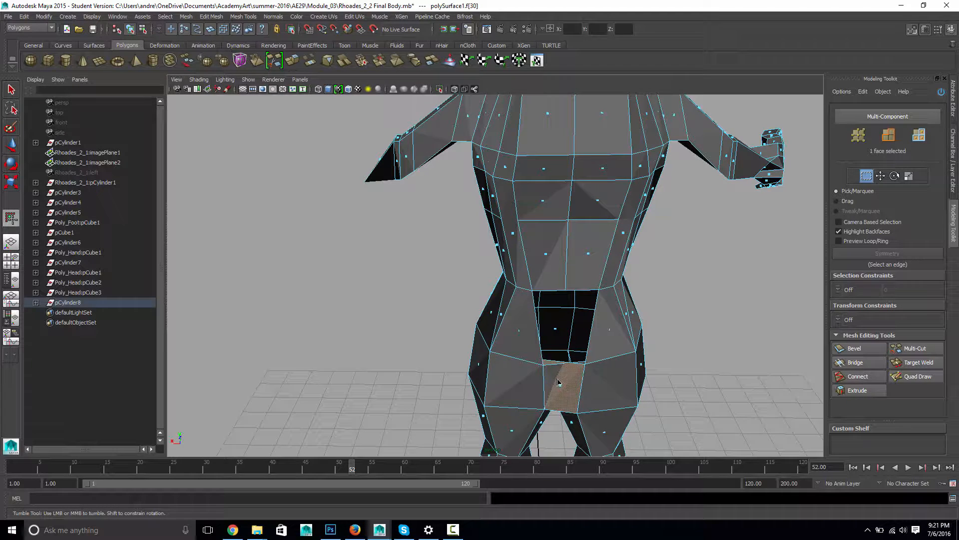
pyautogui.press('Delete')
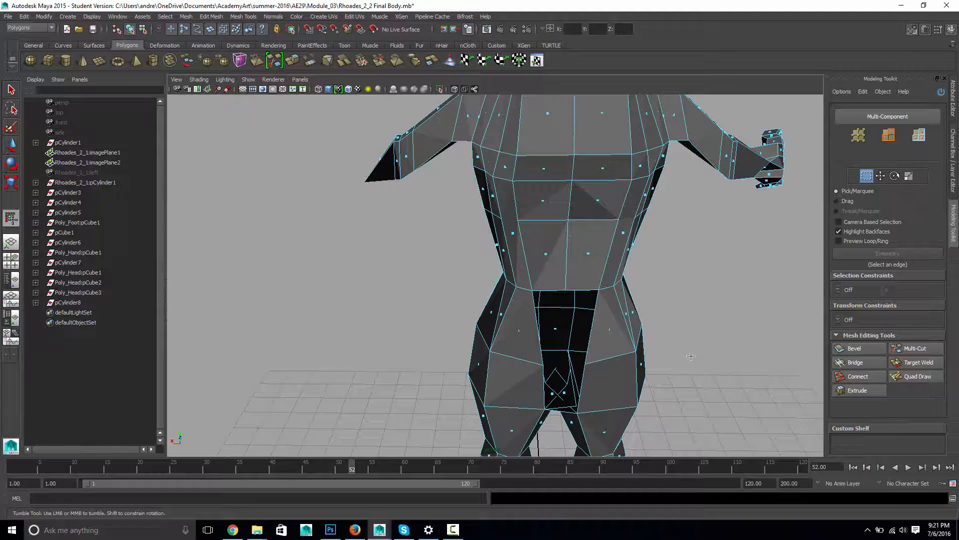
# - Inspect the crotch from below and from the front, and delete the center face at the front of the pelvis
pyautogui.keyDown('alt'); pyautogui.moveTo(671, 371); pyautogui.dragTo(620, 312); pyautogui.keyUp('alt')
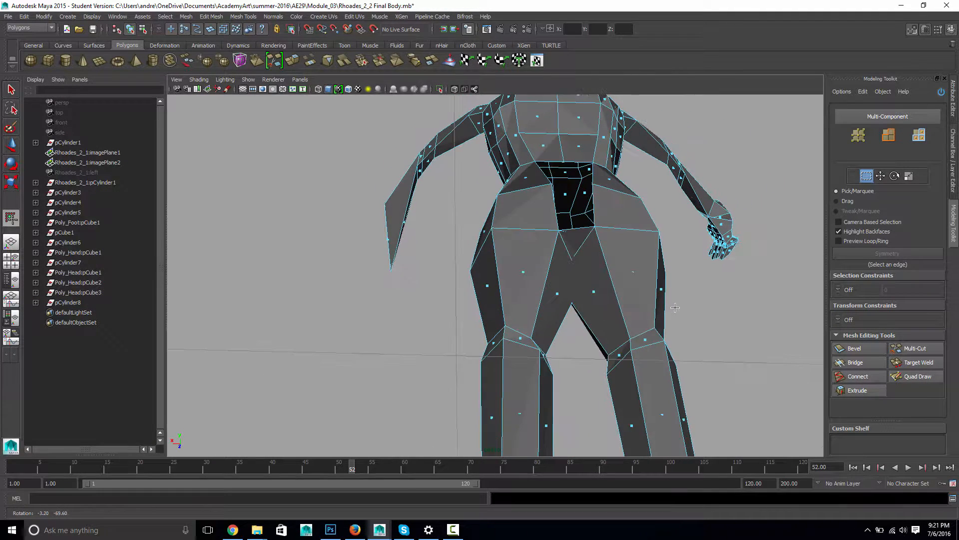
pyautogui.click(599, 312)
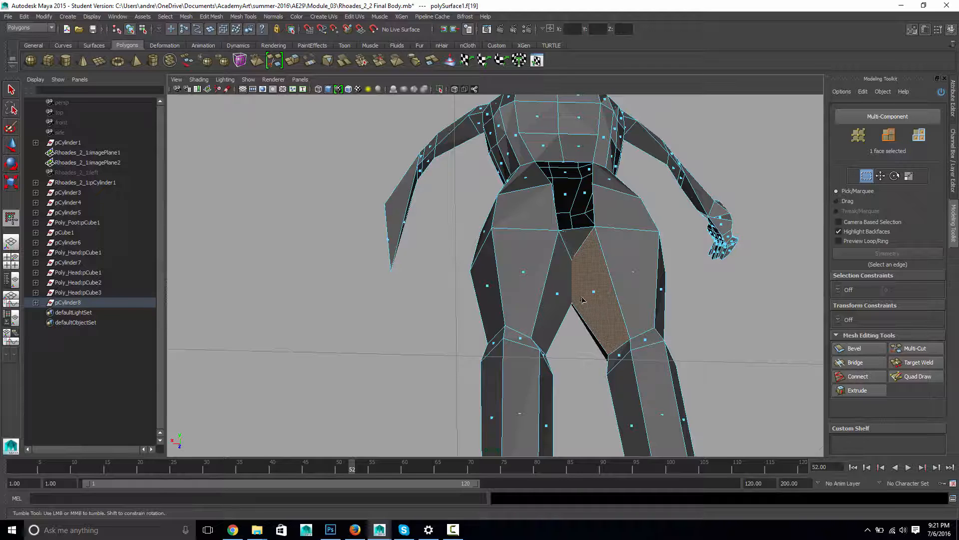
pyautogui.keyDown('alt'); pyautogui.moveTo(577, 334); pyautogui.dragTo(768, 346); pyautogui.keyUp('alt')
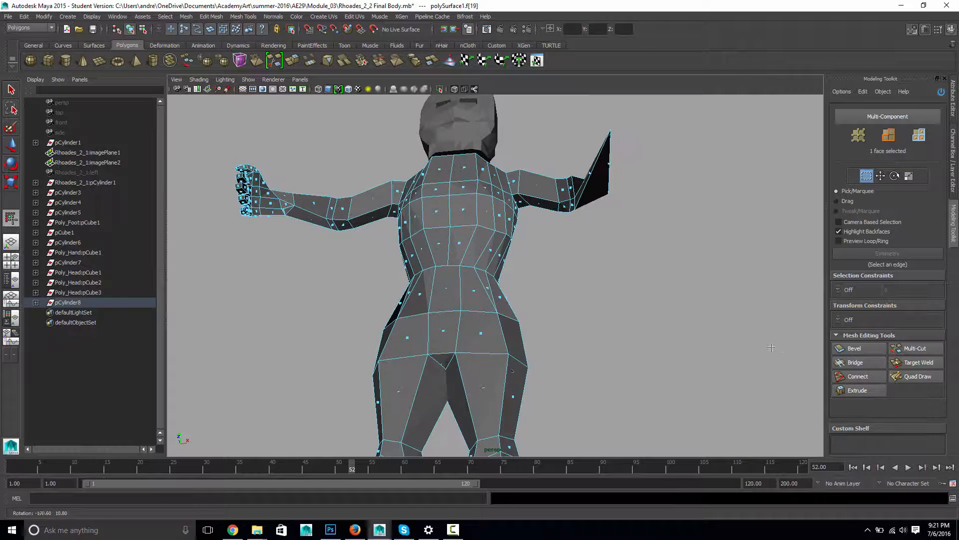
pyautogui.keyDown('alt'); pyautogui.moveTo(466, 372); pyautogui.dragTo(490, 395); pyautogui.keyUp('alt')
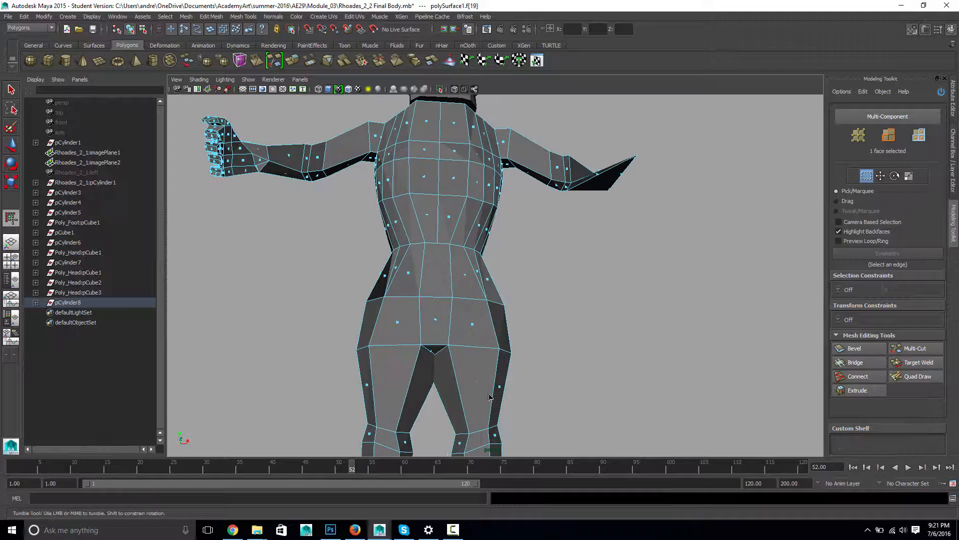
pyautogui.press('3')
pyautogui.press('1')
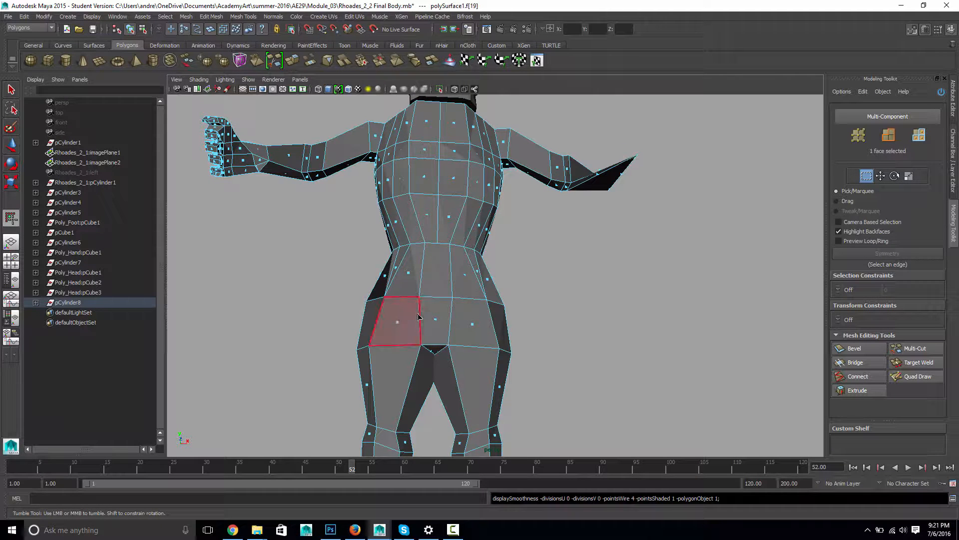
pyautogui.click(435, 320)
pyautogui.keyDown('alt'); pyautogui.moveTo(499, 326); pyautogui.dragTo(500, 335); pyautogui.keyUp('alt')
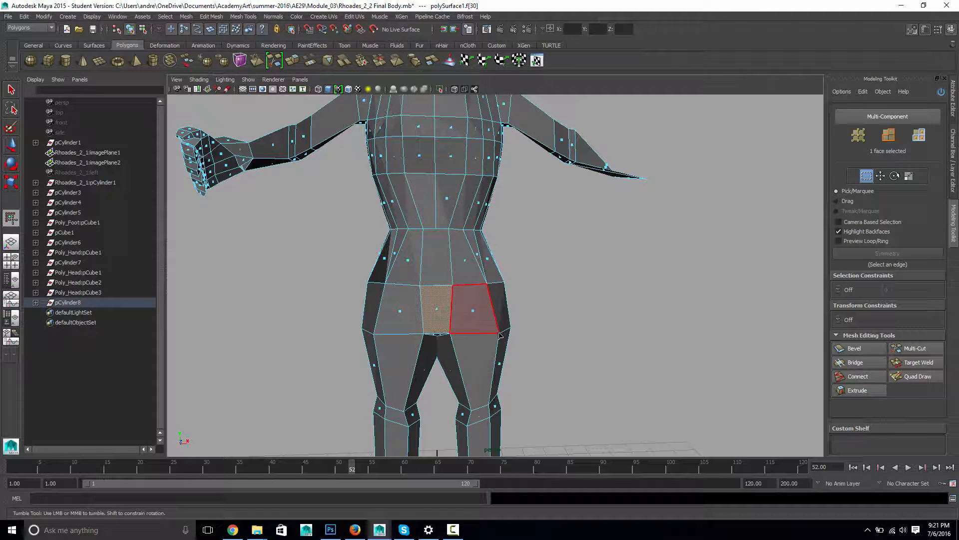
pyautogui.press('Delete')
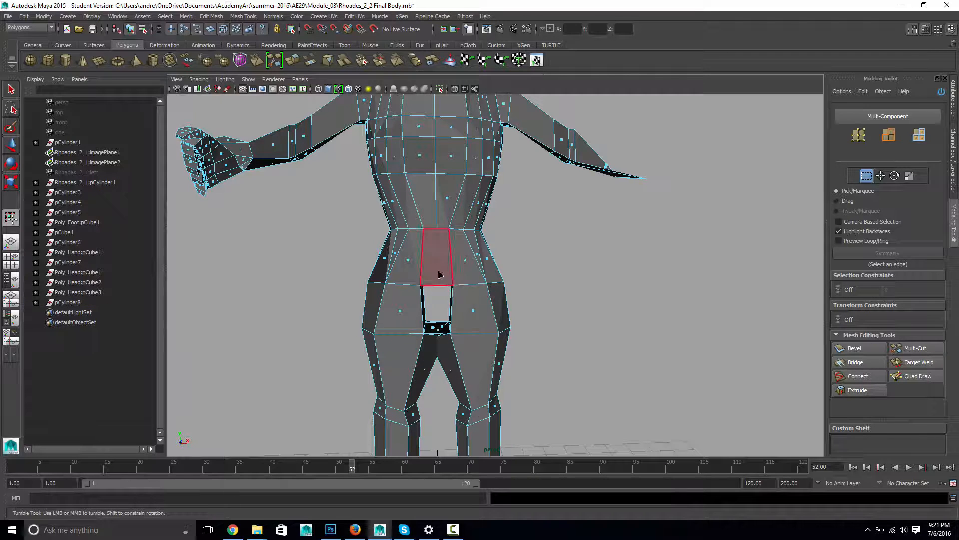
# - Delete the center face on the lower abdomen, between the front waist and the opening in the pelvis
pyautogui.click(440, 275)
pyautogui.click(564, 314)
pyautogui.click(440, 276)
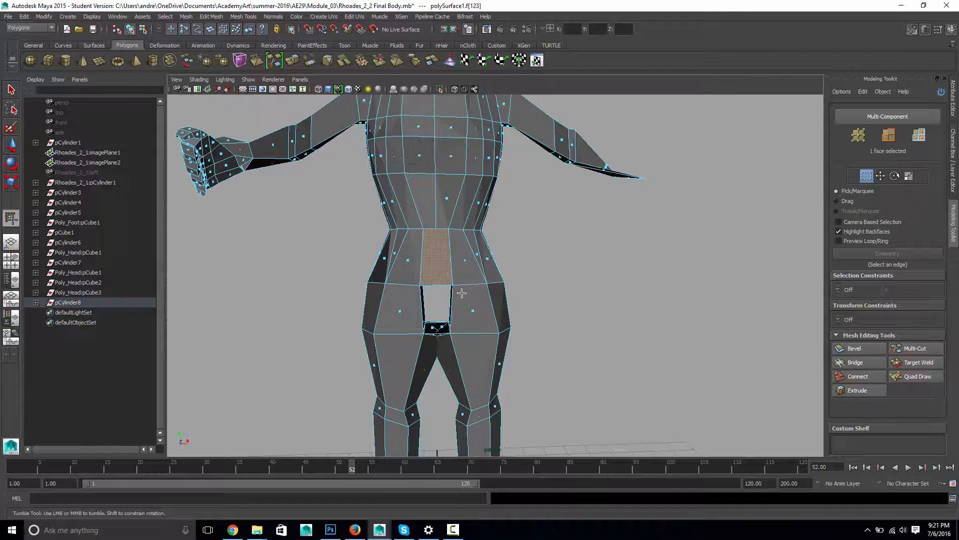
pyautogui.press('Delete')
# - Try to delete the upper hip face beside the rear pelvis opening, and undo the deletion
pyautogui.keyDown('alt'); pyautogui.moveTo(605, 315); pyautogui.dragTo(395, 364); pyautogui.keyUp('alt')
pyautogui.click(554, 294)
pyautogui.press('Delete')
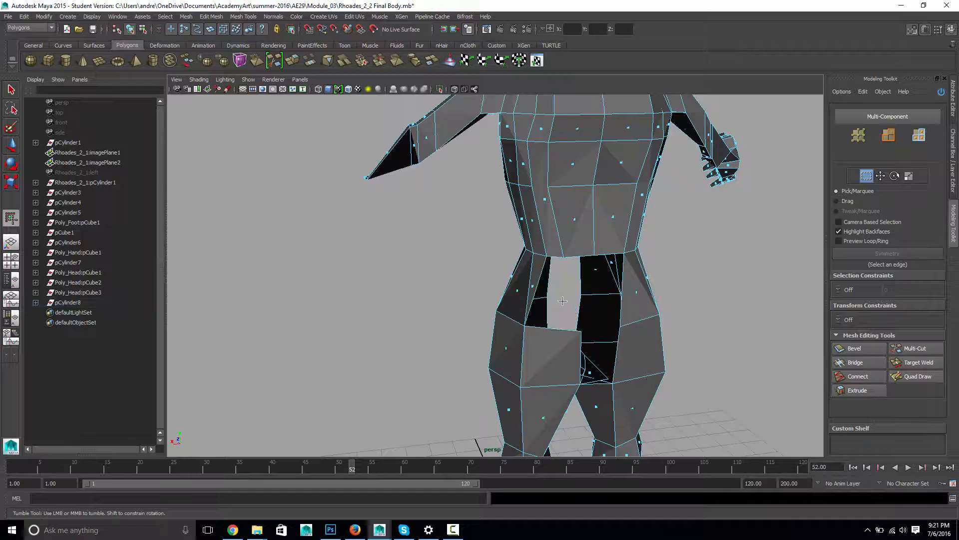
pyautogui.hotkey('ctrl', 'z')
# - Delete the stray, distorted faces spanning the crotch between the two thighs, working from the rear
pyautogui.keyDown('alt'); pyautogui.moveTo(694, 304); pyautogui.dragTo(510, 270); pyautogui.keyUp('alt')
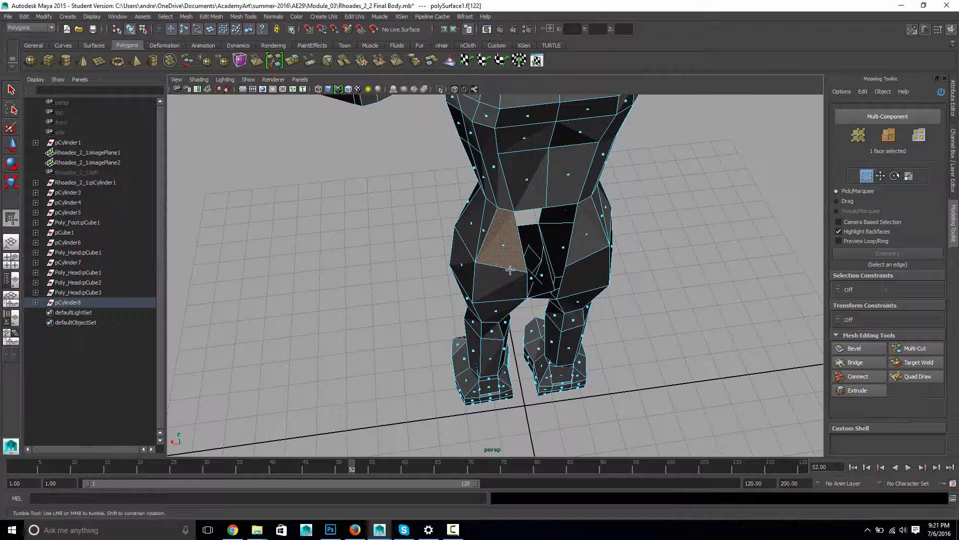
pyautogui.click(544, 278)
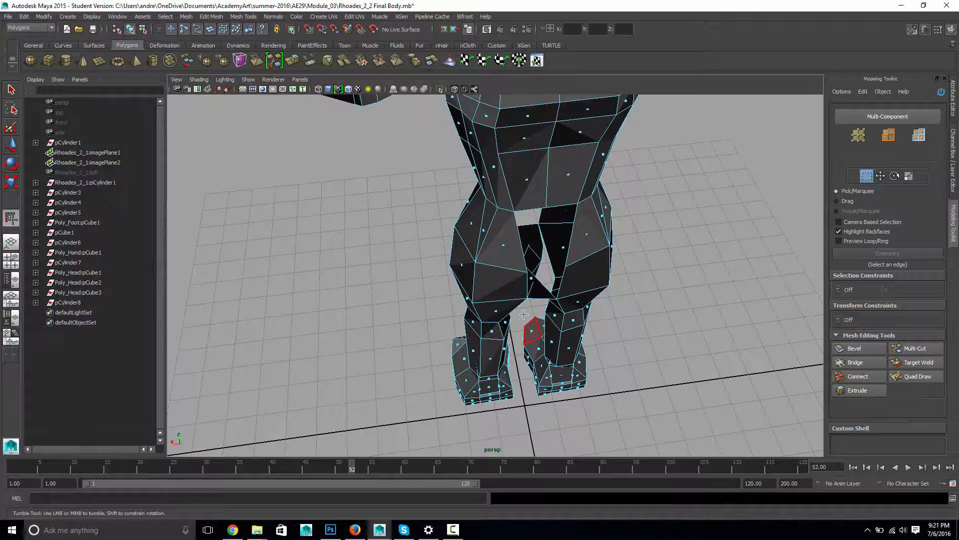
pyautogui.keyDown('alt'); pyautogui.moveTo(530, 337); pyautogui.dragTo(525, 287); pyautogui.keyUp('alt')
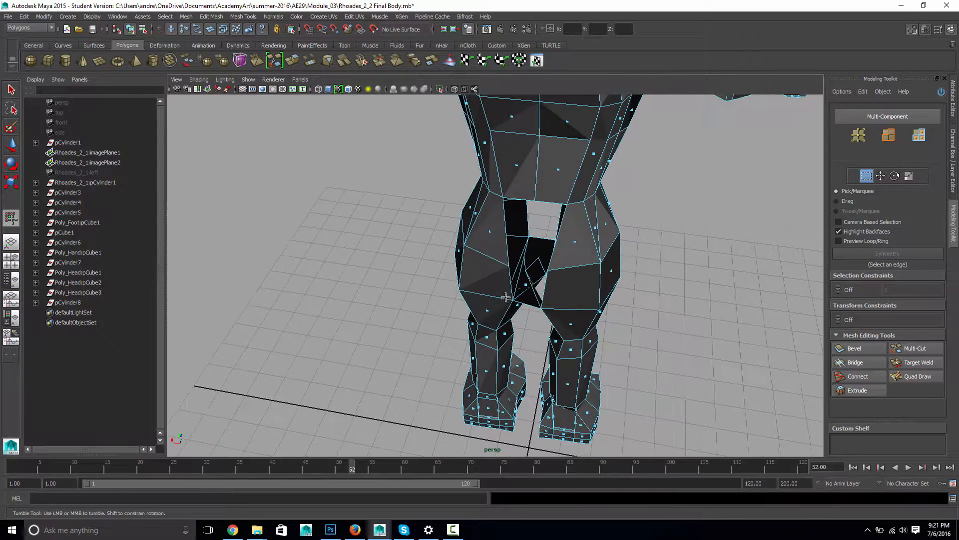
pyautogui.click(527, 282)
pyautogui.press('Delete')
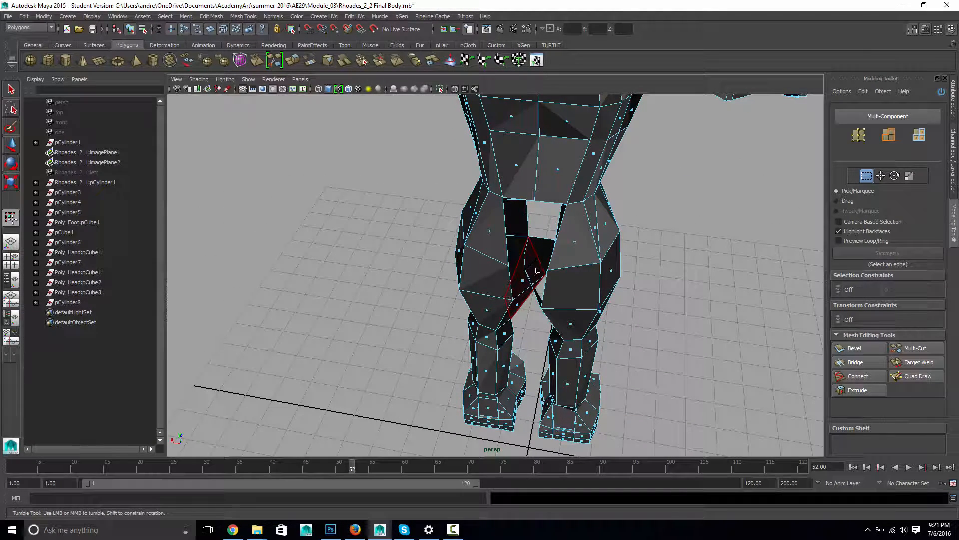
pyautogui.click(538, 269)
pyautogui.press('Delete')
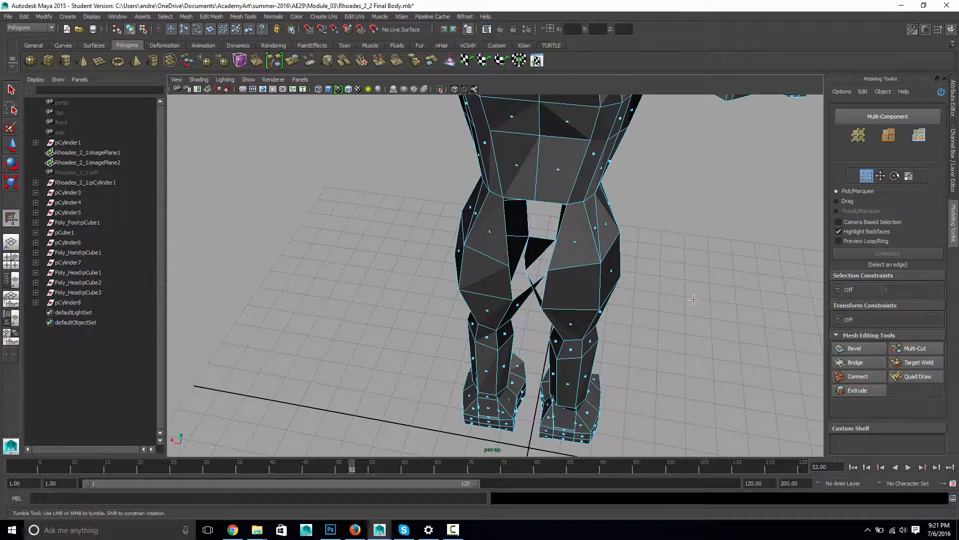
# - Delete the leftover triangular face at the front of the crotch and the overlapping face between the inner thighs
pyautogui.keyDown('alt'); pyautogui.moveTo(694, 299); pyautogui.dragTo(497, 246); pyautogui.keyUp('alt')
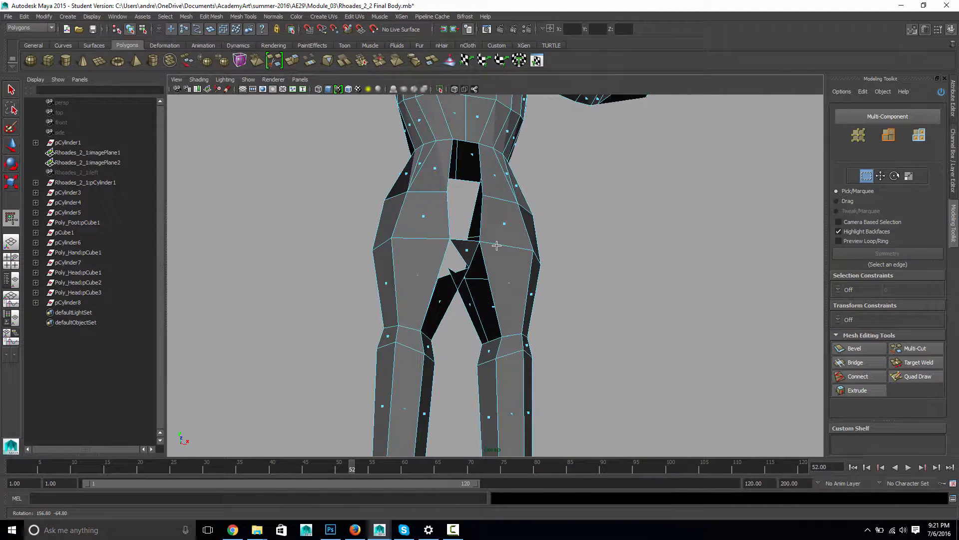
pyautogui.click(463, 253)
pyautogui.press('Delete')
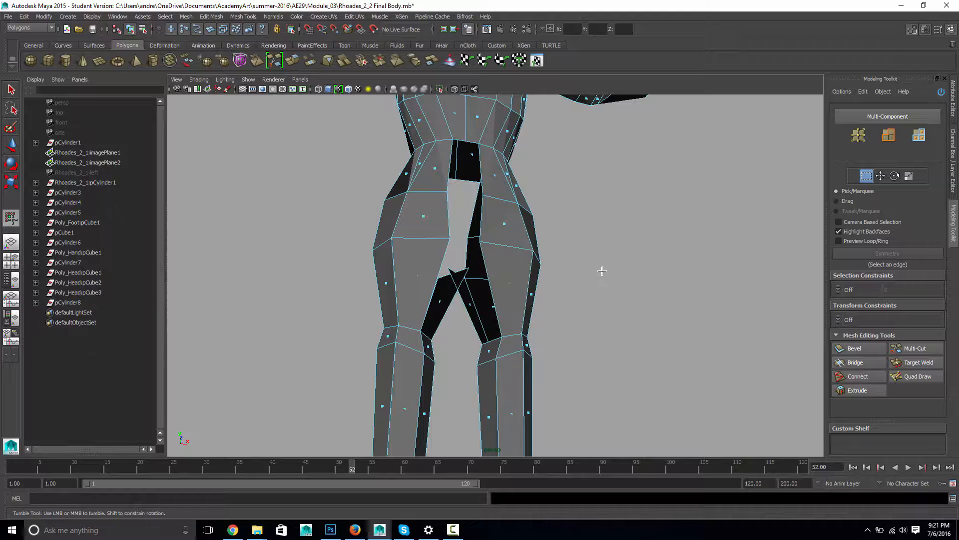
pyautogui.keyDown('alt'); pyautogui.moveTo(629, 290); pyautogui.dragTo(480, 290); pyautogui.keyUp('alt')
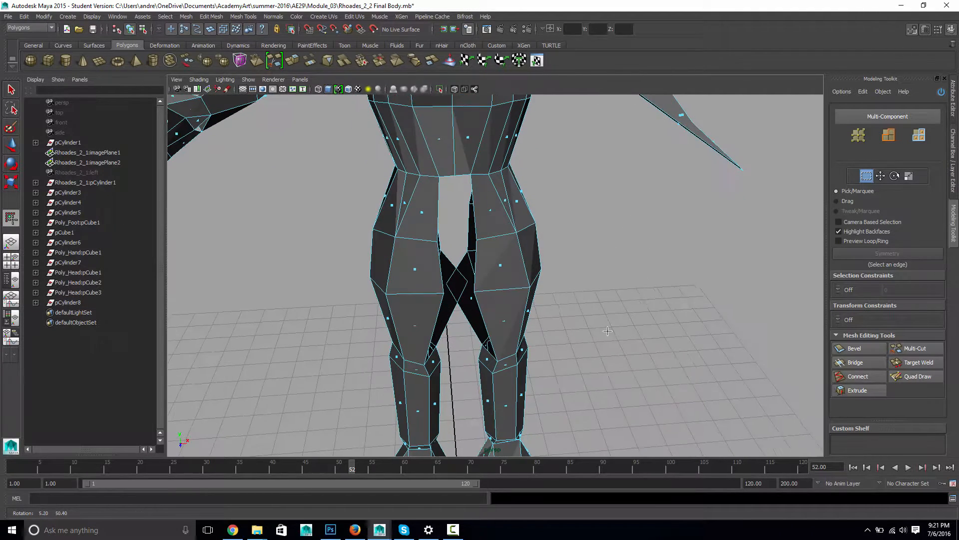
pyautogui.keyDown('alt'); pyautogui.moveTo(603, 312); pyautogui.dragTo(615, 280); pyautogui.keyUp('alt')
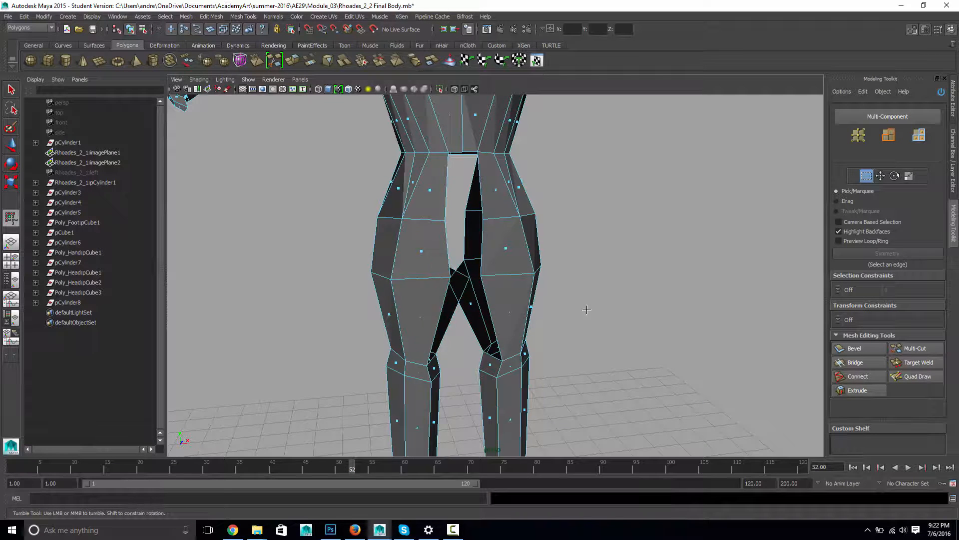
pyautogui.click(466, 311)
pyautogui.press('Delete')
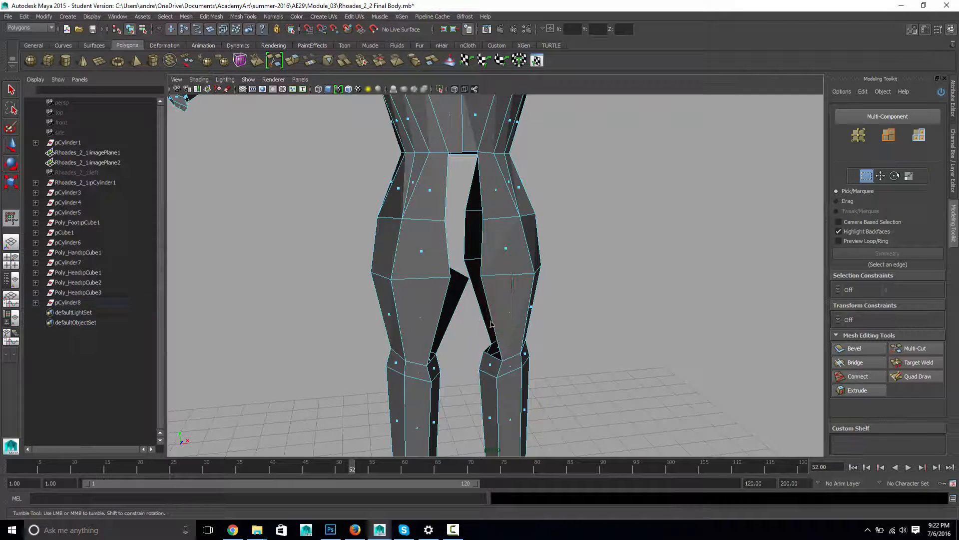
# - Move the protruding crotch vertex sideways, toward the inner edge of the character's right thigh
pyautogui.moveTo(454, 297); pyautogui.dragTo(470, 282, button='right')
pyautogui.click(468, 282)
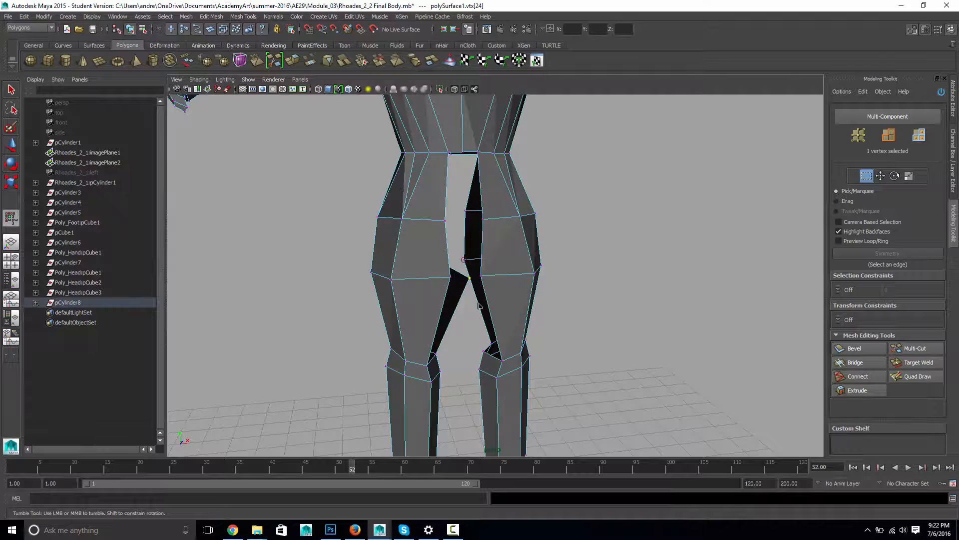
pyautogui.press('w')
pyautogui.moveTo(497, 277); pyautogui.dragTo(485, 276)
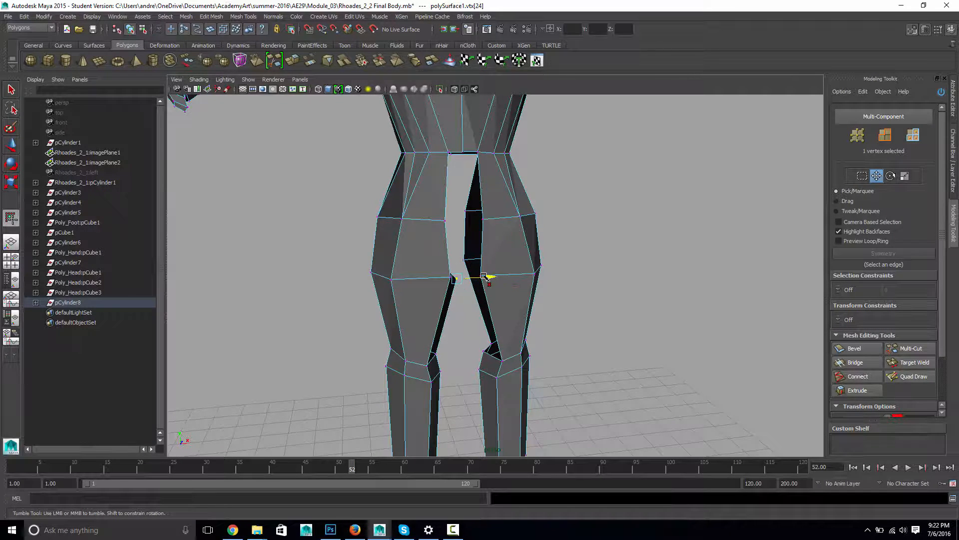
pyautogui.keyDown('alt'); pyautogui.moveTo(578, 299); pyautogui.dragTo(445, 322); pyautogui.keyUp('alt')
pyautogui.press('q')
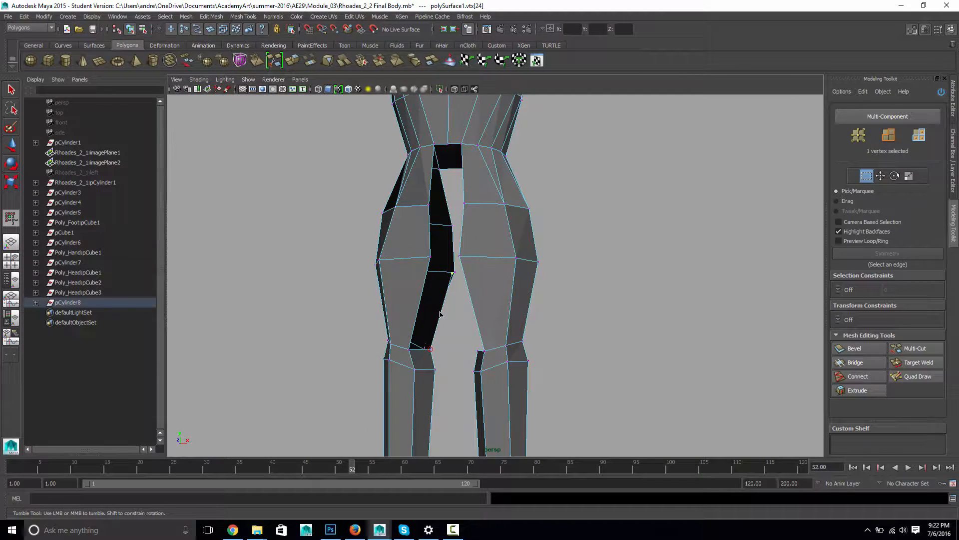
# - Bridge the two open edges on the inside of the character's right thigh with 0 divisions
pyautogui.moveTo(439, 305); pyautogui.dragTo(442, 280, button='right')
pyautogui.click(445, 302)
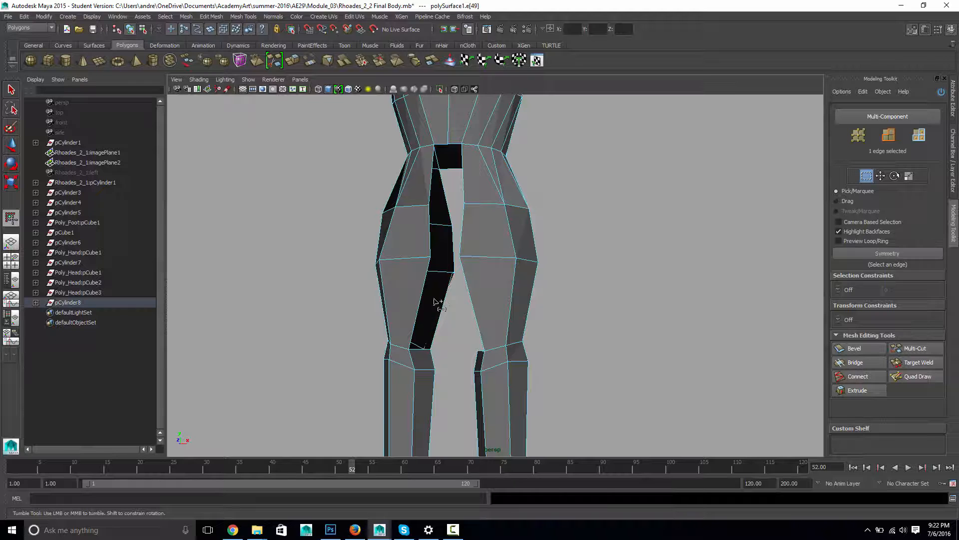
pyautogui.keyDown('shift'); pyautogui.click(425, 288); pyautogui.keyUp('shift')
pyautogui.keyDown('alt'); pyautogui.moveTo(615, 302); pyautogui.dragTo(578, 279); pyautogui.keyUp('alt')
pyautogui.click(445, 331)
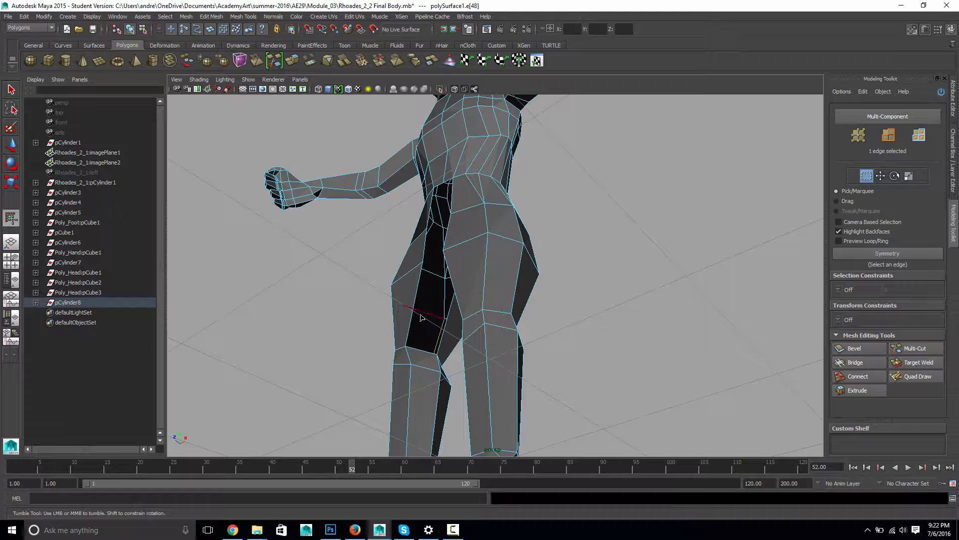
pyautogui.keyDown('shift'); pyautogui.click(412, 317); pyautogui.keyUp('shift')
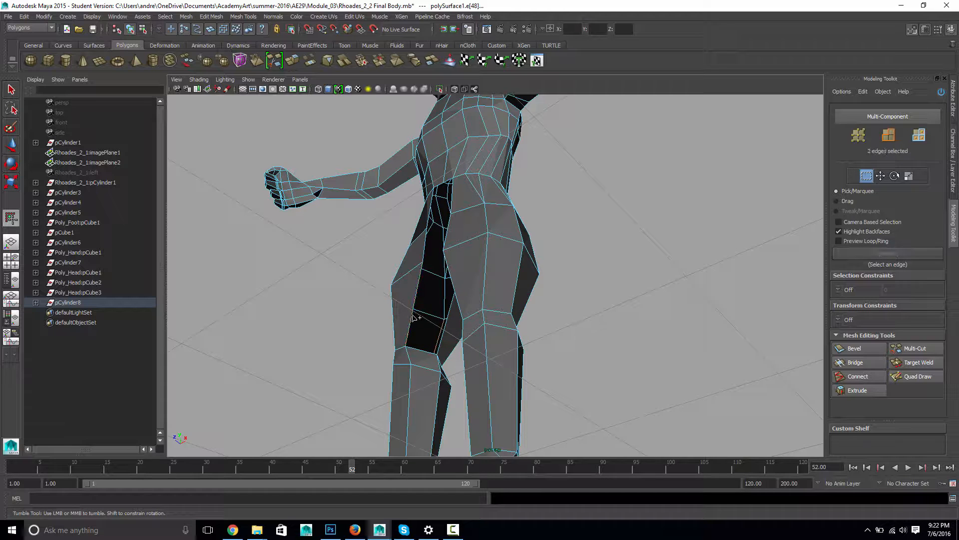
pyautogui.keyDown('alt'); pyautogui.moveTo(607, 302); pyautogui.dragTo(453, 307); pyautogui.keyUp('alt')
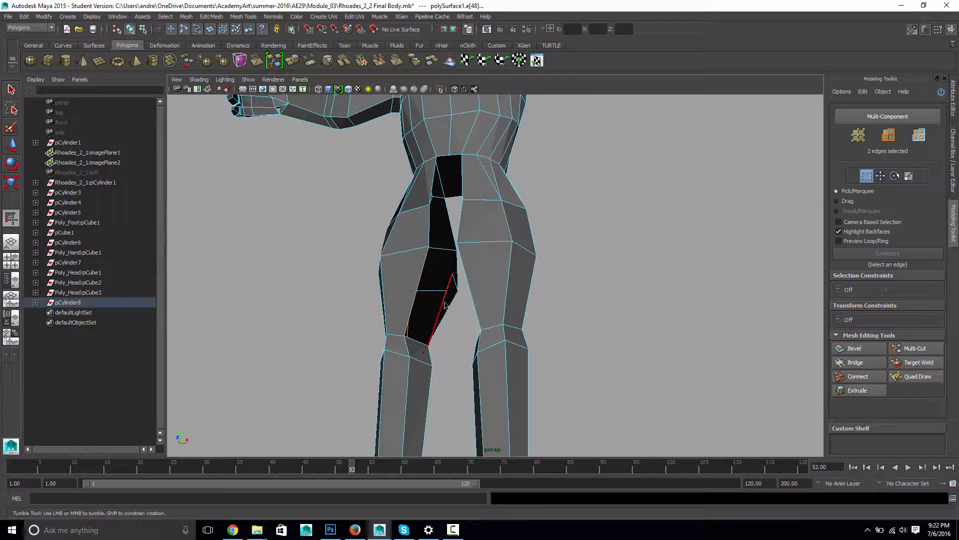
pyautogui.click(445, 302)
pyautogui.keyDown('shift'); pyautogui.click(421, 278); pyautogui.keyUp('shift')
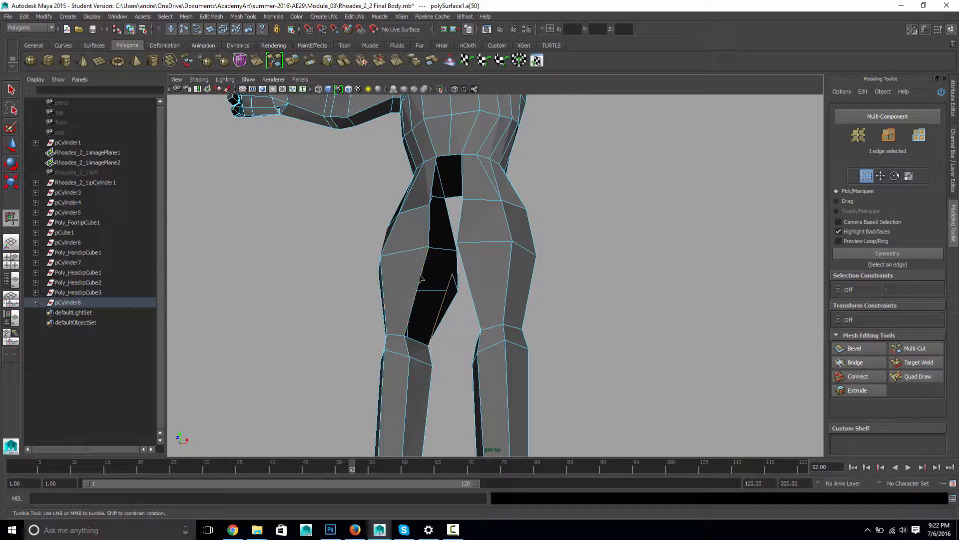
pyautogui.keyDown('alt'); pyautogui.moveTo(522, 283); pyautogui.dragTo(567, 280); pyautogui.keyUp('alt')
pyautogui.click(856, 362)
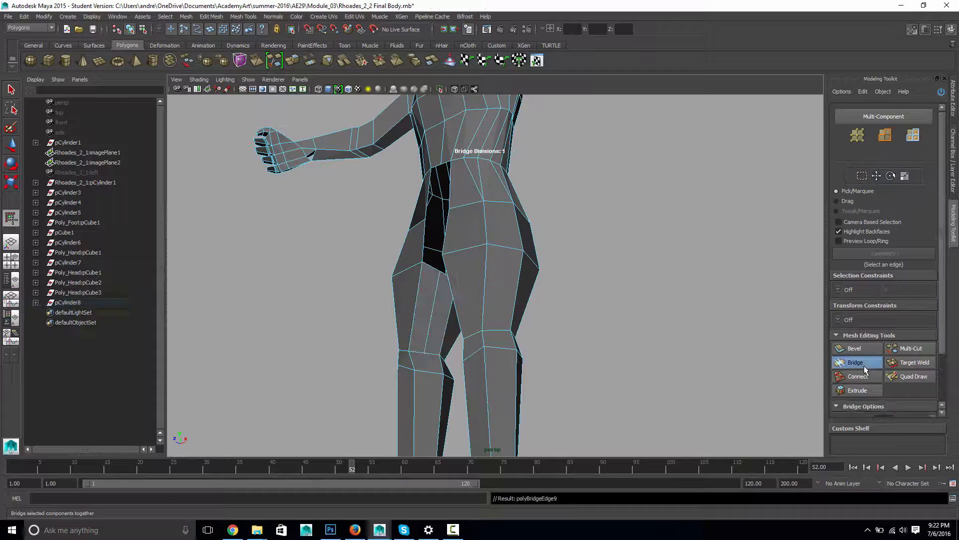
pyautogui.keyDown('alt'); pyautogui.moveTo(590, 320); pyautogui.dragTo(604, 291); pyautogui.keyUp('alt')
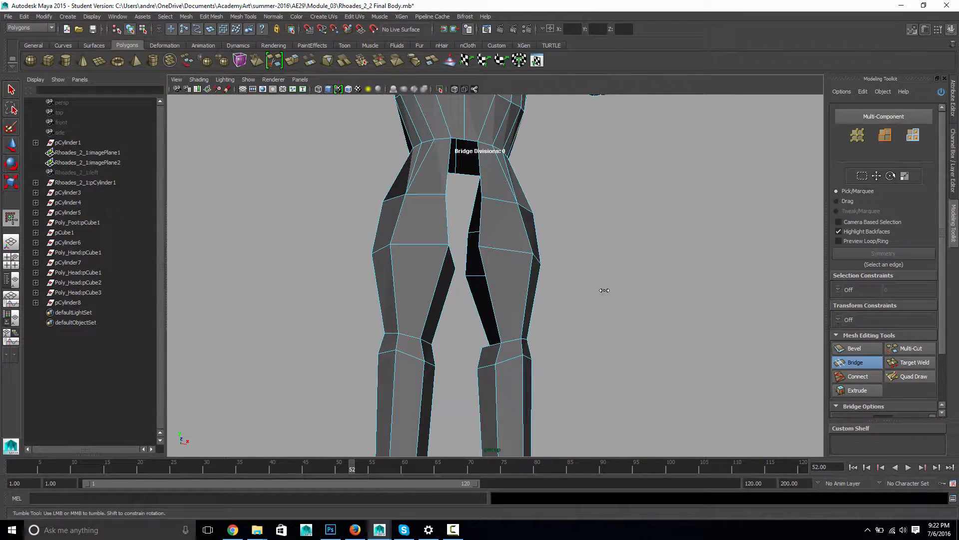
pyautogui.press('q')
# - Bridge the pair of front edges directly below the waist with 1 division, closing the lower abdomen
pyautogui.keyDown('alt'); pyautogui.moveTo(635, 244); pyautogui.dragTo(564, 263); pyautogui.keyUp('alt')
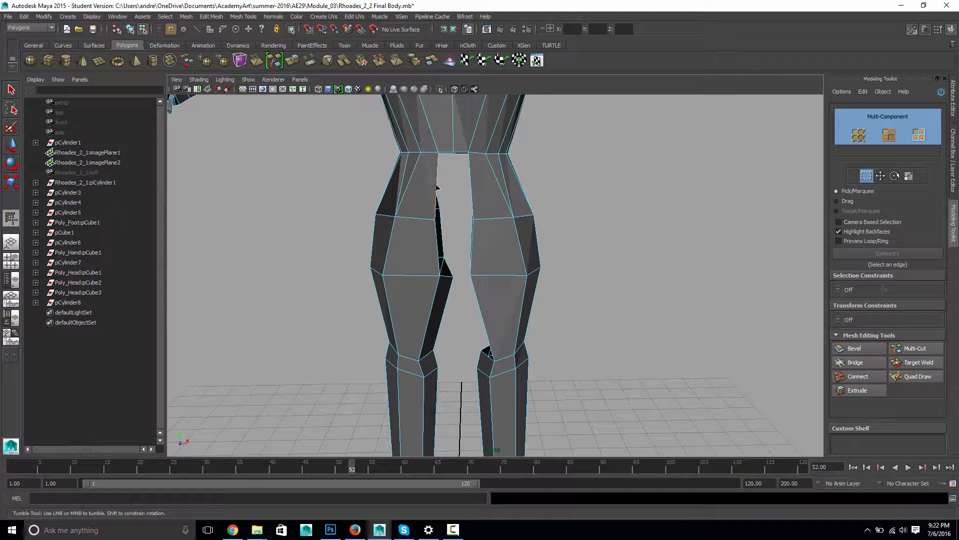
pyautogui.click(437, 188)
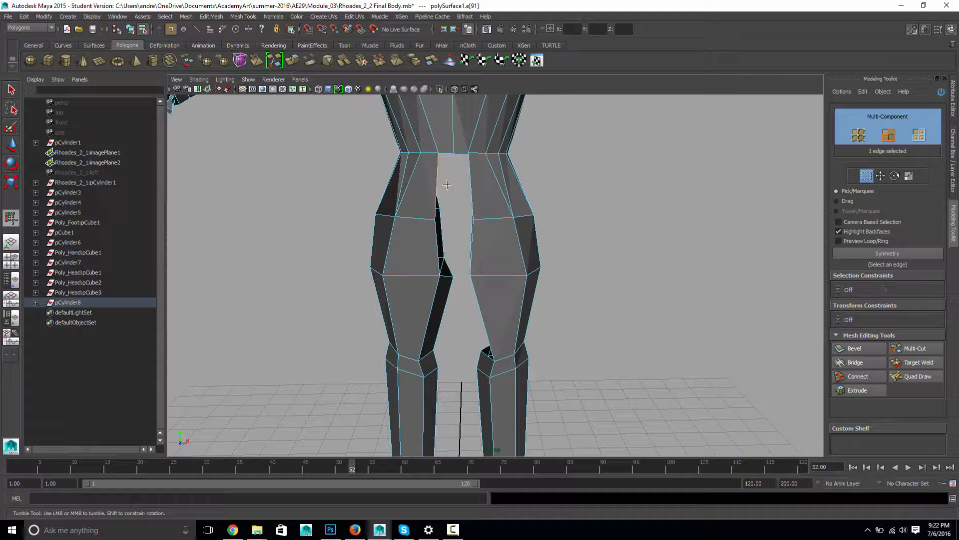
pyautogui.keyDown('shift'); pyautogui.click(477, 188); pyautogui.keyUp('shift')
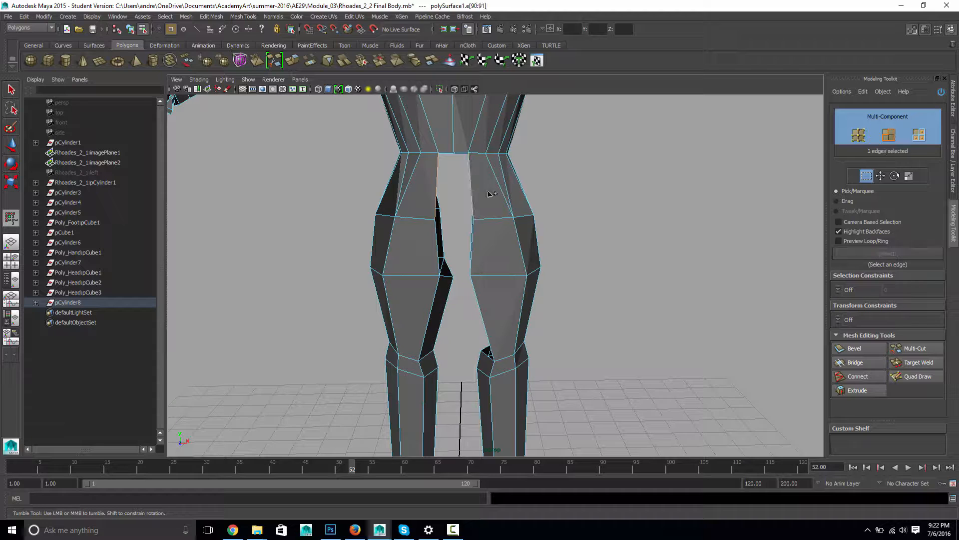
pyautogui.click(855, 362)
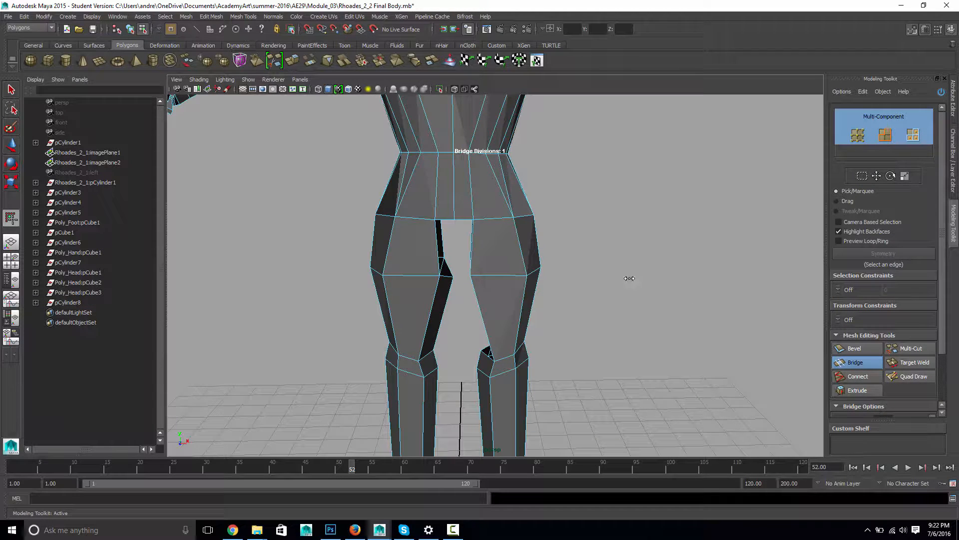
pyautogui.keyDown('alt'); pyautogui.moveTo(607, 296); pyautogui.dragTo(598, 299); pyautogui.keyUp('alt')
pyautogui.press('q')
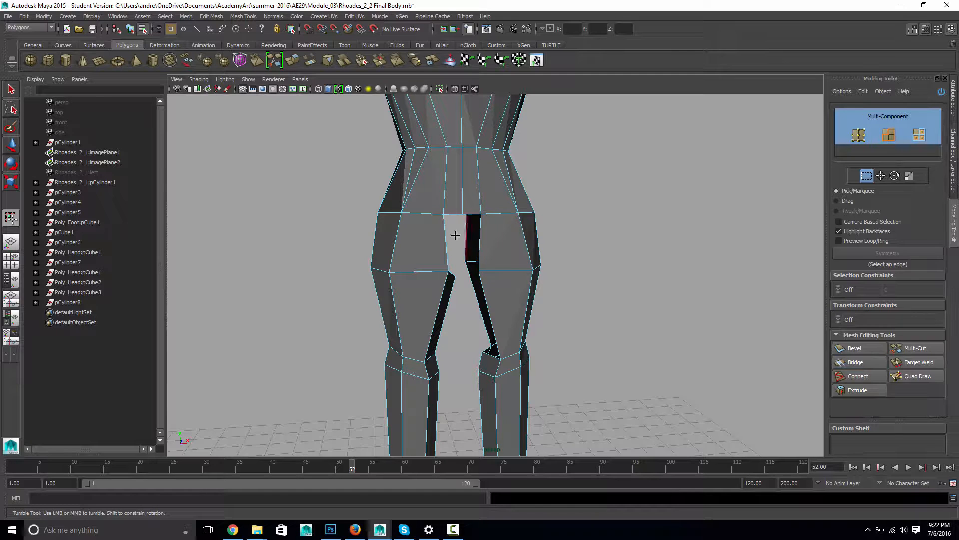
# - Bridge the lower pair of front pelvis edges with 1 division, closing the front down to the crotch
pyautogui.click(444, 235)
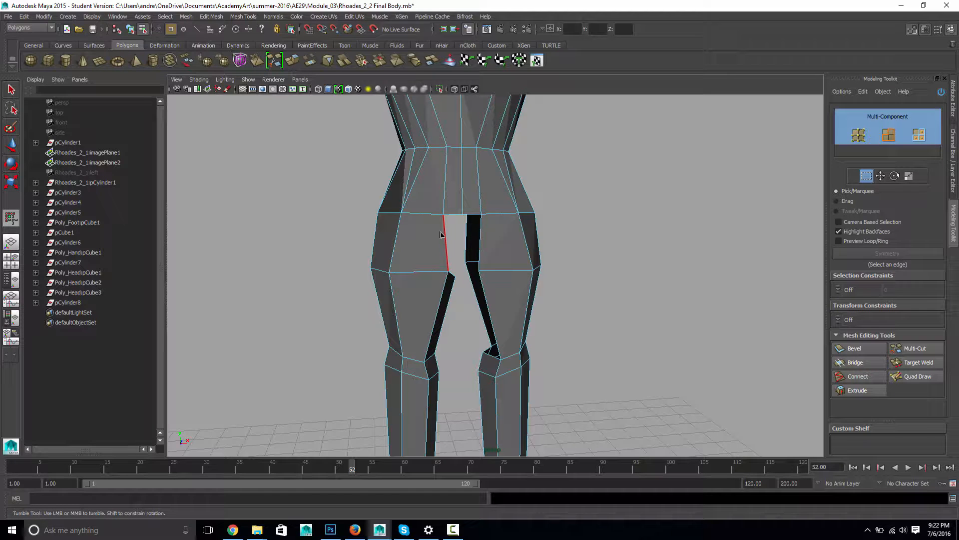
pyautogui.keyDown('shift'); pyautogui.click(485, 238); pyautogui.keyUp('shift')
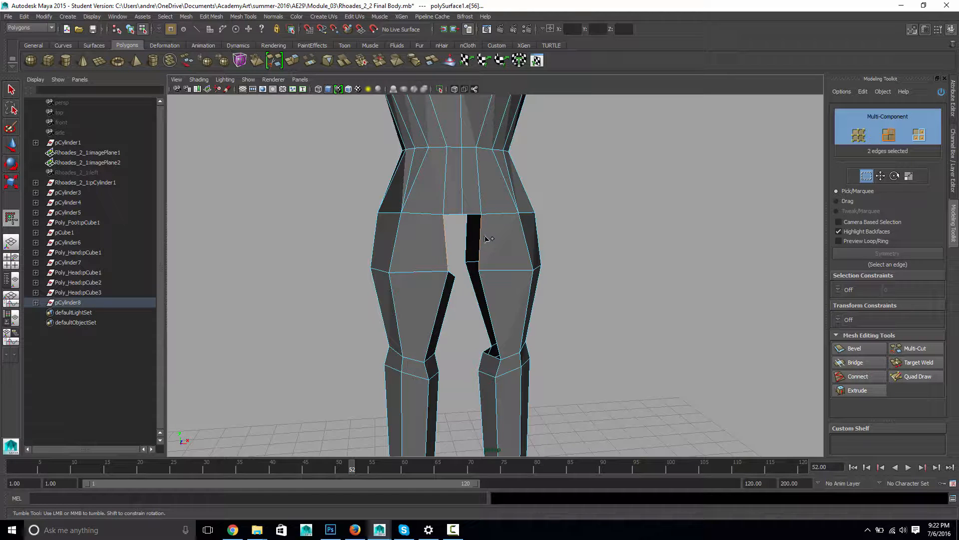
pyautogui.press('g')
# - Bridge the pair of rear edges directly below the waist with 1 division, closing the upper part of the back opening
pyautogui.keyDown('alt'); pyautogui.moveTo(637, 287); pyautogui.dragTo(358, 257); pyautogui.keyUp('alt')
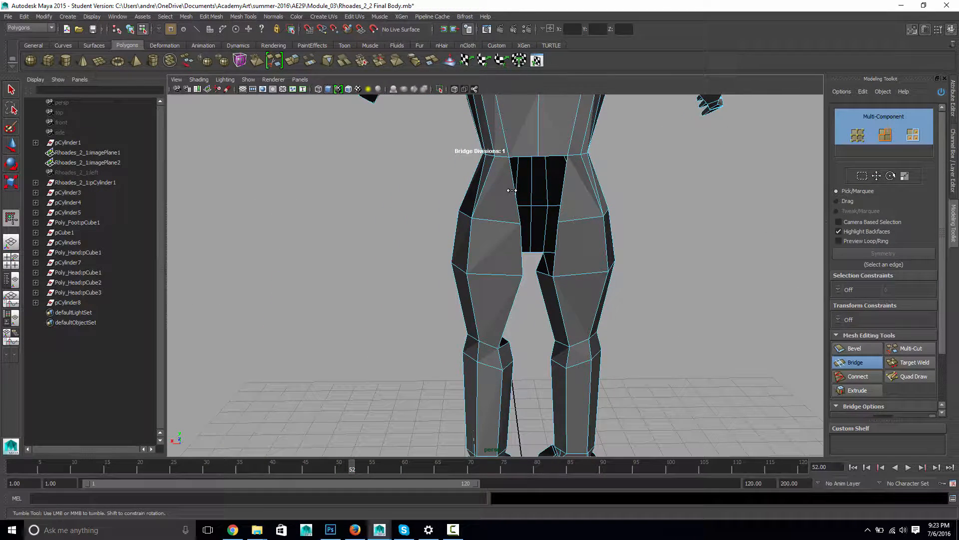
pyautogui.press('q')
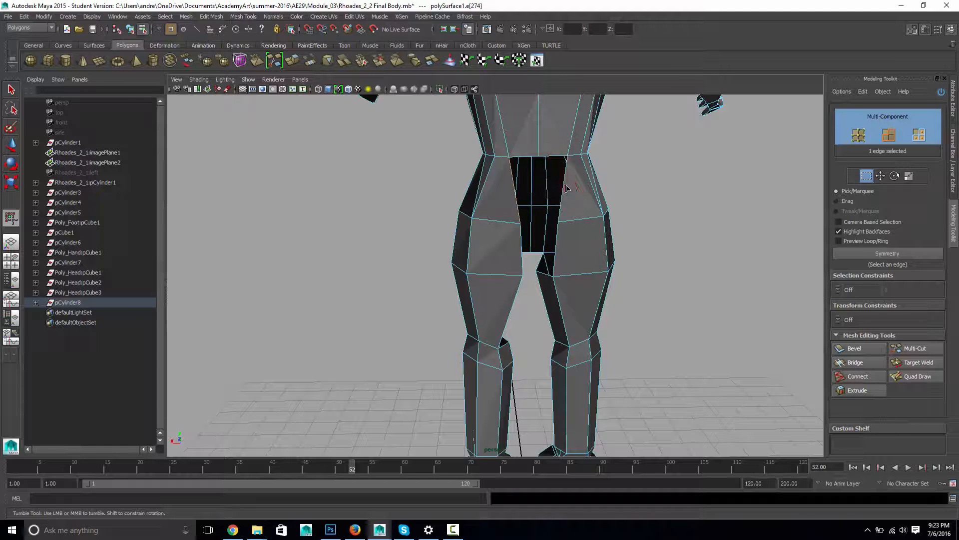
pyautogui.keyDown('shift'); pyautogui.click(593, 194); pyautogui.keyUp('shift')
pyautogui.keyDown('shift'); pyautogui.moveTo(592, 194); pyautogui.dragTo(578, 229, button='right'); pyautogui.keyUp('shift')
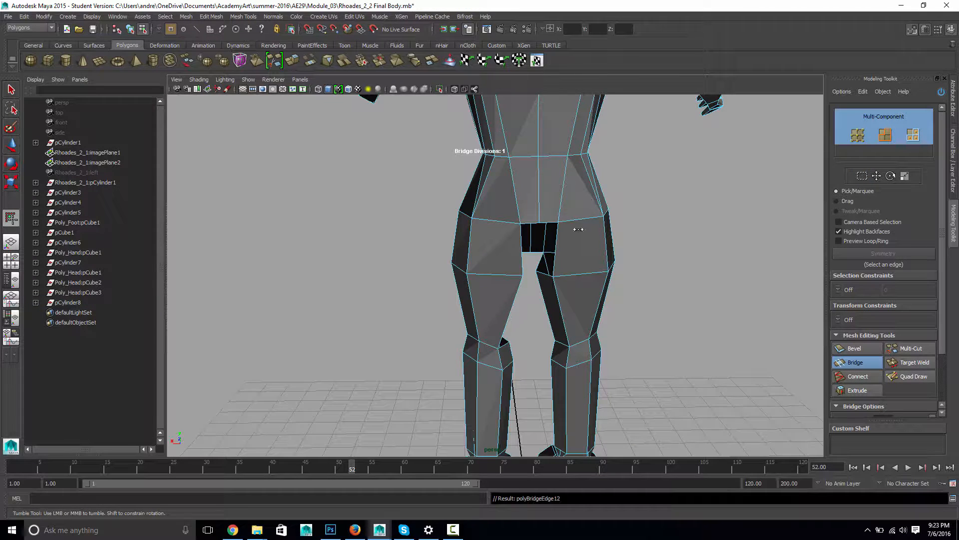
pyautogui.press('q')
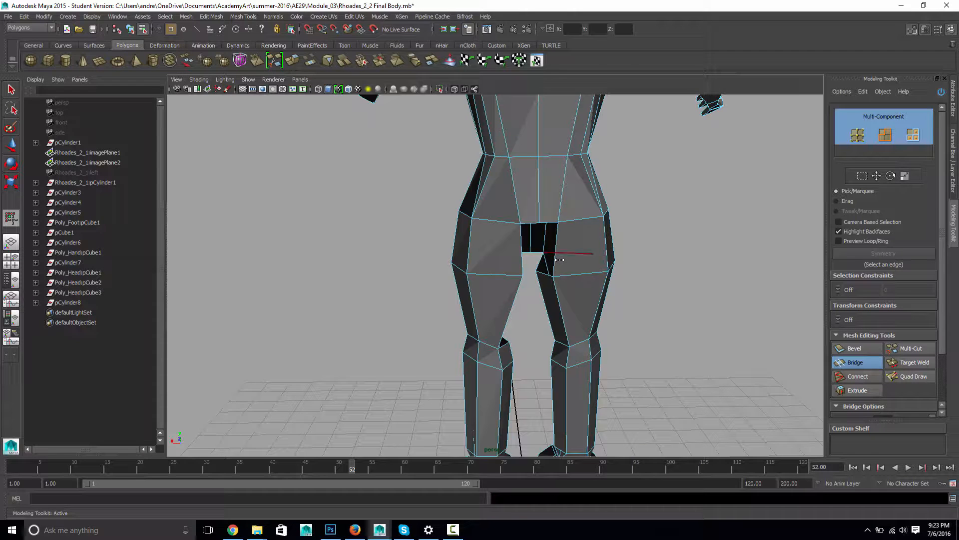
# - Bridge the lower pair of rear pelvis edges with 1 division, closing the back down to the crotch
pyautogui.click(556, 250)
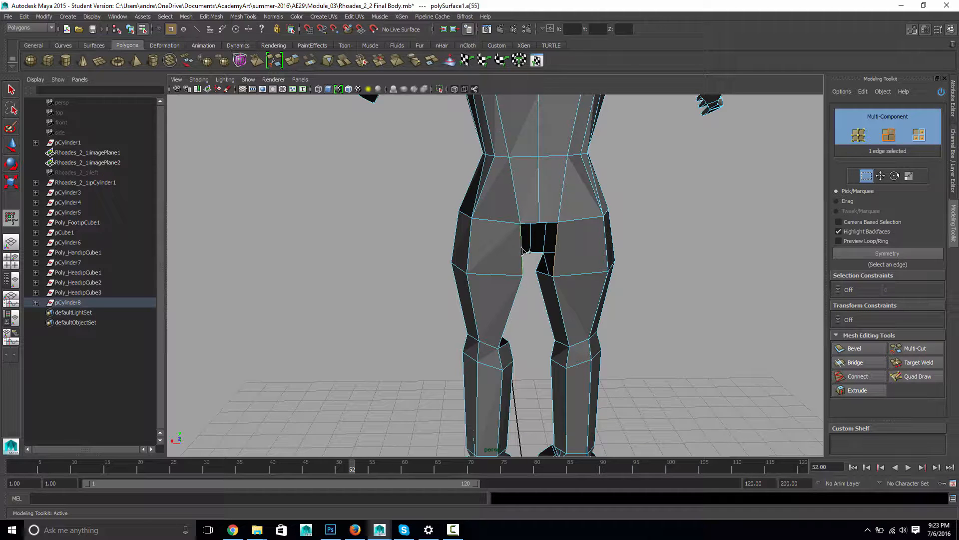
pyautogui.keyDown('shift'); pyautogui.click(521, 252); pyautogui.keyUp('shift')
pyautogui.press('g')
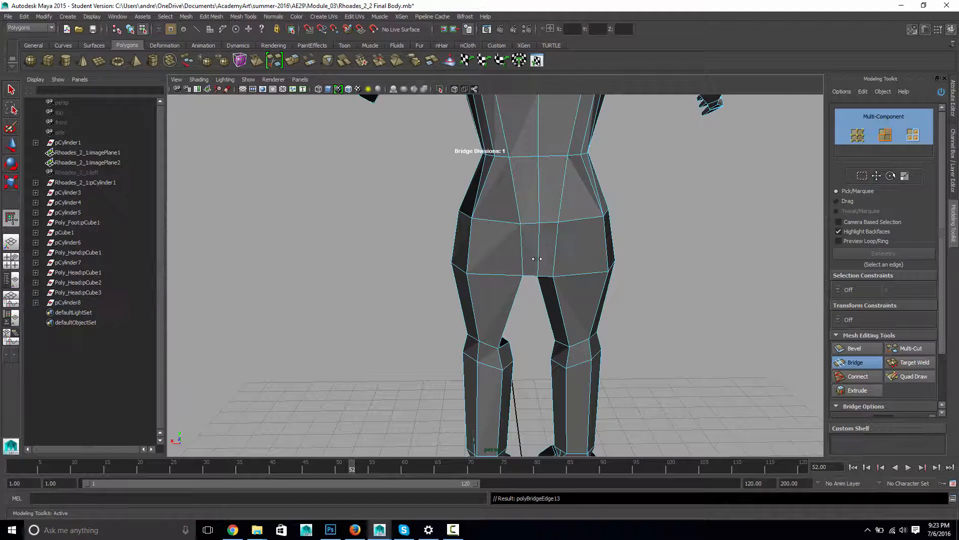
# - Examine the bridged body, the head mesh and the gap between the neck and the torso
pyautogui.keyDown('alt'); pyautogui.moveTo(667, 314); pyautogui.dragTo(643, 318); pyautogui.keyUp('alt')
pyautogui.keyDown('alt'); pyautogui.moveTo(643, 318); pyautogui.dragTo(564, 281, button='right'); pyautogui.keyUp('alt')
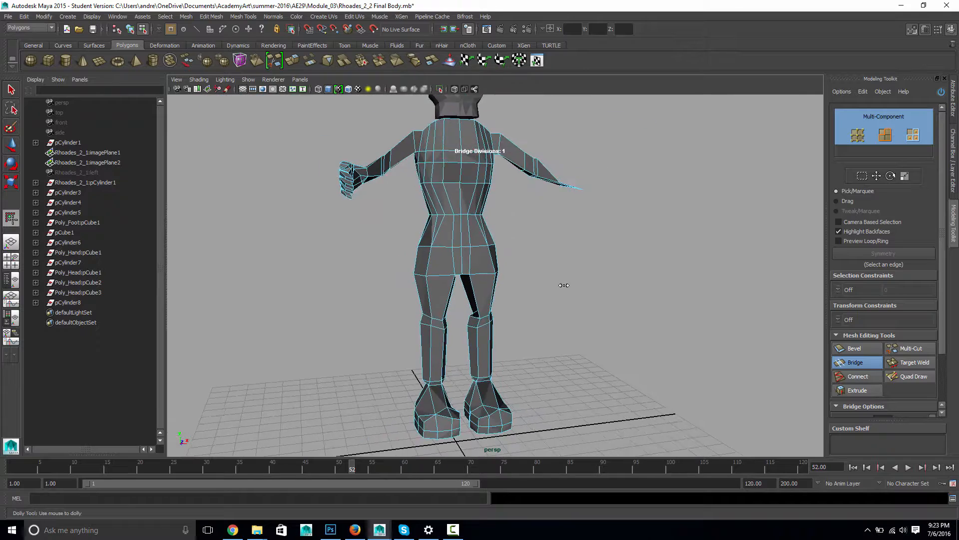
pyautogui.keyDown('alt'); pyautogui.moveTo(563, 280); pyautogui.dragTo(565, 350); pyautogui.keyUp('alt')
pyautogui.click(479, 205)
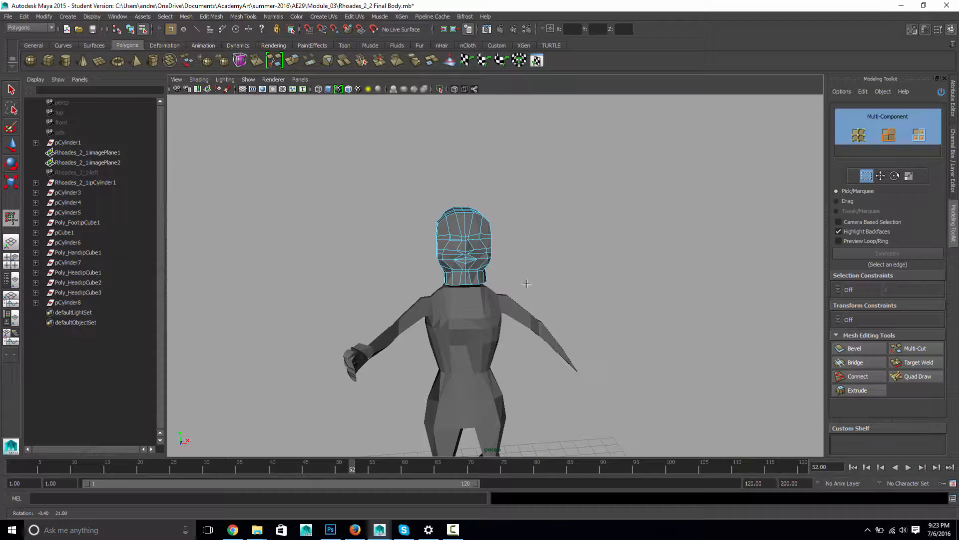
pyautogui.keyDown('alt'); pyautogui.moveTo(565, 350); pyautogui.dragTo(558, 326, button='right'); pyautogui.keyUp('alt')
pyautogui.moveTo(558, 326)
pyautogui.keyDown('alt'); pyautogui.mouseDown()
pyautogui.moveTo(334, 320)
pyautogui.moveTo(624, 317)
pyautogui.moveTo(561, 322)
pyautogui.mouseUp(); pyautogui.keyUp('alt')
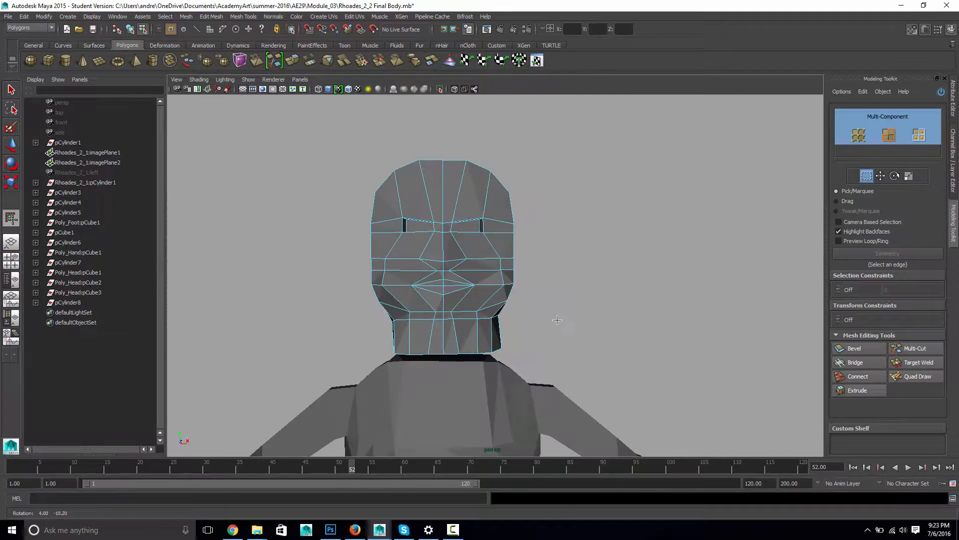
pyautogui.keyDown('alt'); pyautogui.moveTo(561, 321); pyautogui.dragTo(565, 331, button='right'); pyautogui.keyUp('alt')
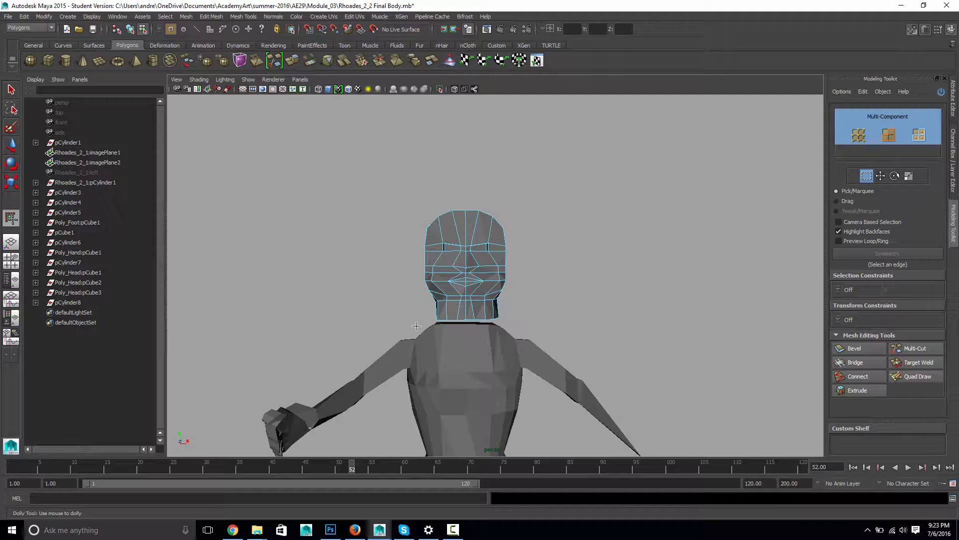
pyautogui.keyDown('alt'); pyautogui.moveTo(395, 320); pyautogui.dragTo(538, 319); pyautogui.keyUp('alt')
pyautogui.keyDown('alt'); pyautogui.moveTo(605, 316); pyautogui.dragTo(415, 318); pyautogui.keyUp('alt')
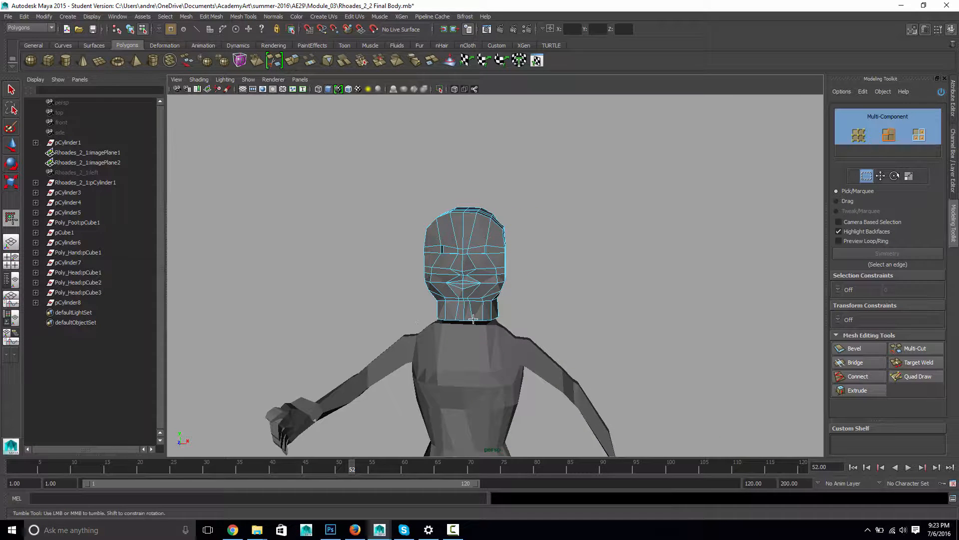
pyautogui.keyDown('alt'); pyautogui.moveTo(514, 328); pyautogui.dragTo(528, 274, button='middle'); pyautogui.keyUp('alt')
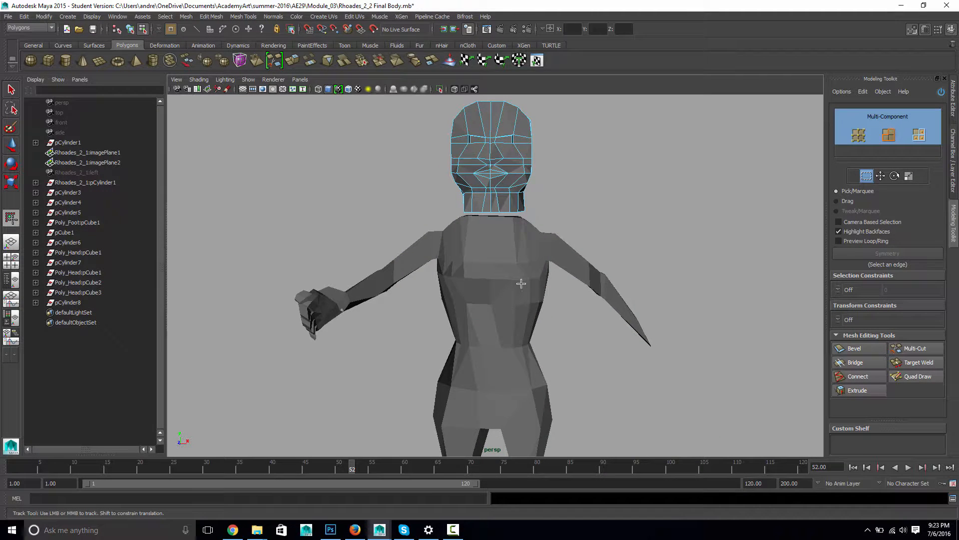
# - Select all faces of the body half with the handless arm in the front view, up to the centre line, and delete them
pyautogui.click(522, 283)
pyautogui.press('space')
pyautogui.moveTo(504, 293)
pyautogui.mouseDown()
pyautogui.moveTo(505, 310)
pyautogui.moveTo(503, 295)
pyautogui.mouseUp()
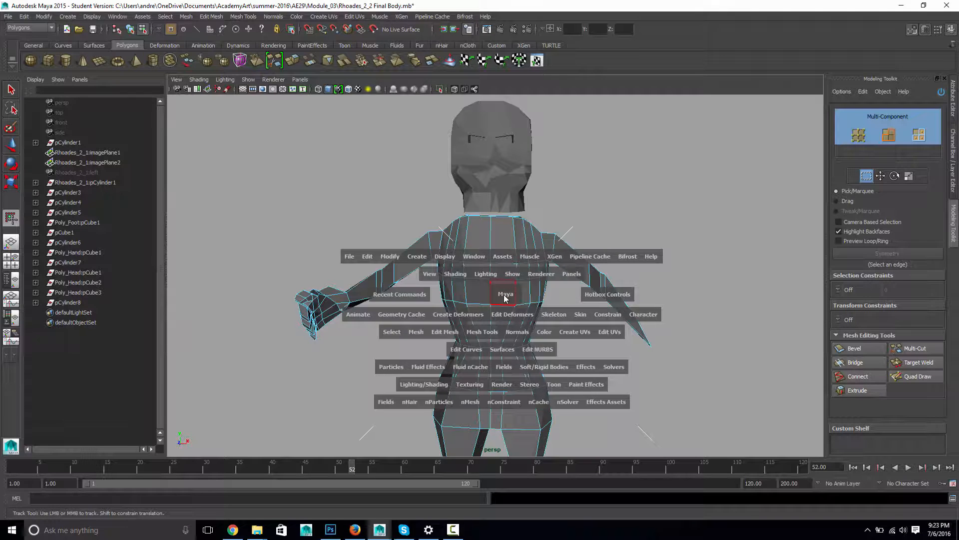
pyautogui.press('space')
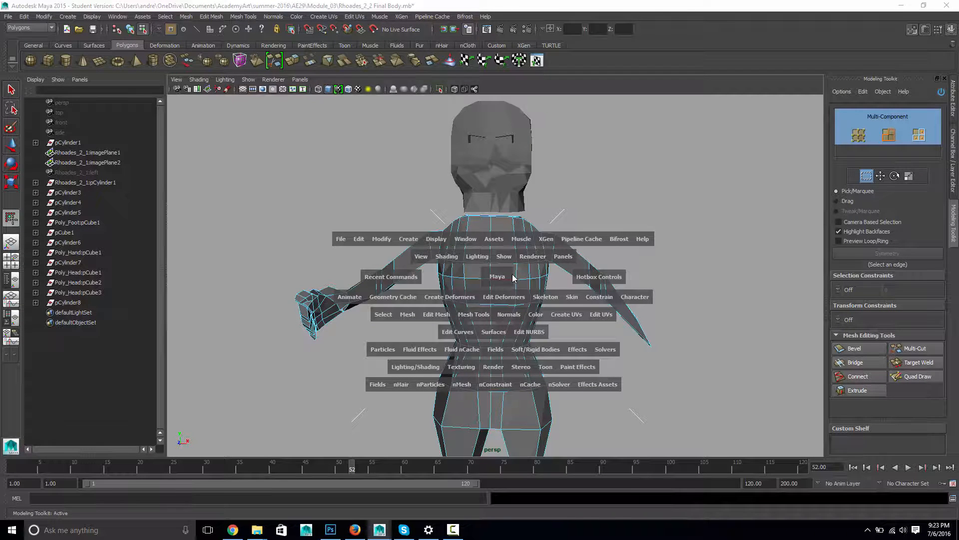
pyautogui.click(496, 278)
pyautogui.moveTo(497, 278); pyautogui.dragTo(498, 298)
pyautogui.moveTo(548, 302); pyautogui.dragTo(551, 320, button='right')
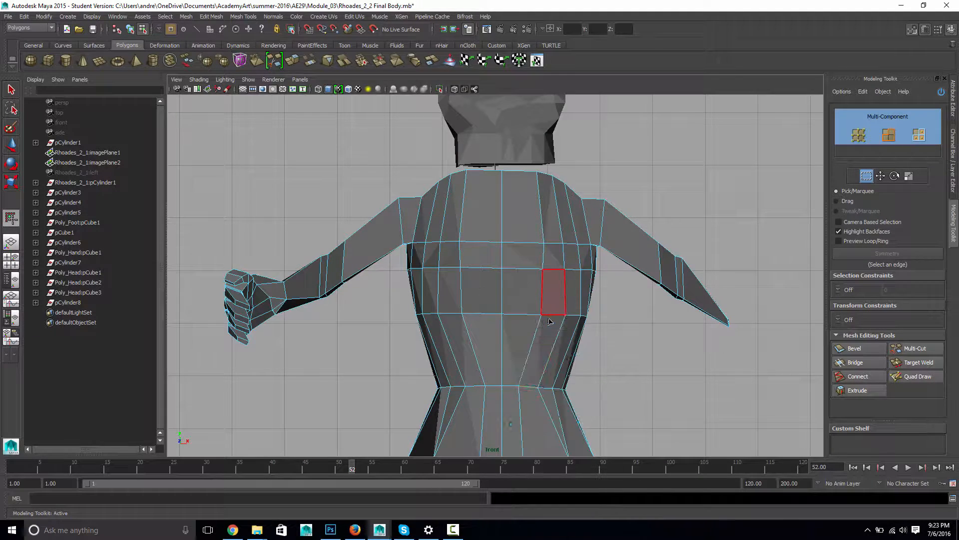
pyautogui.scroll(-6, 572, 333)
pyautogui.scroll(-2, 572, 333)
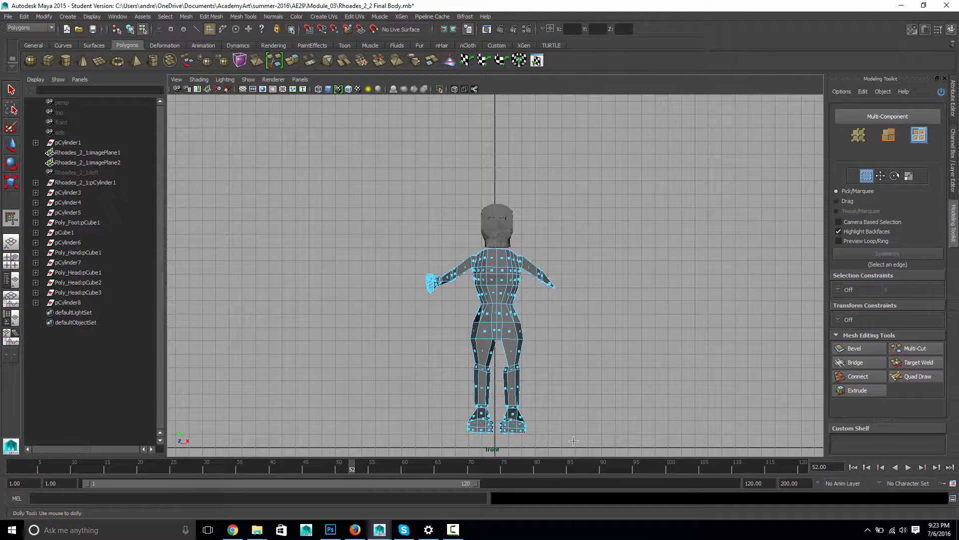
pyautogui.moveTo(569, 438); pyautogui.dragTo(499, 245)
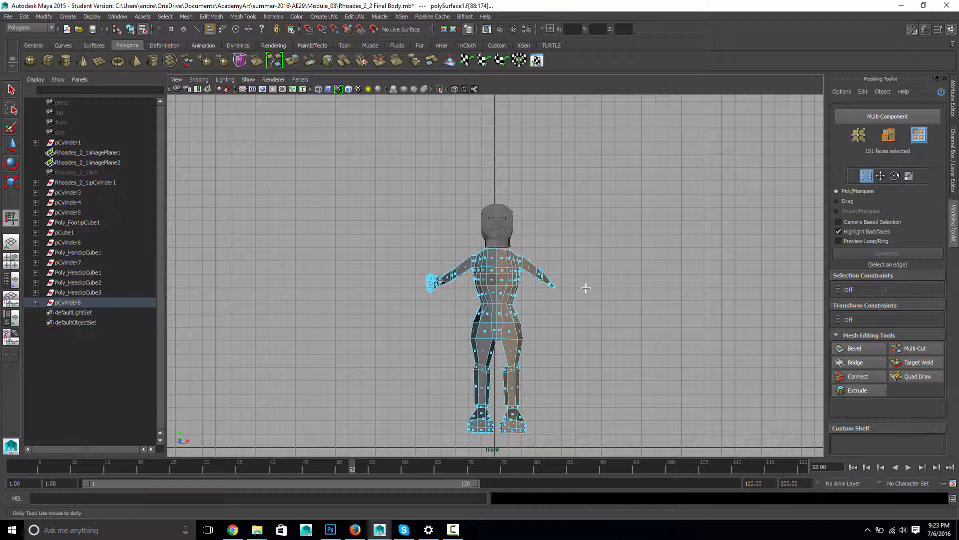
pyautogui.press('space')
pyautogui.press('space')
pyautogui.click(578, 325)
pyautogui.press('space')
pyautogui.moveTo(578, 325); pyautogui.dragTo(568, 374)
pyautogui.hotkey('ctrl', 'z')
pyautogui.press('space')
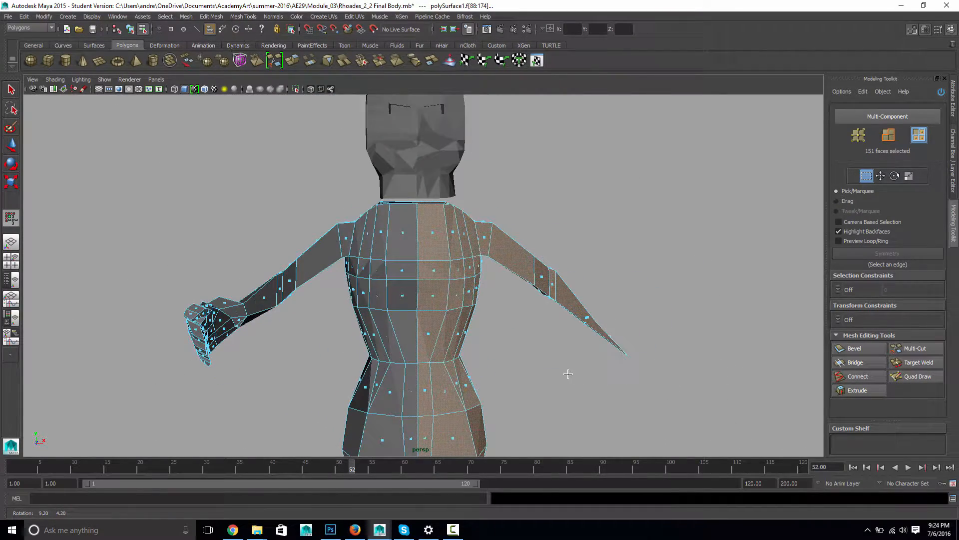
pyautogui.keyDown('alt'); pyautogui.moveTo(568, 374); pyautogui.dragTo(562, 381, button='right'); pyautogui.keyUp('alt')
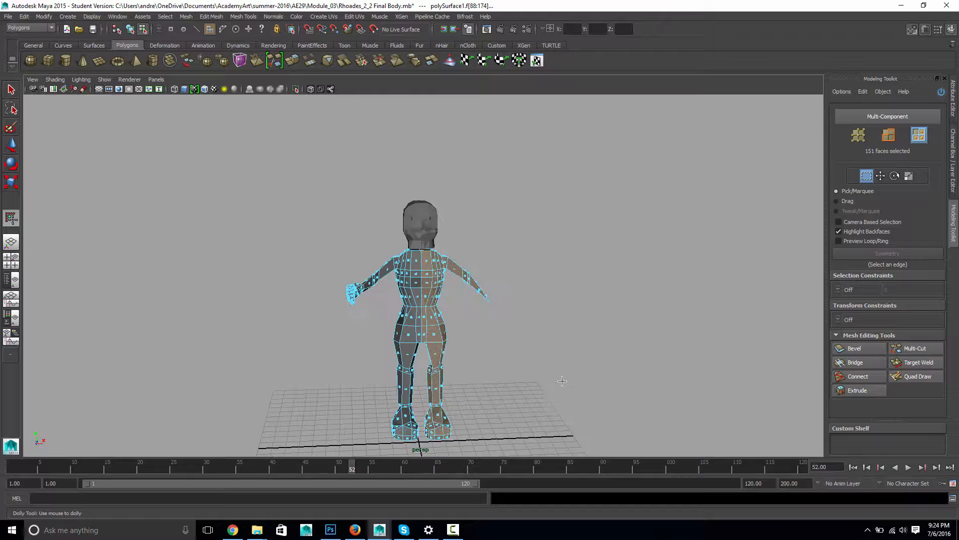
pyautogui.press('Delete')
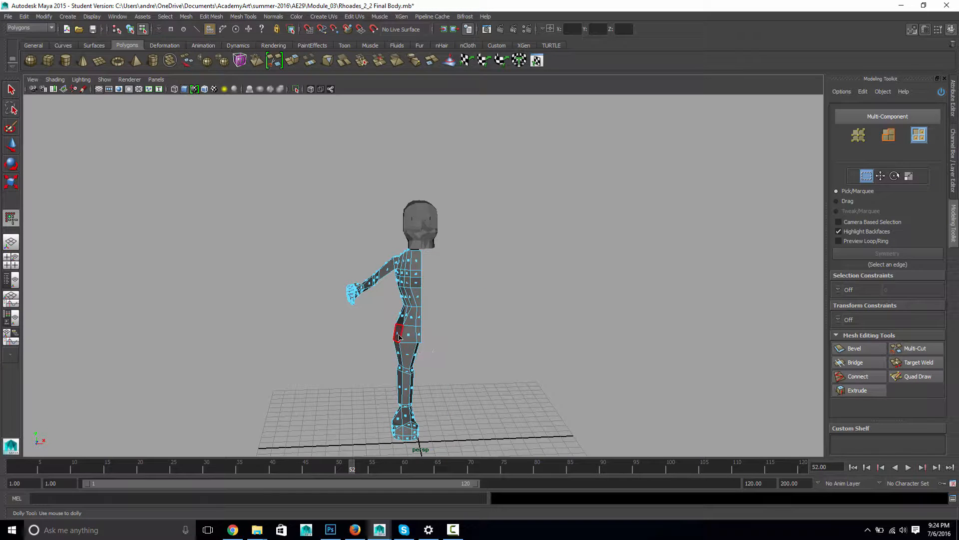
# - Select the remaining half body as an object and snap its pivot to the crotch vertex on the open centre edge
pyautogui.moveTo(399, 336); pyautogui.dragTo(437, 283, button='right')
pyautogui.click(388, 340)
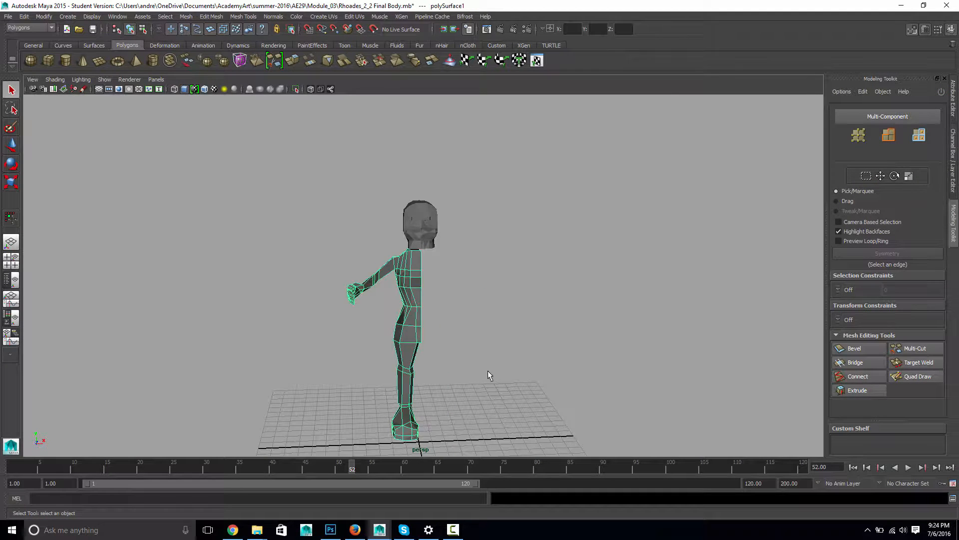
pyautogui.keyDown('alt'); pyautogui.moveTo(522, 353); pyautogui.dragTo(497, 385); pyautogui.keyUp('alt')
pyautogui.press('space')
pyautogui.keyDown('alt'); pyautogui.moveTo(497, 385); pyautogui.dragTo(489, 307, button='middle'); pyautogui.keyUp('alt')
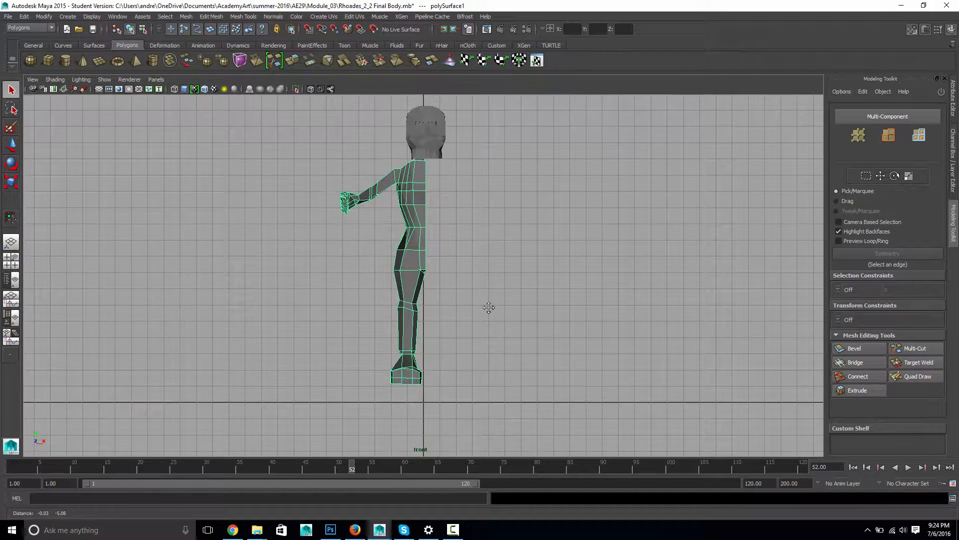
pyautogui.keyDown('alt'); pyautogui.moveTo(489, 319); pyautogui.dragTo(449, 340); pyautogui.keyUp('alt')
pyautogui.press('space')
pyautogui.press('w')
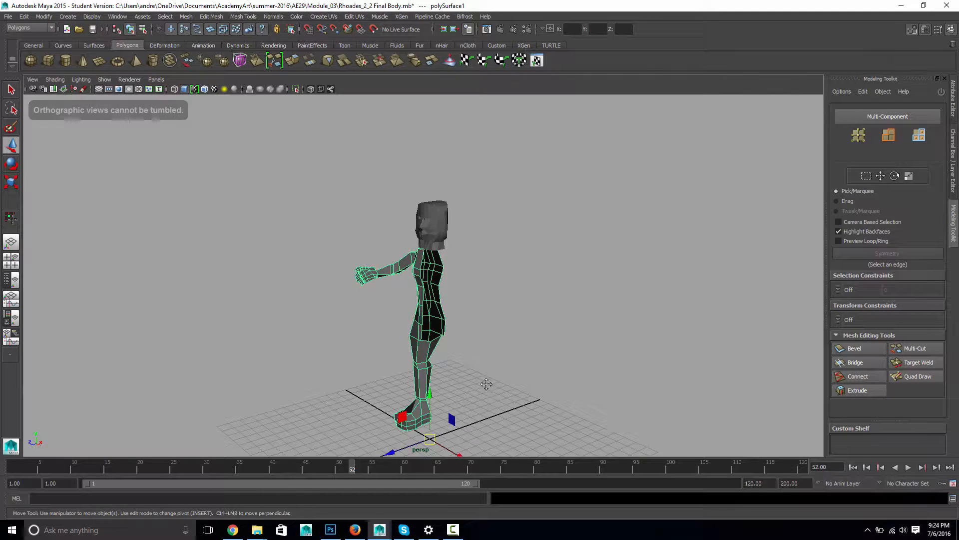
pyautogui.keyDown('alt'); pyautogui.moveTo(488, 387); pyautogui.dragTo(410, 339, button='middle'); pyautogui.keyUp('alt')
pyautogui.keyDown('alt'); pyautogui.moveTo(409, 339); pyautogui.dragTo(423, 361, button='right'); pyautogui.keyUp('alt')
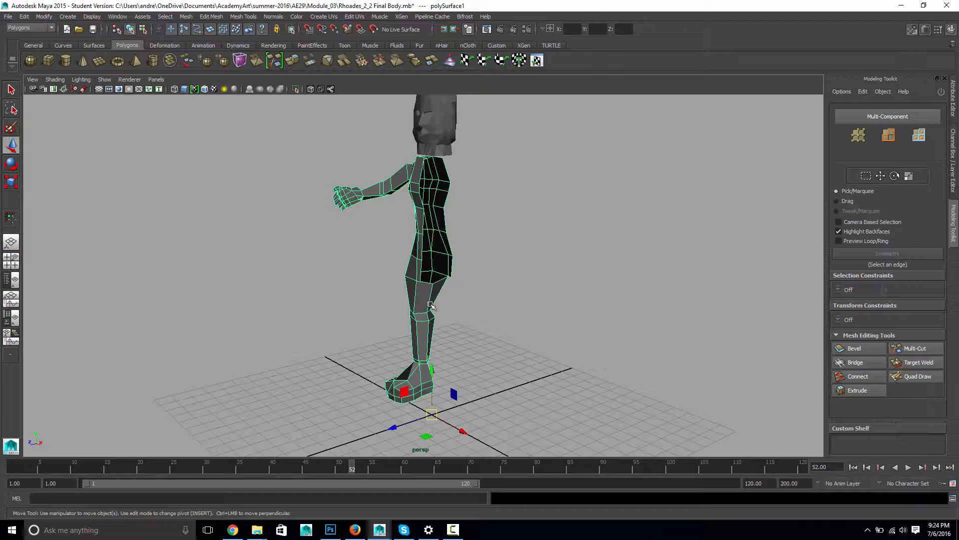
pyautogui.keyDown('alt'); pyautogui.moveTo(541, 359); pyautogui.dragTo(548, 365); pyautogui.keyUp('alt')
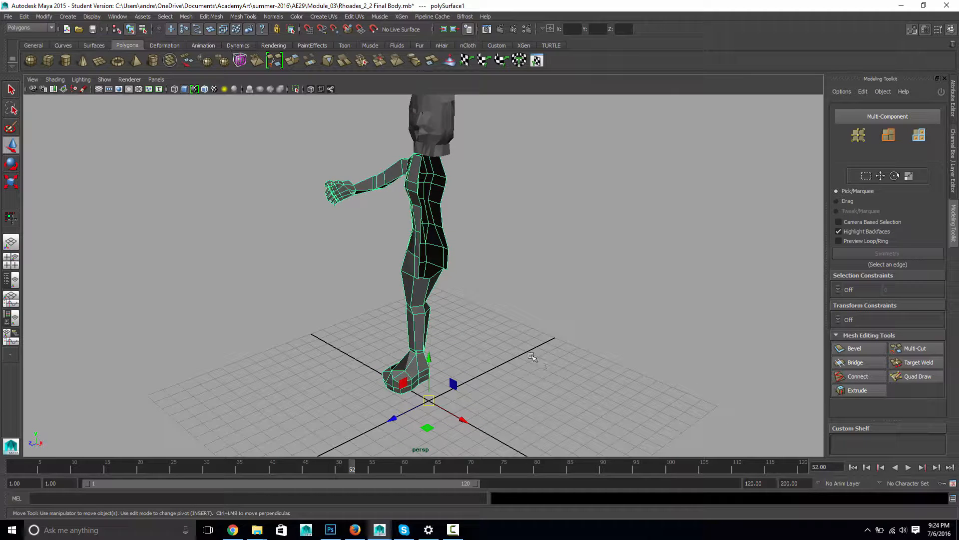
pyautogui.press('Insert')
pyautogui.press('v')
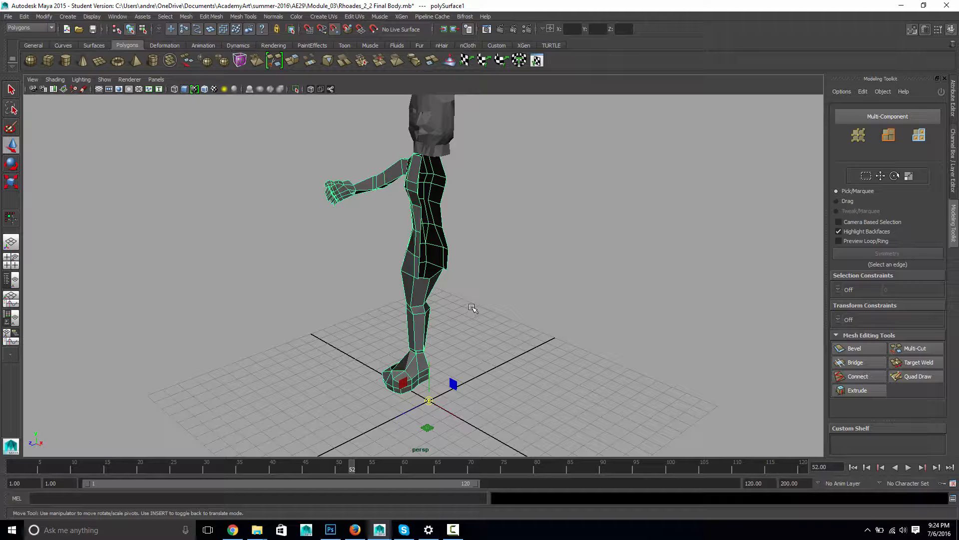
pyautogui.moveTo(464, 303); pyautogui.dragTo(446, 292, button='middle')
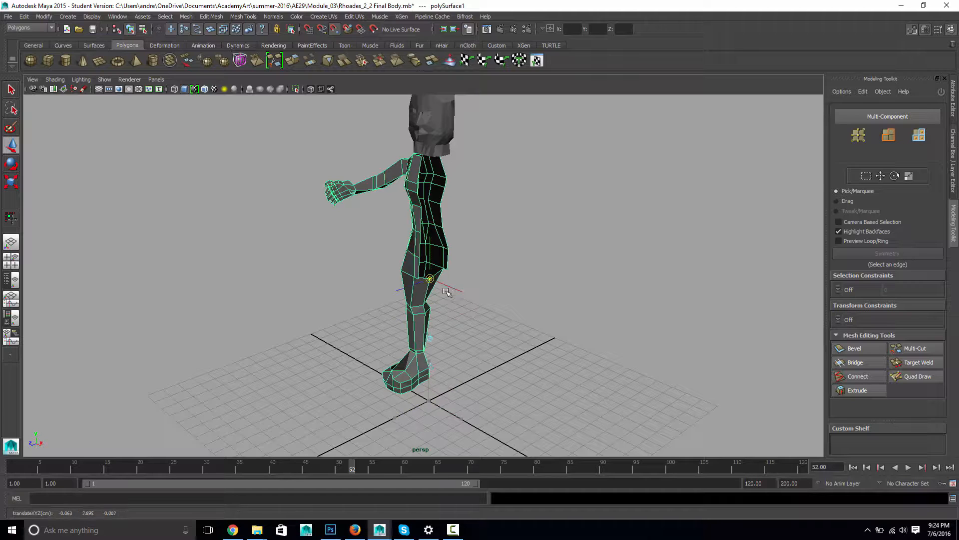
pyautogui.press('Insert')
# - Move the half body so that its crotch pivot snaps to the world origin at the grid's centre
pyautogui.keyDown('alt'); pyautogui.moveTo(462, 354); pyautogui.dragTo(509, 332); pyautogui.keyUp('alt')
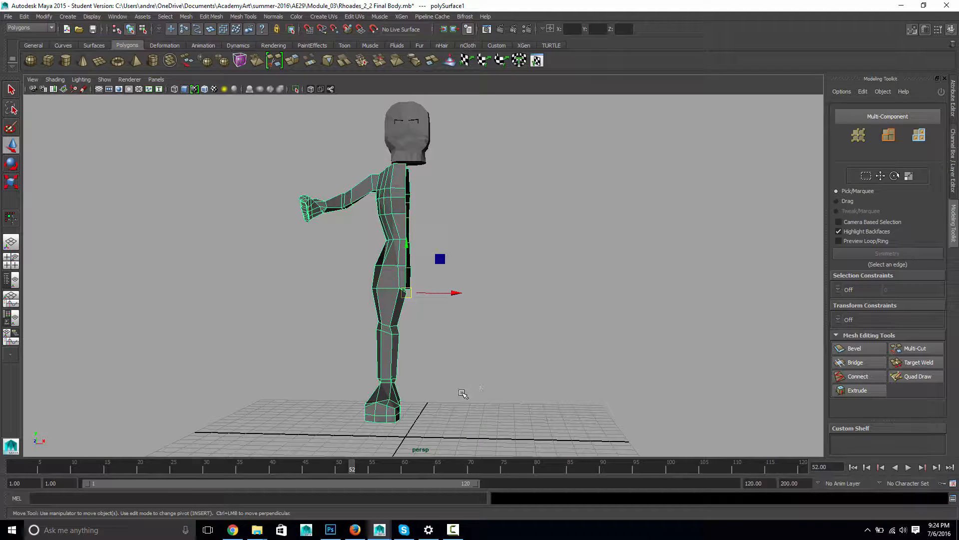
pyautogui.moveTo(403, 434); pyautogui.dragTo(411, 434, button='middle')
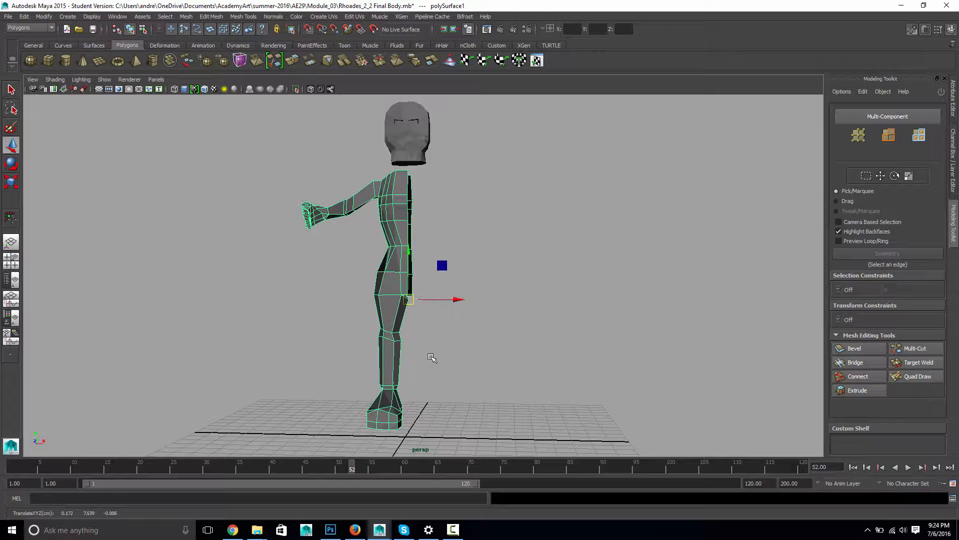
pyautogui.moveTo(412, 401); pyautogui.dragTo(409, 413, button='middle')
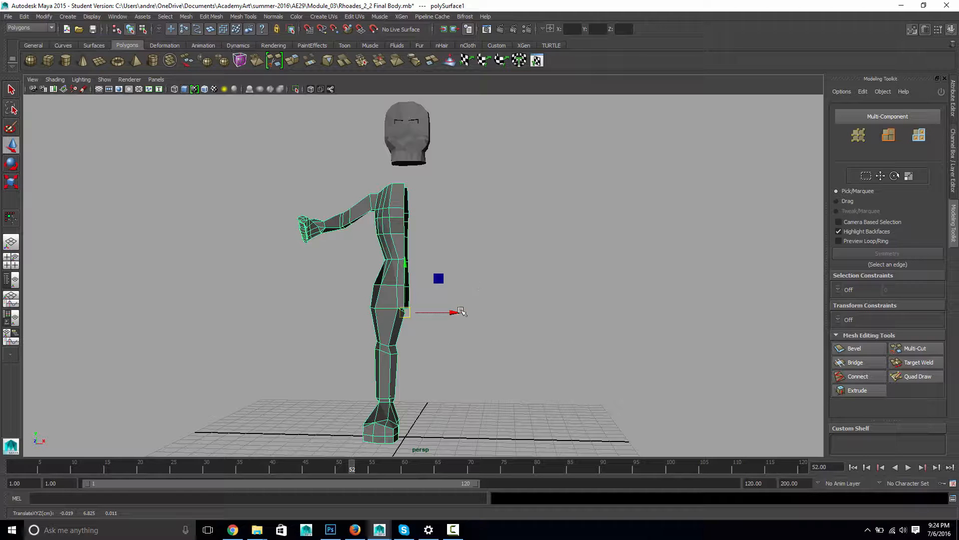
pyautogui.click(484, 332)
pyautogui.click(390, 299)
pyautogui.keyDown('alt'); pyautogui.moveTo(470, 311); pyautogui.dragTo(456, 339); pyautogui.keyUp('alt')
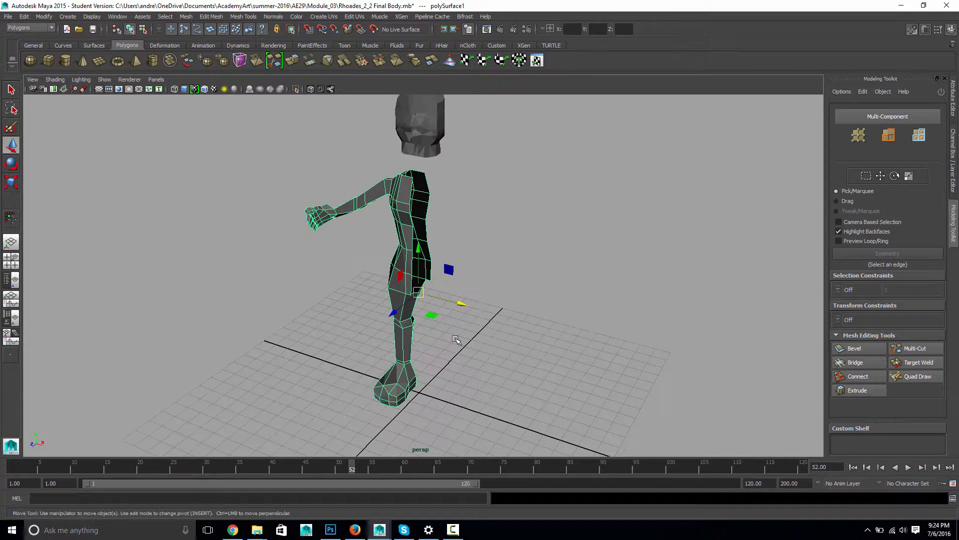
pyautogui.moveTo(418, 291); pyautogui.dragTo(423, 395)
# - Raise the half body vertically until its foot stands near the grid plane
pyautogui.keyDown('alt'); pyautogui.moveTo(522, 317); pyautogui.dragTo(523, 143, button='middle'); pyautogui.keyUp('alt')
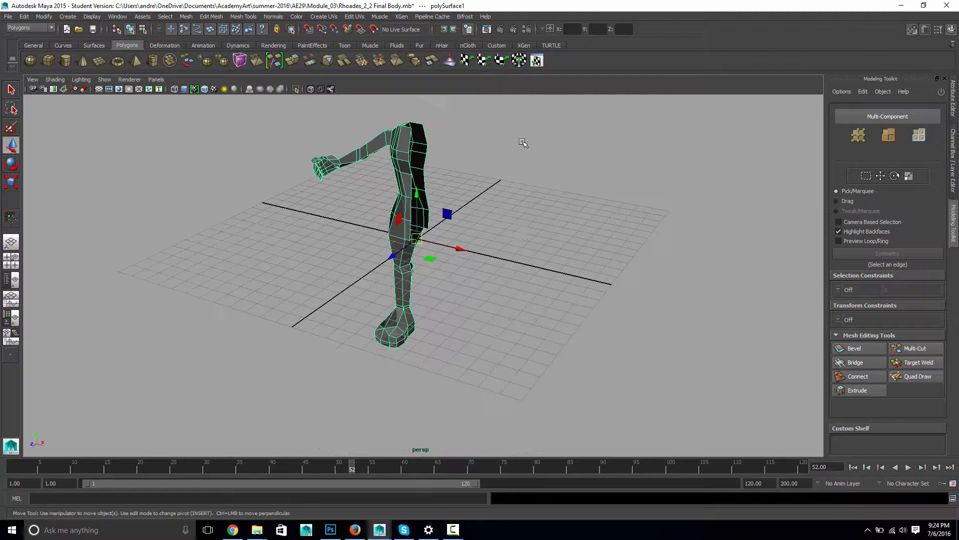
pyautogui.keyDown('alt'); pyautogui.moveTo(532, 246); pyautogui.dragTo(579, 240); pyautogui.keyUp('alt')
pyautogui.moveTo(349, 210); pyautogui.dragTo(378, 152)
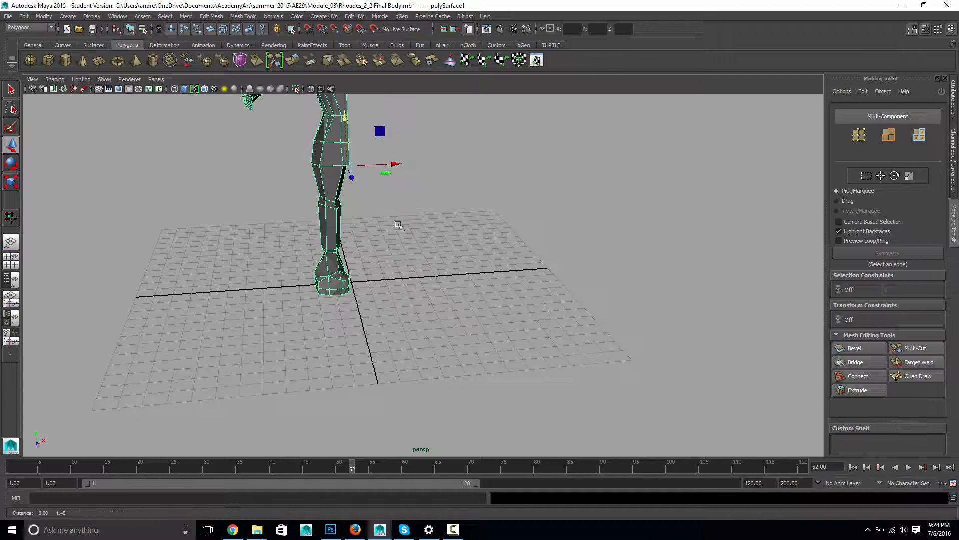
# - Select the bottom row of foot vertices in the front view and scale them vertically to flatten the sole
pyautogui.press('space')
pyautogui.moveTo(402, 270); pyautogui.dragTo(428, 317)
pyautogui.keyDown('ctrl'); pyautogui.keyDown('alt'); pyautogui.moveTo(362, 343); pyautogui.dragTo(445, 413); pyautogui.keyUp('alt'); pyautogui.keyUp('ctrl')
pyautogui.moveTo(505, 271)
pyautogui.mouseDown(button='middle')
pyautogui.moveTo(508, 281)
pyautogui.moveTo(510, 264)
pyautogui.mouseUp(button='middle')
pyautogui.scroll(1, 511, 272)
pyautogui.moveTo(488, 303); pyautogui.dragTo(445, 303, button='right')
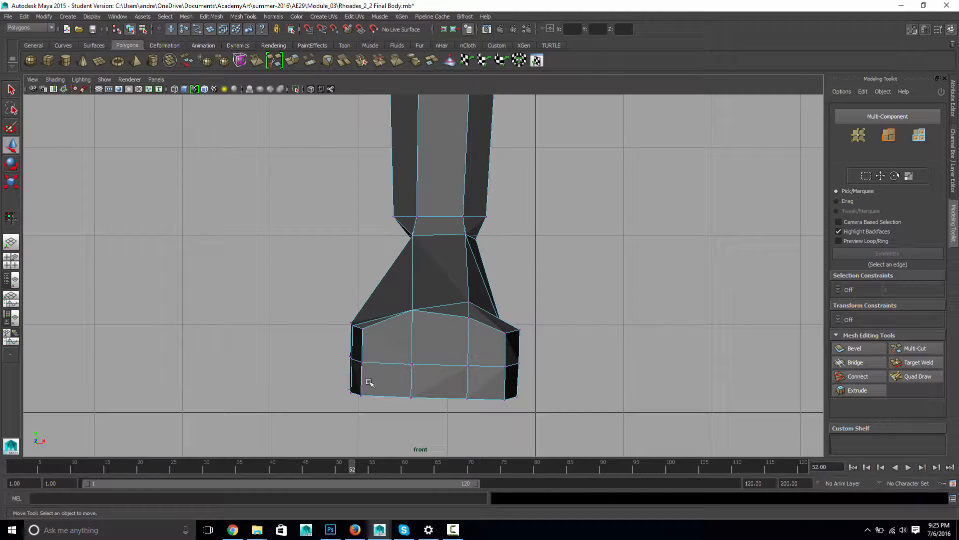
pyautogui.moveTo(702, 424); pyautogui.dragTo(702, 425)
pyautogui.press('r')
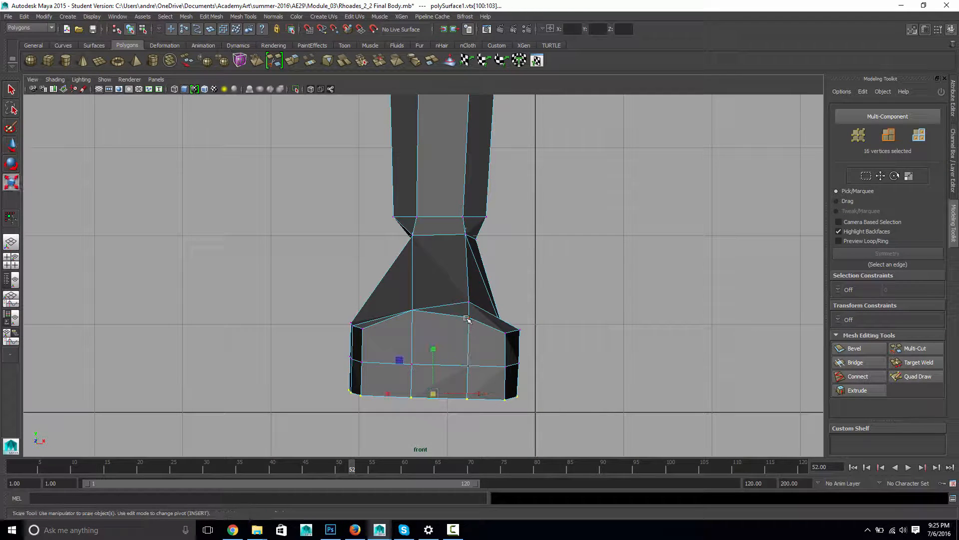
pyautogui.press('space')
pyautogui.moveTo(486, 361); pyautogui.dragTo(488, 322)
pyautogui.keyDown('alt'); pyautogui.moveTo(544, 347); pyautogui.dragTo(494, 323); pyautogui.keyUp('alt')
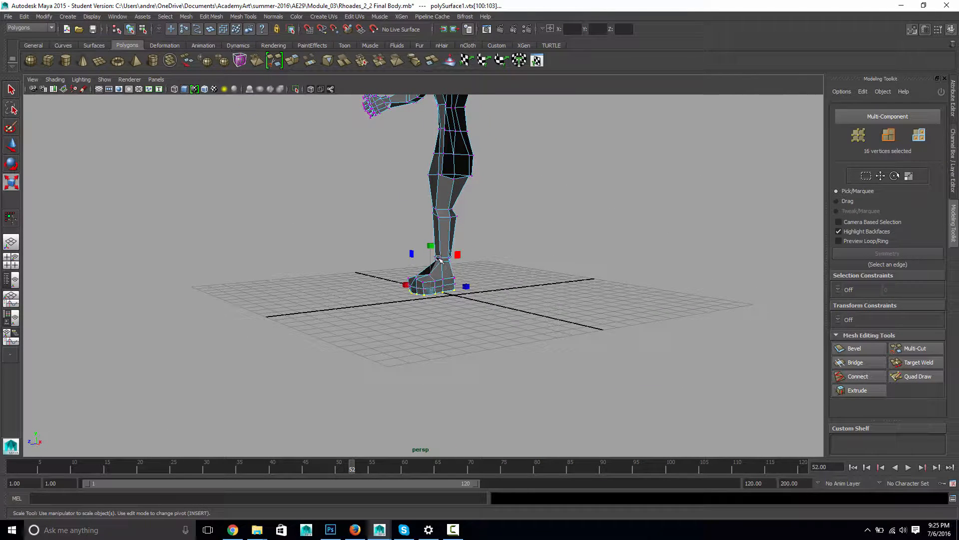
pyautogui.moveTo(429, 247); pyautogui.dragTo(433, 252)
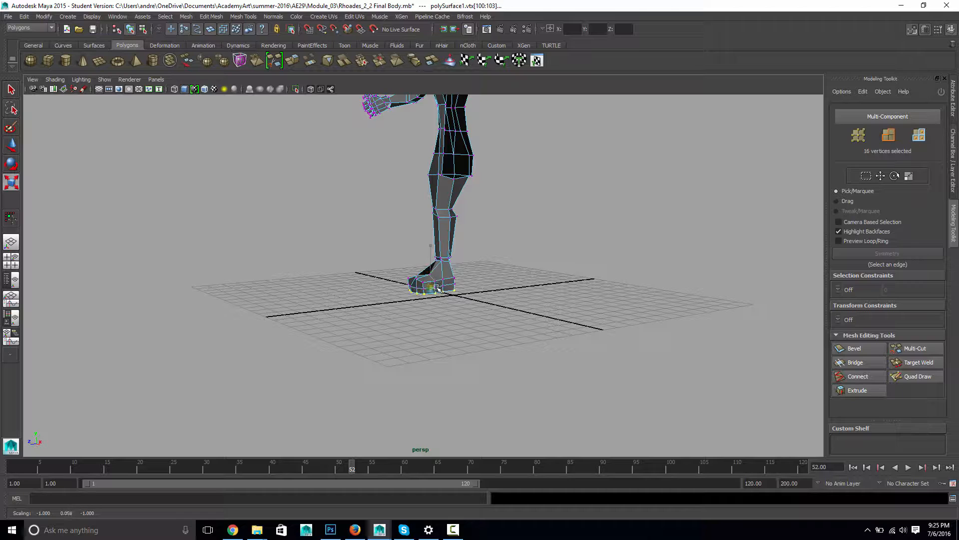
pyautogui.moveTo(436, 287); pyautogui.dragTo(435, 289)
pyautogui.moveTo(433, 248); pyautogui.dragTo(446, 296)
# - Move the whole half body vertically in the front view until its flattened sole rests exactly on the ground line
pyautogui.press('space')
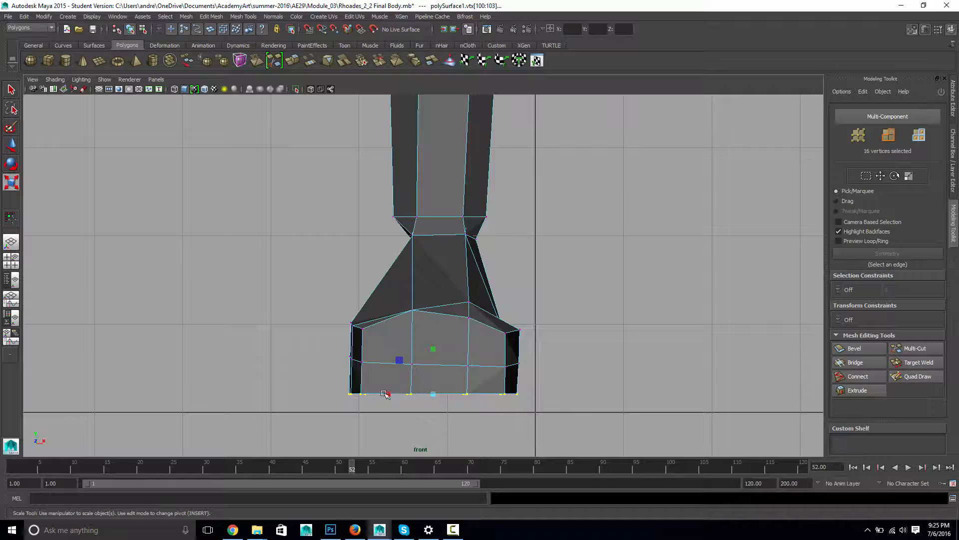
pyautogui.moveTo(430, 295); pyautogui.dragTo(455, 269, button='right')
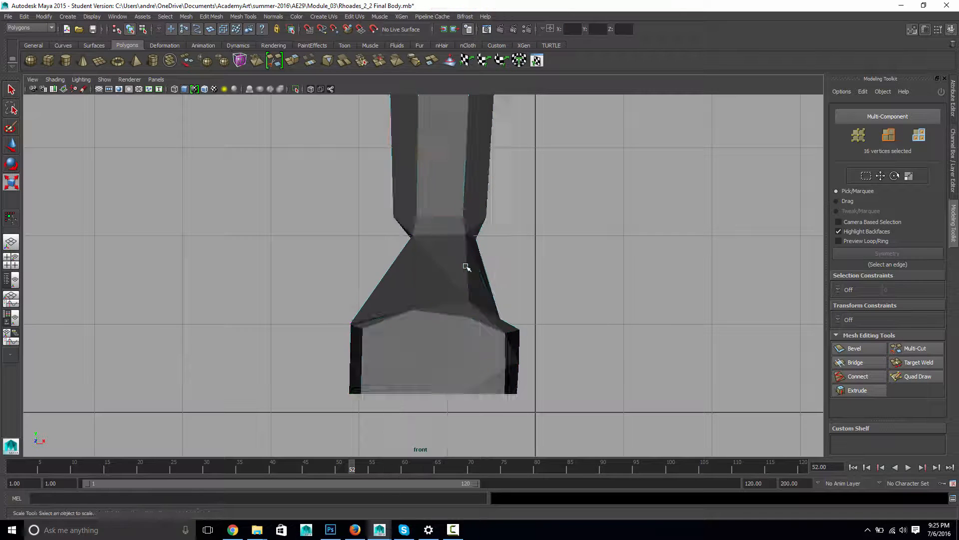
pyautogui.scroll(-6, 479, 253)
pyautogui.scroll(-2, 483, 247)
pyautogui.press('w')
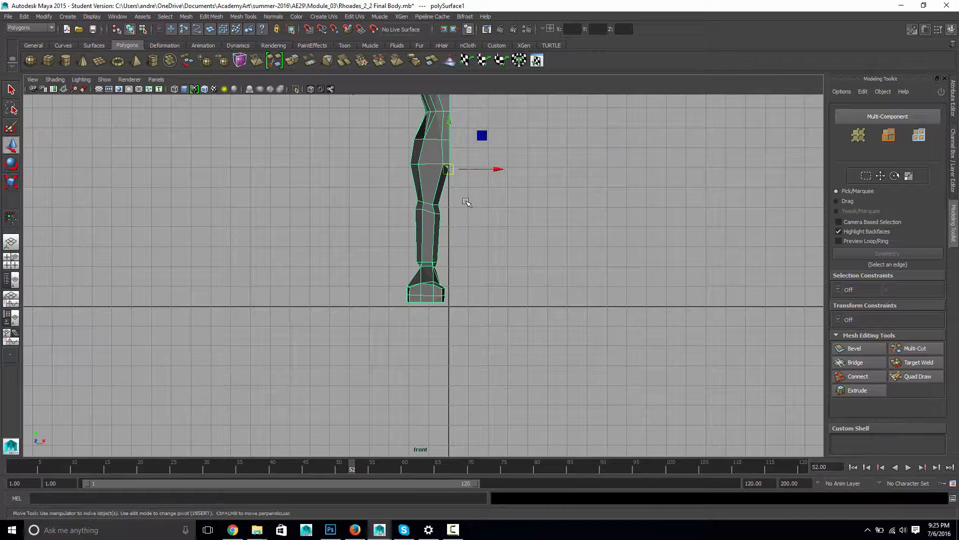
pyautogui.click(451, 119)
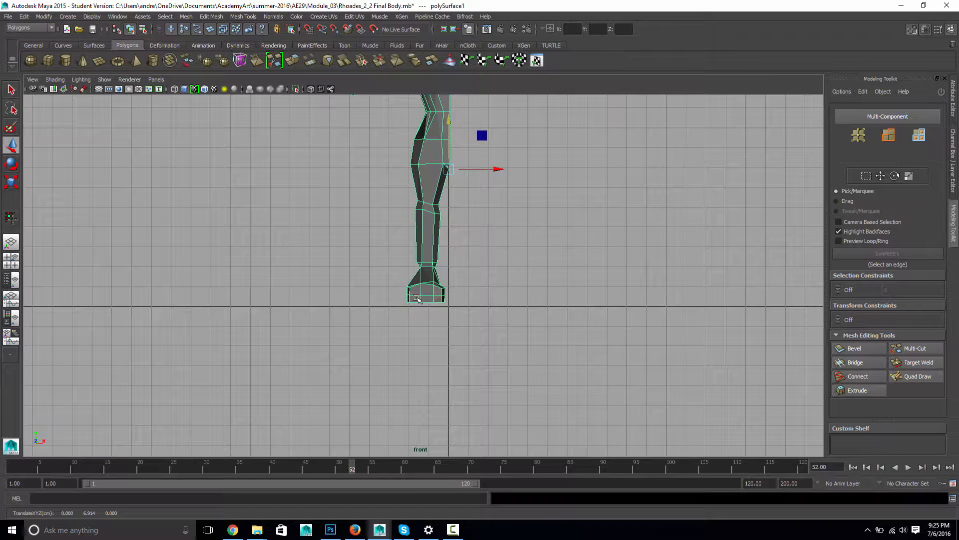
pyautogui.scroll(8, 417, 298)
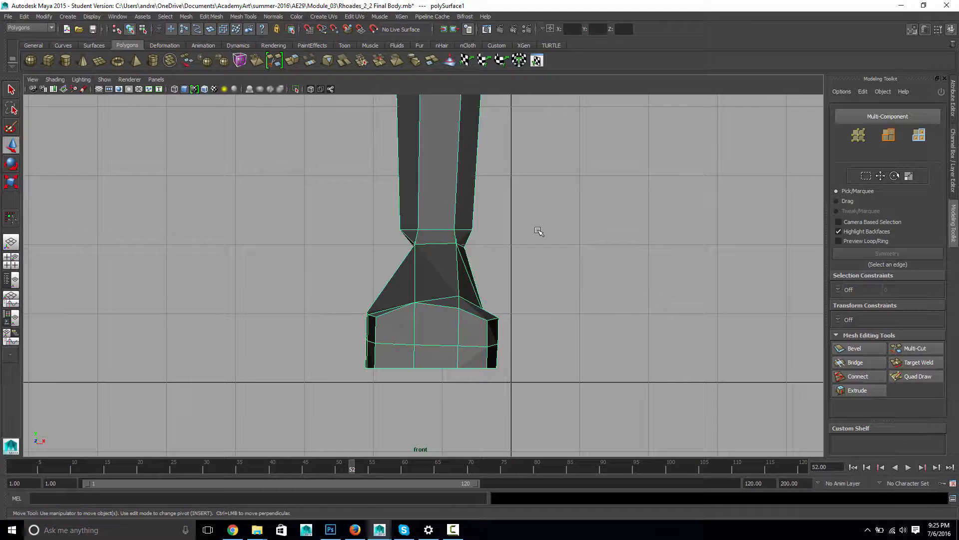
pyautogui.moveTo(538, 231); pyautogui.dragTo(539, 245, button='middle')
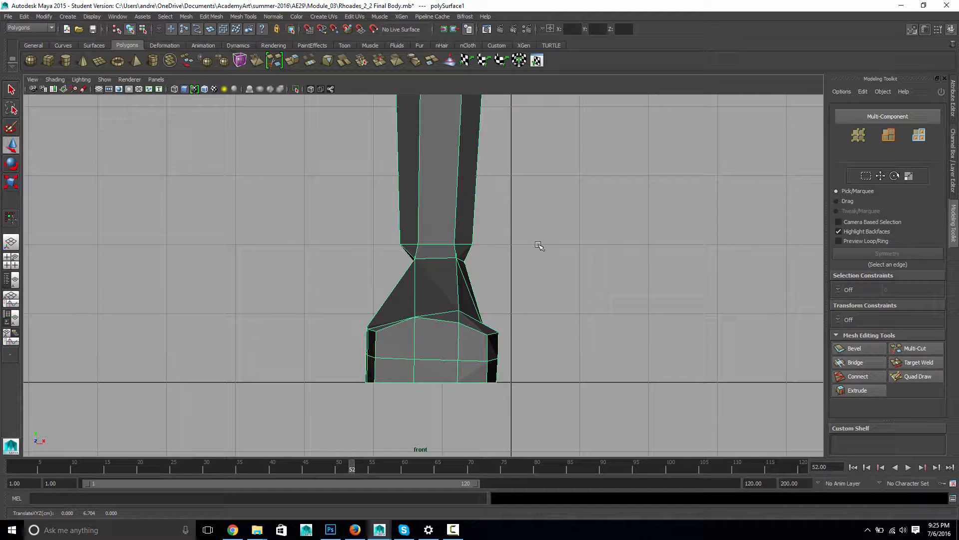
pyautogui.scroll(-10, 575, 255)
pyautogui.scroll(3, 507, 235)
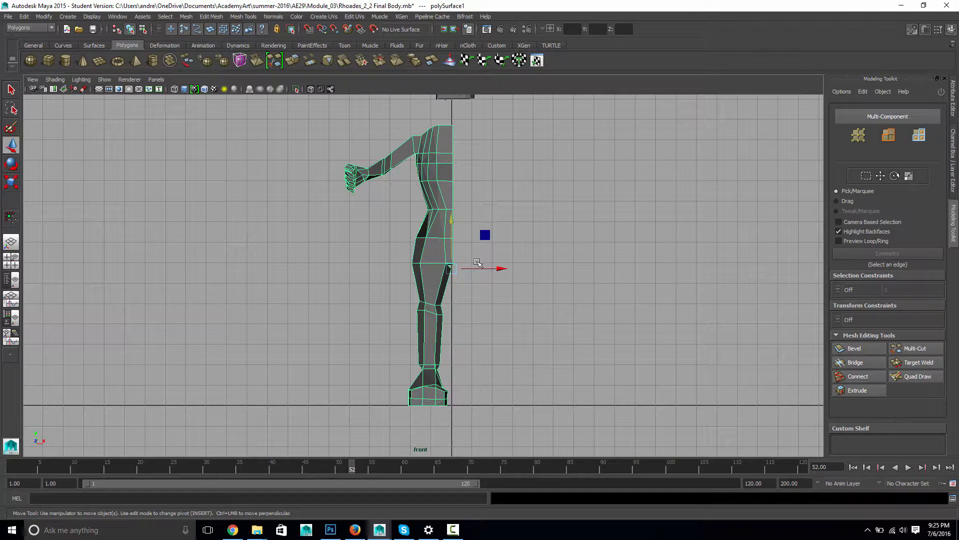
# - Examine the half body's crotch and open centre edge from below and from the front in the perspective view
pyautogui.press('space')
pyautogui.moveTo(482, 247); pyautogui.dragTo(486, 224)
pyautogui.keyDown('alt'); pyautogui.moveTo(509, 279); pyautogui.dragTo(472, 200); pyautogui.keyUp('alt')
pyautogui.press('space')
pyautogui.keyDown('alt'); pyautogui.moveTo(394, 258); pyautogui.dragTo(358, 233); pyautogui.keyUp('alt')
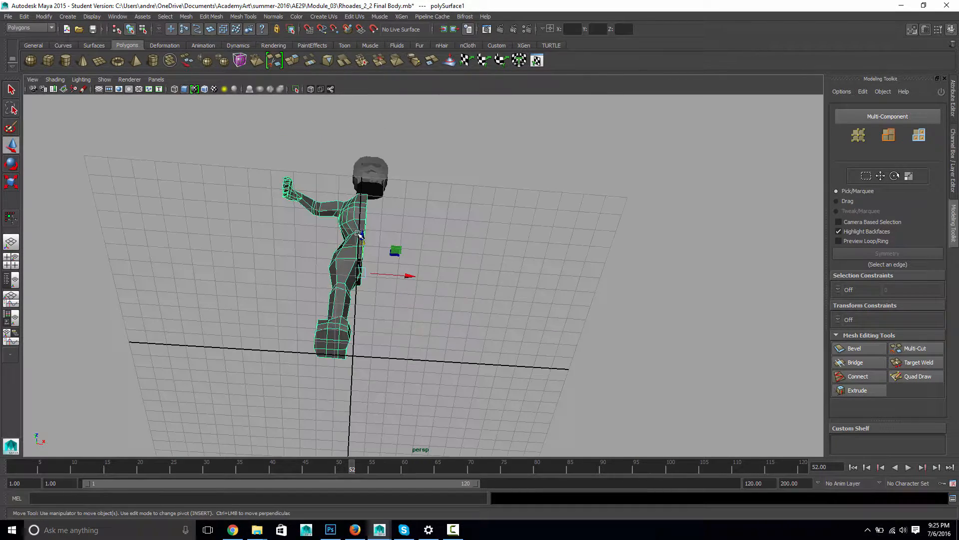
pyautogui.keyDown('alt'); pyautogui.moveTo(359, 233); pyautogui.dragTo(419, 321, button='right'); pyautogui.keyUp('alt')
pyautogui.keyDown('alt'); pyautogui.moveTo(359, 274); pyautogui.dragTo(430, 309); pyautogui.keyUp('alt')
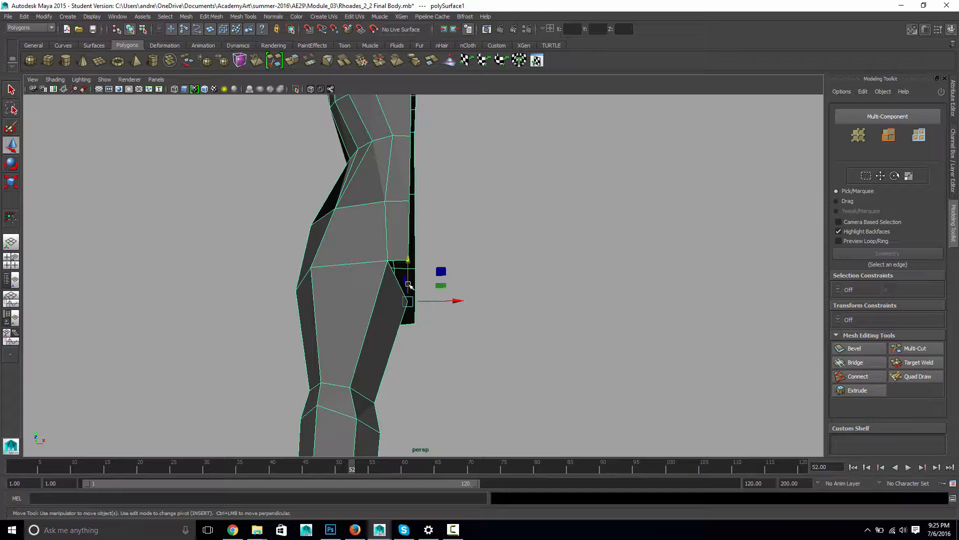
pyautogui.keyDown('alt'); pyautogui.moveTo(495, 276); pyautogui.dragTo(453, 310); pyautogui.keyUp('alt')
pyautogui.keyDown('alt'); pyautogui.moveTo(563, 265); pyautogui.dragTo(348, 278); pyautogui.keyUp('alt')
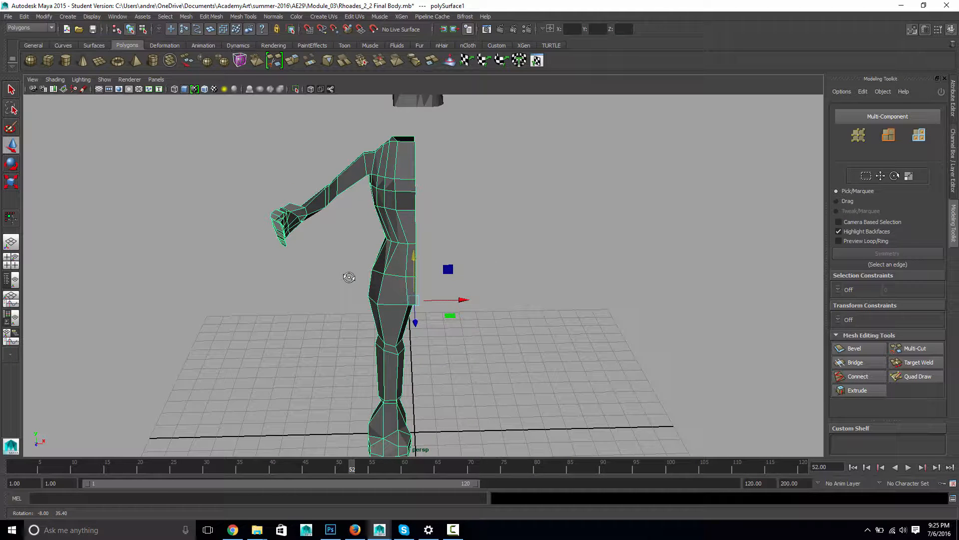
# - Delete the construction history of the half body
pyautogui.click(24, 17)
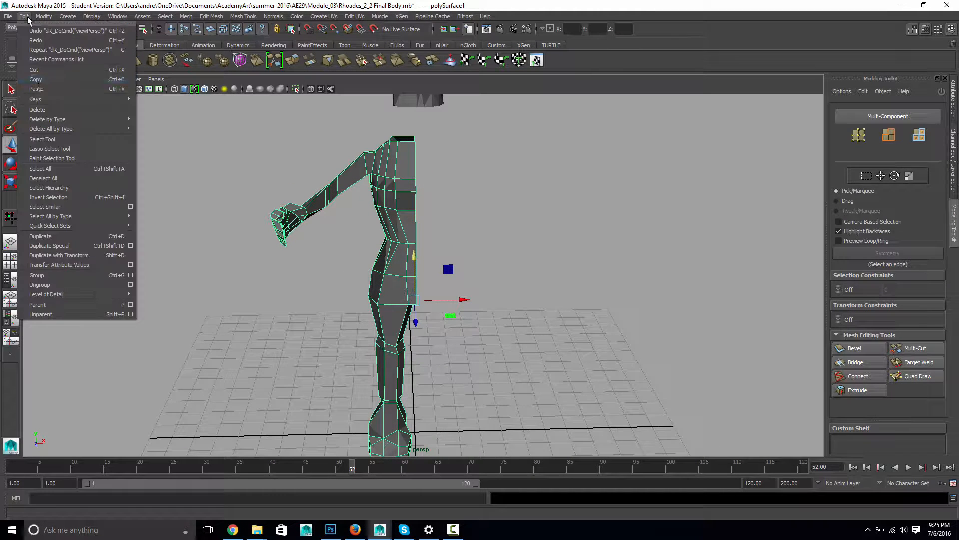
pyautogui.moveTo(119, 125)
pyautogui.click(156, 125)
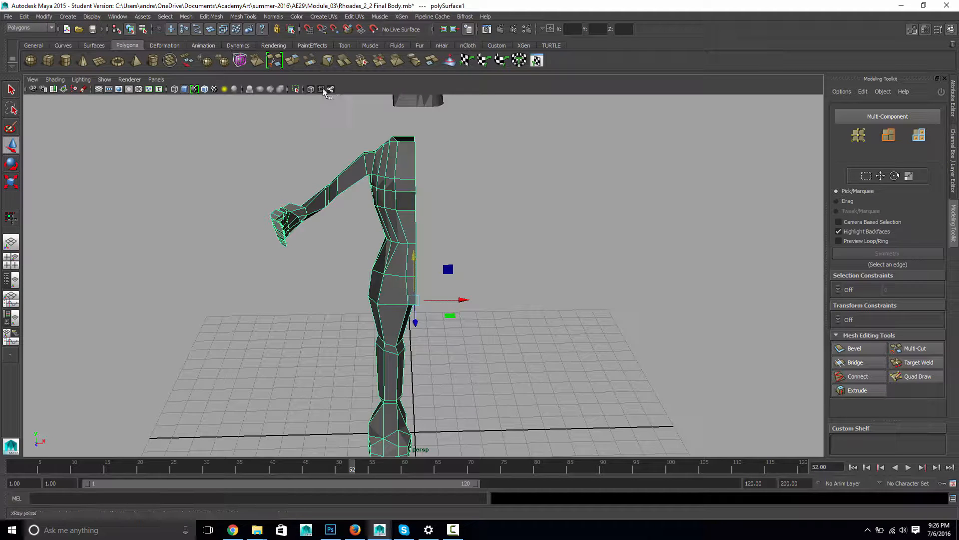
# - Mirror the half body's geometry in the +X direction, merging with the original and merging vertices
pyautogui.click(185, 19)
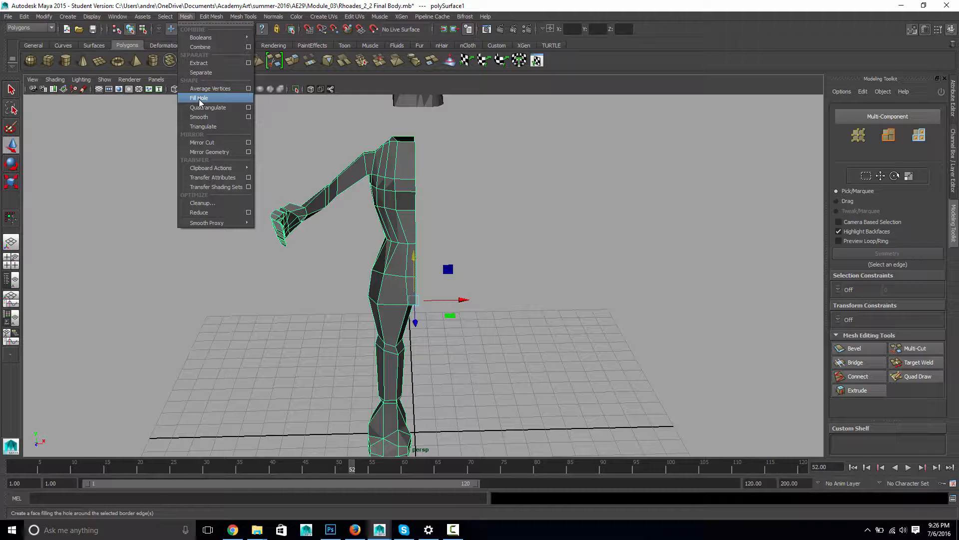
pyautogui.click(248, 152)
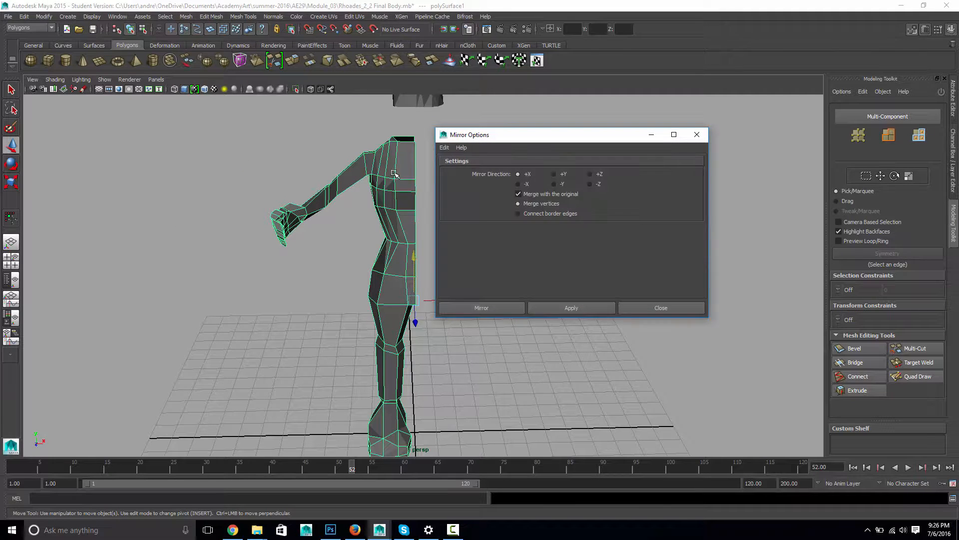
pyautogui.moveTo(487, 138); pyautogui.dragTo(589, 128)
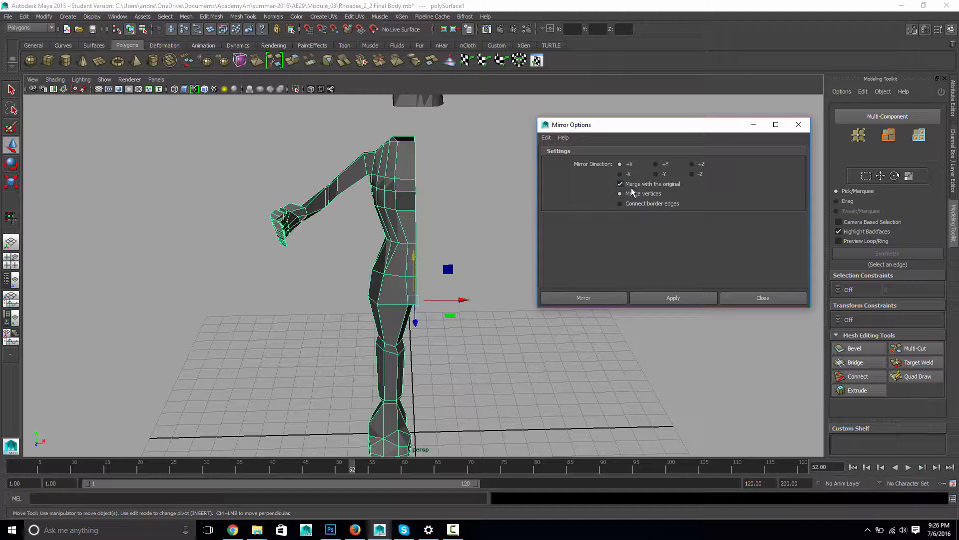
pyautogui.click(583, 298)
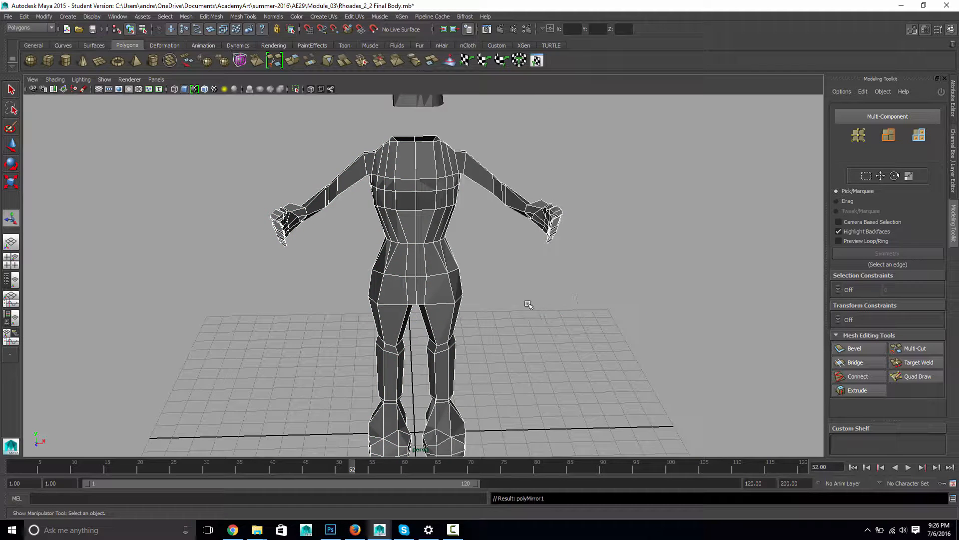
# - Bridge the two opposite side edges of the open gap at the front of the crotch
pyautogui.keyDown('alt'); pyautogui.moveTo(504, 303); pyautogui.dragTo(490, 252); pyautogui.keyUp('alt')
pyautogui.moveTo(546, 261)
pyautogui.keyDown('alt'); pyautogui.mouseDown()
pyautogui.moveTo(631, 266)
pyautogui.moveTo(672, 253)
pyautogui.moveTo(555, 270)
pyautogui.moveTo(465, 253)
pyautogui.moveTo(475, 272)
pyautogui.moveTo(529, 266)
pyautogui.mouseUp(); pyautogui.keyUp('alt')
pyautogui.click(529, 266)
pyautogui.keyDown('ctrl'); pyautogui.keyDown('alt'); pyautogui.moveTo(374, 299); pyautogui.dragTo(415, 235); pyautogui.keyUp('alt'); pyautogui.keyUp('ctrl')
pyautogui.moveTo(415, 235); pyautogui.dragTo(388, 222, button='right')
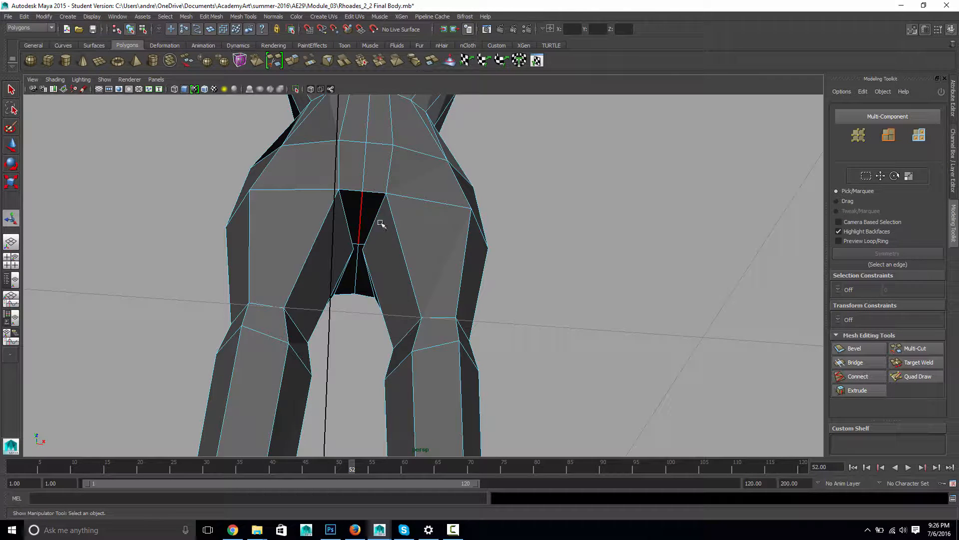
pyautogui.click(380, 225)
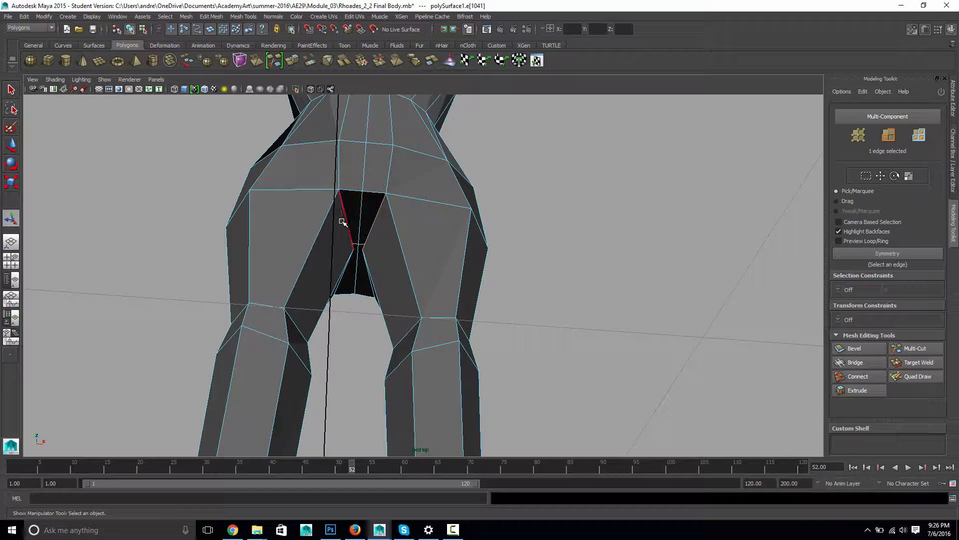
pyautogui.keyDown('shift'); pyautogui.click(342, 221); pyautogui.keyUp('shift')
pyautogui.click(856, 364)
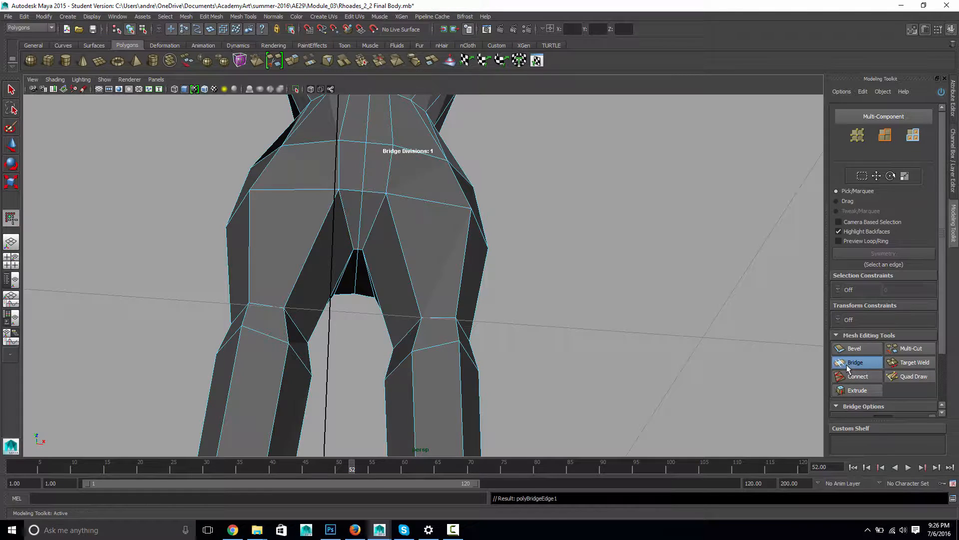
# - Bridge the two opposite side edges of the remaining gap underneath, at the rear of the crotch
pyautogui.keyDown('alt'); pyautogui.moveTo(463, 317); pyautogui.dragTo(430, 385); pyautogui.keyUp('alt')
pyautogui.keyDown('alt'); pyautogui.moveTo(430, 385); pyautogui.dragTo(381, 274, button='right'); pyautogui.keyUp('alt')
pyautogui.keyDown('alt'); pyautogui.moveTo(381, 275); pyautogui.dragTo(395, 356, button='middle'); pyautogui.keyUp('alt')
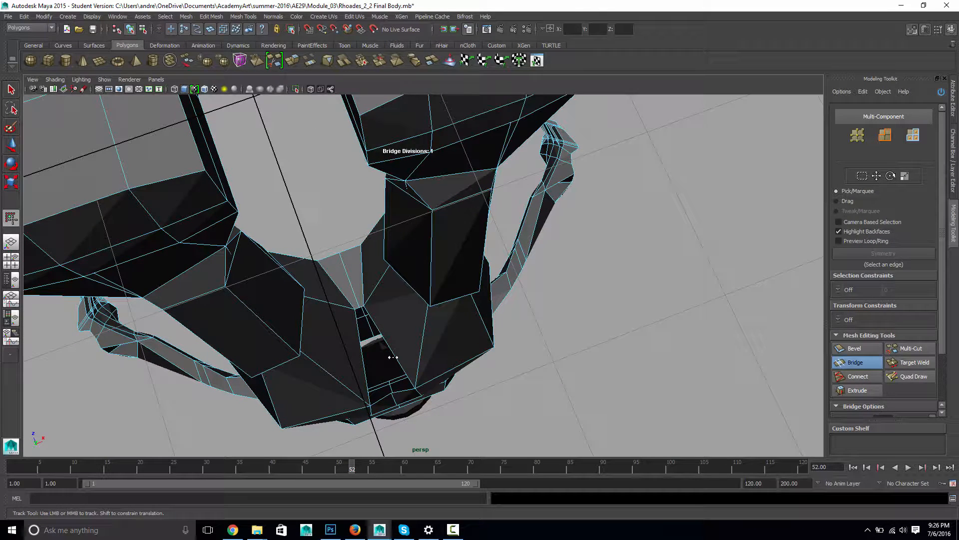
pyautogui.press('q')
pyautogui.click(394, 356)
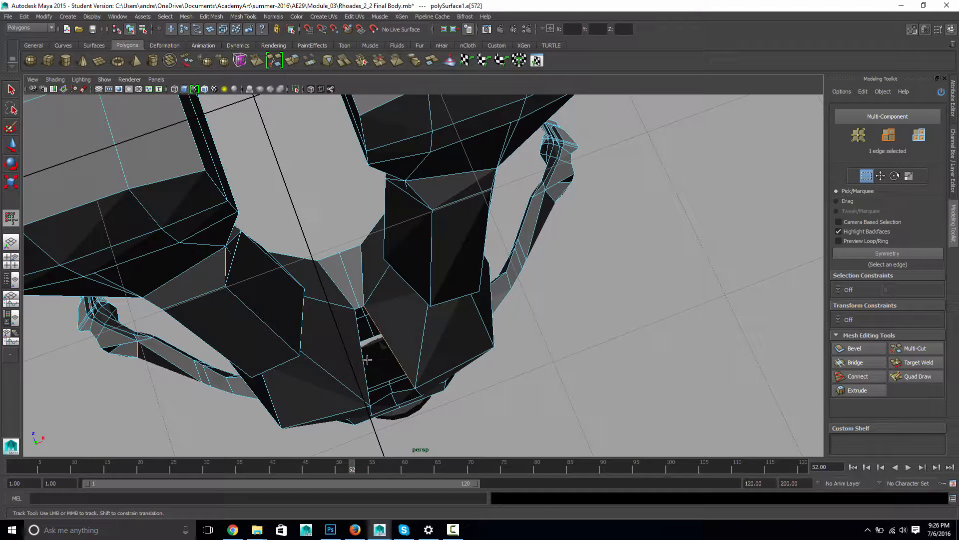
pyautogui.keyDown('shift'); pyautogui.click(365, 360); pyautogui.keyUp('shift')
pyautogui.click(855, 363)
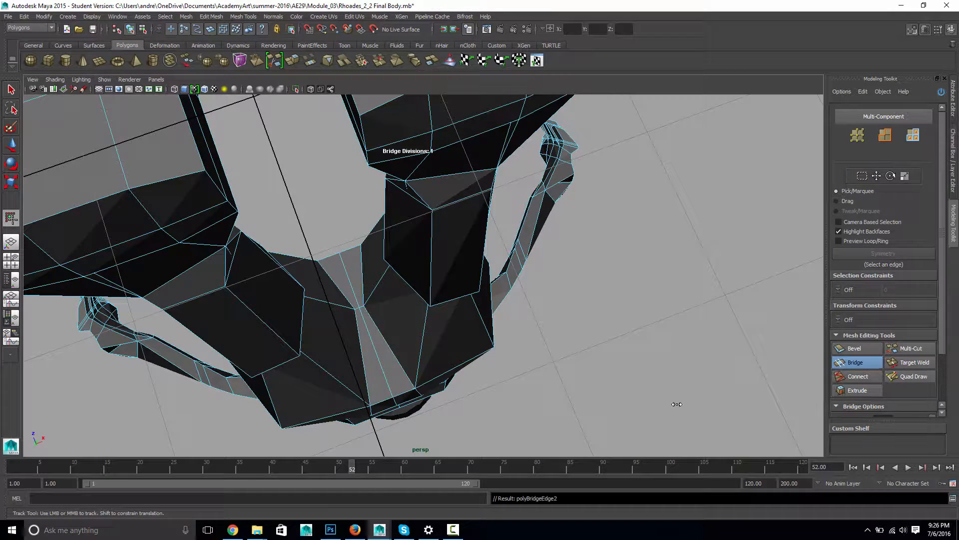
# - Select a face of the rear crotch bridge, then undo back to the open gap
pyautogui.keyDown('alt'); pyautogui.moveTo(579, 417); pyautogui.dragTo(573, 372); pyautogui.keyUp('alt')
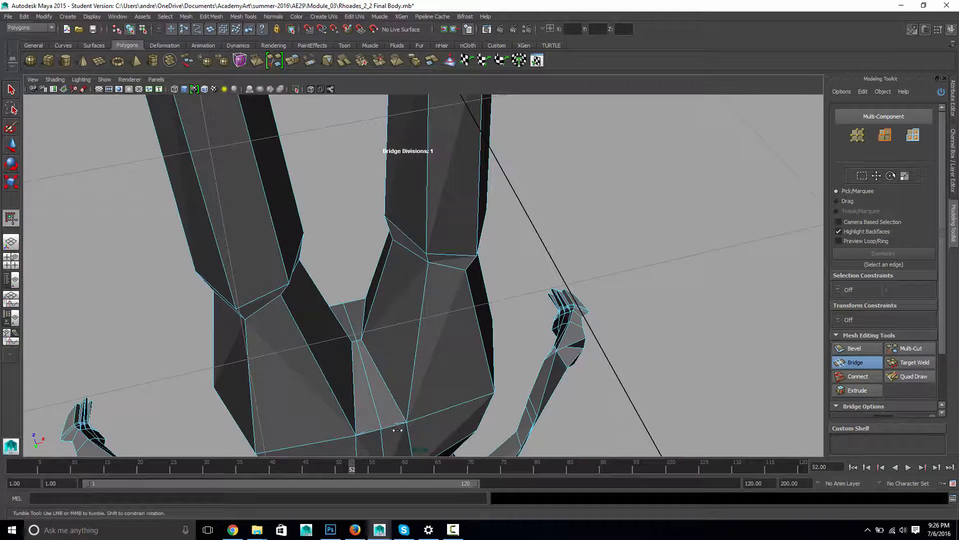
pyautogui.moveTo(375, 302); pyautogui.dragTo(372, 328, button='right')
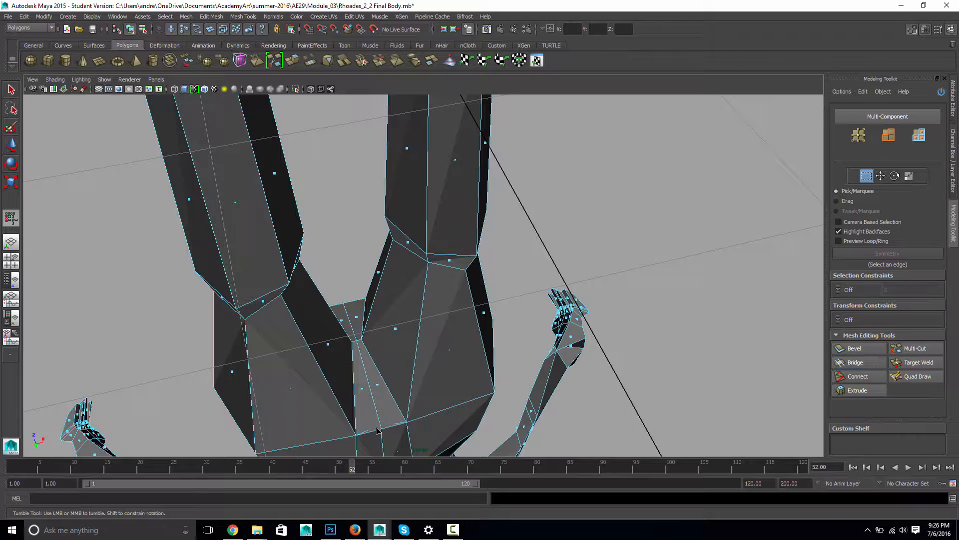
pyautogui.click(379, 430)
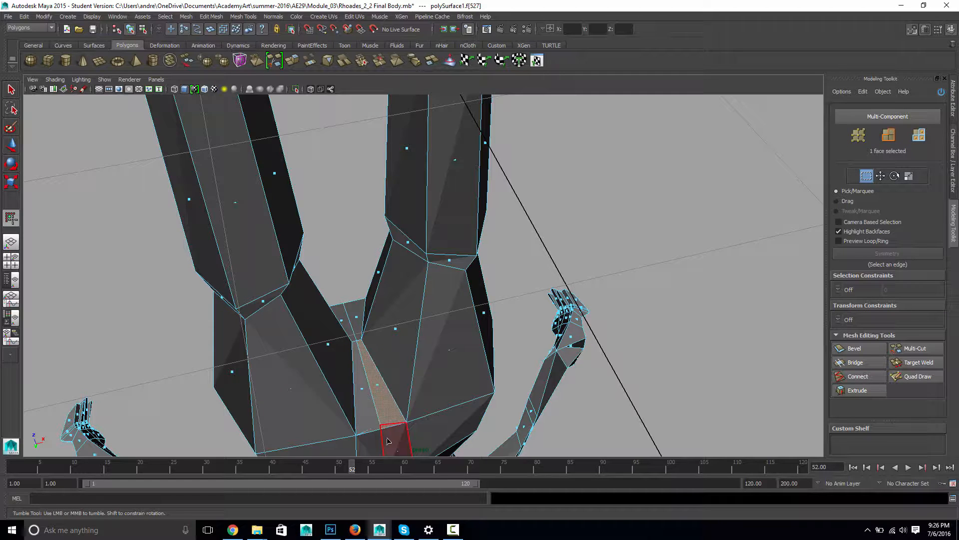
pyautogui.hotkey('ctrl', 'z')
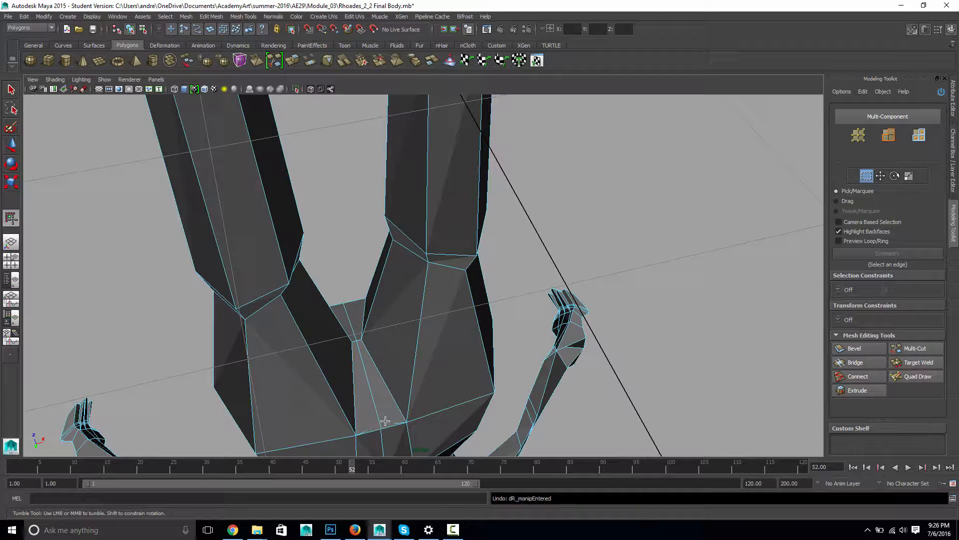
pyautogui.press('g')
# - Move the centre vertex on the rear rim of the crotch gap sideways, away from the opening
pyautogui.keyDown('alt'); pyautogui.moveTo(500, 367); pyautogui.dragTo(374, 443); pyautogui.keyUp('alt')
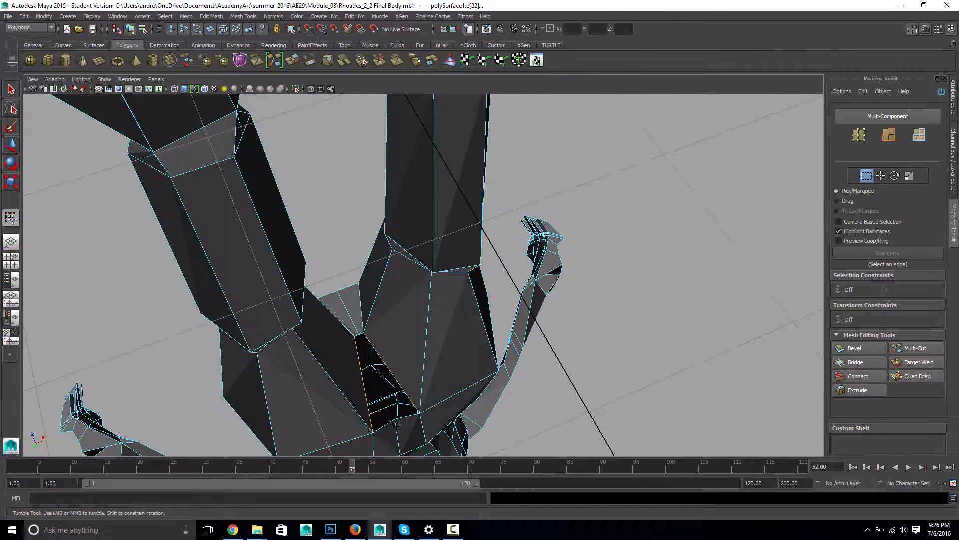
pyautogui.moveTo(397, 427); pyautogui.dragTo(372, 310, button='right')
pyautogui.press('w')
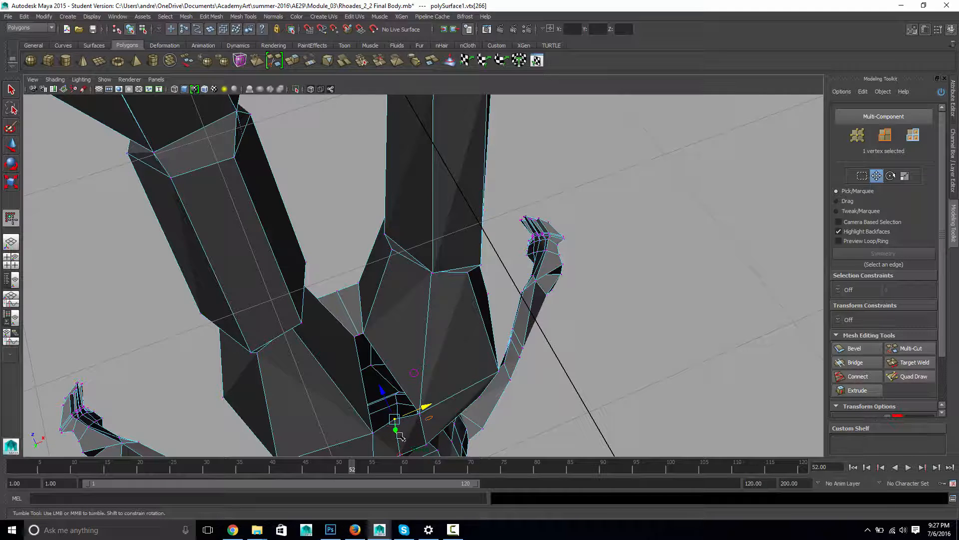
pyautogui.moveTo(381, 392); pyautogui.dragTo(398, 413)
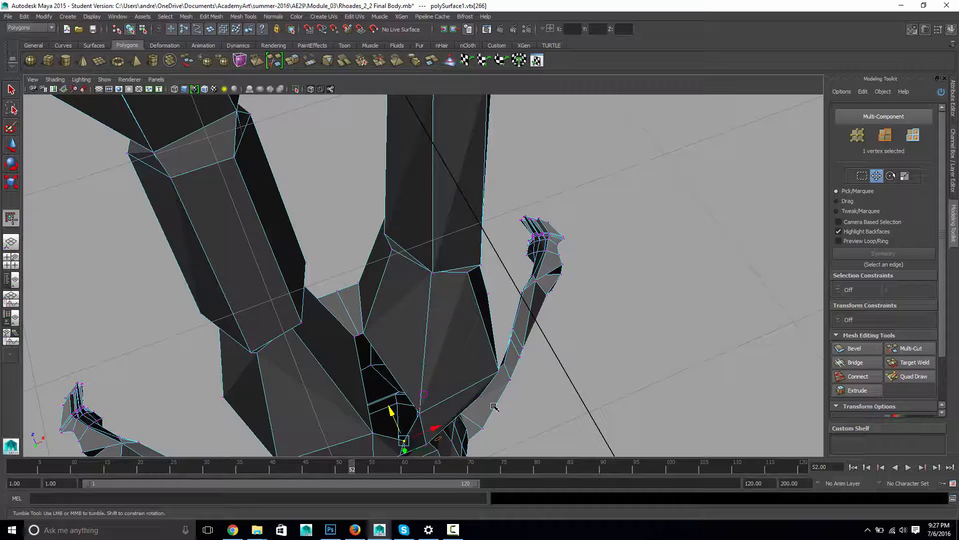
pyautogui.keyDown('alt'); pyautogui.moveTo(494, 407); pyautogui.dragTo(522, 422); pyautogui.keyUp('alt')
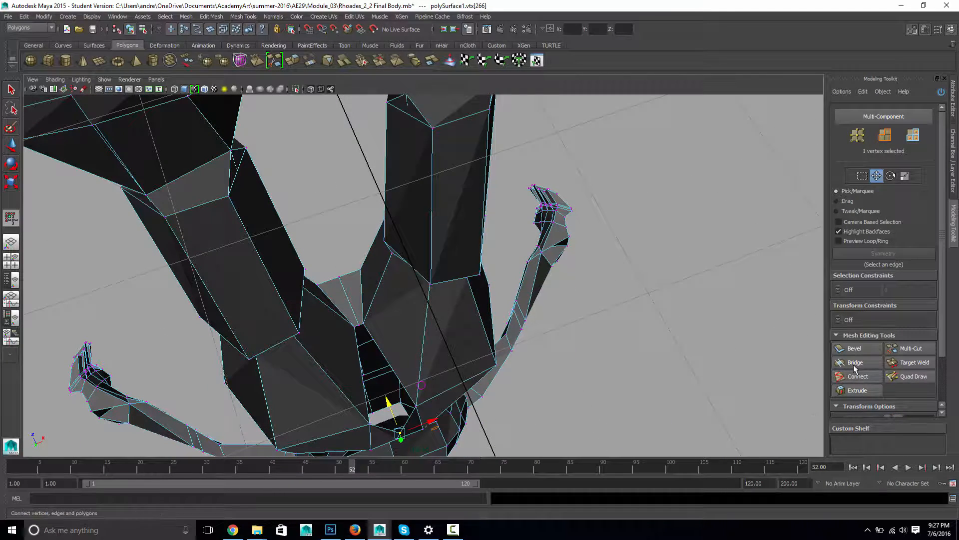
# - Close the rear crotch gap again by bridging its two long side edges with one division
pyautogui.moveTo(438, 359); pyautogui.dragTo(435, 284, button='right')
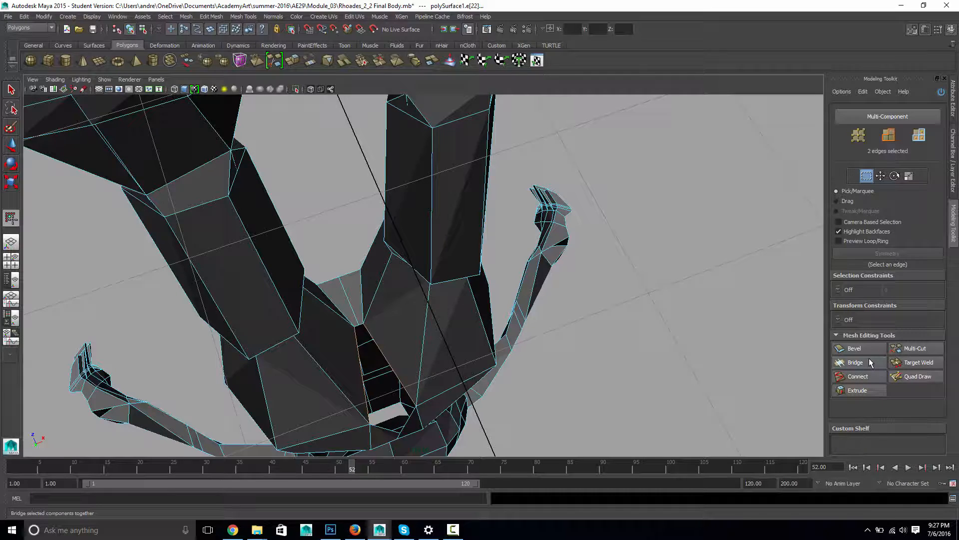
pyautogui.click(855, 361)
pyautogui.keyDown('alt'); pyautogui.moveTo(517, 440); pyautogui.dragTo(532, 414); pyautogui.keyUp('alt')
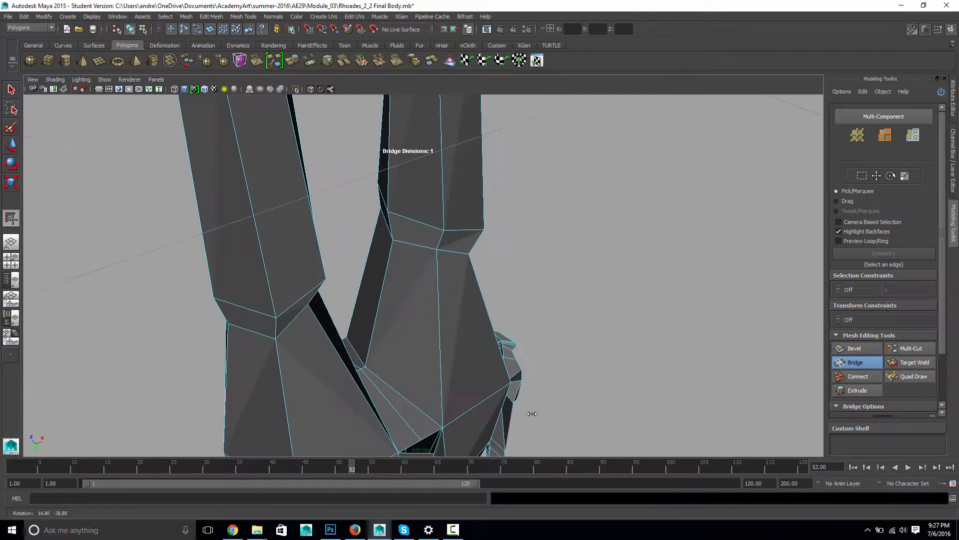
pyautogui.keyDown('alt'); pyautogui.moveTo(532, 414); pyautogui.dragTo(388, 367, button='middle'); pyautogui.keyUp('alt')
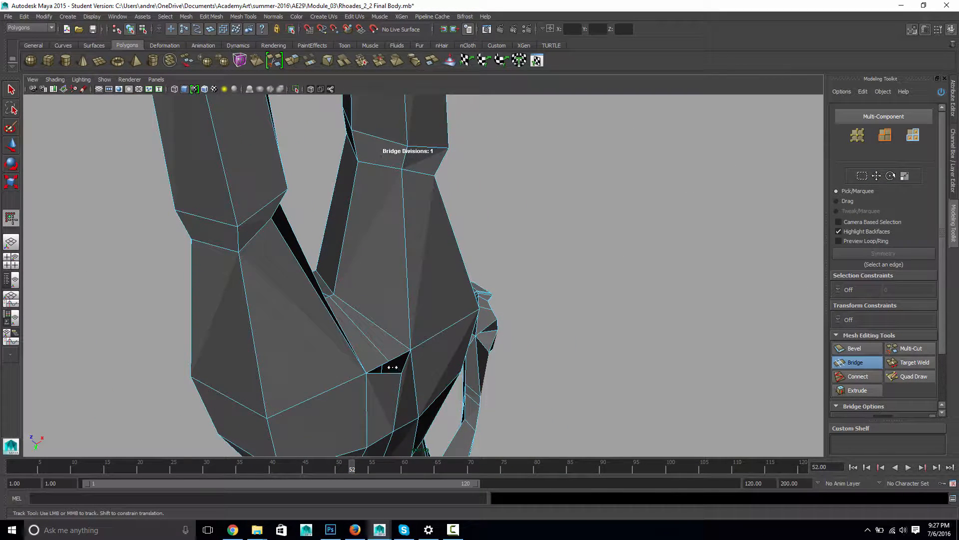
# - Merge the two separate vertices at the corner of the rear crotch hole to their centre to close it
pyautogui.press('q')
pyautogui.moveTo(393, 367); pyautogui.dragTo(357, 305, button='right')
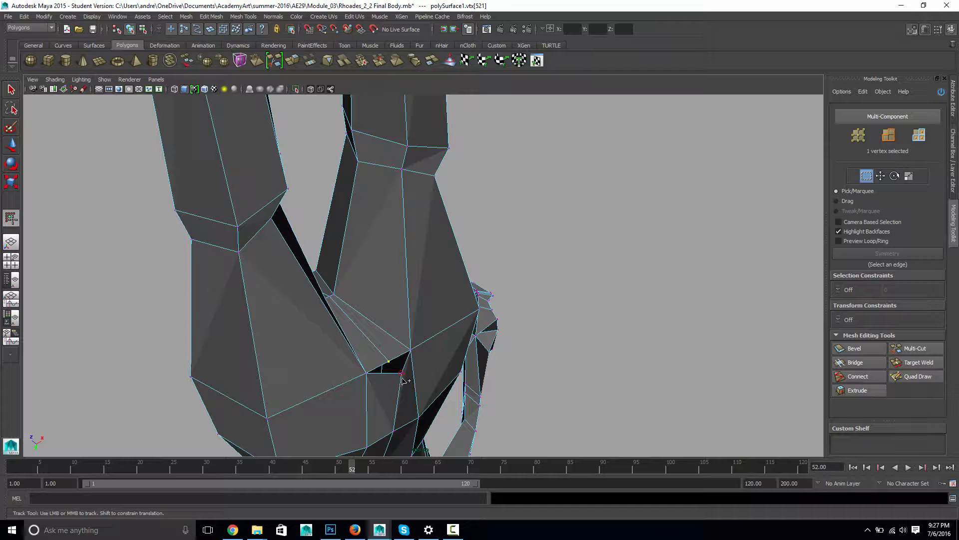
pyautogui.click(212, 17)
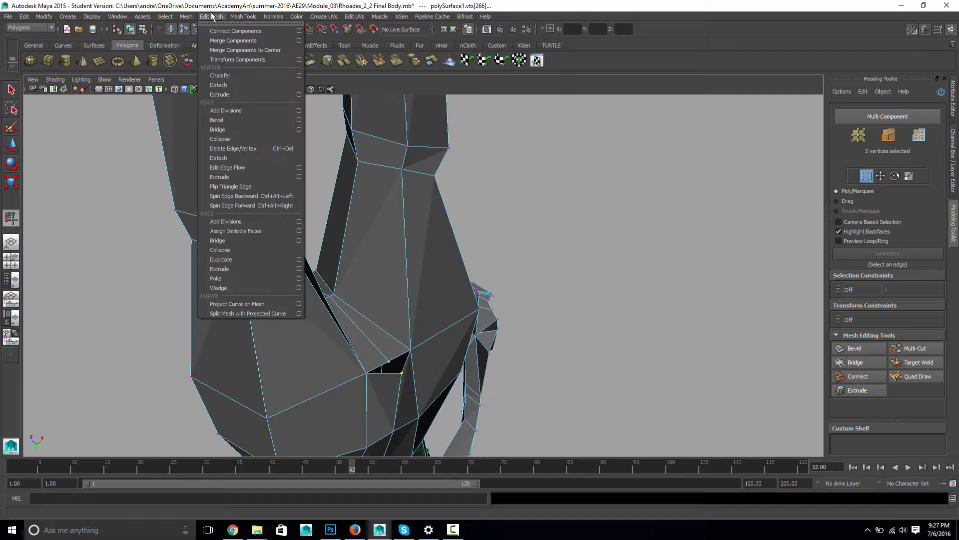
pyautogui.click(223, 50)
pyautogui.press('w')
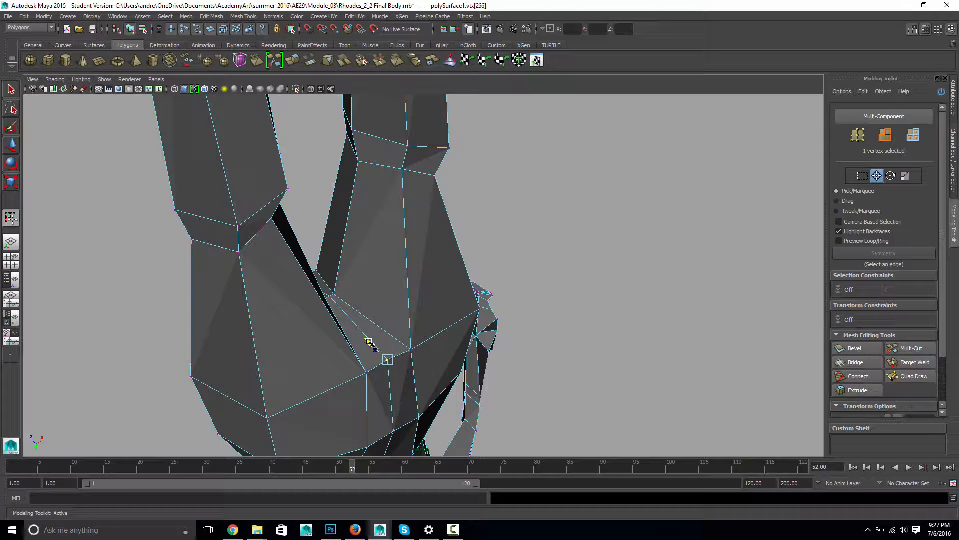
# - Examine the crotch opening from several angles and inspect its centre vertex in the Channel Box
pyautogui.click(540, 260)
pyautogui.keyDown('alt'); pyautogui.moveTo(540, 260); pyautogui.dragTo(487, 211); pyautogui.keyUp('alt')
pyautogui.click(488, 211)
pyautogui.keyDown('alt'); pyautogui.moveTo(516, 257); pyautogui.dragTo(572, 284); pyautogui.keyUp('alt')
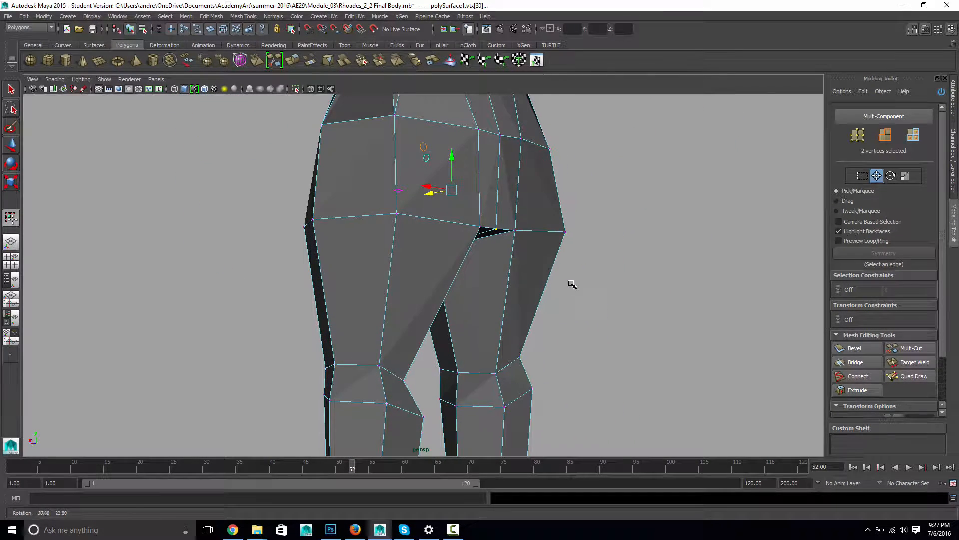
pyautogui.keyDown('alt'); pyautogui.moveTo(455, 249); pyautogui.dragTo(443, 301); pyautogui.keyUp('alt')
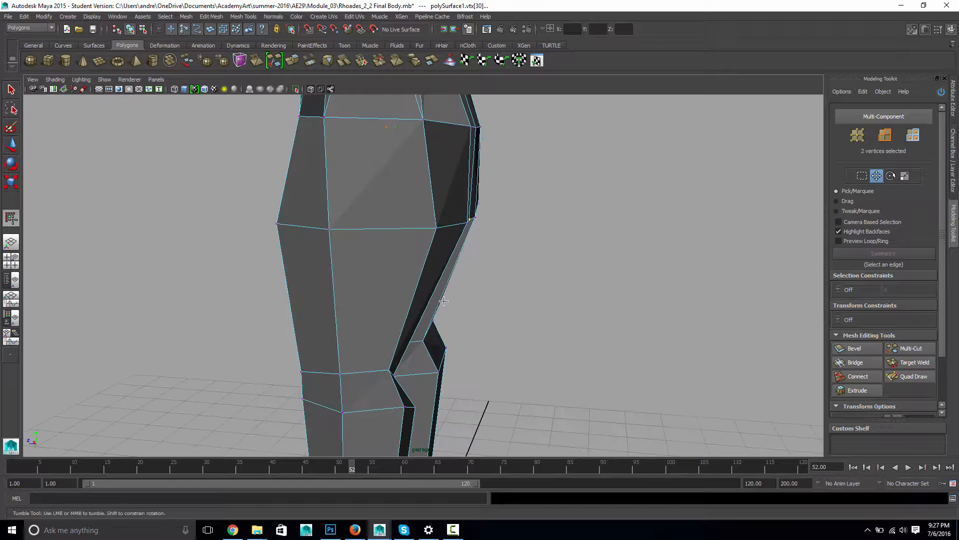
pyautogui.keyDown('ctrl'); pyautogui.moveTo(309, 118); pyautogui.dragTo(306, 116); pyautogui.keyUp('ctrl')
pyautogui.keyDown('alt'); pyautogui.moveTo(650, 318); pyautogui.dragTo(605, 296); pyautogui.keyUp('alt')
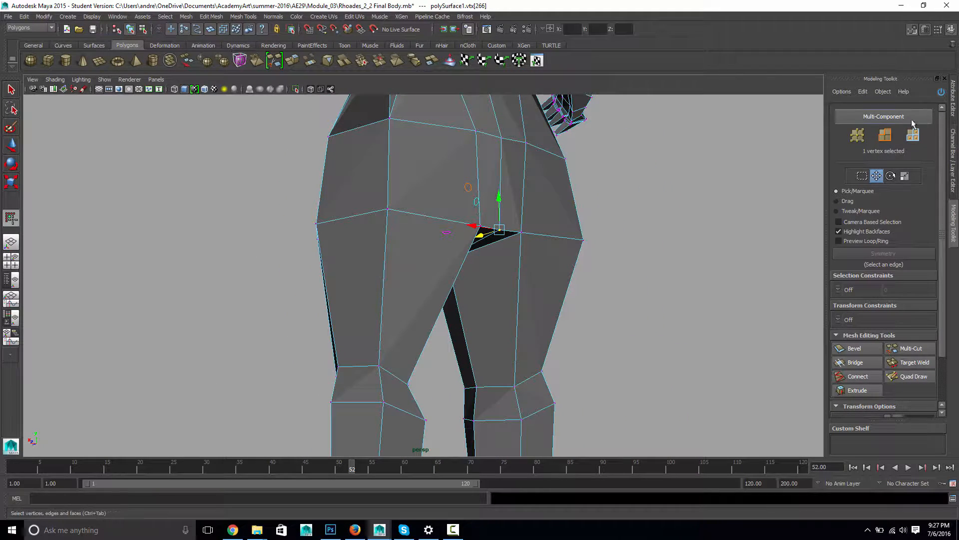
pyautogui.click(955, 156)
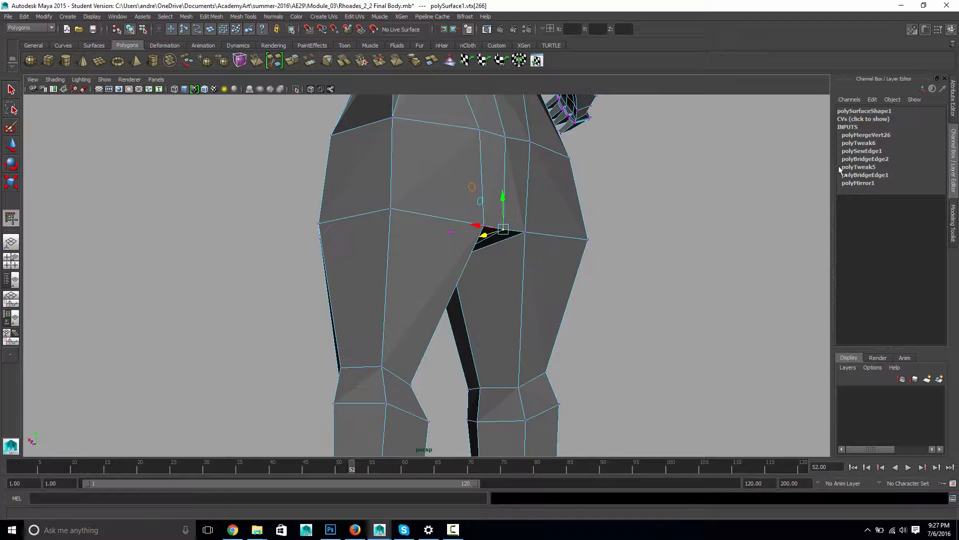
pyautogui.click(851, 120)
pyautogui.click(537, 307)
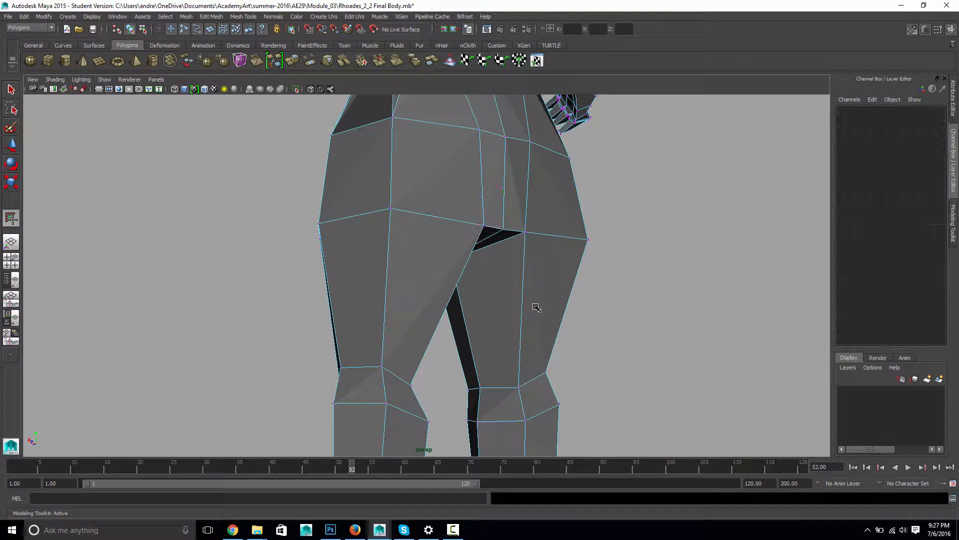
# - Merge all vertices of the mirrored body, excluding the head, with a threshold of 0.0100 and exit the component tool
pyautogui.scroll(-10, 430, 271)
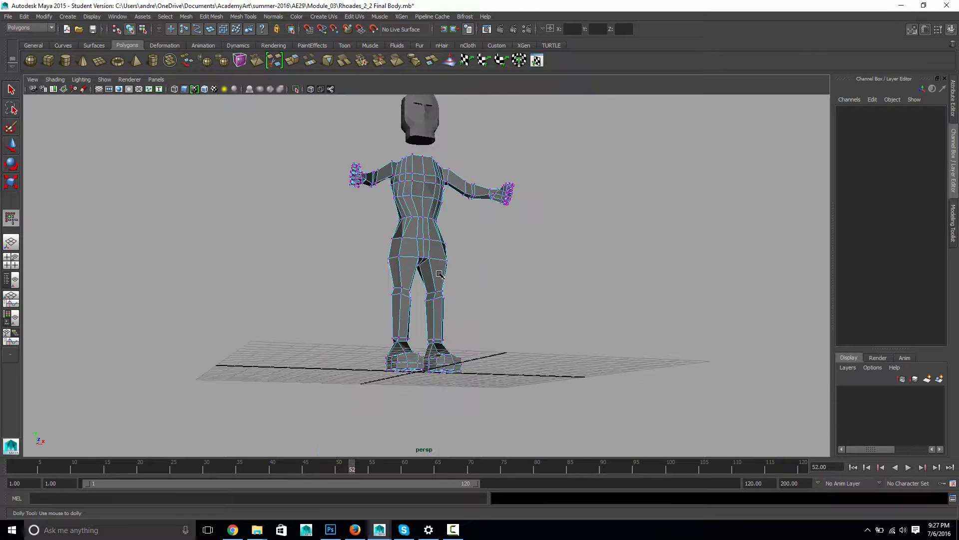
pyautogui.scroll(5, 459, 275)
pyautogui.keyDown('alt'); pyautogui.moveTo(536, 273); pyautogui.dragTo(505, 279); pyautogui.keyUp('alt')
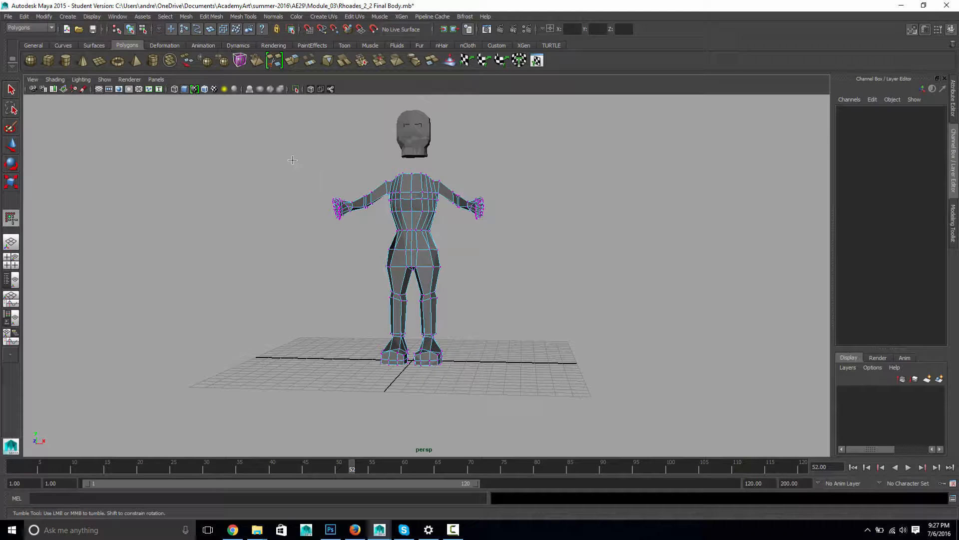
pyautogui.moveTo(296, 154); pyautogui.dragTo(681, 413)
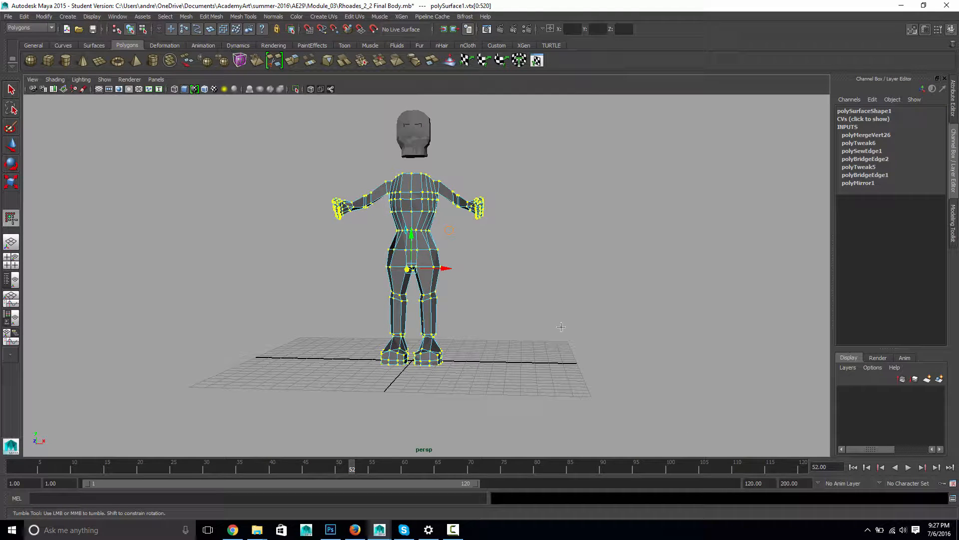
pyautogui.keyDown('alt'); pyautogui.moveTo(200, 199); pyautogui.dragTo(228, 218, button='middle'); pyautogui.keyUp('alt')
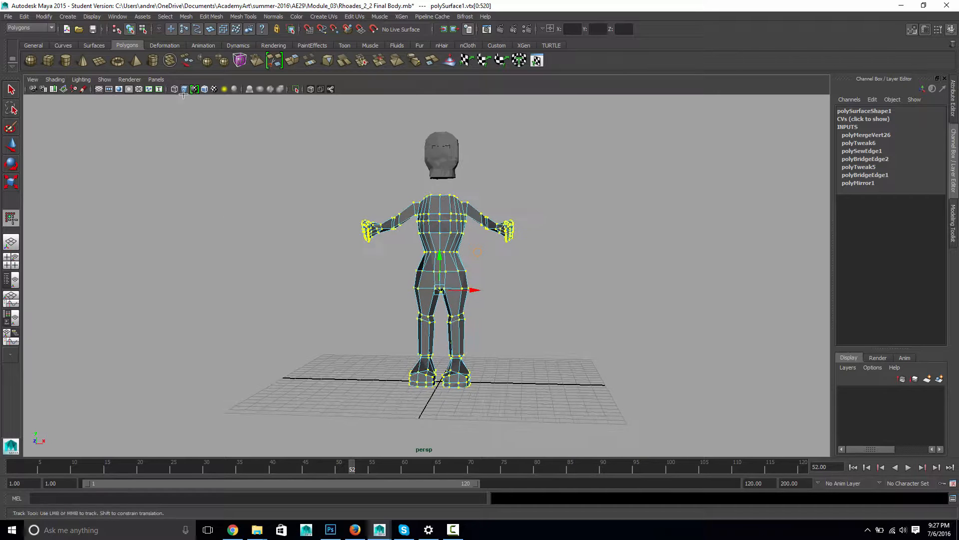
pyautogui.click(210, 17)
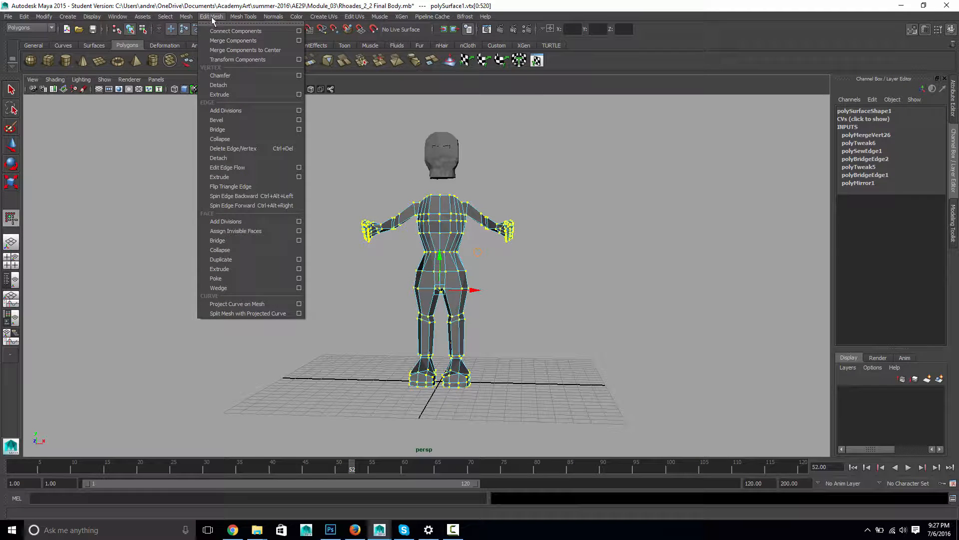
pyautogui.click(299, 41)
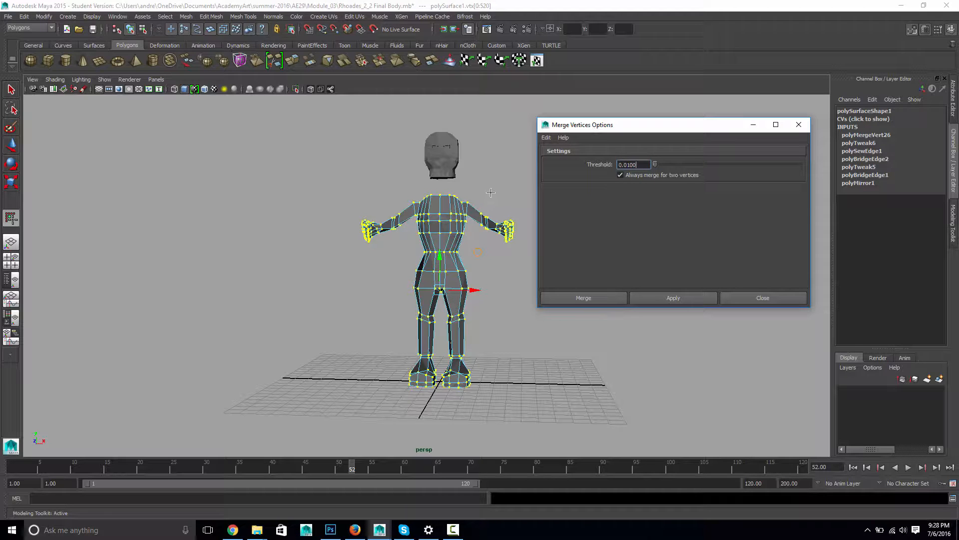
pyautogui.keyDown('alt'); pyautogui.moveTo(492, 188); pyautogui.dragTo(434, 192); pyautogui.keyUp('alt')
pyautogui.keyDown('alt'); pyautogui.moveTo(434, 192); pyautogui.dragTo(529, 175, button='right'); pyautogui.keyUp('alt')
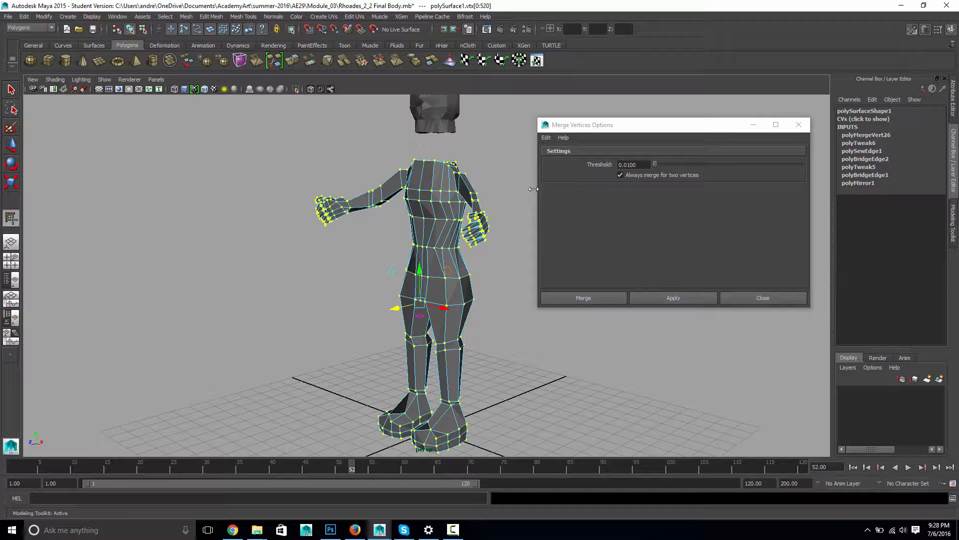
pyautogui.click(584, 298)
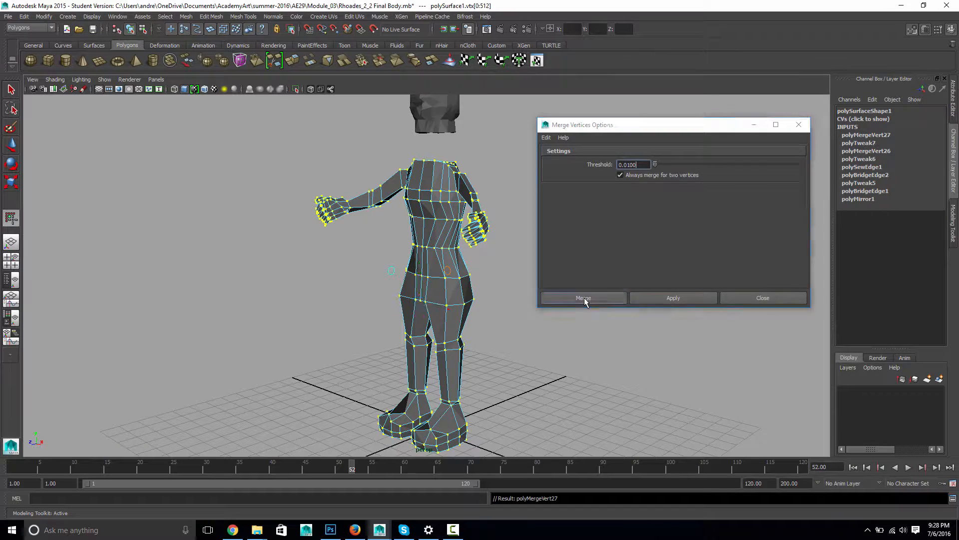
pyautogui.rightClick(398, 199)
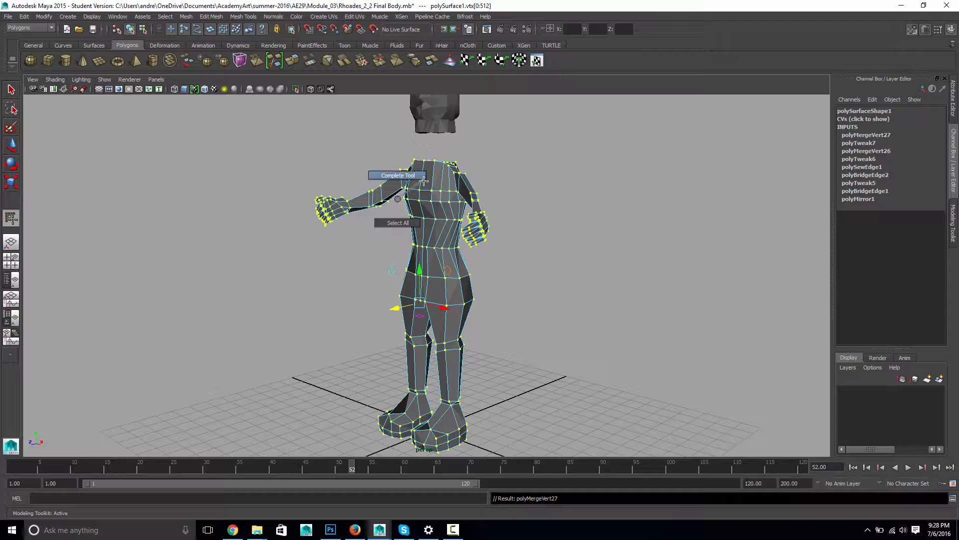
pyautogui.moveTo(424, 180); pyautogui.dragTo(453, 191, button='right')
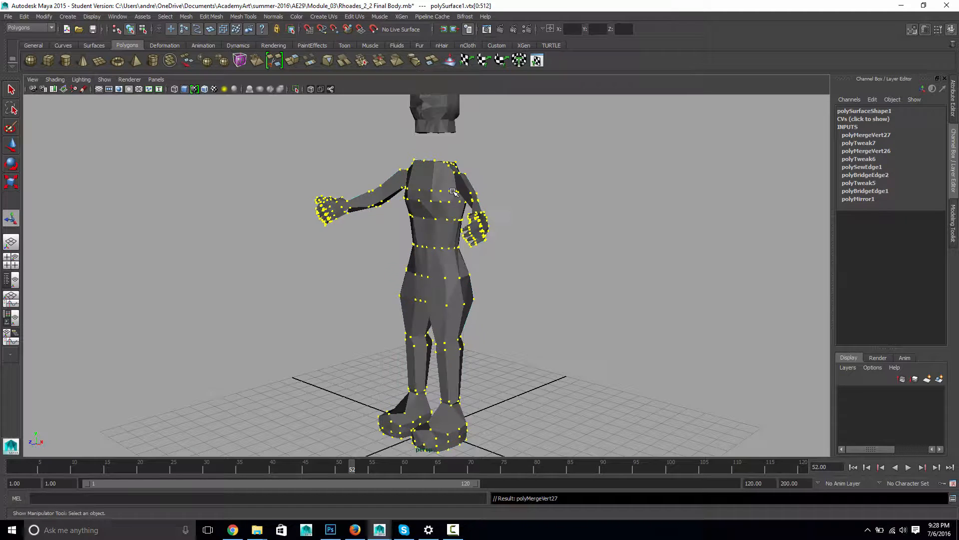
# - Select the body mesh and examine the torso and the joint between the forearm and the hand
pyautogui.click(556, 205)
pyautogui.click(435, 239)
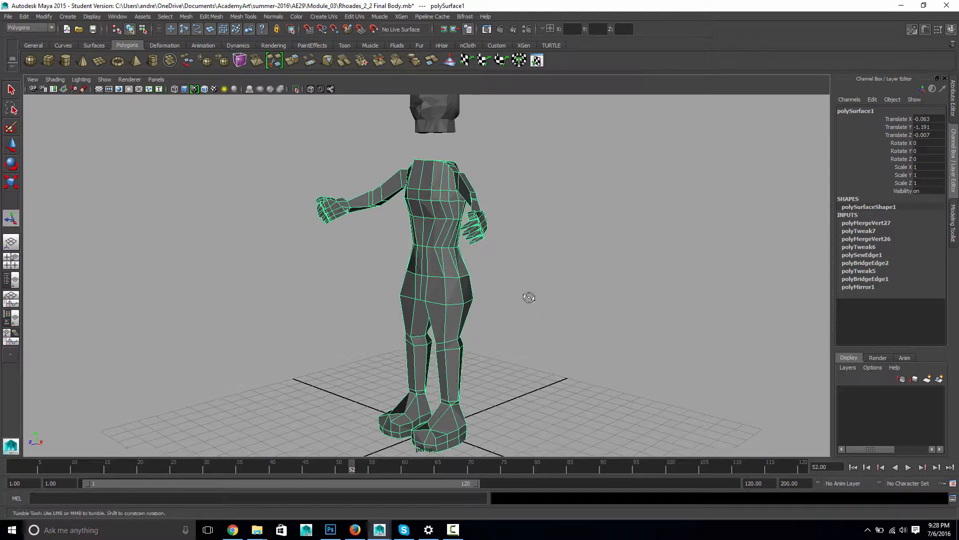
pyautogui.keyDown('alt'); pyautogui.moveTo(530, 298); pyautogui.dragTo(588, 290); pyautogui.keyUp('alt')
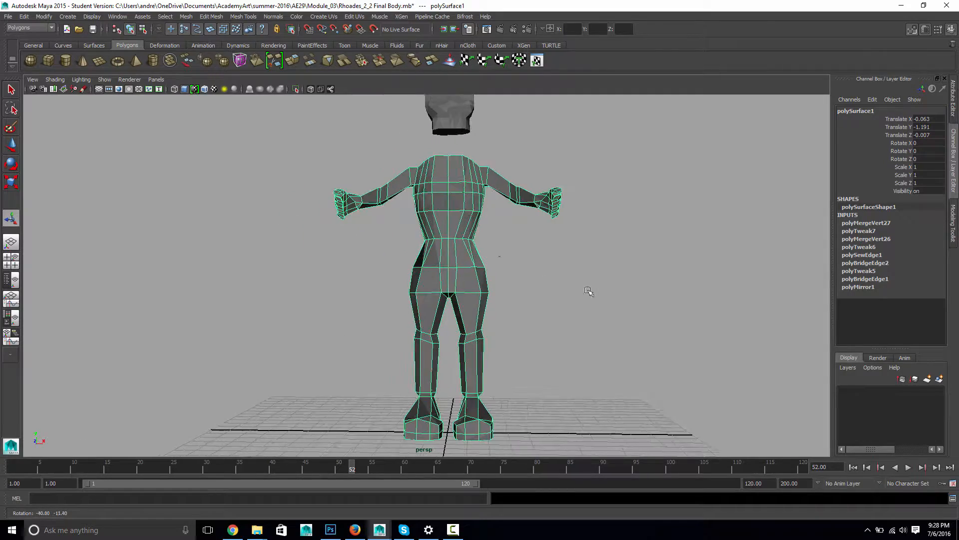
pyautogui.keyDown('alt'); pyautogui.moveTo(359, 245); pyautogui.dragTo(336, 259); pyautogui.keyUp('alt')
pyautogui.keyDown('alt'); pyautogui.moveTo(416, 206); pyautogui.dragTo(367, 255, button='middle'); pyautogui.keyUp('alt')
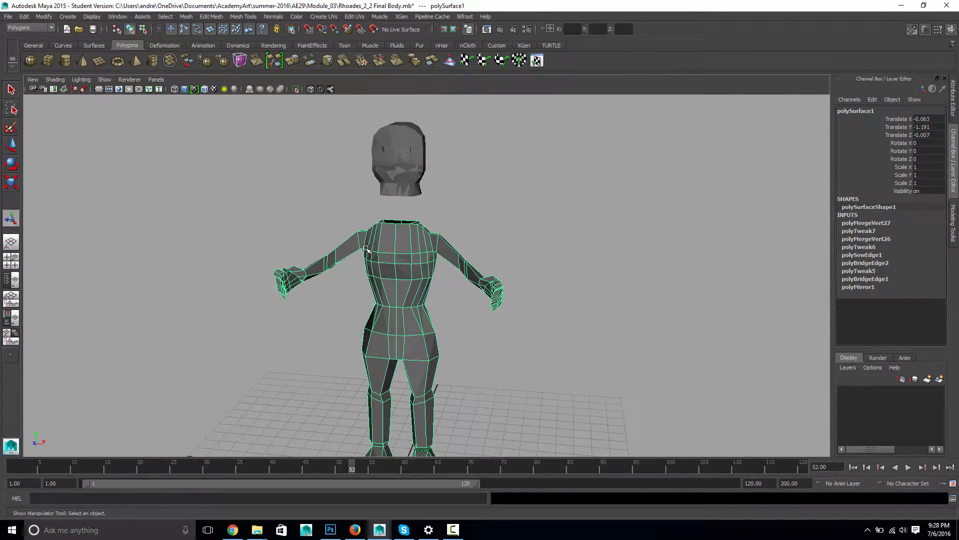
pyautogui.scroll(7, 365, 234)
pyautogui.scroll(-4, 351, 194)
pyautogui.keyDown('alt'); pyautogui.moveTo(351, 194); pyautogui.dragTo(464, 245); pyautogui.keyUp('alt')
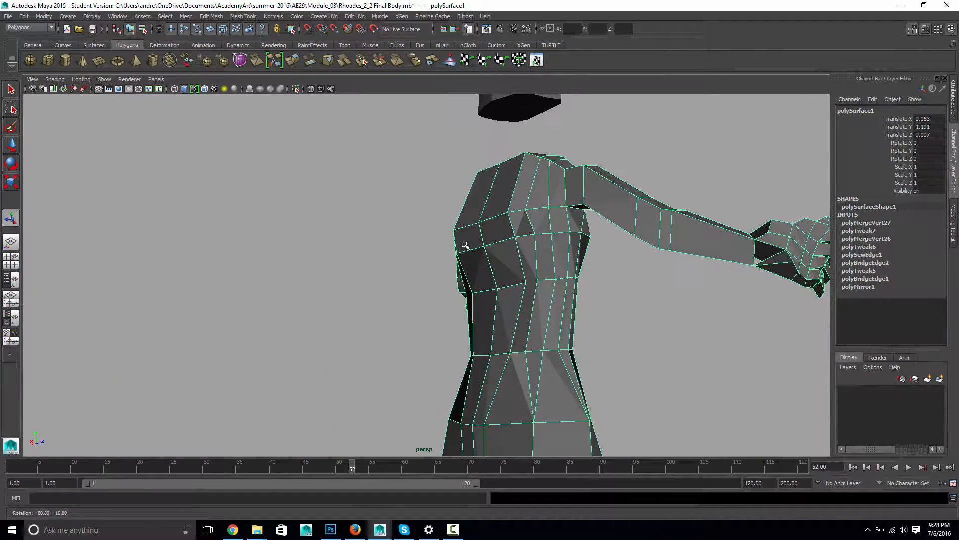
pyautogui.keyDown('alt'); pyautogui.moveTo(747, 246); pyautogui.dragTo(511, 269); pyautogui.keyUp('alt')
pyautogui.keyDown('alt'); pyautogui.moveTo(583, 265); pyautogui.dragTo(284, 260, button='middle'); pyautogui.keyUp('alt')
pyautogui.scroll(6, 375, 295)
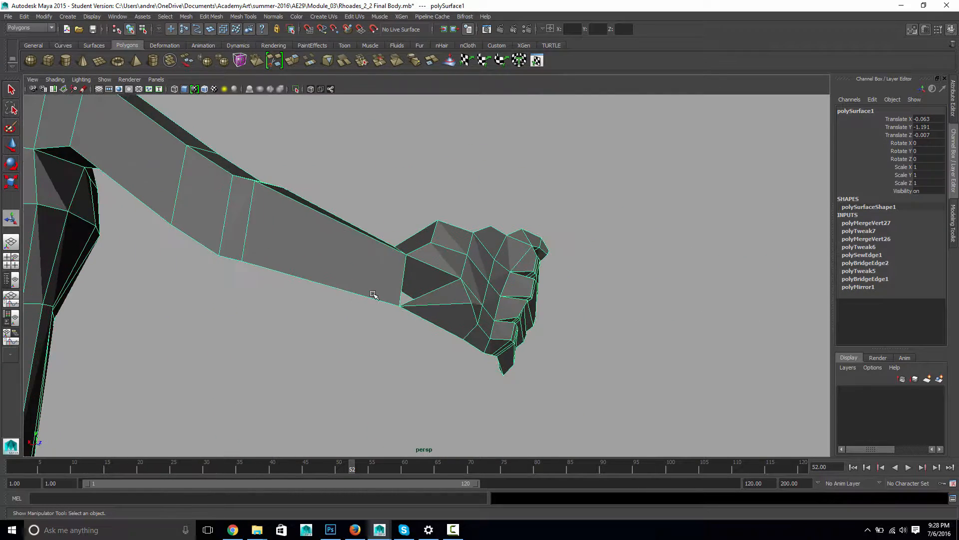
# - Delete the lower wrist face and the inner face beside the gap between the forearm and the hand
pyautogui.moveTo(436, 286); pyautogui.dragTo(440, 268, button='right')
pyautogui.click(440, 267)
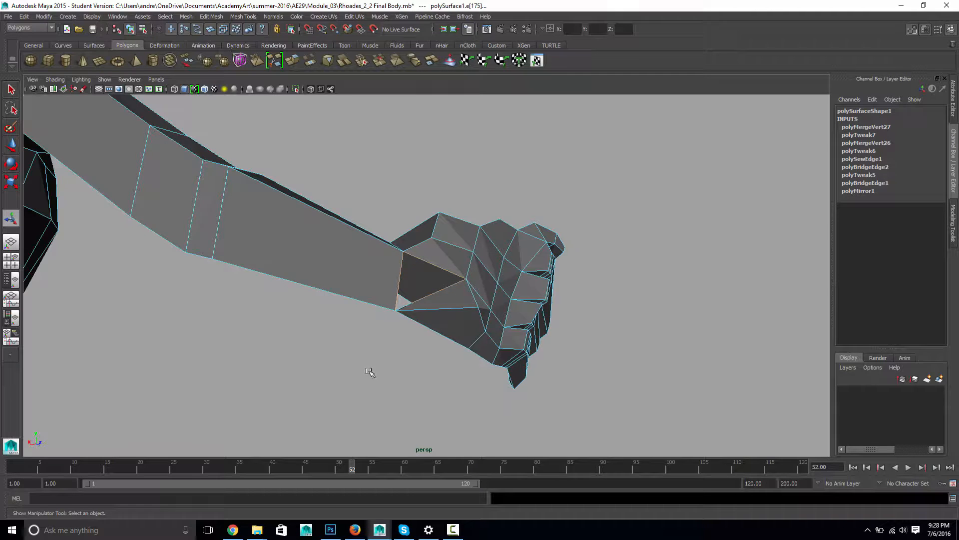
pyautogui.moveTo(369, 372)
pyautogui.keyDown('alt'); pyautogui.mouseDown()
pyautogui.moveTo(407, 379)
pyautogui.moveTo(395, 368)
pyautogui.moveTo(406, 357)
pyautogui.moveTo(358, 373)
pyautogui.moveTo(291, 338)
pyautogui.moveTo(302, 328)
pyautogui.moveTo(373, 377)
pyautogui.mouseUp(); pyautogui.keyUp('alt')
pyautogui.moveTo(433, 314); pyautogui.dragTo(443, 317, button='right')
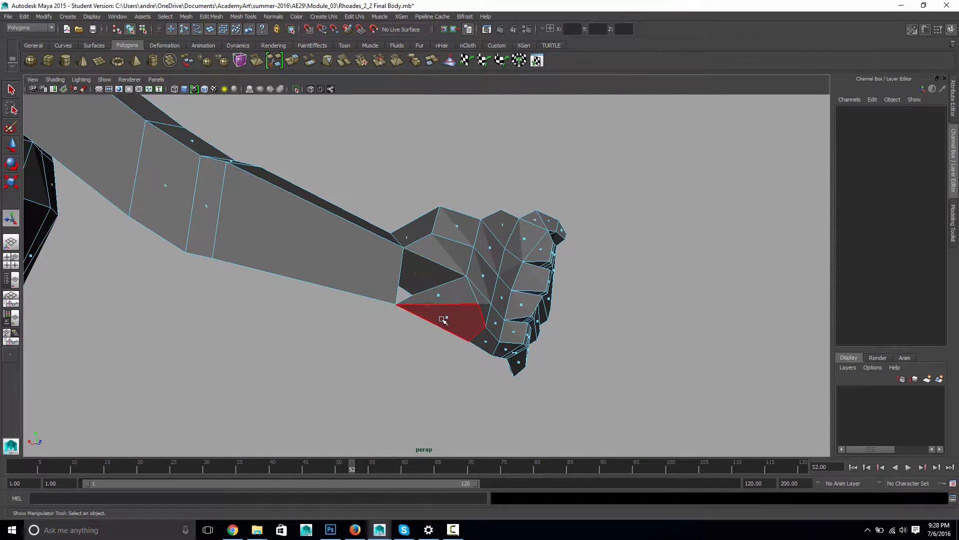
pyautogui.click(444, 317)
pyautogui.click(419, 356)
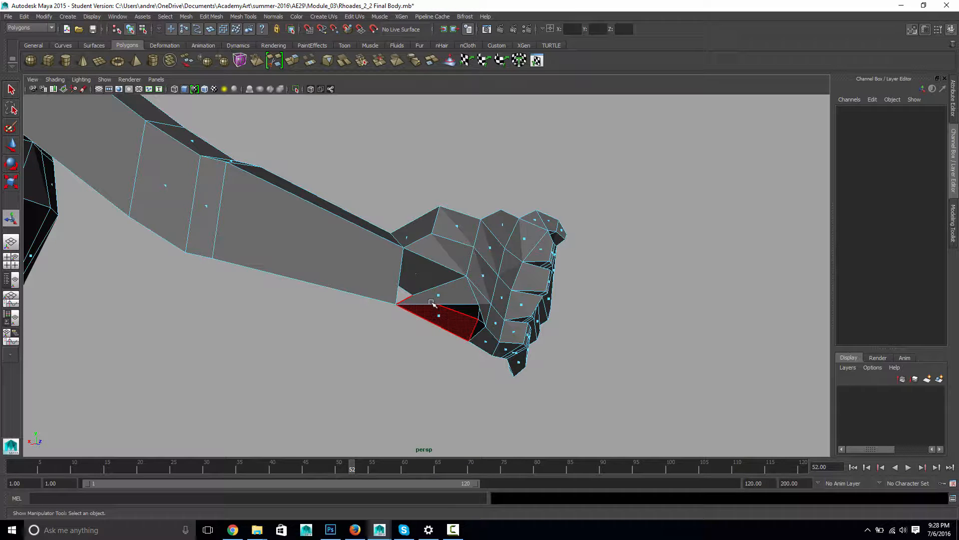
pyautogui.scroll(-5, 405, 345)
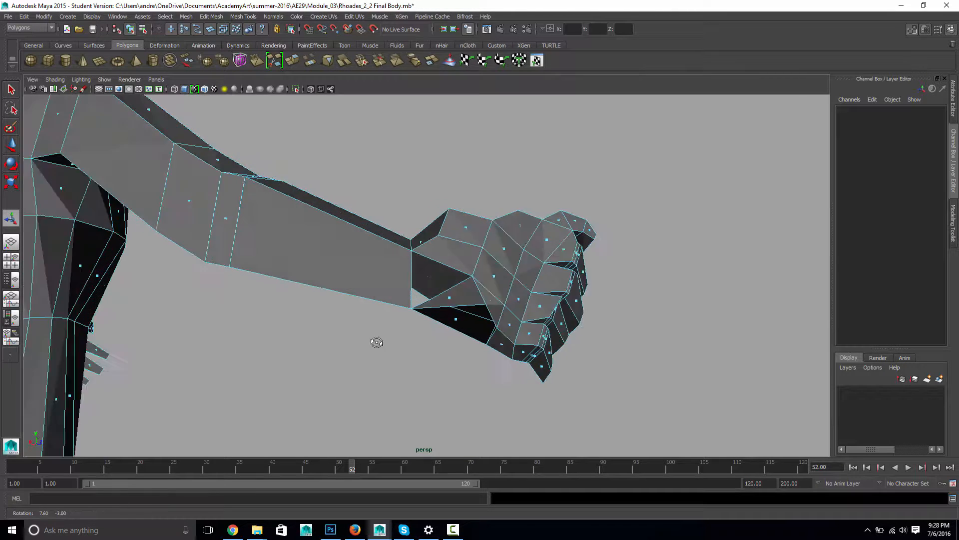
pyautogui.click(457, 275)
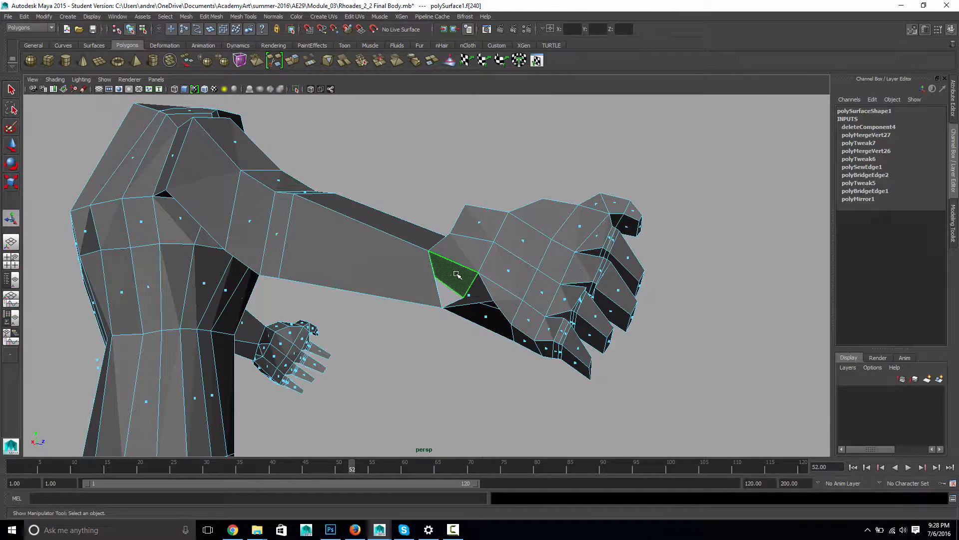
pyautogui.press('Delete')
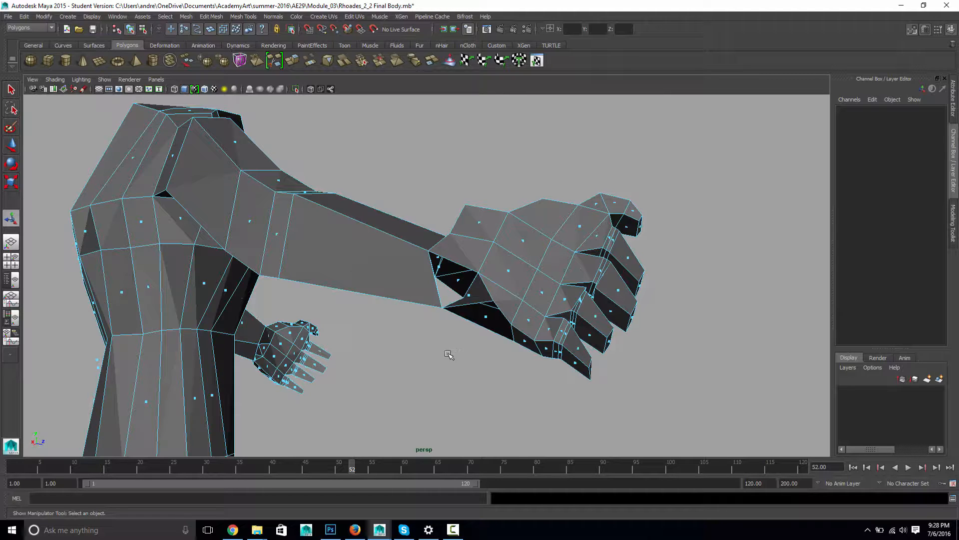
# - Try deleting the triangular face at the wrist gap and the neighbouring face at the end of the forearm
pyautogui.keyDown('alt'); pyautogui.moveTo(462, 351); pyautogui.dragTo(523, 340); pyautogui.keyUp('alt')
pyautogui.click(441, 308)
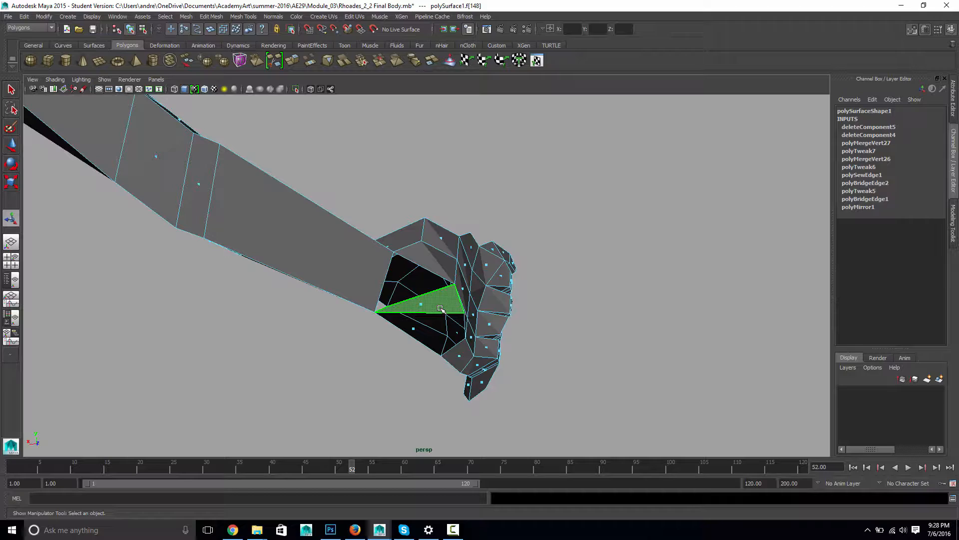
pyautogui.press('Delete')
pyautogui.keyDown('alt'); pyautogui.moveTo(369, 358); pyautogui.dragTo(181, 217); pyautogui.keyUp('alt')
pyautogui.keyDown('alt'); pyautogui.moveTo(264, 252); pyautogui.dragTo(285, 252); pyautogui.keyUp('alt')
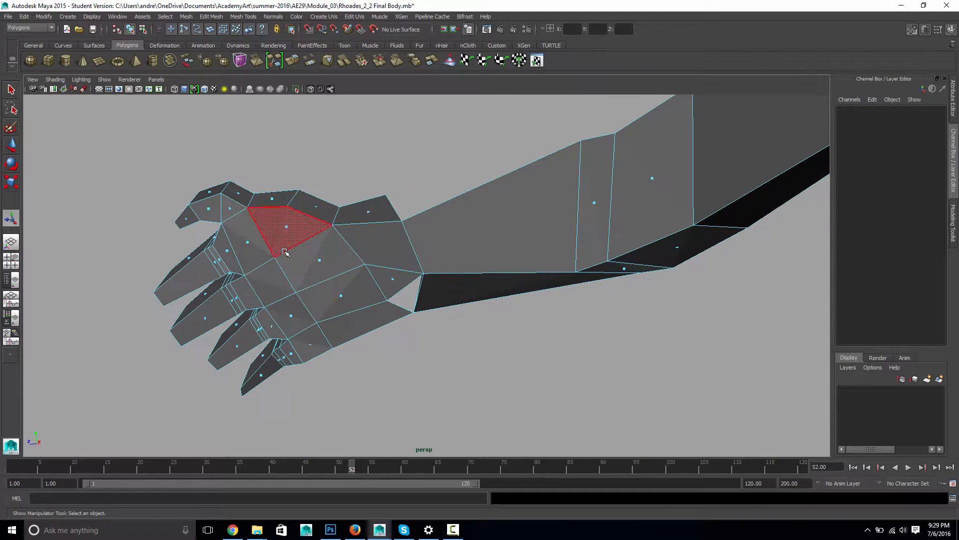
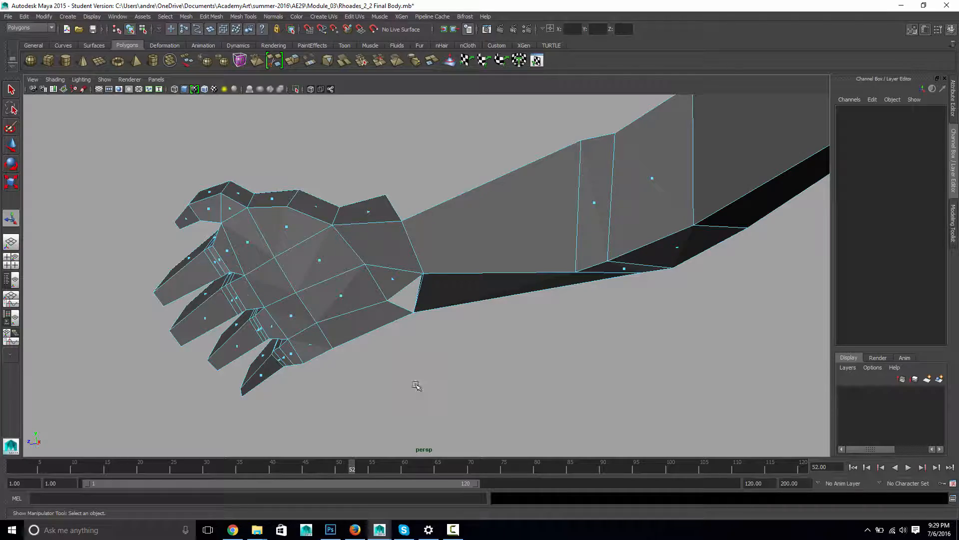
pyautogui.keyDown('alt'); pyautogui.moveTo(402, 342); pyautogui.dragTo(447, 436); pyautogui.keyUp('alt')
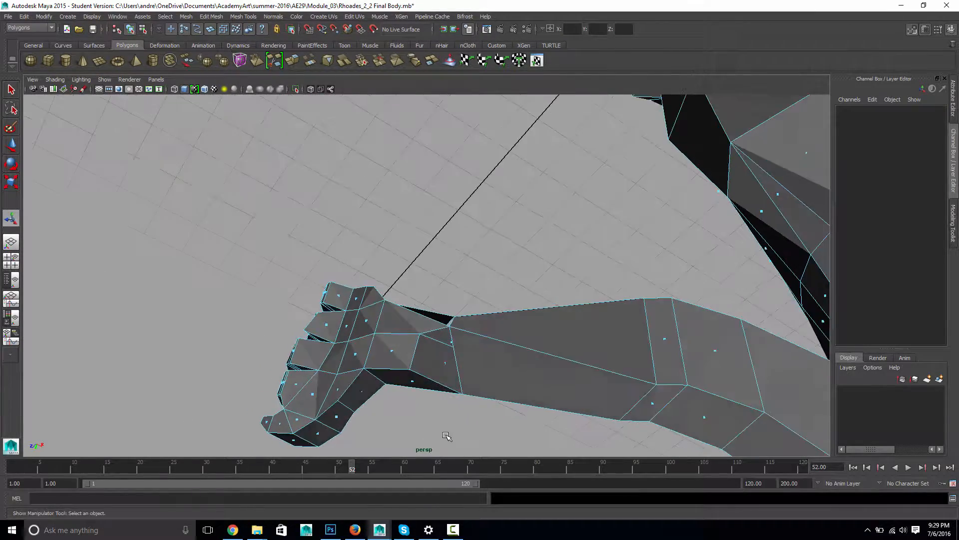
pyautogui.click(445, 360)
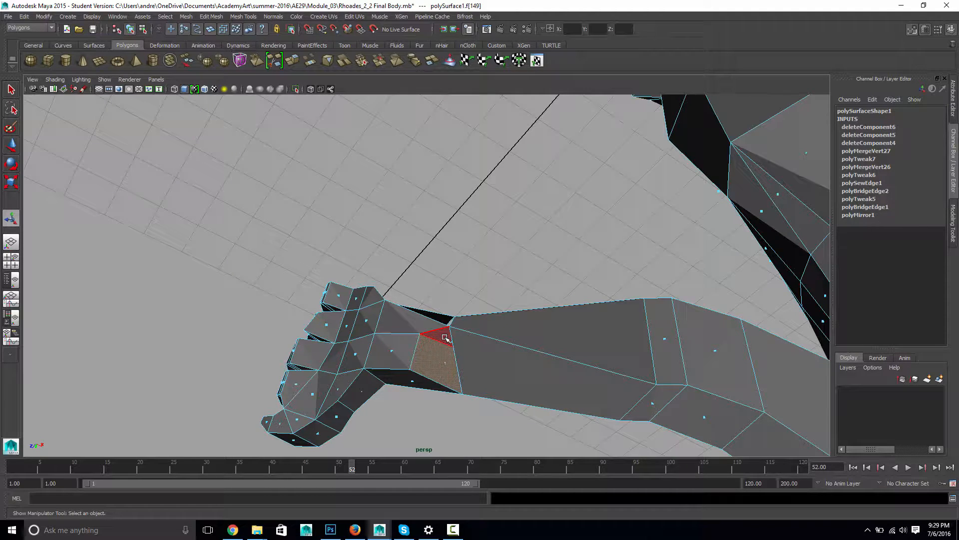
pyautogui.press('Delete')
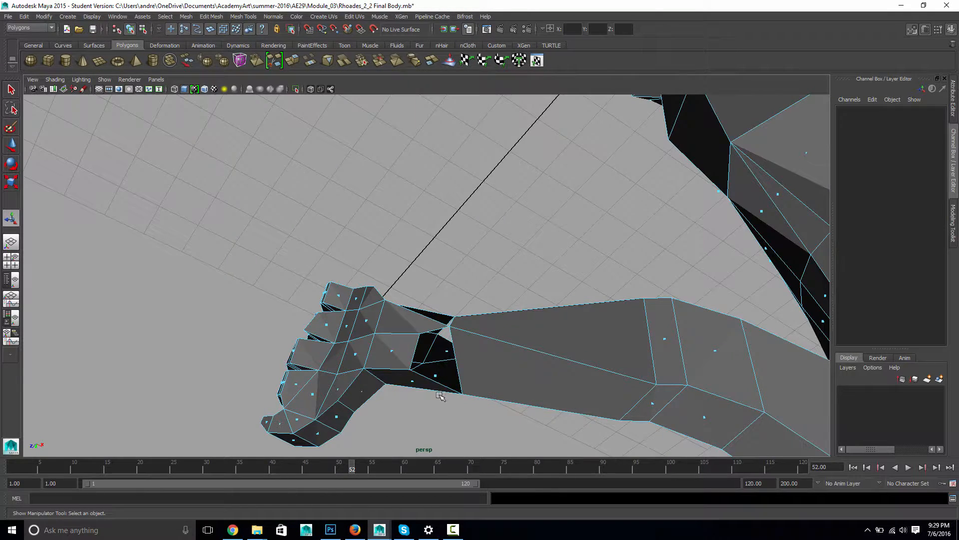
# - Undo the last two face deletions at the wrist
pyautogui.press('space')
pyautogui.press('space')
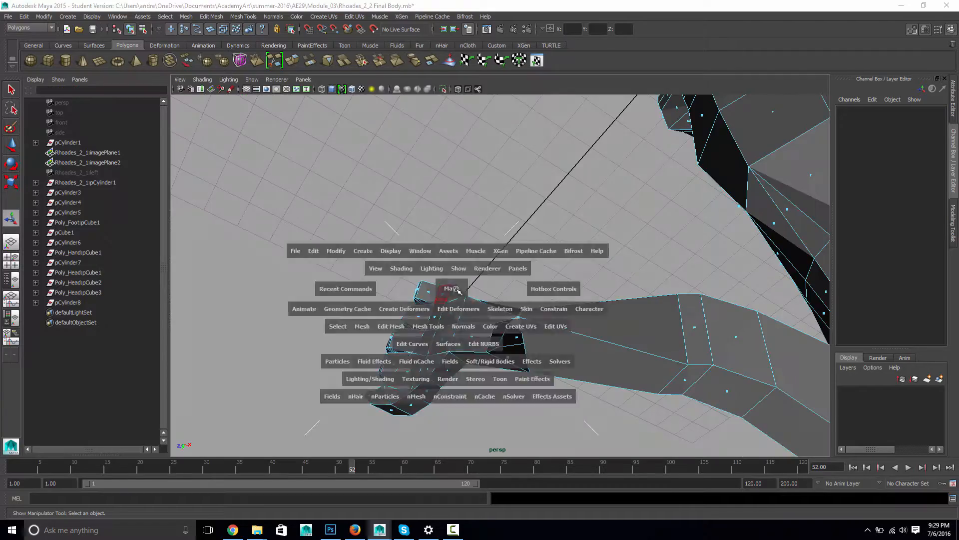
pyautogui.moveTo(495, 330)
pyautogui.keyDown('alt'); pyautogui.mouseDown()
pyautogui.moveTo(510, 324)
pyautogui.moveTo(499, 320)
pyautogui.mouseUp(); pyautogui.keyUp('alt')
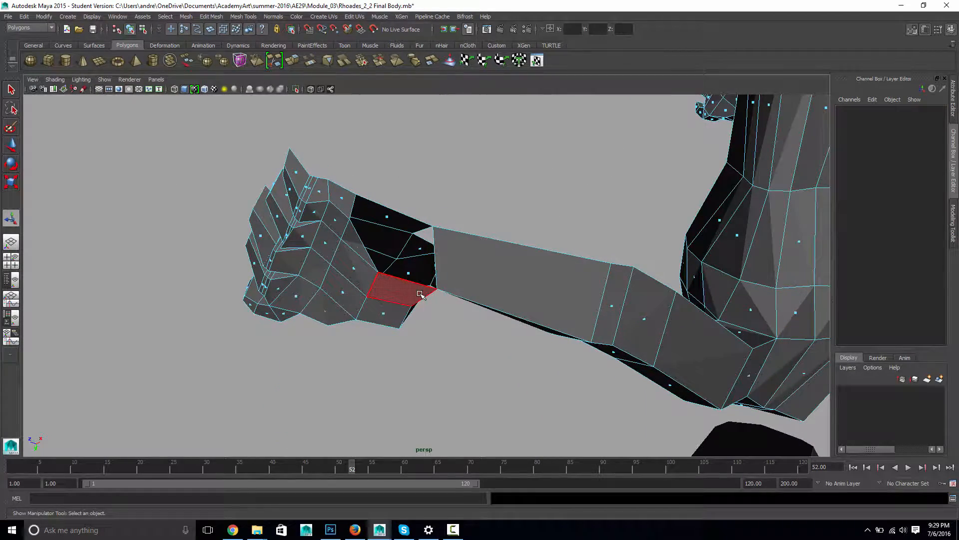
pyautogui.keyDown('alt'); pyautogui.moveTo(424, 300); pyautogui.dragTo(433, 270); pyautogui.keyUp('alt')
pyautogui.hotkey('ctrl', 'z')
pyautogui.hotkey('ctrl', 'z')
pyautogui.hotkey('ctrl', 'z')
pyautogui.hotkey('ctrl', 'z')
pyautogui.hotkey('ctrl', 'z')
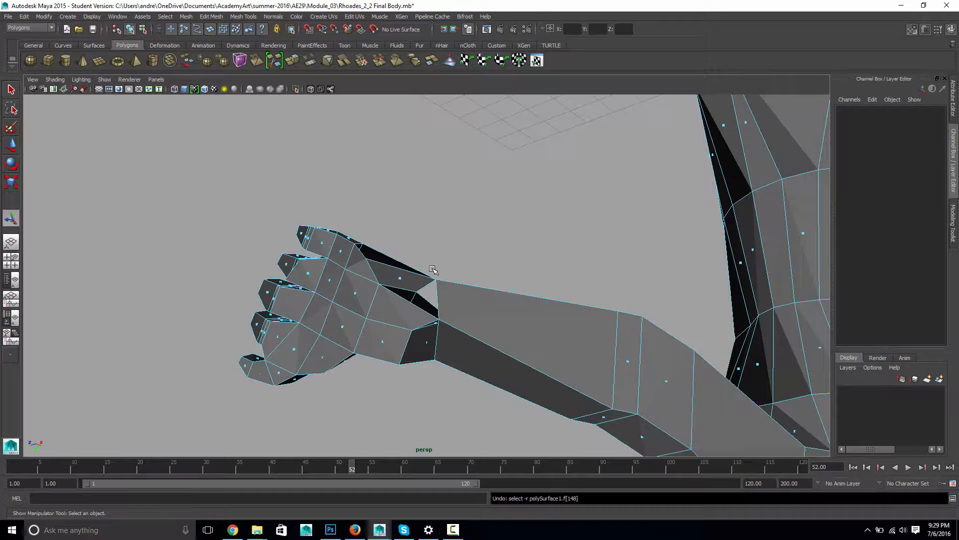
# - Delete the large face between the hand and forearm and the two faces along the thumb side of the wrist
pyautogui.keyDown('alt'); pyautogui.moveTo(456, 268); pyautogui.dragTo(429, 271); pyautogui.keyUp('alt')
pyautogui.moveTo(428, 270); pyautogui.dragTo(428, 298, button='right')
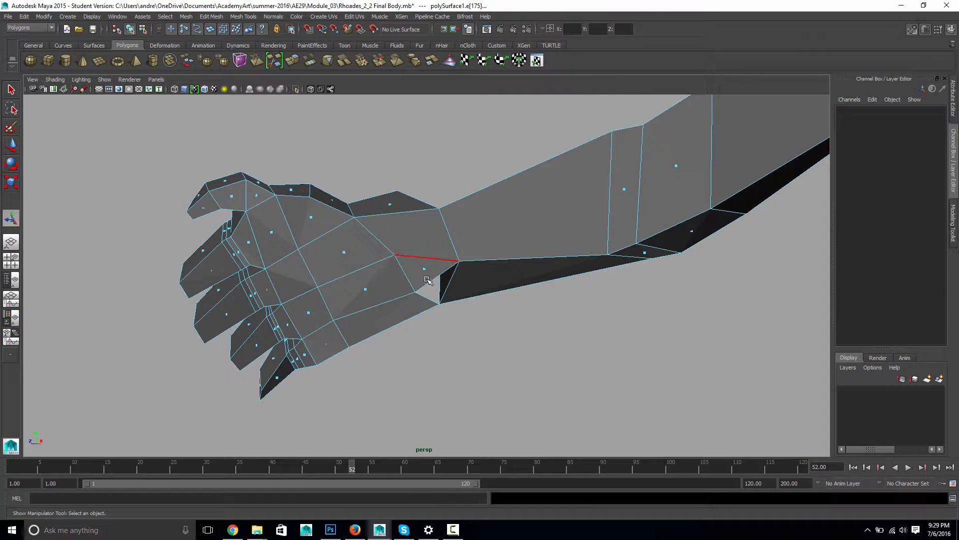
pyautogui.click(424, 272)
pyautogui.press('Delete')
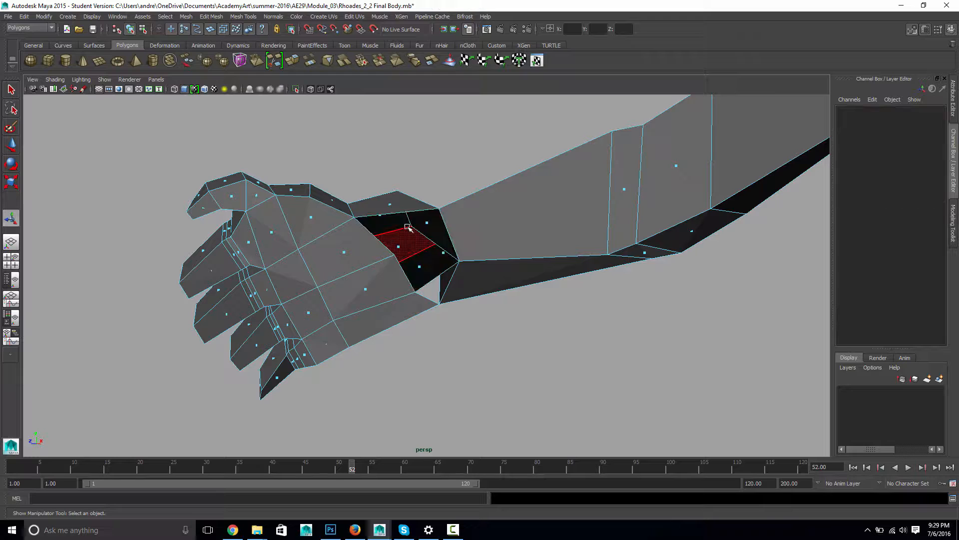
pyautogui.click(396, 205)
pyautogui.press('Delete')
pyautogui.click(395, 219)
pyautogui.press('Delete')
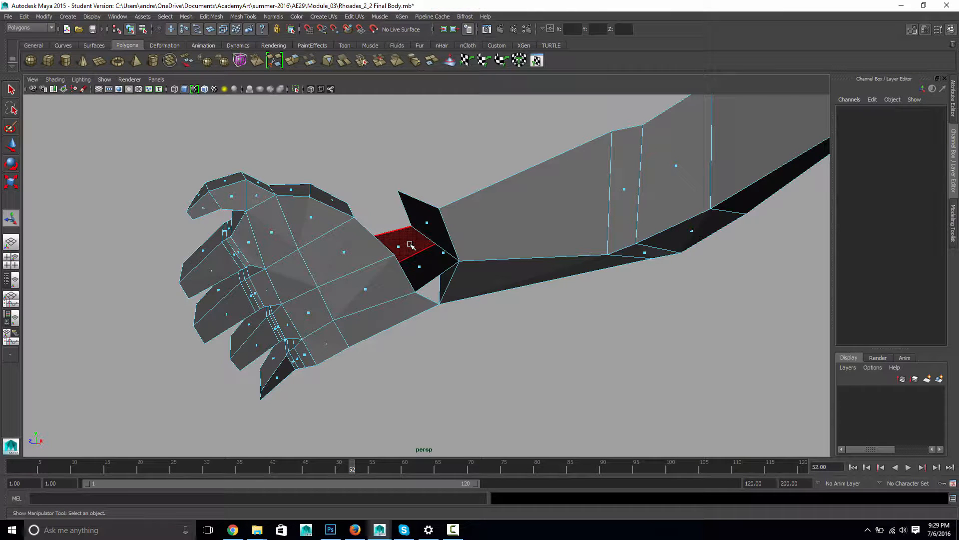
# - Delete the remaining inner faces and the stray sliver faces between the hand and the end of the forearm
pyautogui.click(398, 247)
pyautogui.press('Delete')
pyautogui.click(420, 267)
pyautogui.press('Delete')
pyautogui.click(439, 243)
pyautogui.press('Delete')
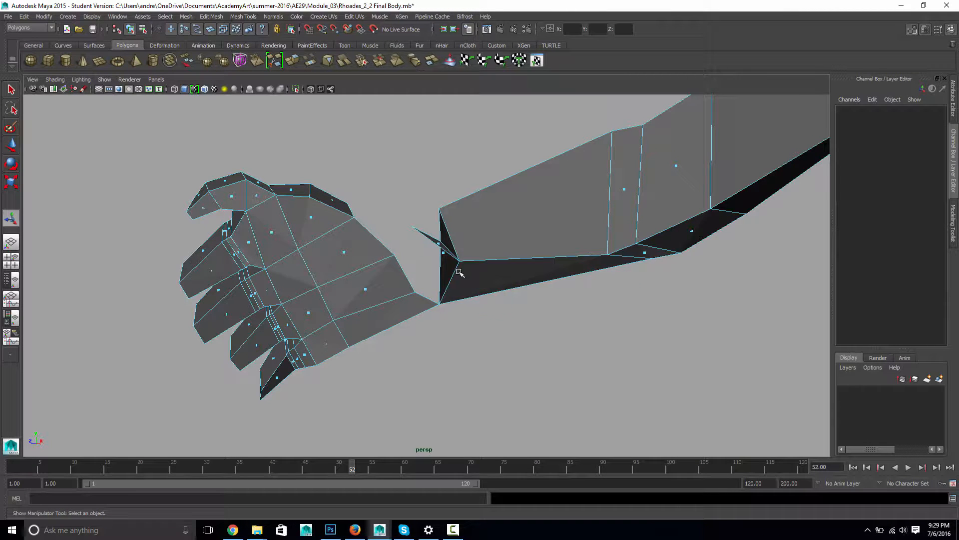
pyautogui.click(442, 247)
pyautogui.press('Delete')
# - Delete the triangular face that links the hand to the lower corner of the forearm
pyautogui.keyDown('alt'); pyautogui.moveTo(424, 329); pyautogui.dragTo(604, 293); pyautogui.keyUp('alt')
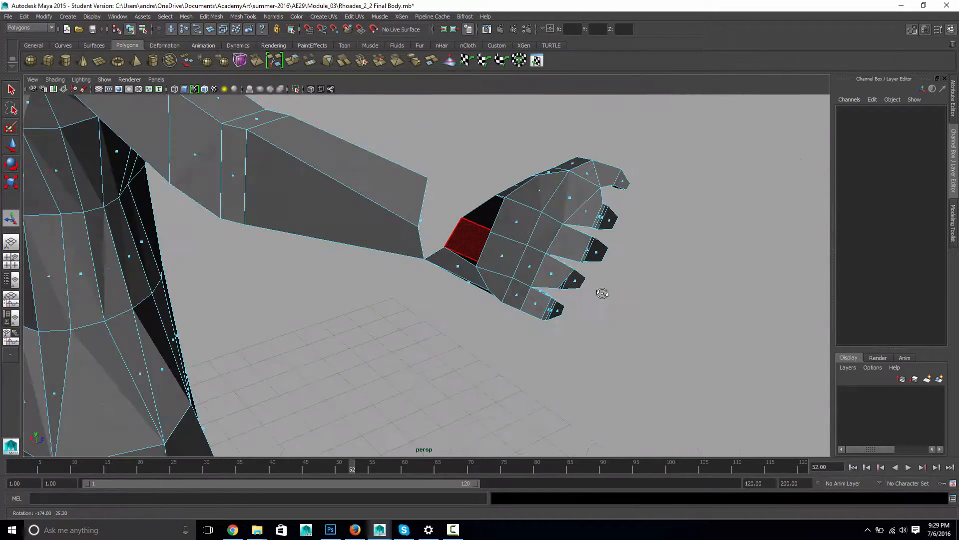
pyautogui.click(457, 270)
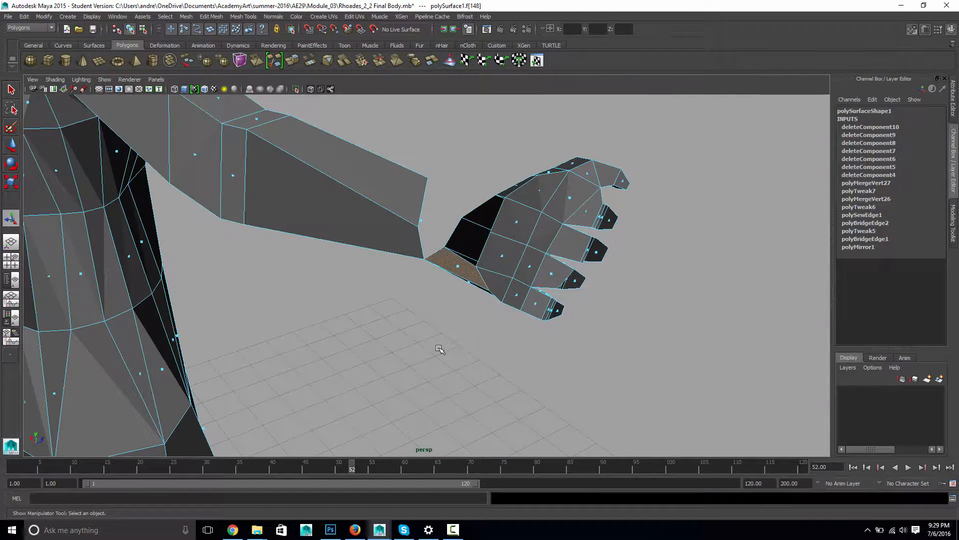
pyautogui.press('Delete')
# - Move the vertex on the hand's edge of the wrist opening with the Move tool
pyautogui.keyDown('alt'); pyautogui.moveTo(441, 334); pyautogui.dragTo(471, 298); pyautogui.keyUp('alt')
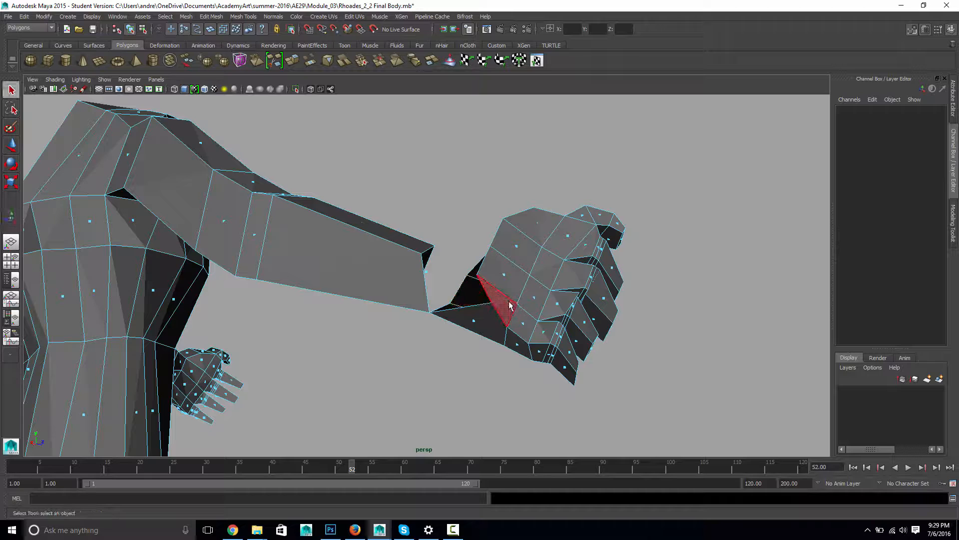
pyautogui.moveTo(481, 303); pyautogui.dragTo(489, 300, button='right')
pyautogui.click(499, 327)
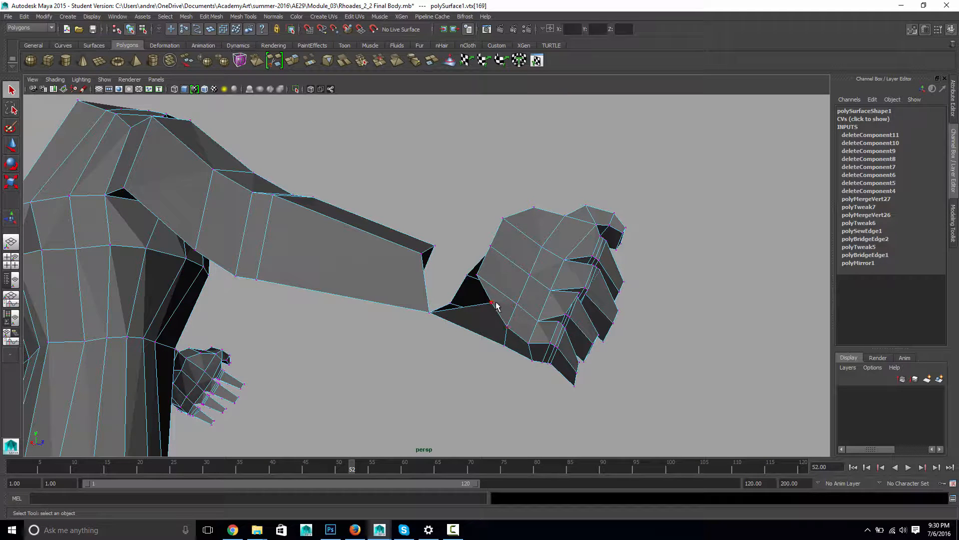
pyautogui.press('w')
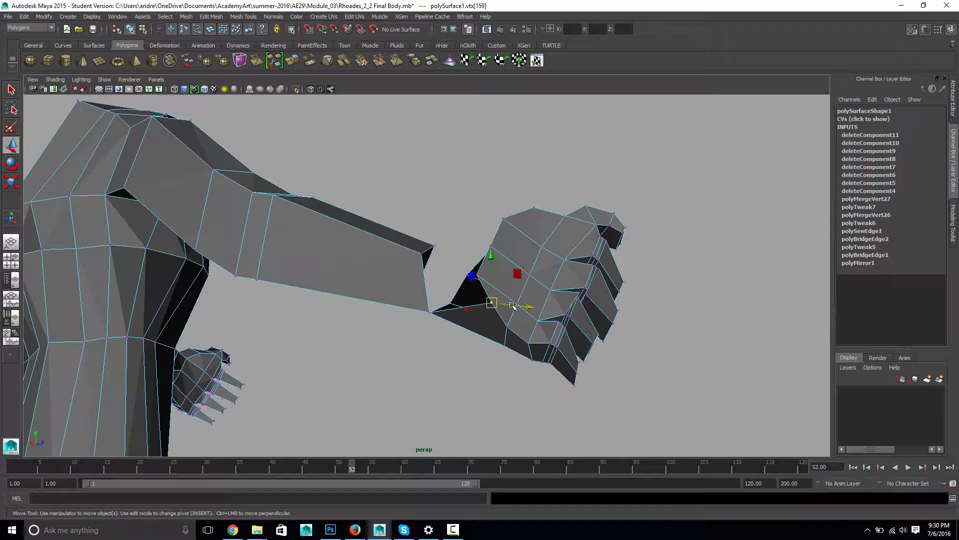
pyautogui.moveTo(492, 303); pyautogui.dragTo(328, 317)
# - Select the face joining the forearm and the hand at the wrist
pyautogui.moveTo(500, 257); pyautogui.dragTo(509, 260, button='right')
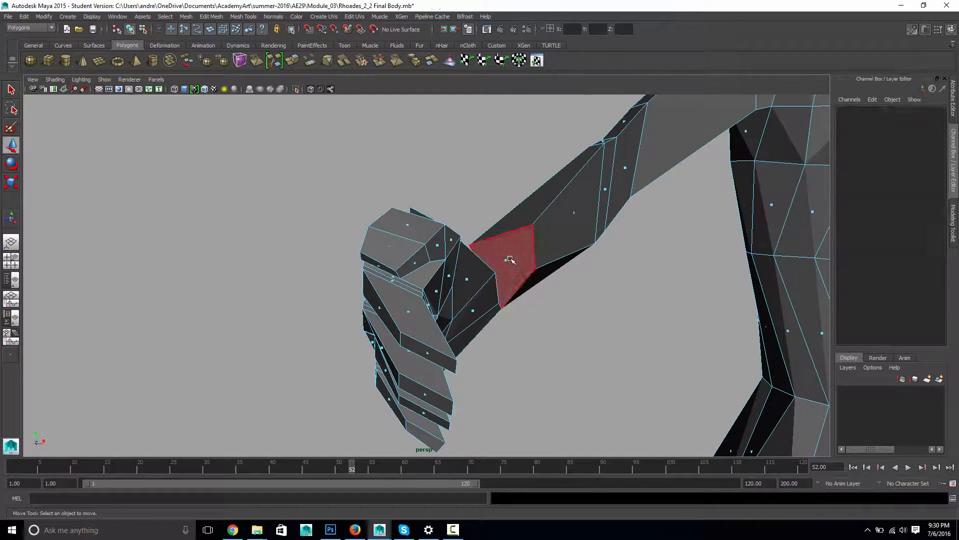
pyautogui.click(510, 259)
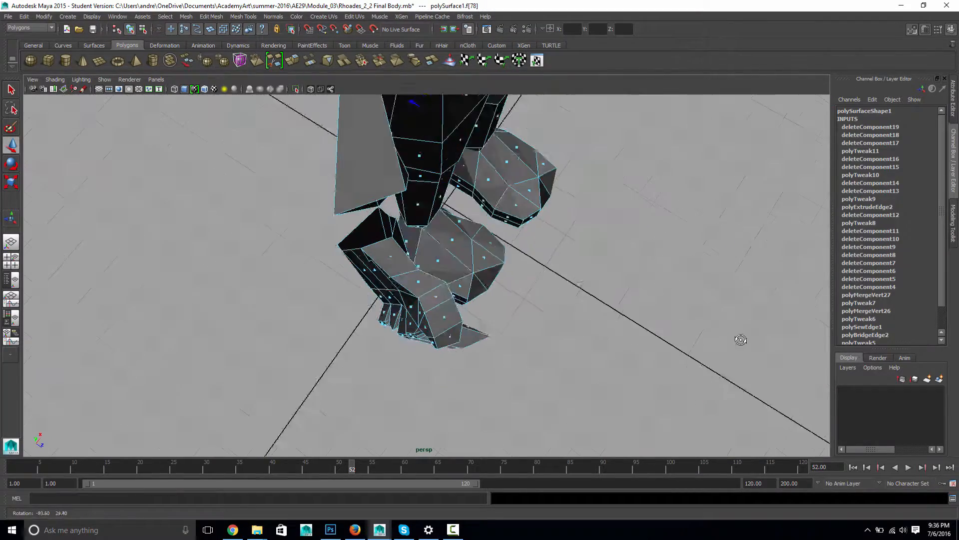
pyautogui.keyDown('alt'); pyautogui.moveTo(739, 337); pyautogui.dragTo(430, 265); pyautogui.keyUp('alt')
pyautogui.click(432, 372)
# - Insert an edge loop along the arms and across the upper torso with the Multi-Cut tool
pyautogui.keyDown('alt'); pyautogui.moveTo(450, 380); pyautogui.dragTo(495, 288); pyautogui.keyUp('alt')
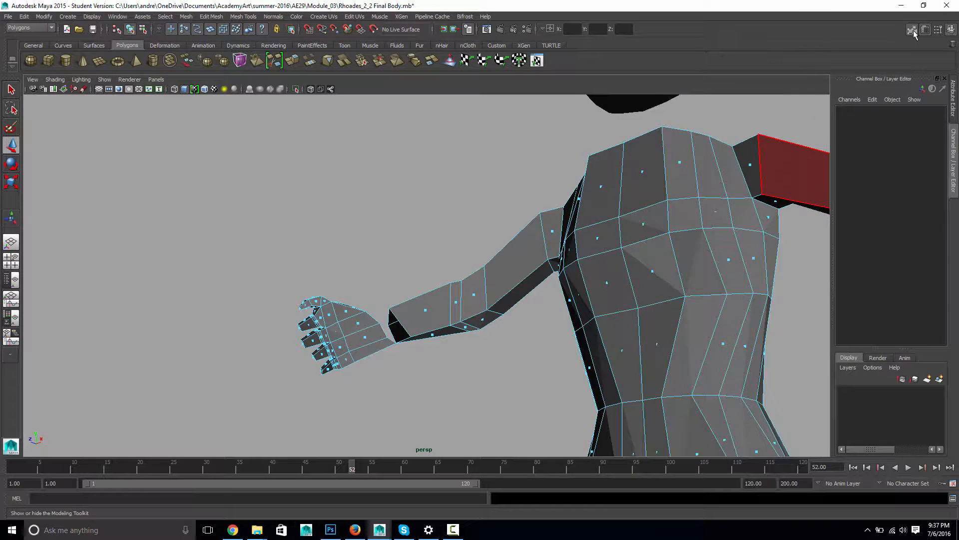
pyautogui.click(912, 30)
pyautogui.click(911, 348)
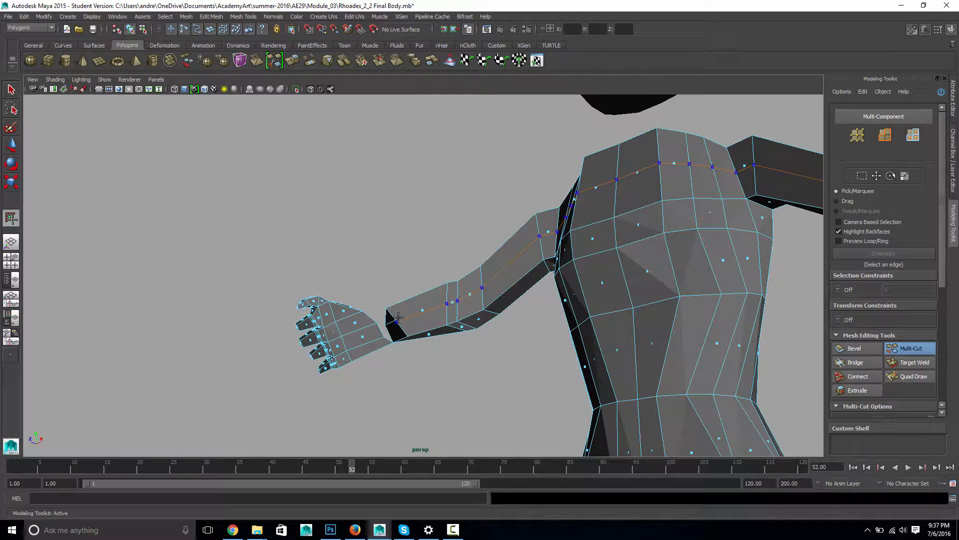
pyautogui.keyDown('alt'); pyautogui.moveTo(492, 387); pyautogui.dragTo(725, 396); pyautogui.keyUp('alt')
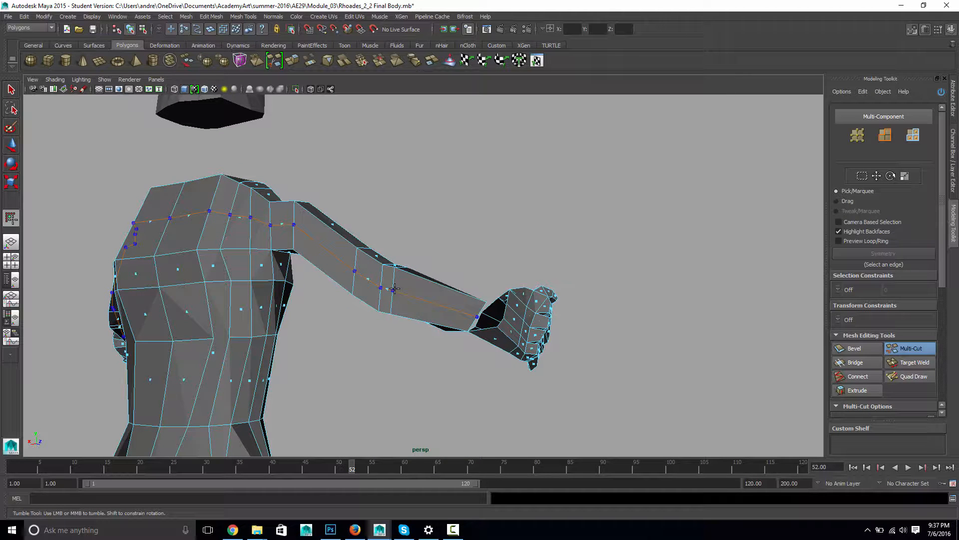
pyautogui.keyDown('ctrl'); pyautogui.click(394, 289); pyautogui.keyUp('ctrl')
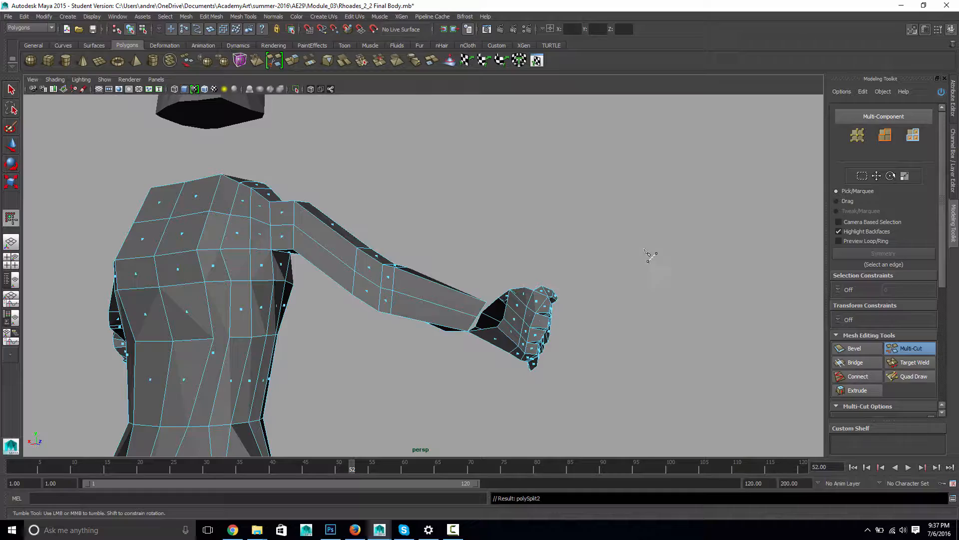
# - Merge two neighbouring pairs of forearm and hand vertices to center on the outer side of the wrist opening
pyautogui.keyDown('alt'); pyautogui.moveTo(645, 250); pyautogui.dragTo(432, 255); pyautogui.keyUp('alt')
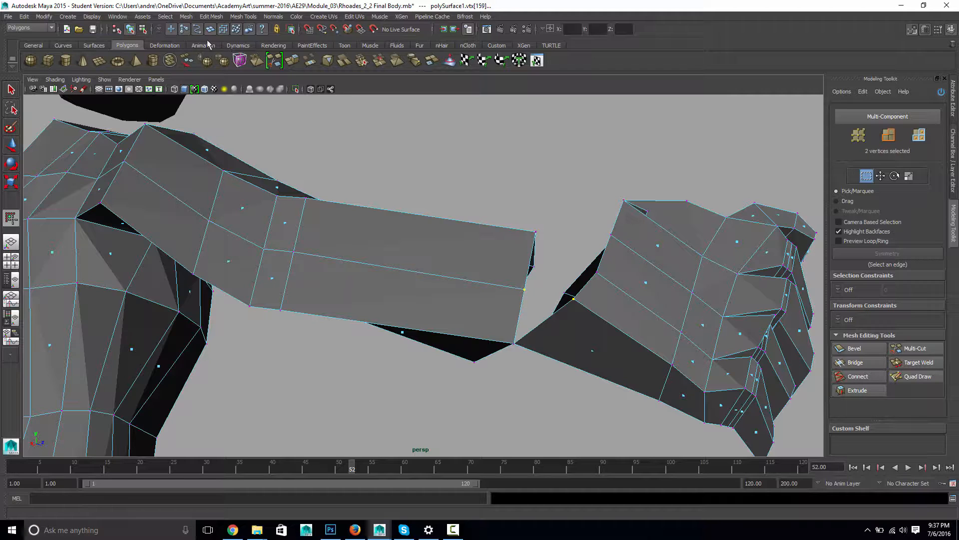
pyautogui.click(219, 18)
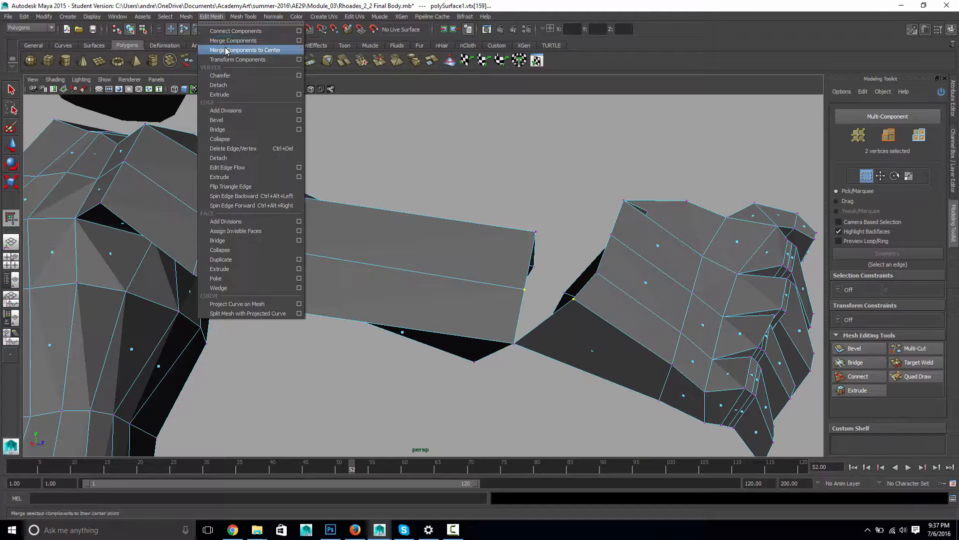
pyautogui.click(245, 50)
pyautogui.keyDown('alt'); pyautogui.moveTo(284, 97); pyautogui.dragTo(447, 214); pyautogui.keyUp('alt')
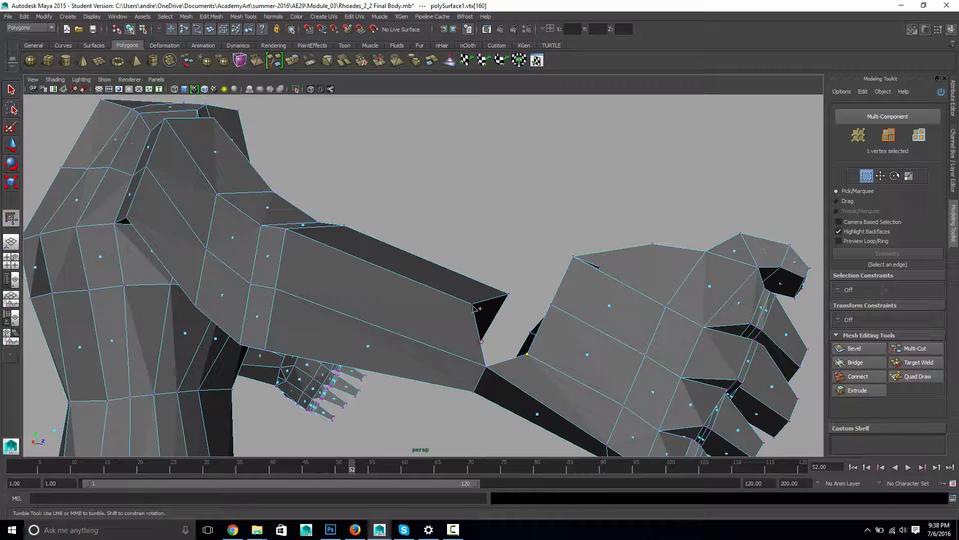
pyautogui.press('g')
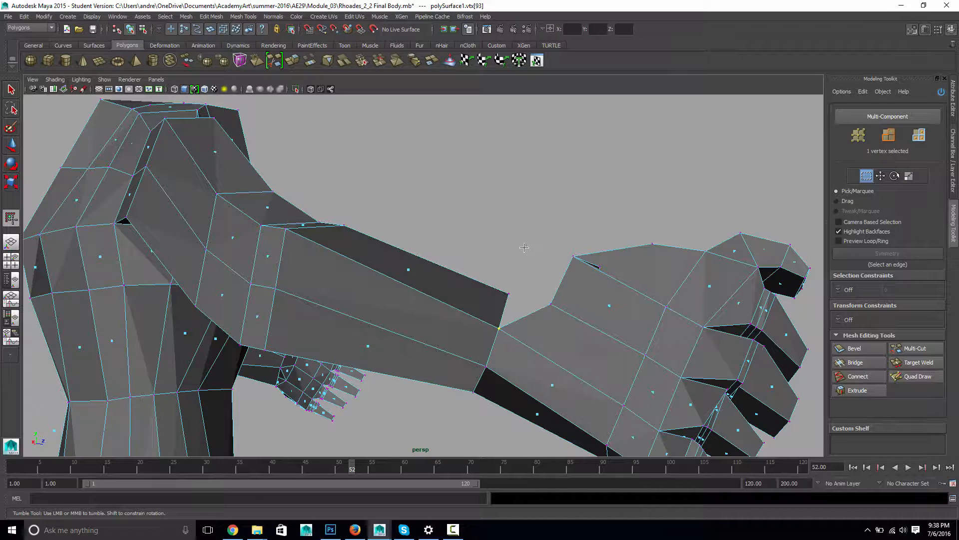
# - Merge the matching forearm and hand vertices to center on the inner side of the wrist
pyautogui.keyDown('alt'); pyautogui.moveTo(508, 258); pyautogui.dragTo(352, 295); pyautogui.keyUp('alt')
pyautogui.click(272, 387)
pyautogui.keyDown('shift'); pyautogui.click(318, 347); pyautogui.keyUp('shift')
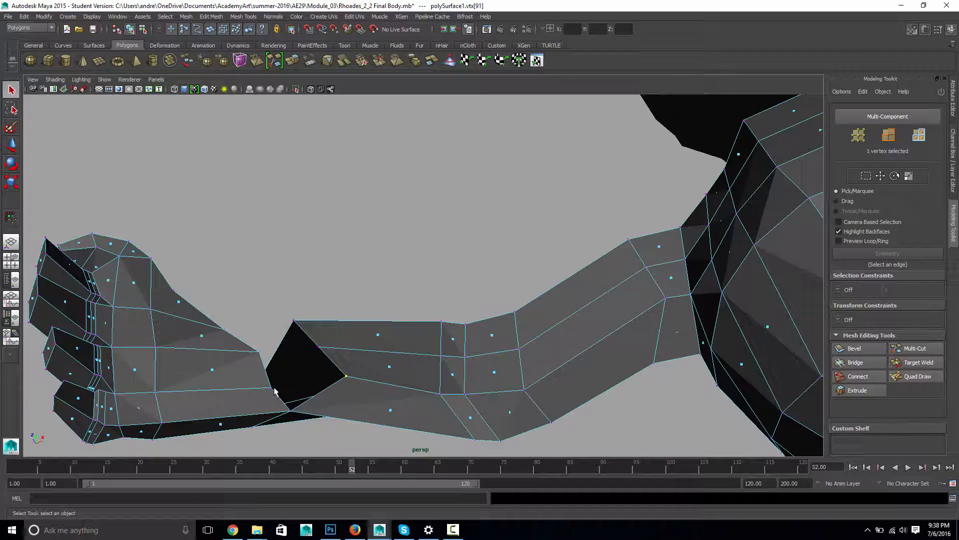
pyautogui.press('g')
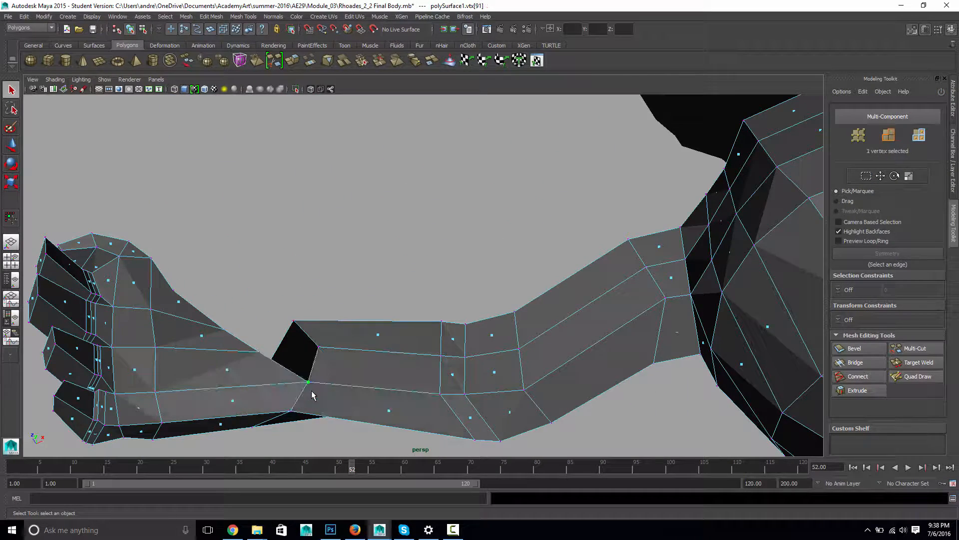
# - Reposition the vertices along the inner edge of the wrist opening with the Move tool
pyautogui.keyDown('alt'); pyautogui.moveTo(368, 328); pyautogui.dragTo(340, 348); pyautogui.keyUp('alt')
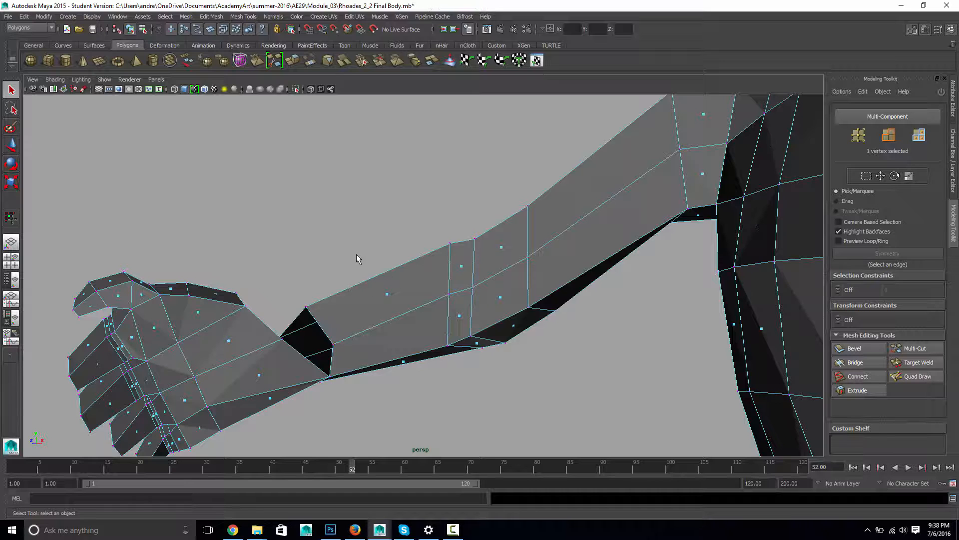
pyautogui.click(338, 344)
pyautogui.keyDown('alt'); pyautogui.moveTo(338, 344); pyautogui.dragTo(441, 364); pyautogui.keyUp('alt')
pyautogui.click(285, 328)
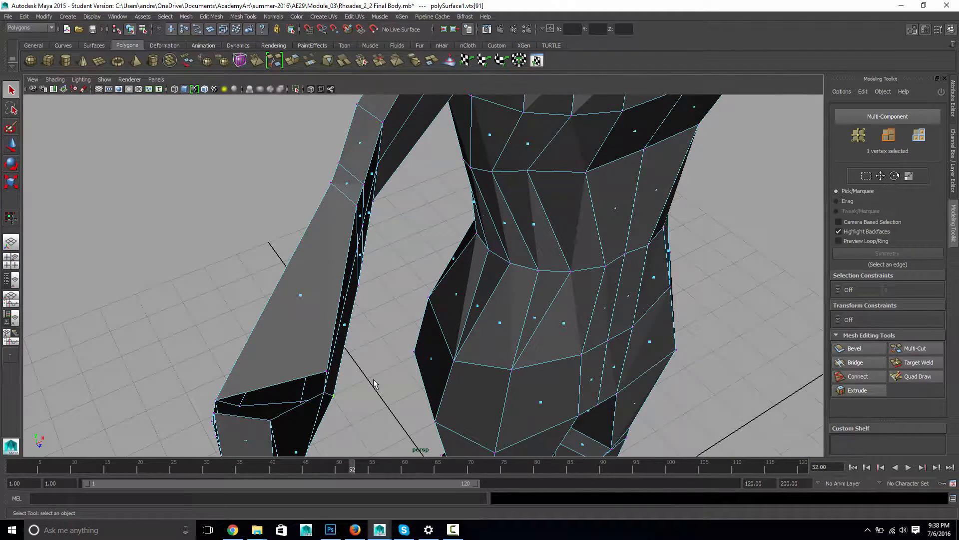
pyautogui.press('w')
pyautogui.moveTo(384, 397); pyautogui.dragTo(328, 370)
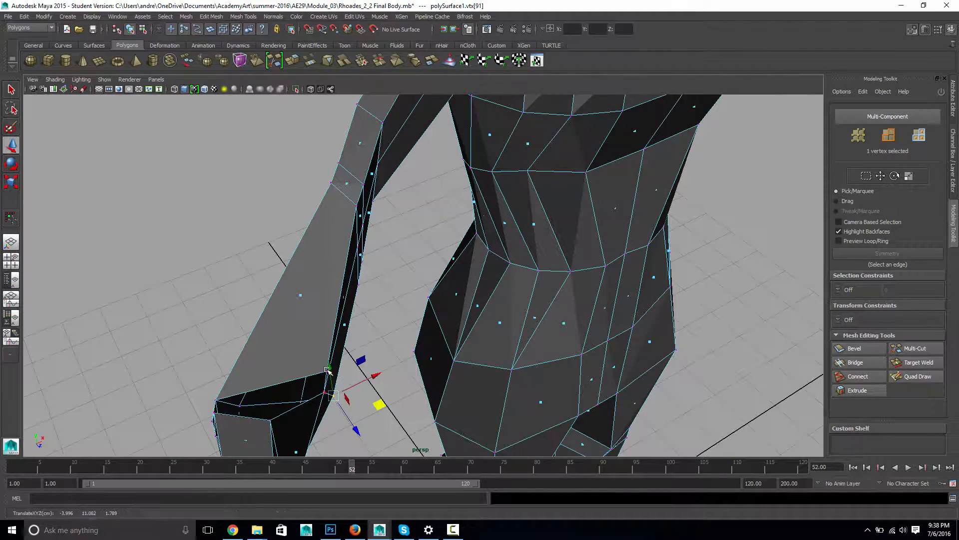
pyautogui.click(250, 300)
pyautogui.keyDown('alt'); pyautogui.moveTo(237, 330); pyautogui.dragTo(155, 269); pyautogui.keyUp('alt')
pyautogui.click(303, 315)
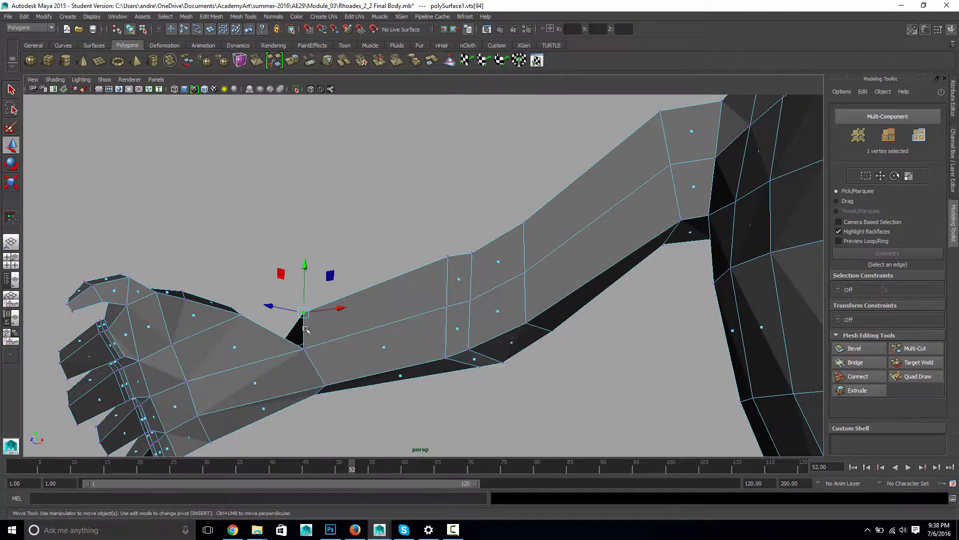
# - Delete the small triangular face on the hand's edge at the top of the wrist opening
pyautogui.keyDown('alt'); pyautogui.moveTo(305, 318); pyautogui.dragTo(610, 385); pyautogui.keyUp('alt')
pyautogui.click(534, 351)
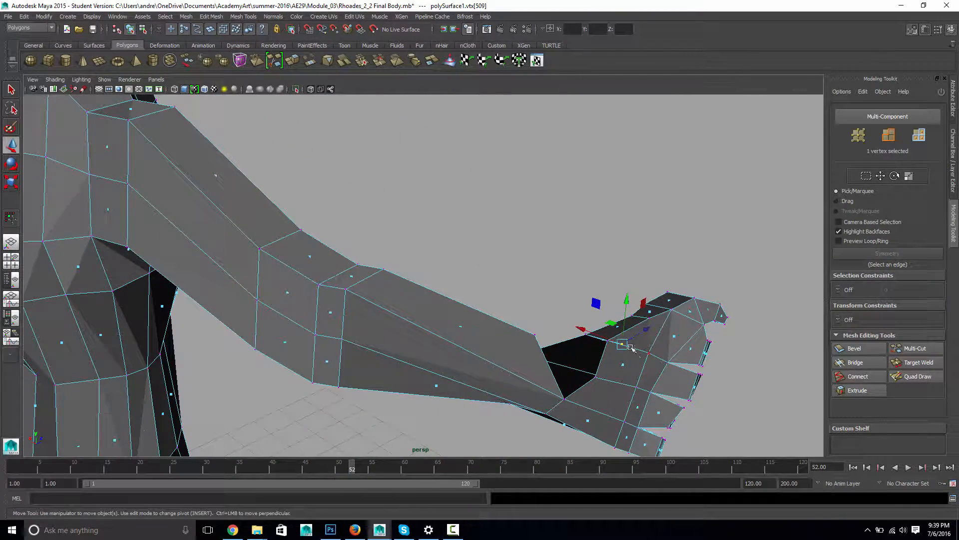
pyautogui.moveTo(624, 345); pyautogui.dragTo(610, 363)
pyautogui.moveTo(611, 363); pyautogui.dragTo(605, 334, button='right')
pyautogui.click(605, 334)
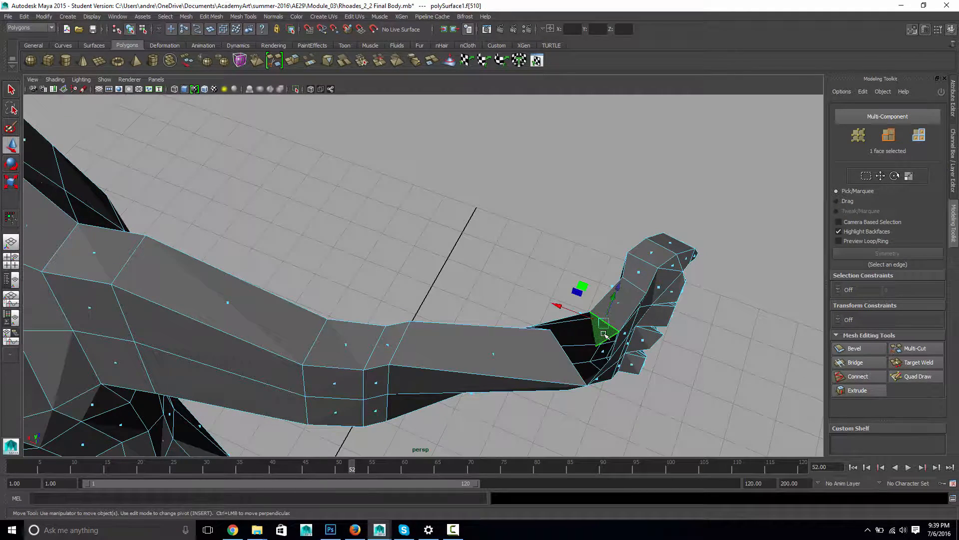
pyautogui.press('Delete')
# - Insert an edge loop along the upper side of the arm with the Multi-Cut tool
pyautogui.keyDown('alt'); pyautogui.moveTo(688, 400); pyautogui.dragTo(614, 341); pyautogui.keyUp('alt')
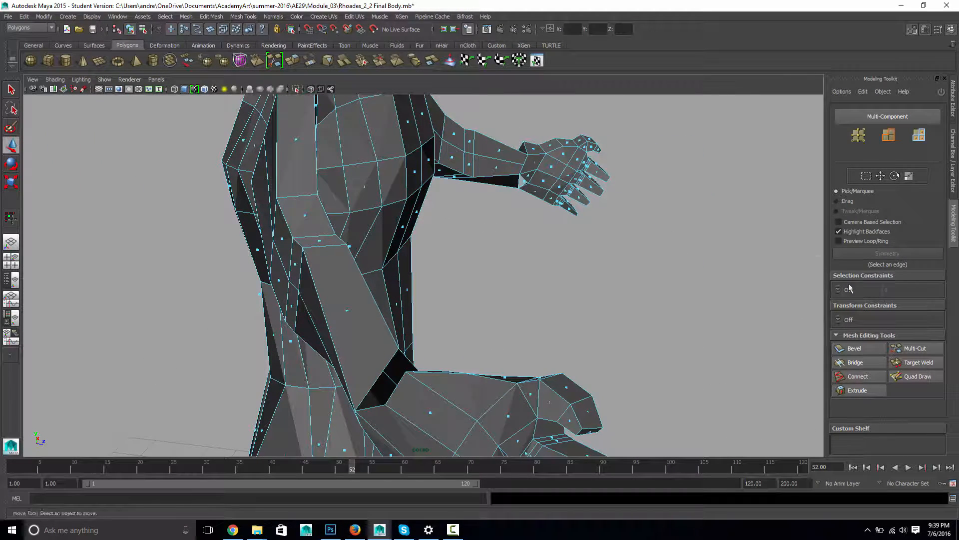
pyautogui.click(904, 348)
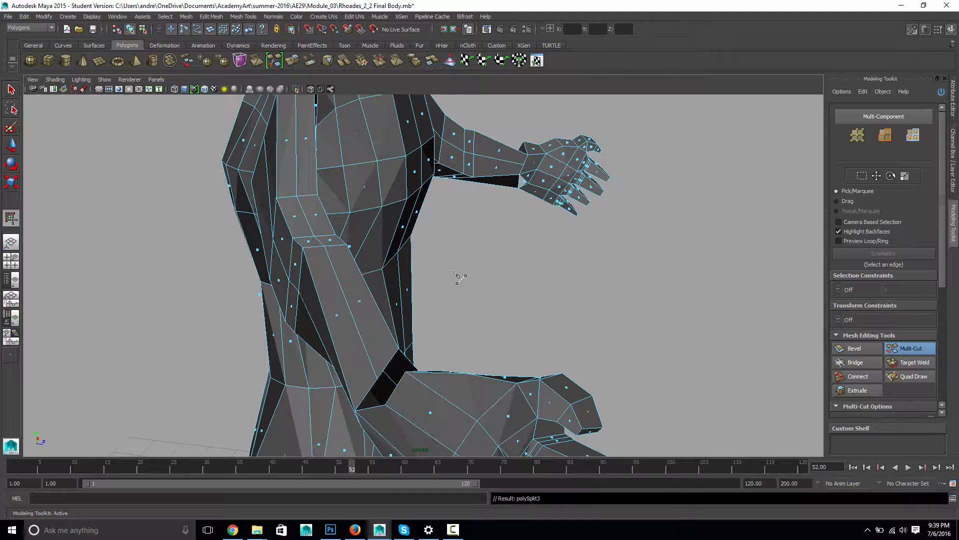
# - Merge the new edge loop's end vertex on the forearm with the facing hand vertex to center
pyautogui.keyDown('alt'); pyautogui.moveTo(475, 278); pyautogui.dragTo(235, 303, button='right'); pyautogui.keyUp('alt')
pyautogui.keyDown('alt'); pyautogui.moveTo(229, 299); pyautogui.dragTo(226, 336); pyautogui.keyUp('alt')
pyautogui.keyDown('alt'); pyautogui.moveTo(226, 336); pyautogui.dragTo(384, 336, button='right'); pyautogui.keyUp('alt')
pyautogui.keyDown('alt'); pyautogui.moveTo(384, 336); pyautogui.dragTo(519, 334); pyautogui.keyUp('alt')
pyautogui.press('q')
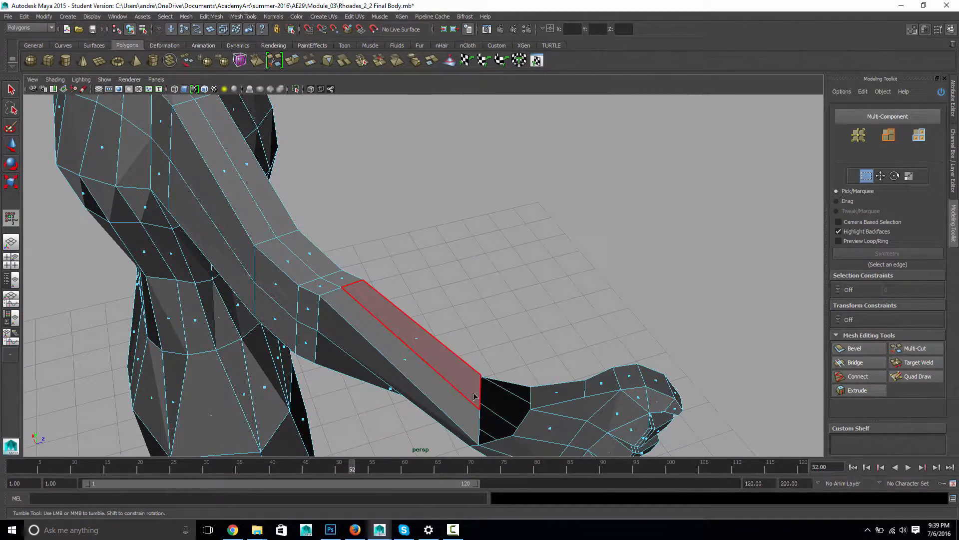
pyautogui.moveTo(472, 395); pyautogui.dragTo(437, 303, button='right')
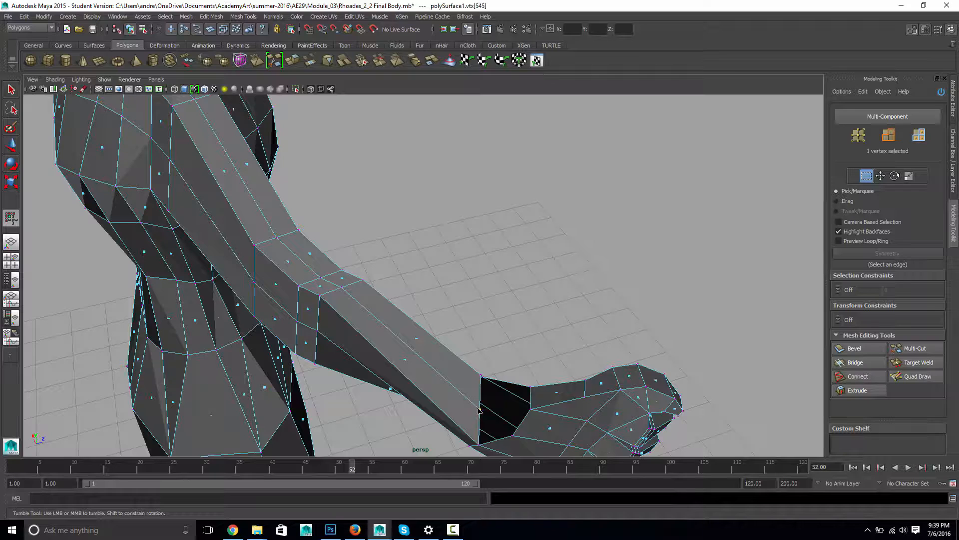
pyautogui.keyDown('alt'); pyautogui.moveTo(493, 409); pyautogui.dragTo(498, 391); pyautogui.keyUp('alt')
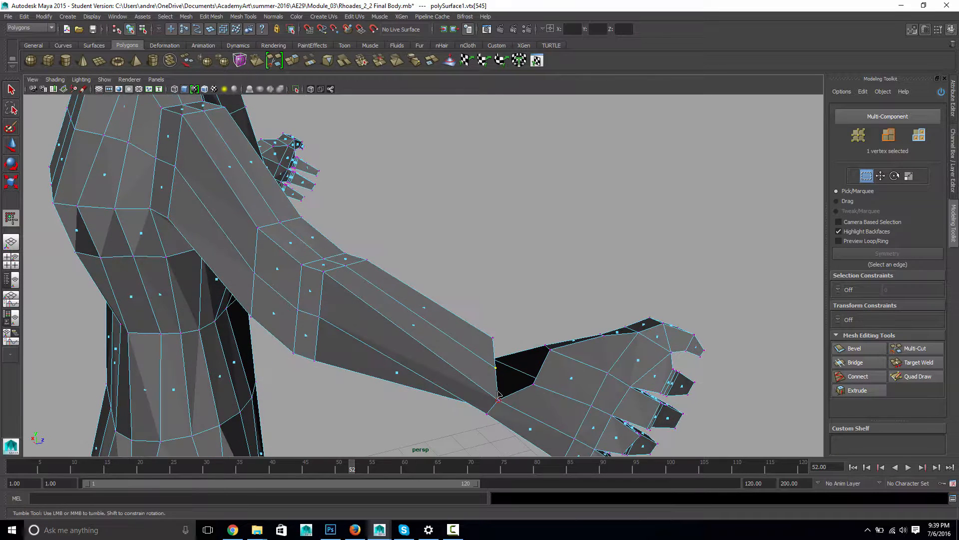
pyautogui.click(12, 90)
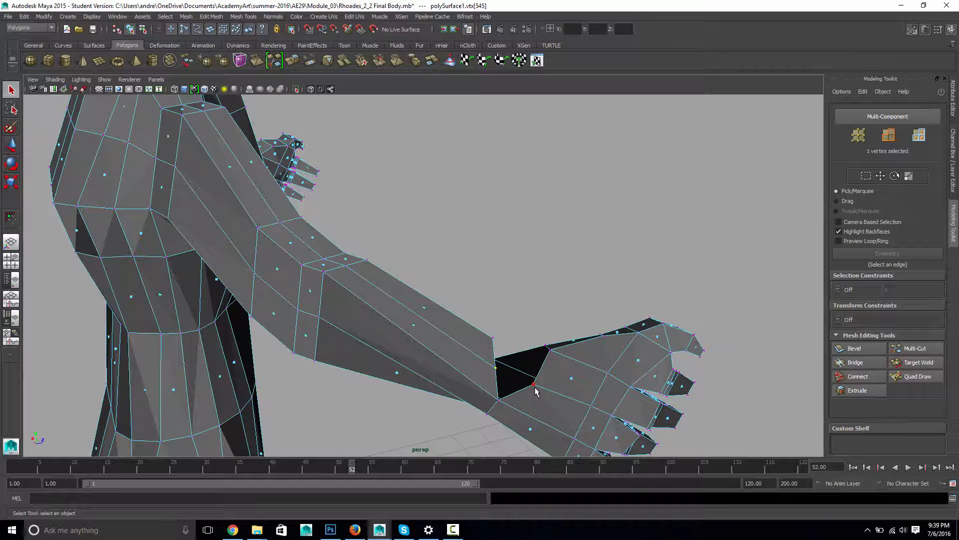
pyautogui.click(243, 17)
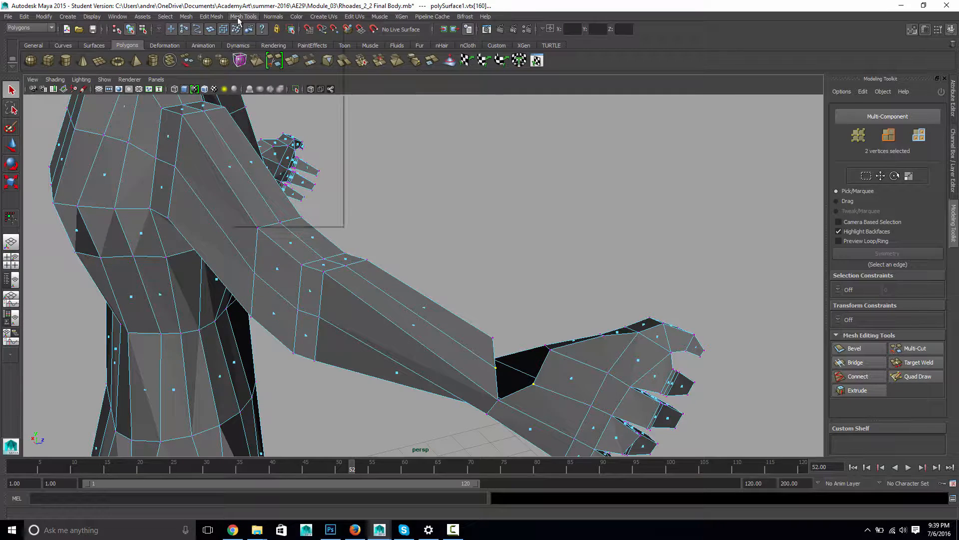
pyautogui.moveTo(211, 16)
pyautogui.click(220, 41)
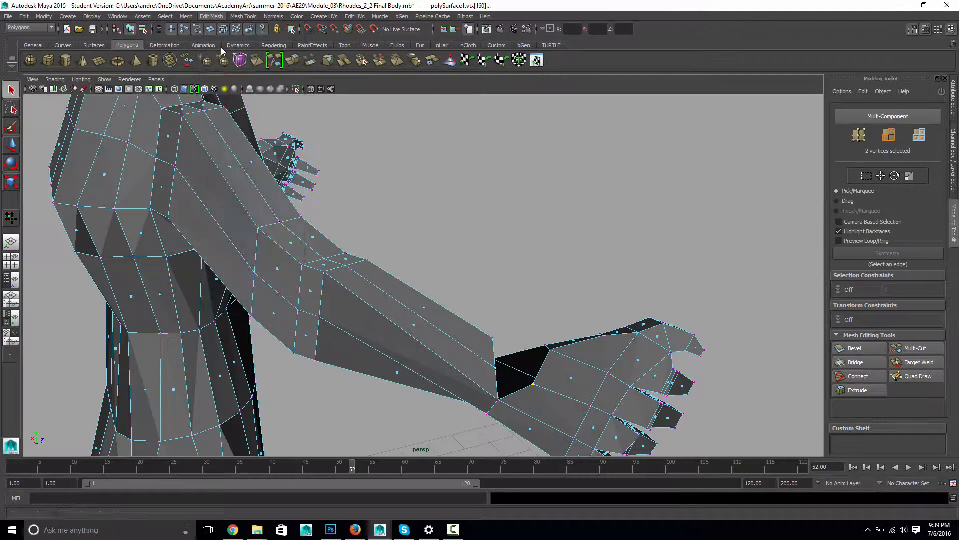
# - Merge the forearm's remaining upper corner vertex with the matching hand vertex at the wrist
pyautogui.keyDown('alt'); pyautogui.moveTo(504, 204); pyautogui.dragTo(378, 406); pyautogui.keyUp('alt')
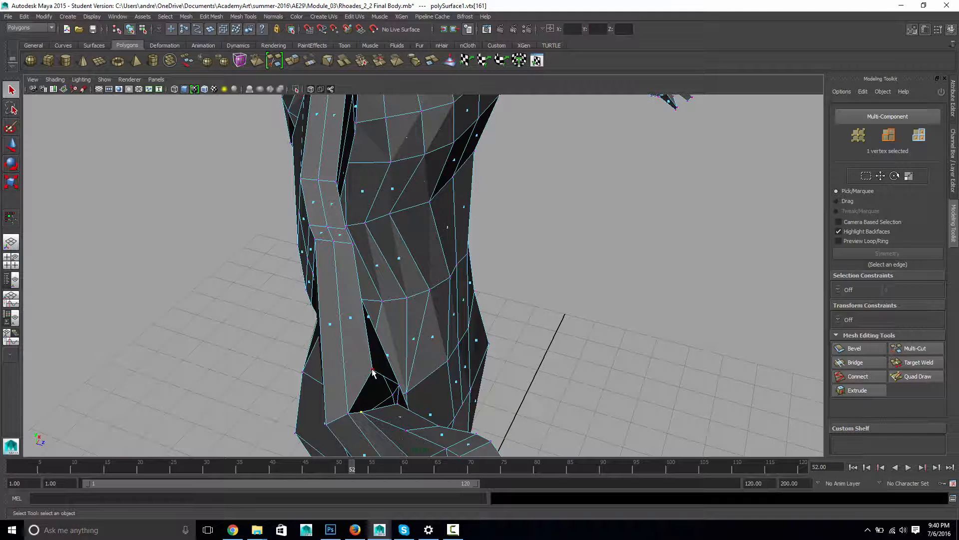
pyautogui.keyDown('alt'); pyautogui.moveTo(532, 369); pyautogui.dragTo(410, 359); pyautogui.keyUp('alt')
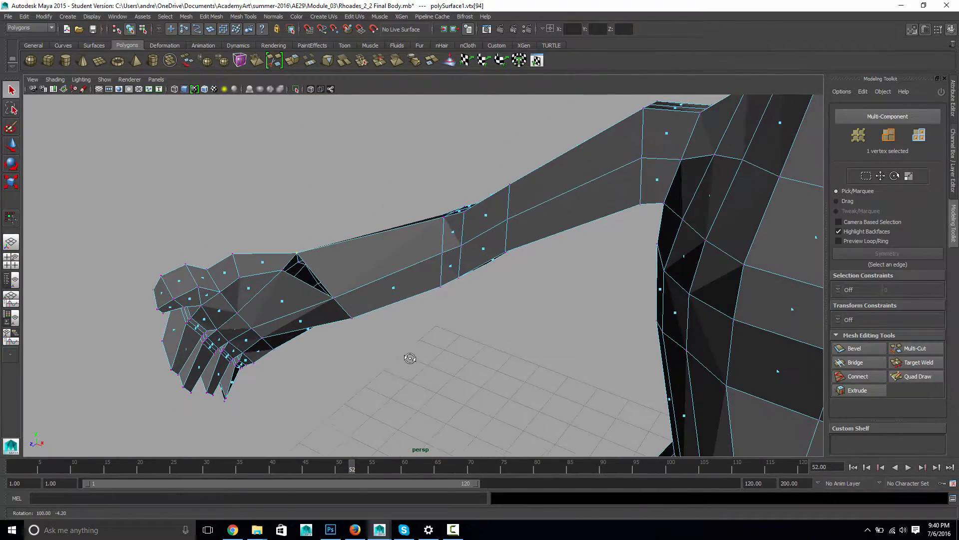
pyautogui.keyDown('alt'); pyautogui.moveTo(85, 275); pyautogui.dragTo(251, 278, button='right'); pyautogui.keyUp('alt')
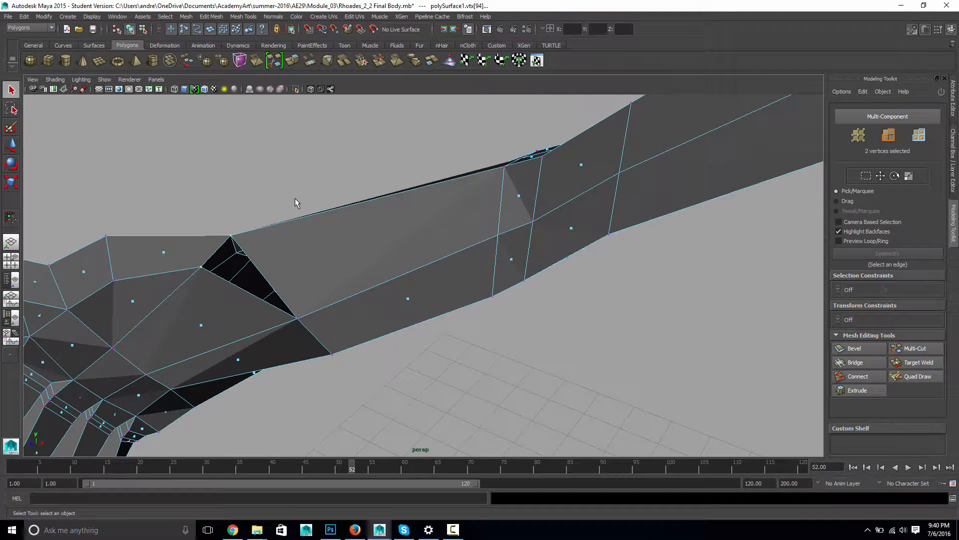
pyautogui.hotkey('ctrl', 'z')
pyautogui.keyDown('alt'); pyautogui.moveTo(265, 214); pyautogui.dragTo(489, 321); pyautogui.keyUp('alt')
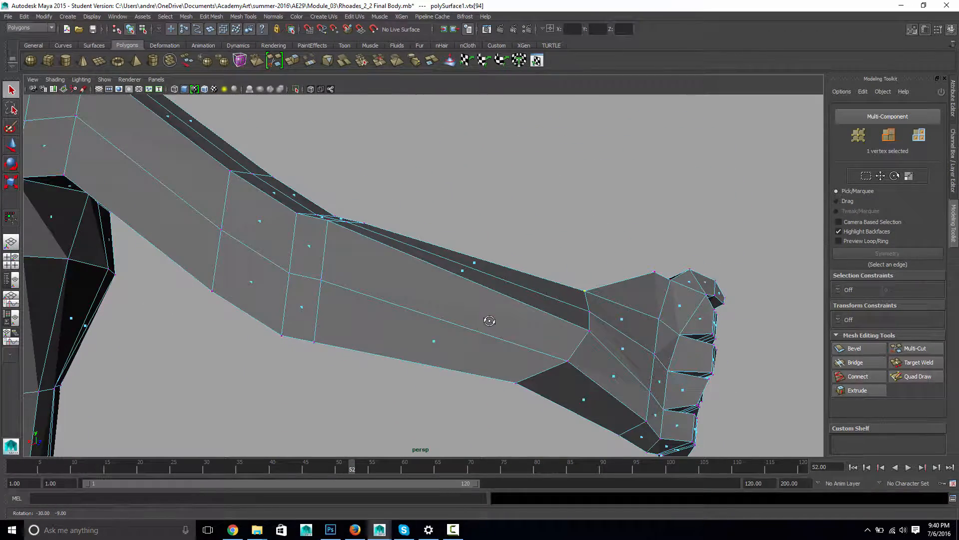
# - Insert an edge loop around the forearm just above the wrist with the Multi-Cut tool
pyautogui.click(905, 348)
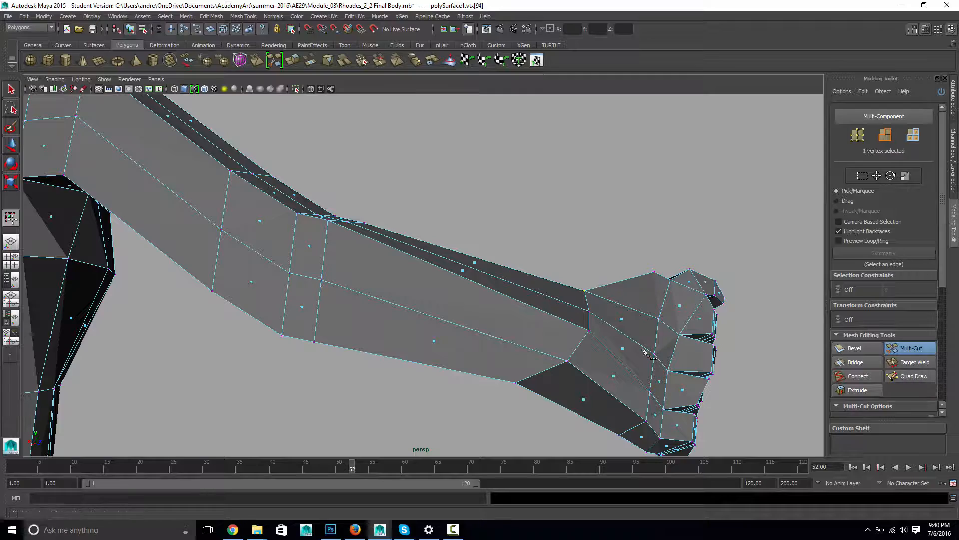
pyautogui.keyDown('ctrl'); pyautogui.click(510, 320); pyautogui.keyUp('ctrl')
pyautogui.click(515, 383)
pyautogui.keyDown('alt'); pyautogui.moveTo(537, 273); pyautogui.dragTo(595, 260); pyautogui.keyUp('alt')
pyautogui.keyDown('alt'); pyautogui.moveTo(588, 313); pyautogui.dragTo(320, 270); pyautogui.keyUp('alt')
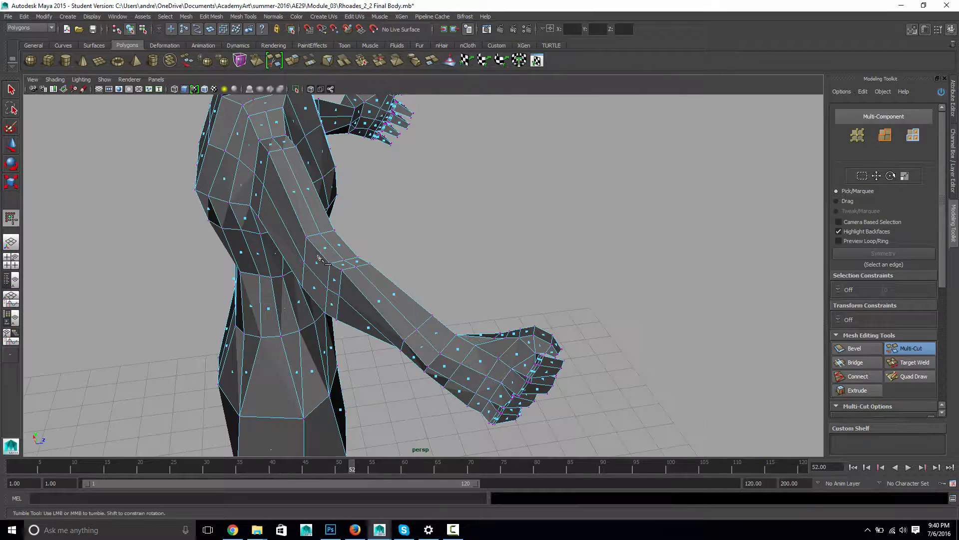
# - Return the body mesh to object mode and activate the Sculpt Geometry Tool on it
pyautogui.moveTo(321, 257); pyautogui.dragTo(359, 243, button='right')
pyautogui.keyDown('alt'); pyautogui.moveTo(536, 267); pyautogui.dragTo(440, 266); pyautogui.keyUp('alt')
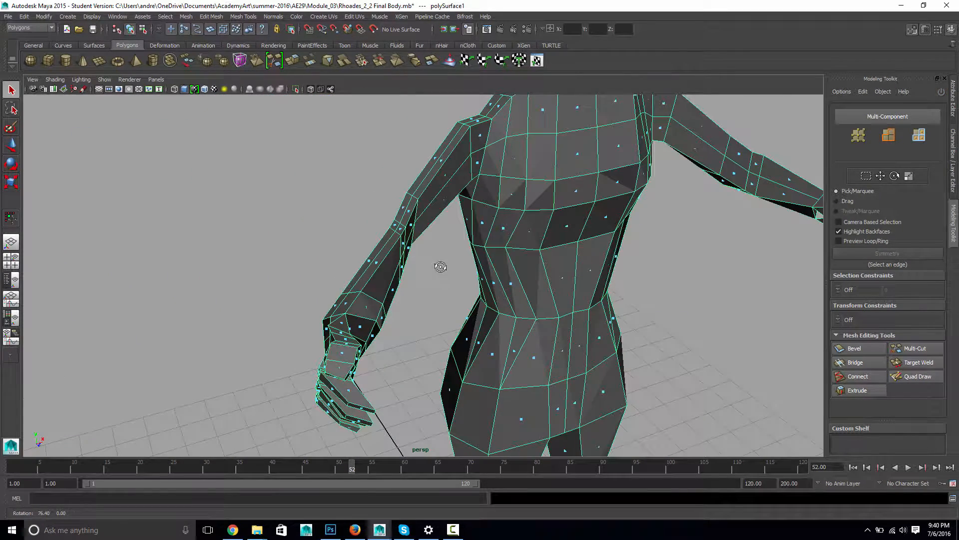
pyautogui.rightClick(400, 259)
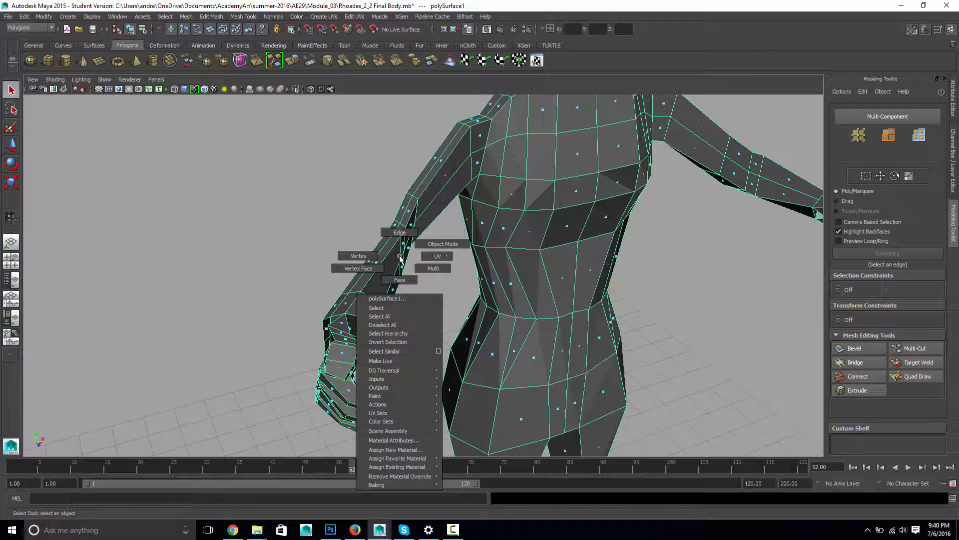
pyautogui.moveTo(398, 396)
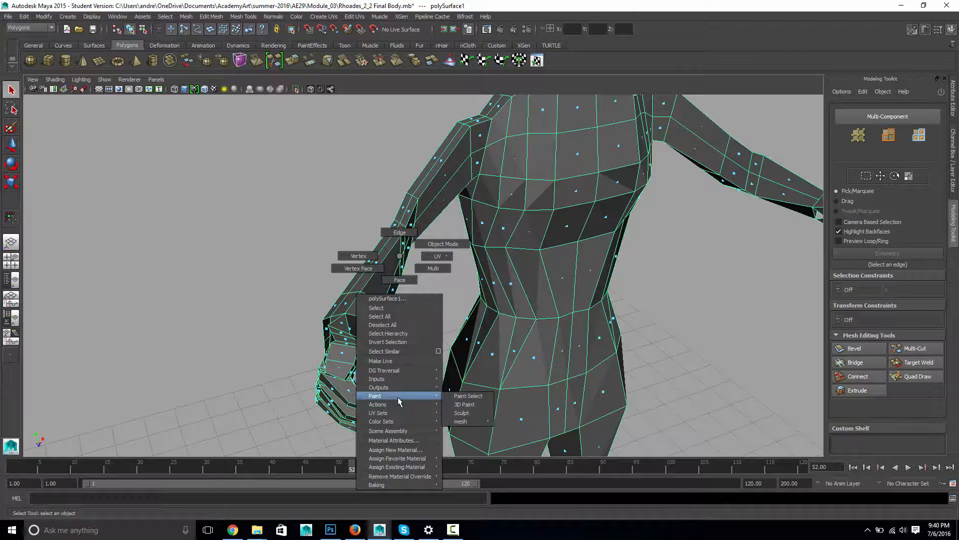
pyautogui.click(471, 412)
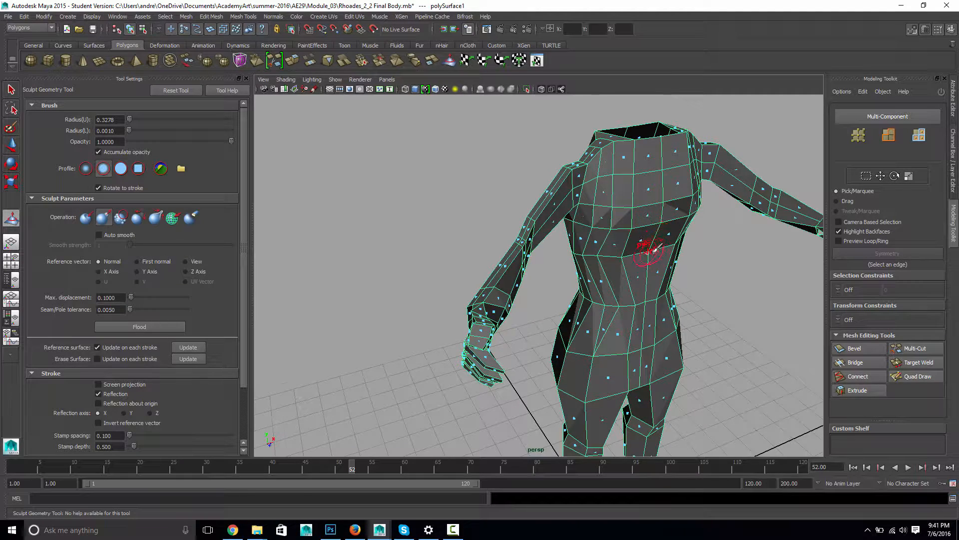
# - Switch the sculpt brush's stroke reflection off and back on
pyautogui.scroll(-4, 651, 247)
pyautogui.keyDown('alt'); pyautogui.moveTo(707, 260); pyautogui.dragTo(499, 294); pyautogui.keyUp('alt')
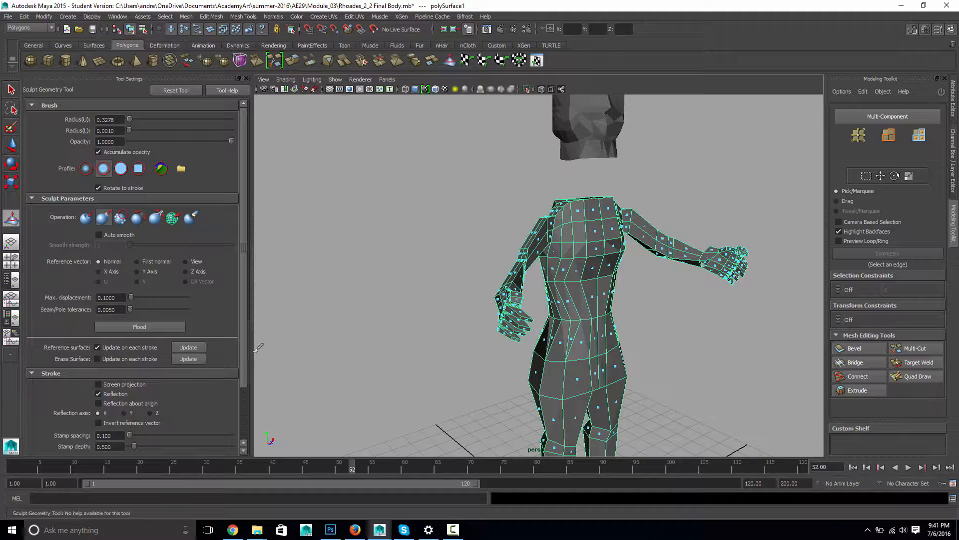
pyautogui.click(35, 374)
pyautogui.click(35, 374)
pyautogui.click(119, 392)
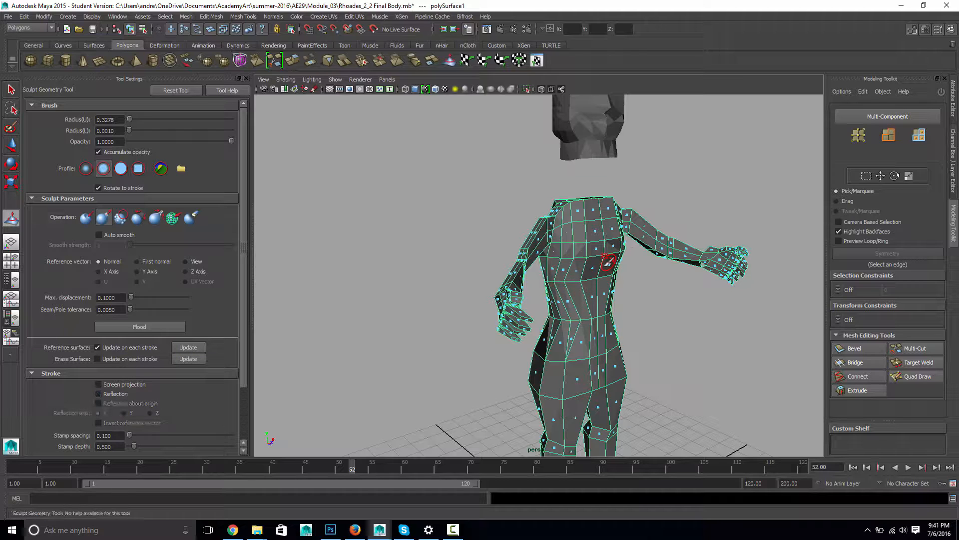
pyautogui.click(155, 393)
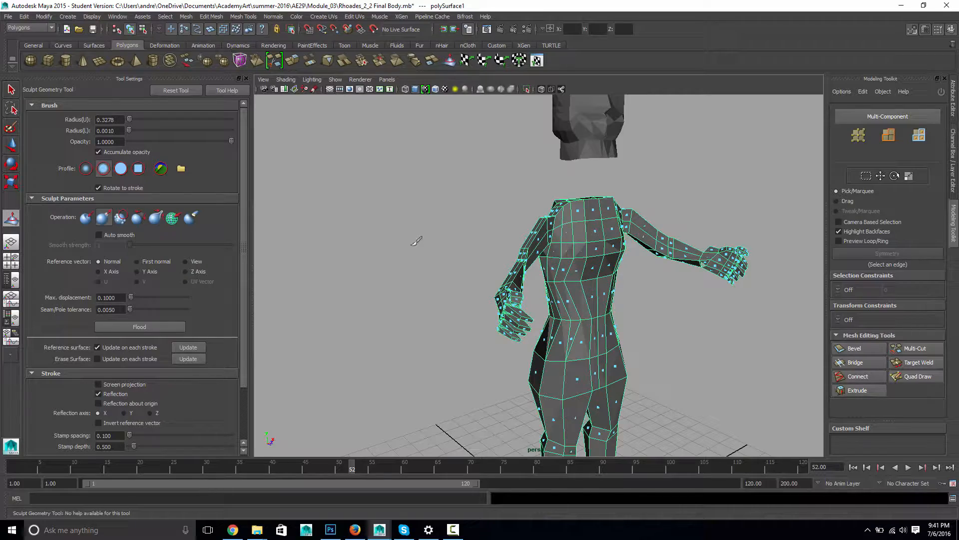
pyautogui.keyDown('alt'); pyautogui.moveTo(565, 240); pyautogui.dragTo(741, 271, button='right'); pyautogui.keyUp('alt')
pyautogui.moveTo(743, 272)
pyautogui.keyDown('alt'); pyautogui.mouseDown()
pyautogui.moveTo(668, 290)
pyautogui.moveTo(684, 286)
pyautogui.moveTo(706, 302)
pyautogui.moveTo(758, 278)
pyautogui.mouseUp(); pyautogui.keyUp('alt')
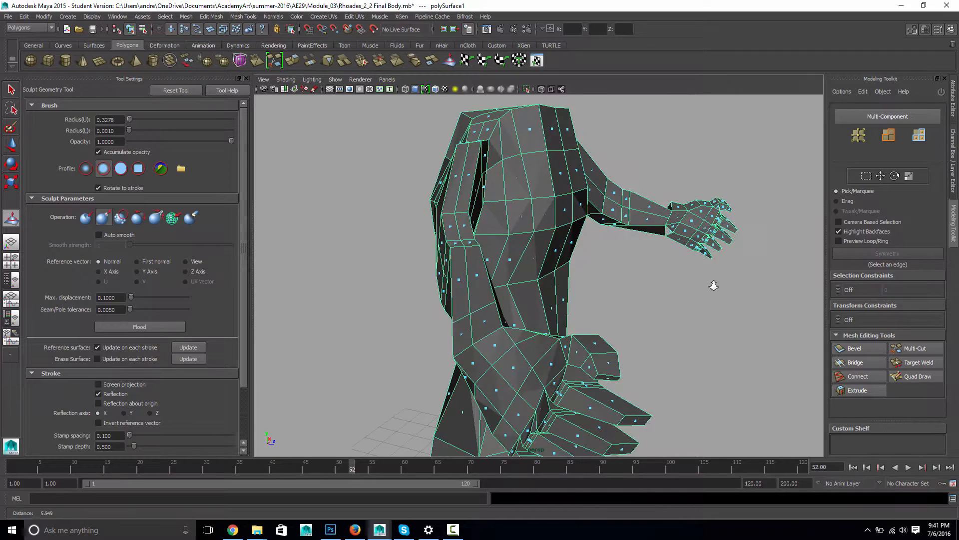
pyautogui.keyDown('alt'); pyautogui.moveTo(714, 286); pyautogui.dragTo(462, 295, button='right'); pyautogui.keyUp('alt')
pyautogui.keyDown('alt'); pyautogui.moveTo(617, 346); pyautogui.dragTo(511, 360); pyautogui.keyUp('alt')
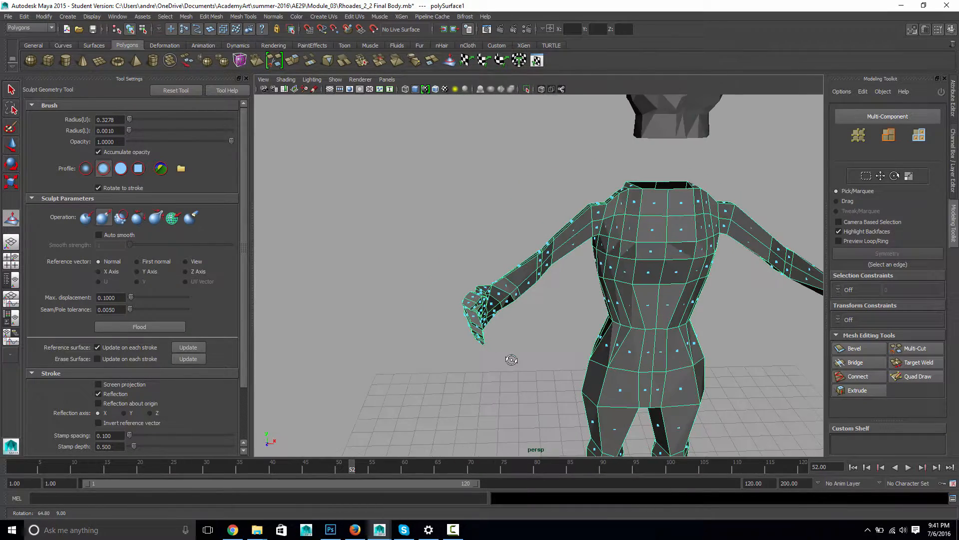
# - Set the sculpt operation to Smooth and flood the whole body mesh twice
pyautogui.click(120, 217)
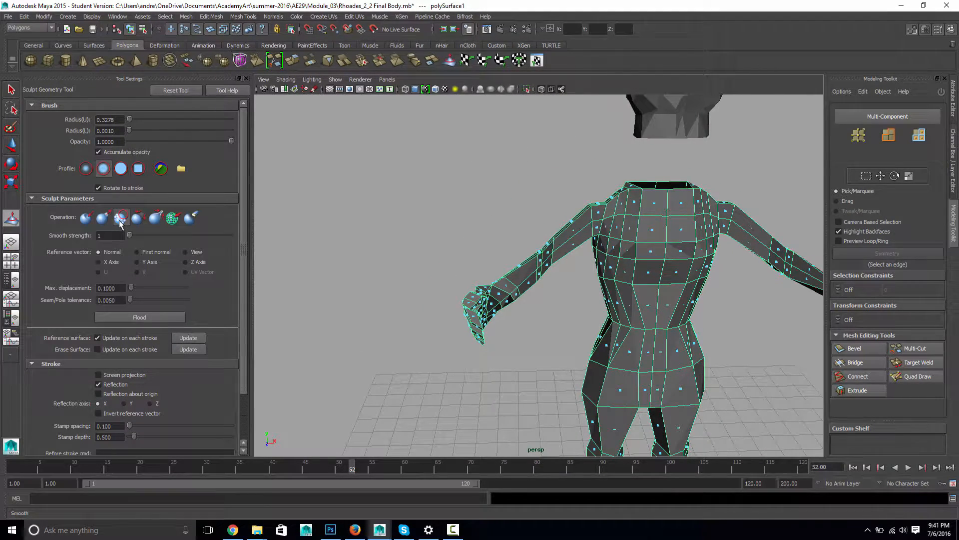
pyautogui.click(140, 318)
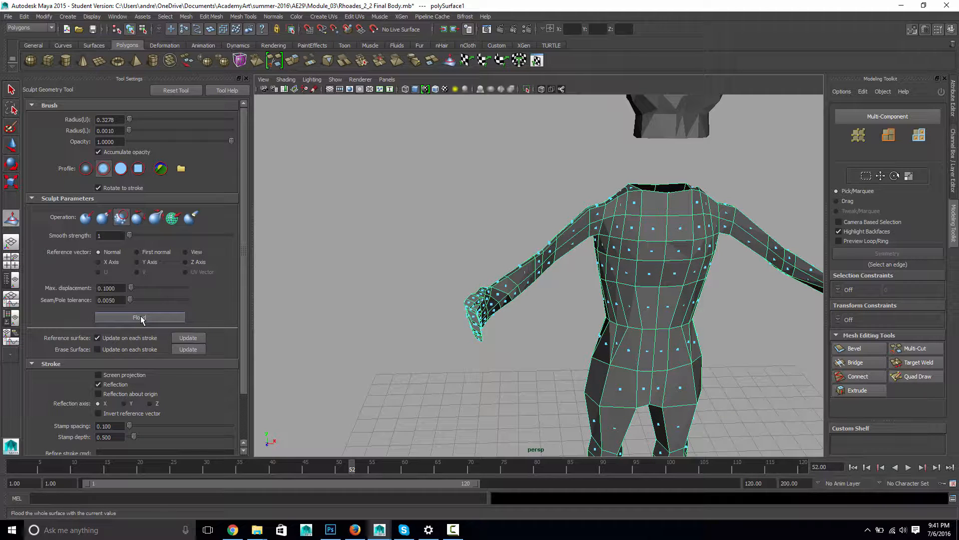
pyautogui.moveTo(332, 291)
pyautogui.keyDown('alt'); pyautogui.mouseDown()
pyautogui.moveTo(552, 266)
pyautogui.moveTo(608, 241)
pyautogui.mouseUp(); pyautogui.keyUp('alt')
pyautogui.click(137, 318)
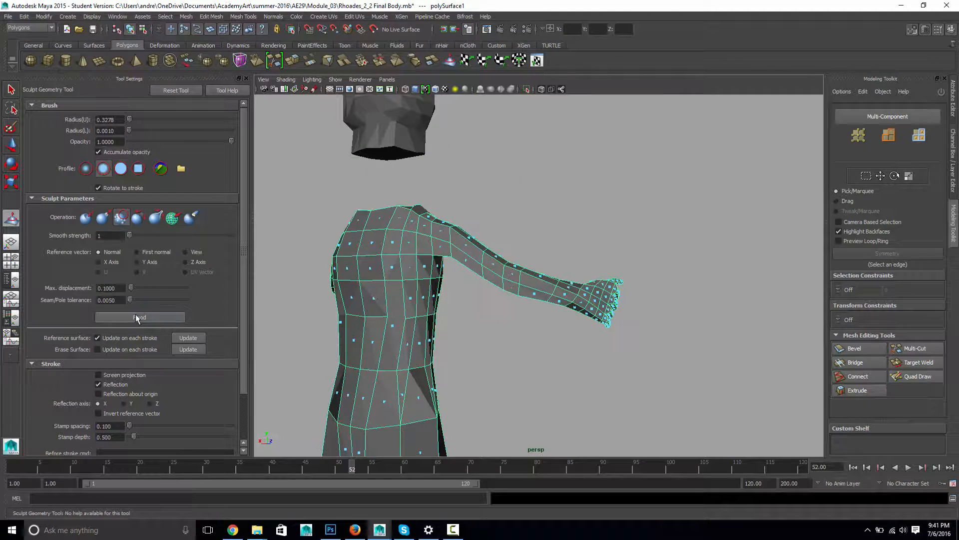
pyautogui.keyDown('alt'); pyautogui.moveTo(463, 338); pyautogui.dragTo(561, 329); pyautogui.keyUp('alt')
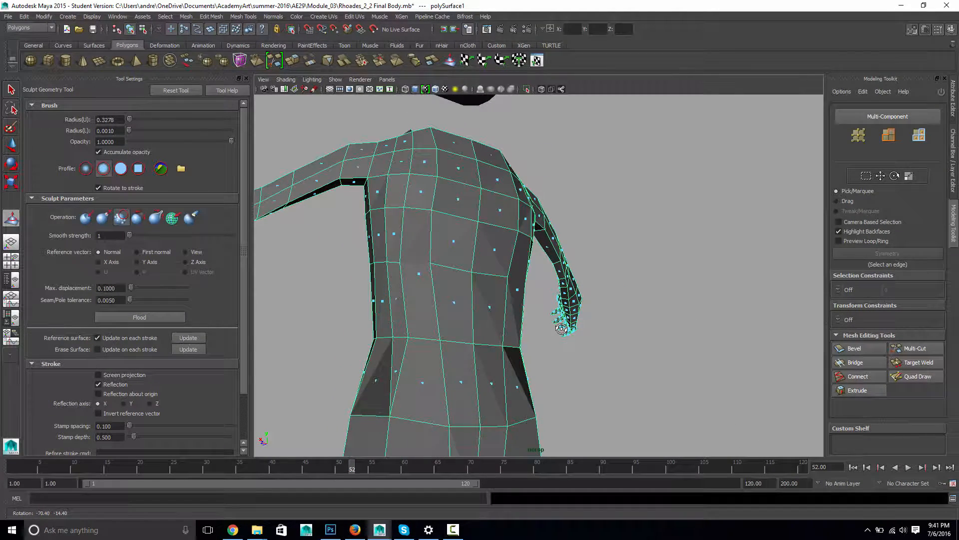
# - Leave sculpting and activate the Multi-Cut tool on the body mesh
pyautogui.press('q')
pyautogui.keyDown('alt'); pyautogui.moveTo(425, 260); pyautogui.dragTo(488, 277); pyautogui.keyUp('alt')
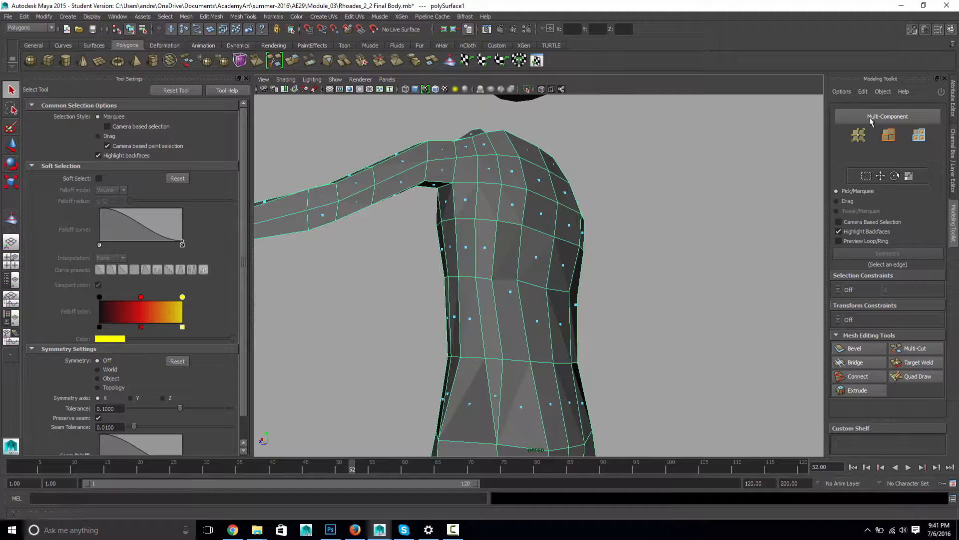
pyautogui.click(913, 349)
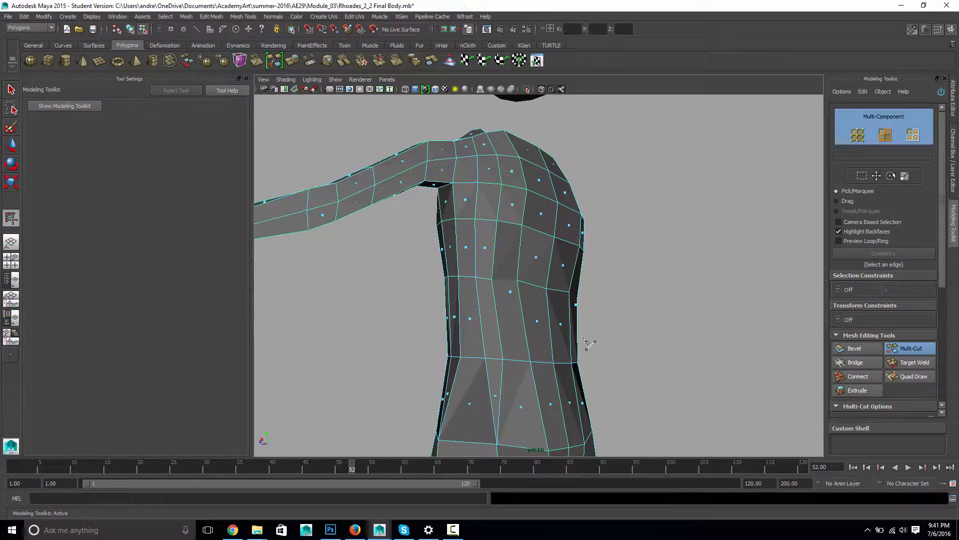
pyautogui.keyDown('alt'); pyautogui.moveTo(520, 283); pyautogui.dragTo(472, 333); pyautogui.keyUp('alt')
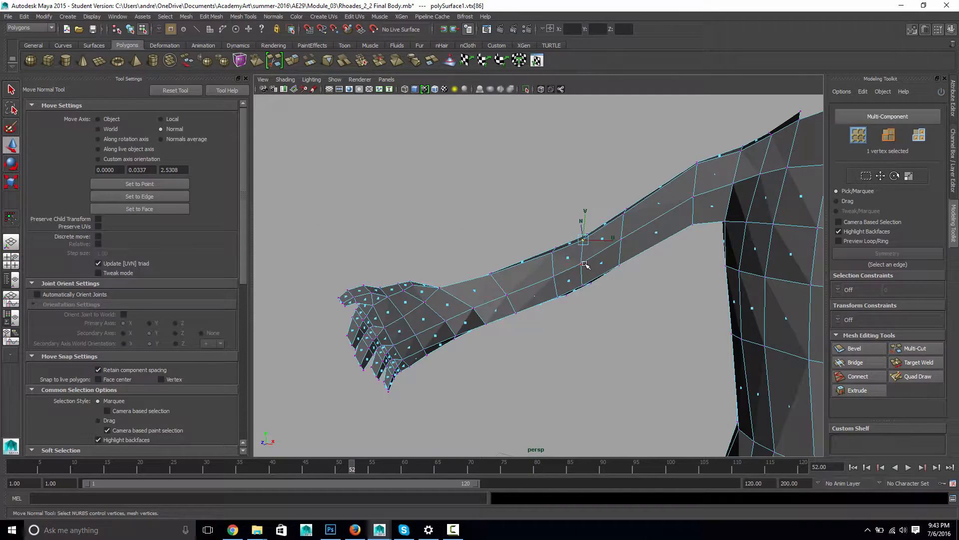
# - Select the vertex loop around the elbow and turn off the display of polygon face centers
pyautogui.click(585, 264)
pyautogui.keyDown('alt'); pyautogui.moveTo(584, 328); pyautogui.dragTo(604, 329); pyautogui.keyUp('alt')
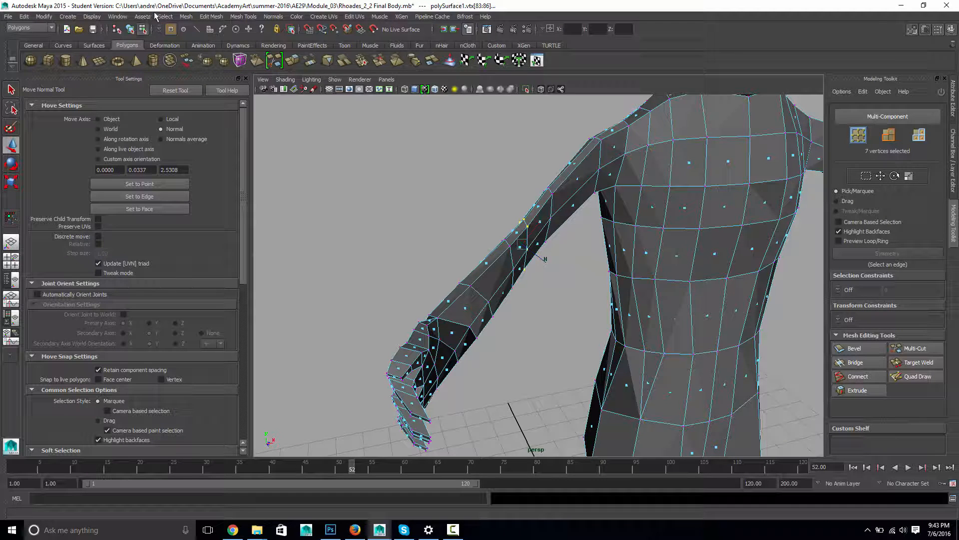
pyautogui.click(90, 17)
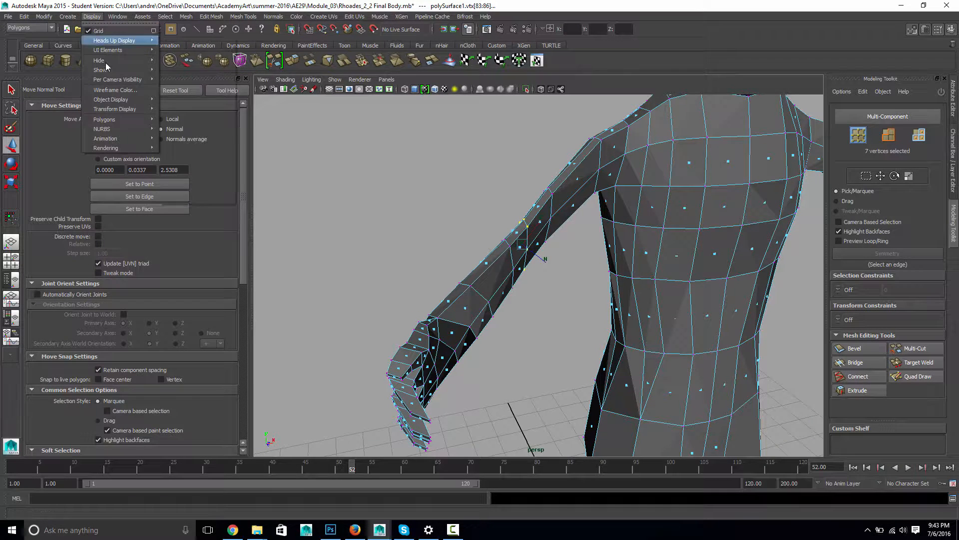
pyautogui.moveTo(120, 119)
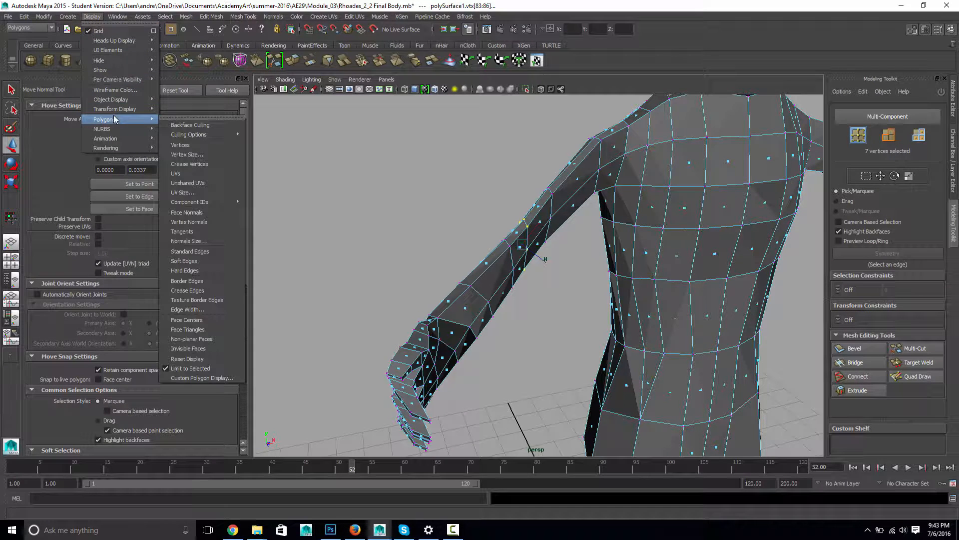
pyautogui.click(186, 320)
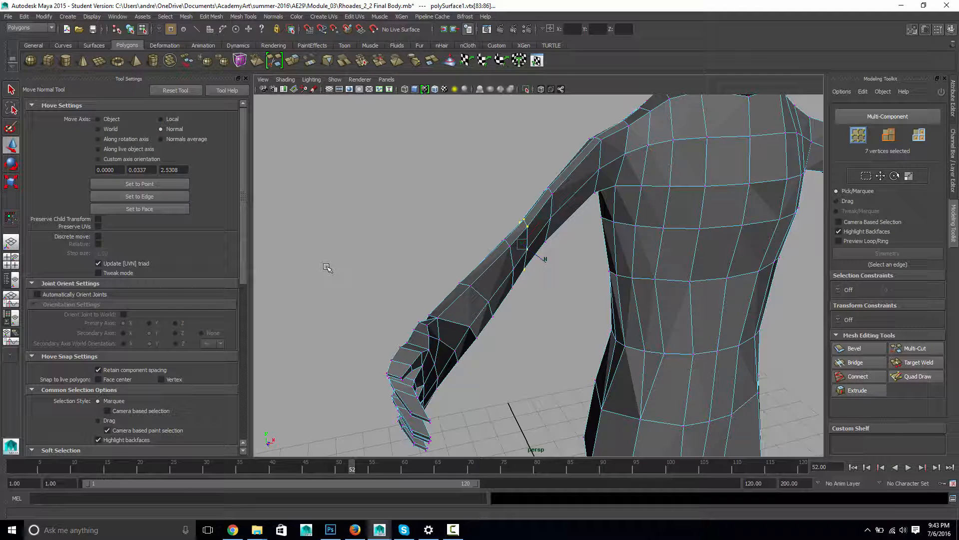
# - Grow the vertex selection along the arm from shoulder to wrist and push the selected vertices outward along their normals
pyautogui.hotkey('shift', '.')
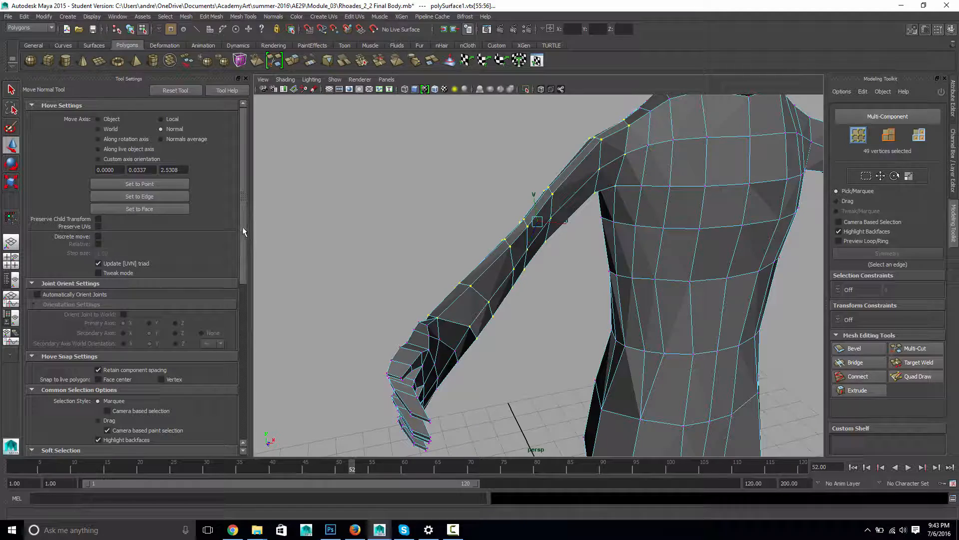
pyautogui.moveTo(244, 231); pyautogui.dragTo(310, 235)
pyautogui.keyDown('alt'); pyautogui.moveTo(440, 215); pyautogui.dragTo(455, 201); pyautogui.keyUp('alt')
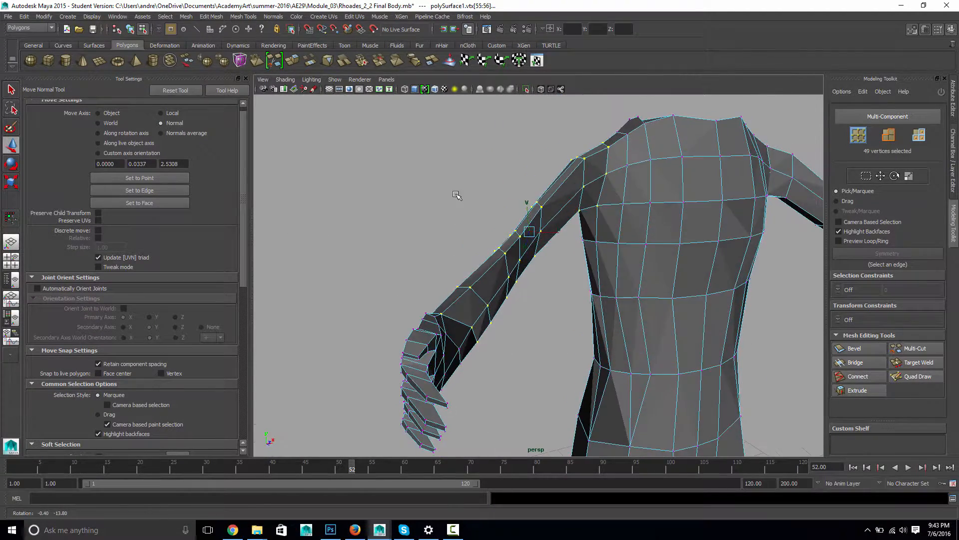
pyautogui.keyDown('alt'); pyautogui.moveTo(455, 206); pyautogui.dragTo(728, 230, button='right'); pyautogui.keyUp('alt')
pyautogui.keyDown('alt'); pyautogui.moveTo(569, 220); pyautogui.dragTo(497, 293); pyautogui.keyUp('alt')
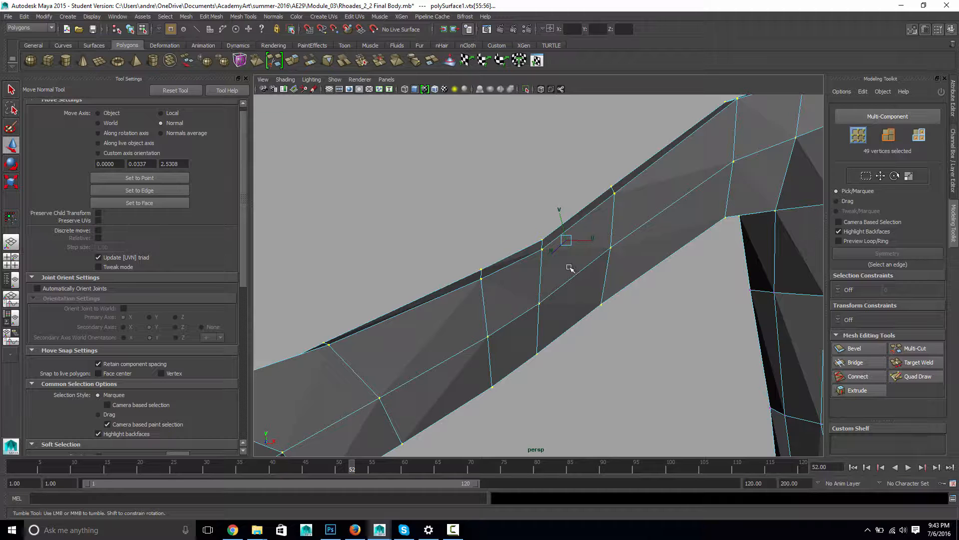
pyautogui.keyDown('alt'); pyautogui.moveTo(559, 289); pyautogui.dragTo(643, 344); pyautogui.keyUp('alt')
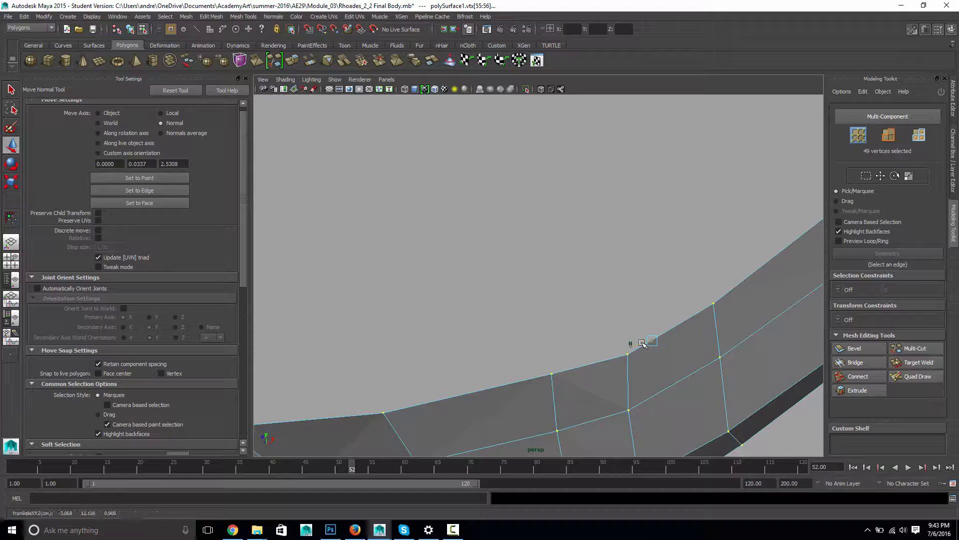
pyautogui.keyDown('alt'); pyautogui.moveTo(570, 324); pyautogui.dragTo(453, 350); pyautogui.keyUp('alt')
pyautogui.keyDown('alt'); pyautogui.moveTo(454, 350); pyautogui.dragTo(251, 339, button='right'); pyautogui.keyUp('alt')
pyautogui.keyDown('alt'); pyautogui.moveTo(528, 311); pyautogui.dragTo(455, 304); pyautogui.keyUp('alt')
pyautogui.moveTo(474, 232); pyautogui.dragTo(472, 234, button='middle')
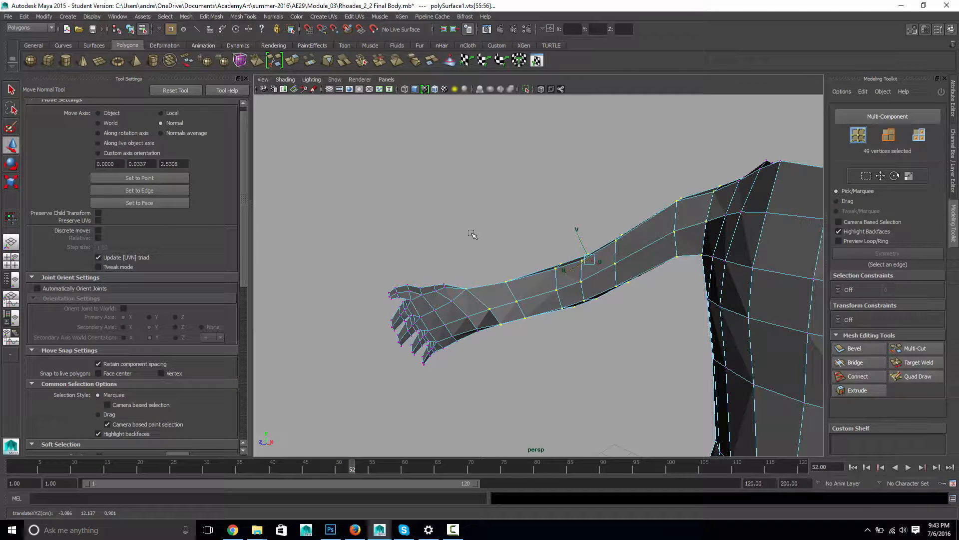
pyautogui.keyDown('alt'); pyautogui.moveTo(475, 239); pyautogui.dragTo(436, 241); pyautogui.keyUp('alt')
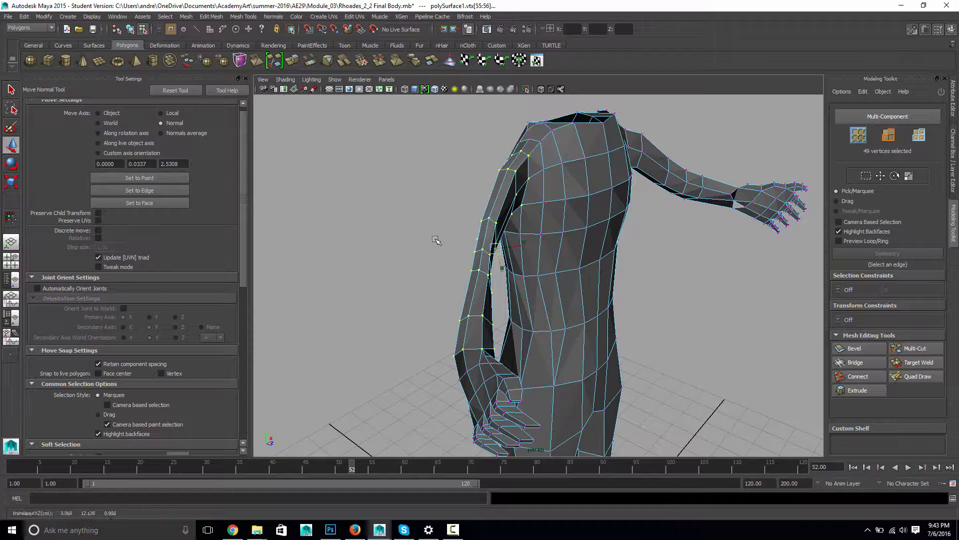
pyautogui.moveTo(435, 241)
pyautogui.mouseDown(button='middle')
pyautogui.moveTo(464, 241)
pyautogui.moveTo(447, 242)
pyautogui.mouseUp(button='middle')
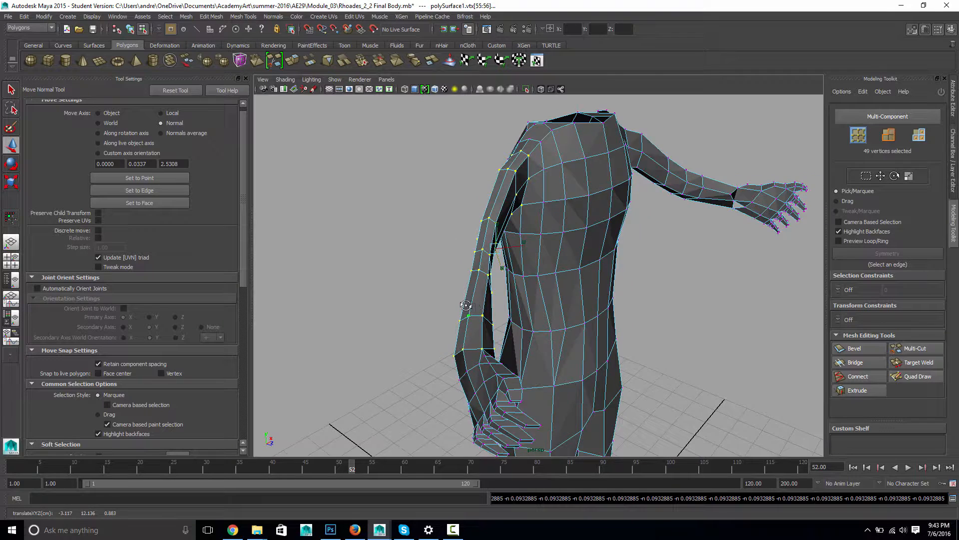
pyautogui.keyDown('alt'); pyautogui.moveTo(467, 304); pyautogui.dragTo(373, 295); pyautogui.keyUp('alt')
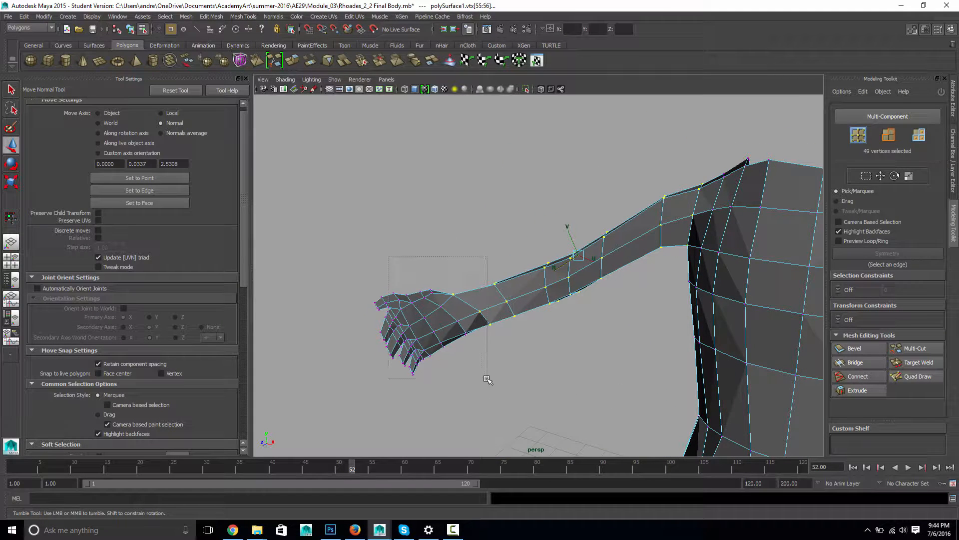
# - Remove the wrist vertices from the selection and adjust the remaining arm vertices along their normals
pyautogui.keyDown('ctrl'); pyautogui.moveTo(477, 371); pyautogui.dragTo(349, 252); pyautogui.keyUp('ctrl')
pyautogui.moveTo(583, 263); pyautogui.dragTo(578, 259)
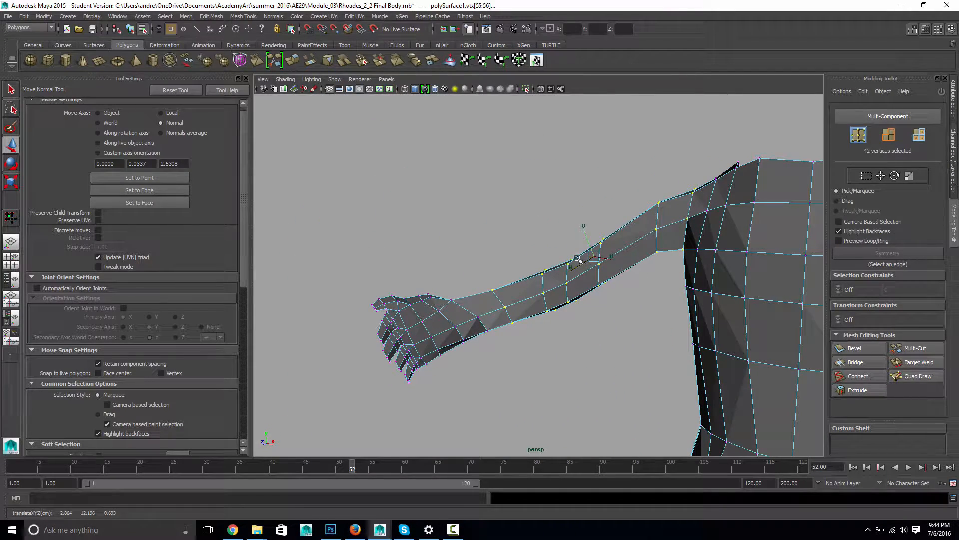
pyautogui.keyDown('alt'); pyautogui.moveTo(539, 234); pyautogui.dragTo(643, 240); pyautogui.keyUp('alt')
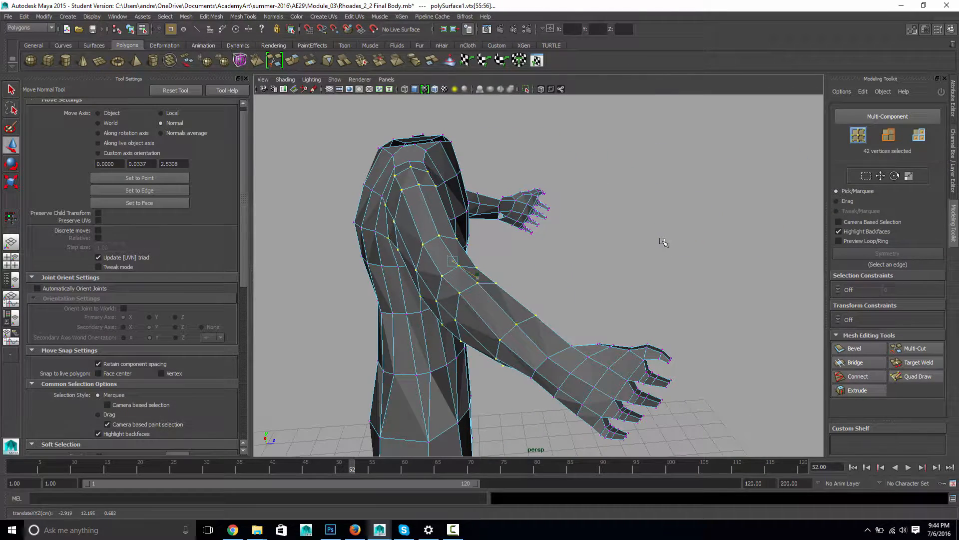
pyautogui.keyDown('alt'); pyautogui.moveTo(640, 273); pyautogui.dragTo(481, 284); pyautogui.keyUp('alt')
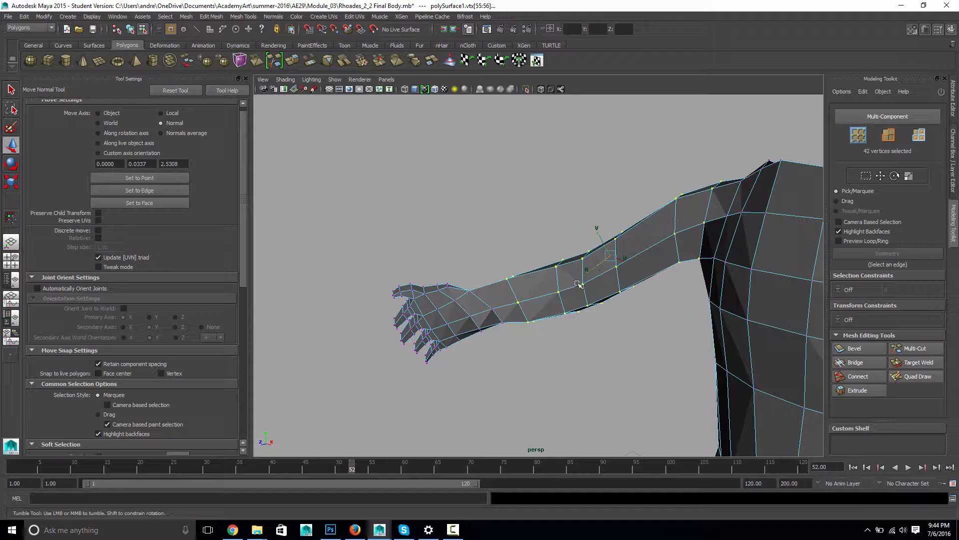
# - Set the Move tool's axis to Object and close the tool settings
pyautogui.click(107, 114)
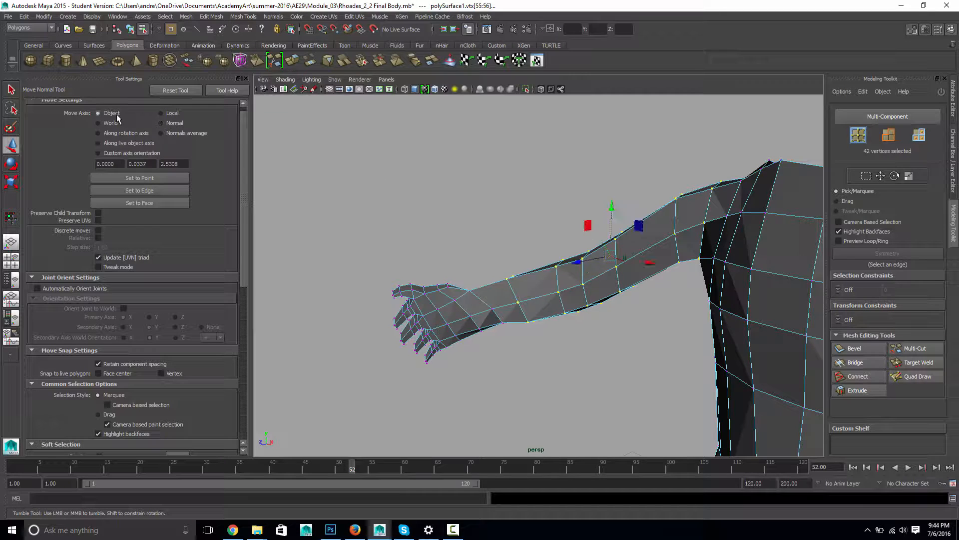
pyautogui.click(246, 79)
pyautogui.keyDown('alt'); pyautogui.moveTo(450, 353); pyautogui.dragTo(565, 363); pyautogui.keyUp('alt')
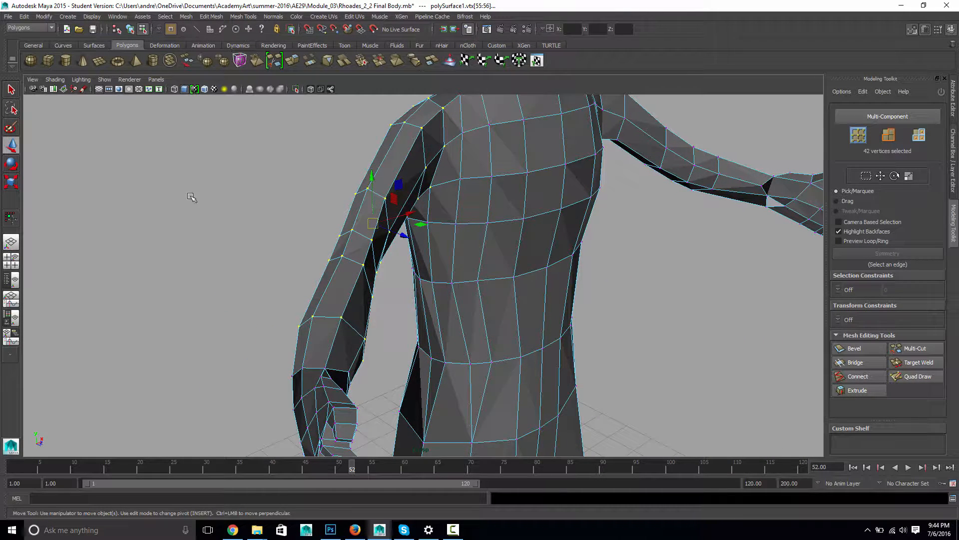
# - Activate the Sculpt Geometry Tool with the arm vertices selected and flood them with the Smooth operation
pyautogui.rightClick(358, 206)
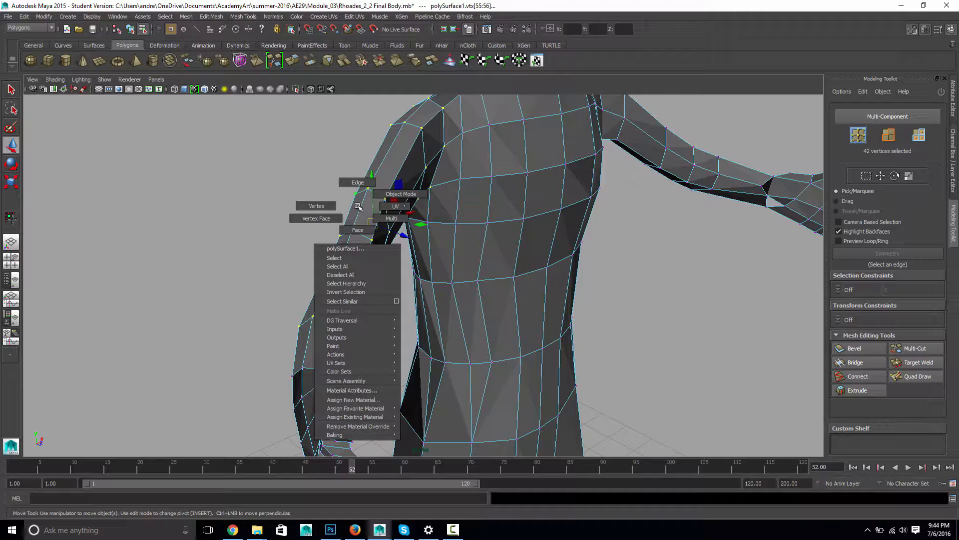
pyautogui.moveTo(365, 349)
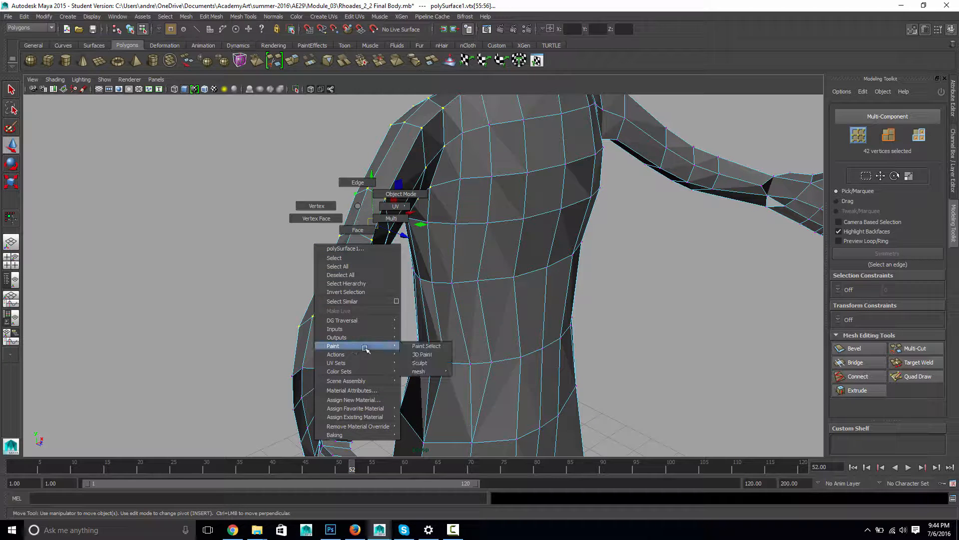
pyautogui.click(433, 363)
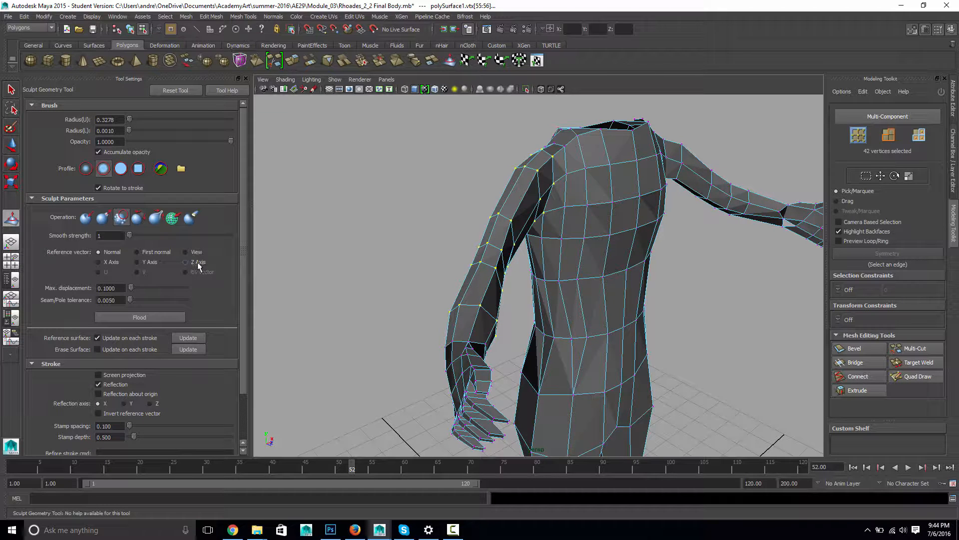
pyautogui.click(133, 317)
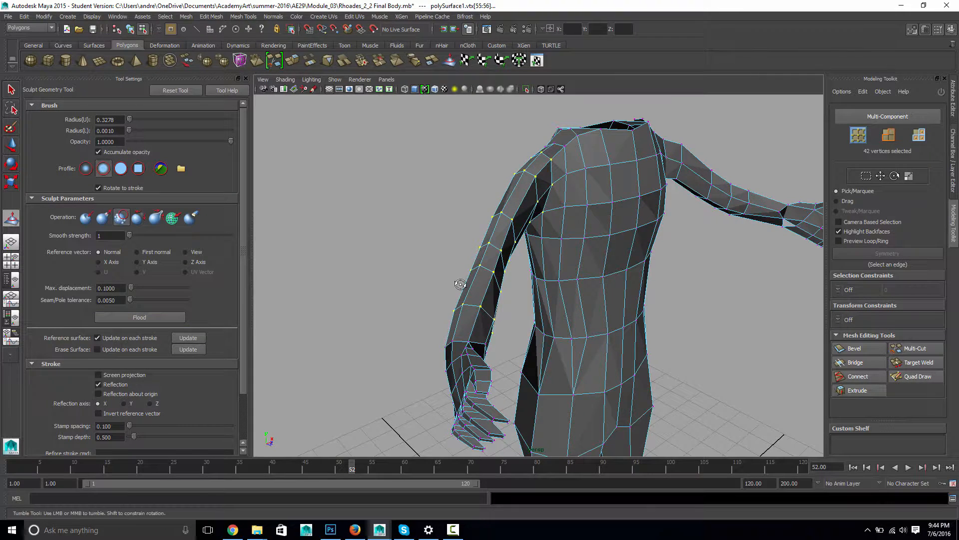
pyautogui.keyDown('alt'); pyautogui.moveTo(557, 287); pyautogui.dragTo(578, 281); pyautogui.keyUp('alt')
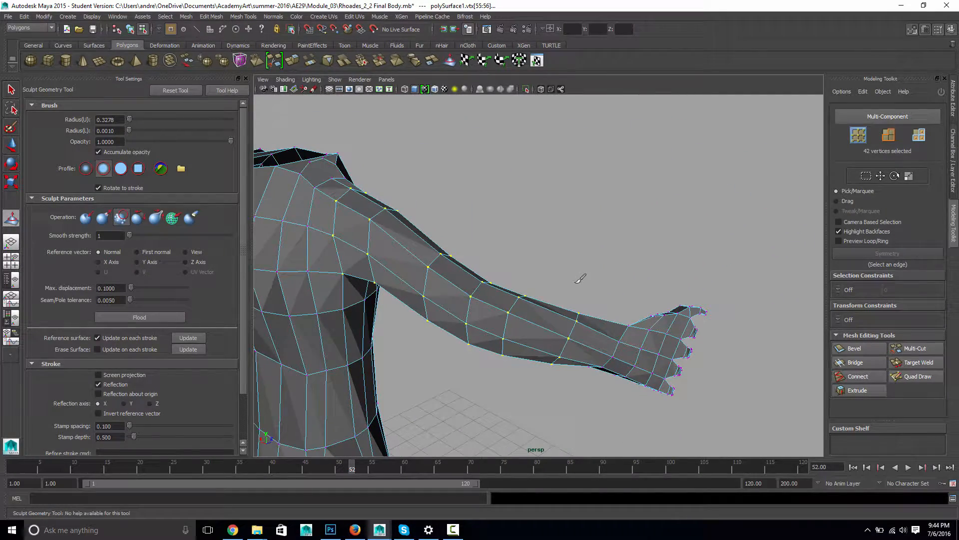
# - Leave sculpting and reposition the single vertex on the back of the elbow with the Move tool
pyautogui.press('q')
pyautogui.moveTo(478, 318); pyautogui.dragTo(478, 320, button='right')
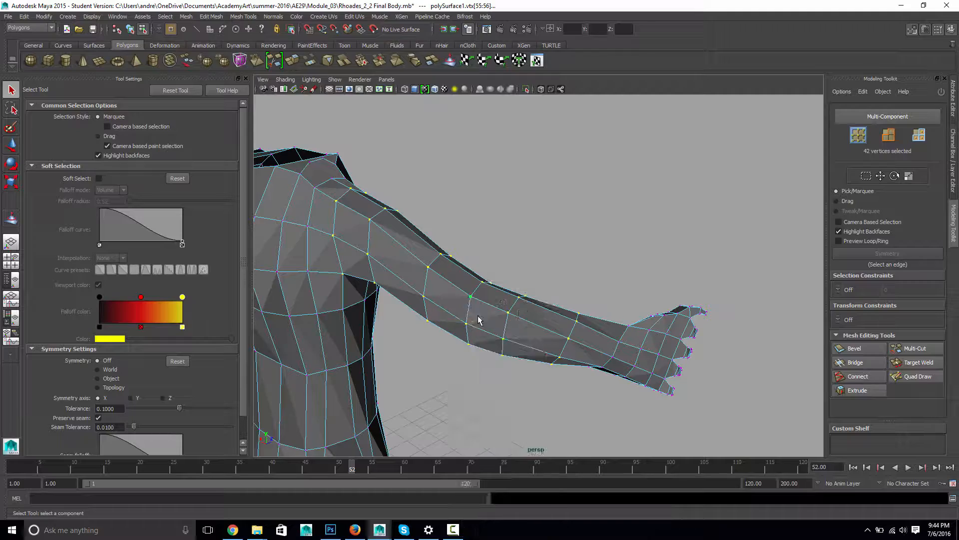
pyautogui.click(467, 322)
pyautogui.keyDown('alt'); pyautogui.moveTo(450, 373); pyautogui.dragTo(434, 327); pyautogui.keyUp('alt')
pyautogui.press('w')
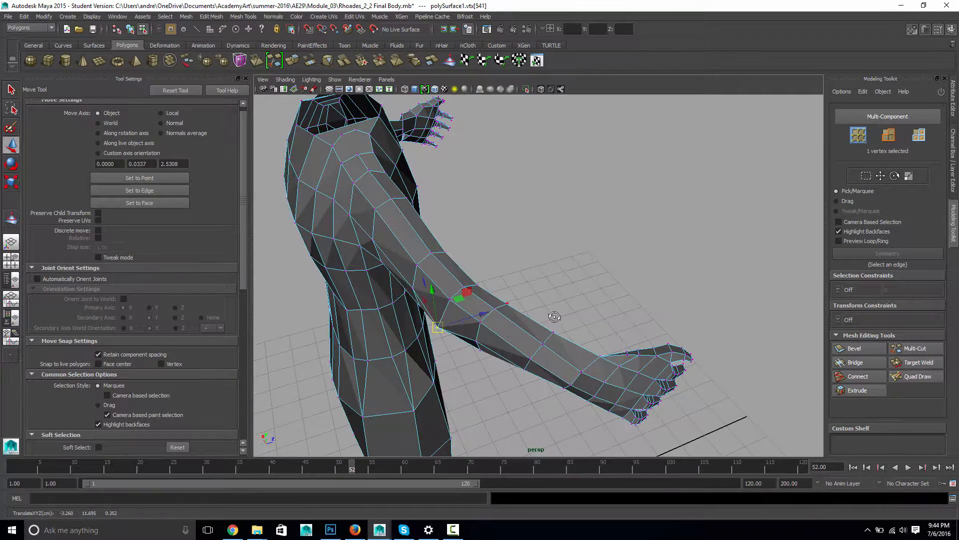
pyautogui.keyDown('alt'); pyautogui.moveTo(554, 315); pyautogui.dragTo(409, 306); pyautogui.keyUp('alt')
# - Nudge the middle vertex on the front side of the elbow slightly up to even out the arm's edge flow
pyautogui.click(563, 279)
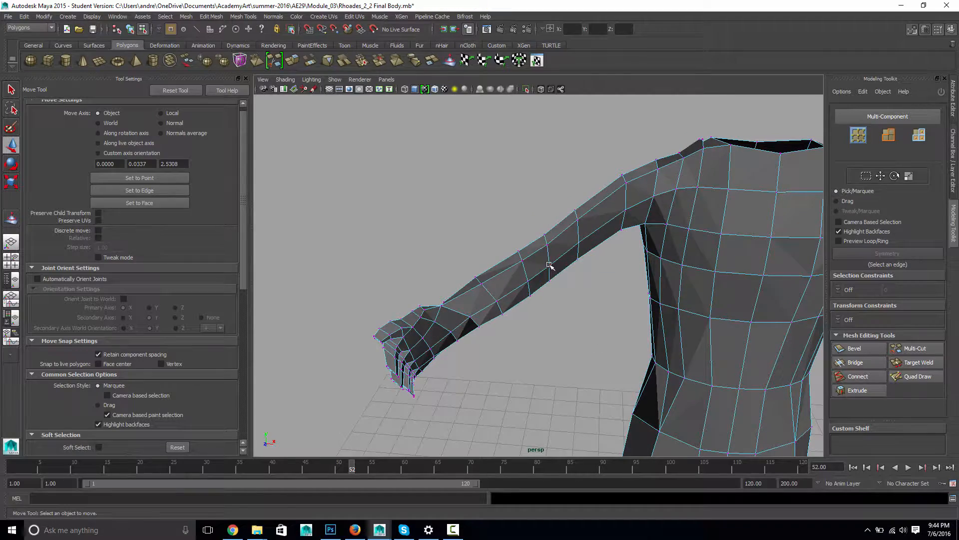
pyautogui.click(550, 265)
pyautogui.moveTo(550, 265); pyautogui.dragTo(548, 262)
pyautogui.click(578, 331)
pyautogui.keyDown('alt'); pyautogui.moveTo(579, 331); pyautogui.dragTo(424, 230); pyautogui.keyUp('alt')
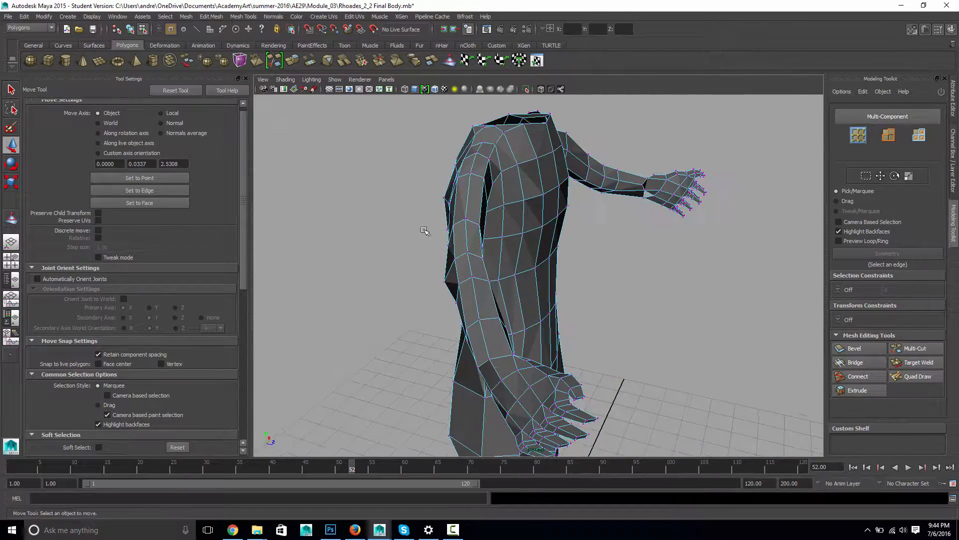
pyautogui.keyDown('alt'); pyautogui.moveTo(507, 259); pyautogui.dragTo(511, 316); pyautogui.keyUp('alt')
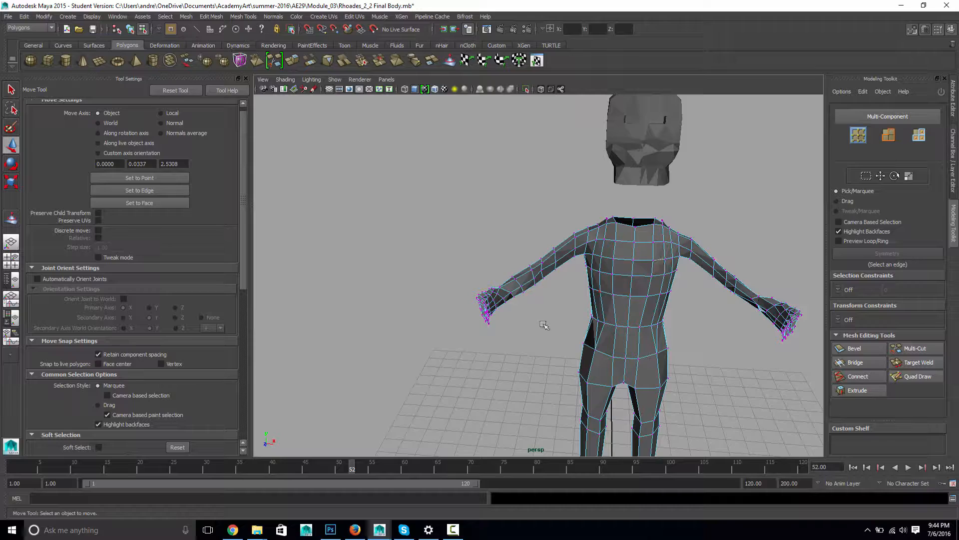
# - Return to object mode, select the head mesh and lower it onto the body's neck opening
pyautogui.keyDown('alt'); pyautogui.moveTo(490, 229); pyautogui.dragTo(523, 229); pyautogui.keyUp('alt')
pyautogui.keyDown('alt'); pyautogui.moveTo(616, 201); pyautogui.dragTo(586, 195); pyautogui.keyUp('alt')
pyautogui.moveTo(612, 156); pyautogui.dragTo(644, 146, button='right')
pyautogui.click(644, 146)
pyautogui.keyDown('alt'); pyautogui.moveTo(644, 146); pyautogui.dragTo(554, 183); pyautogui.keyUp('alt')
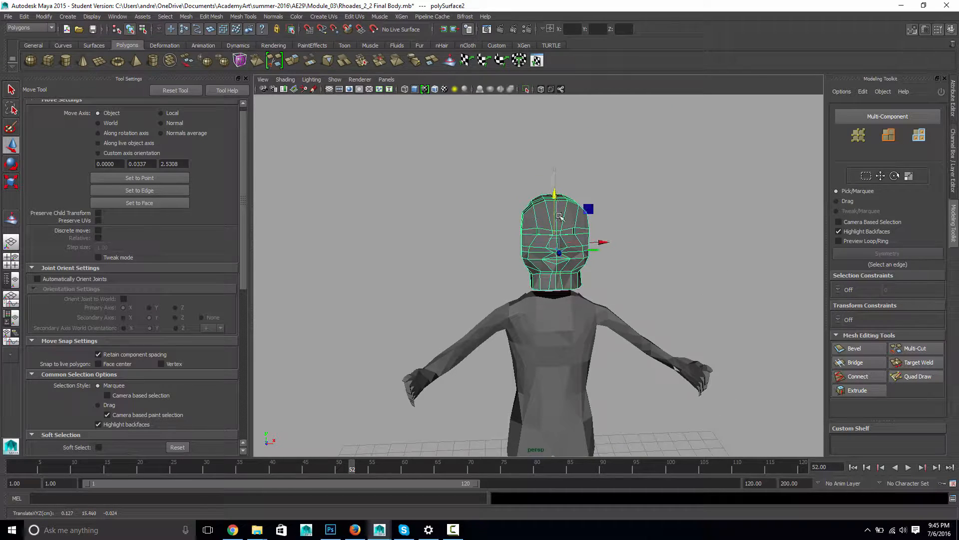
# - Activate the Sculpt Geometry Tool on the head mesh and flood it twice with the Smooth operation
pyautogui.press('f')
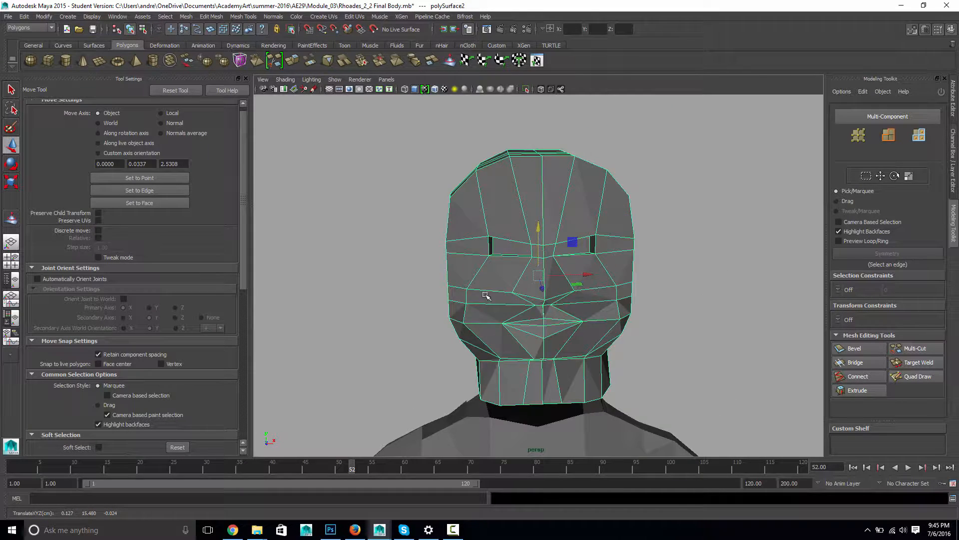
pyautogui.keyDown('alt'); pyautogui.moveTo(486, 296); pyautogui.dragTo(611, 293); pyautogui.keyUp('alt')
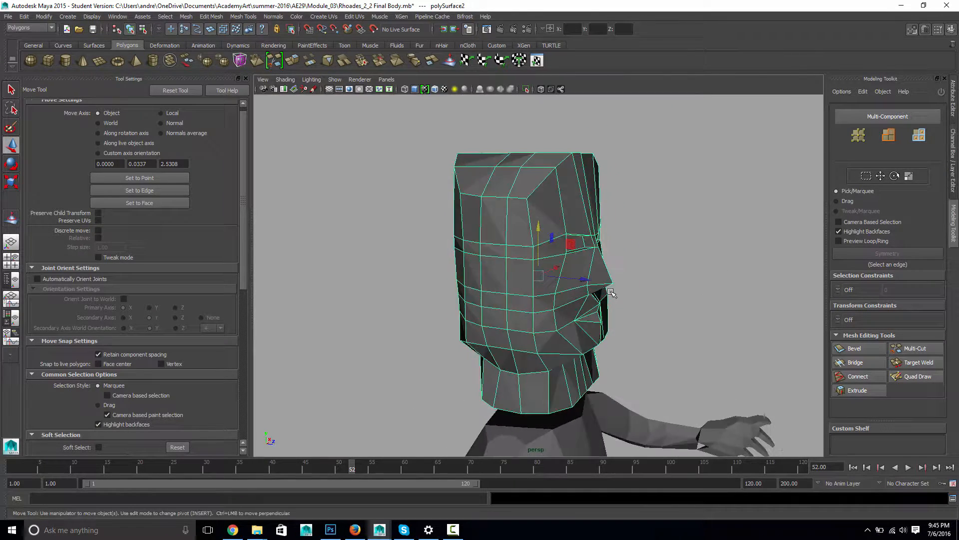
pyautogui.keyDown('alt'); pyautogui.moveTo(539, 317); pyautogui.dragTo(475, 315); pyautogui.keyUp('alt')
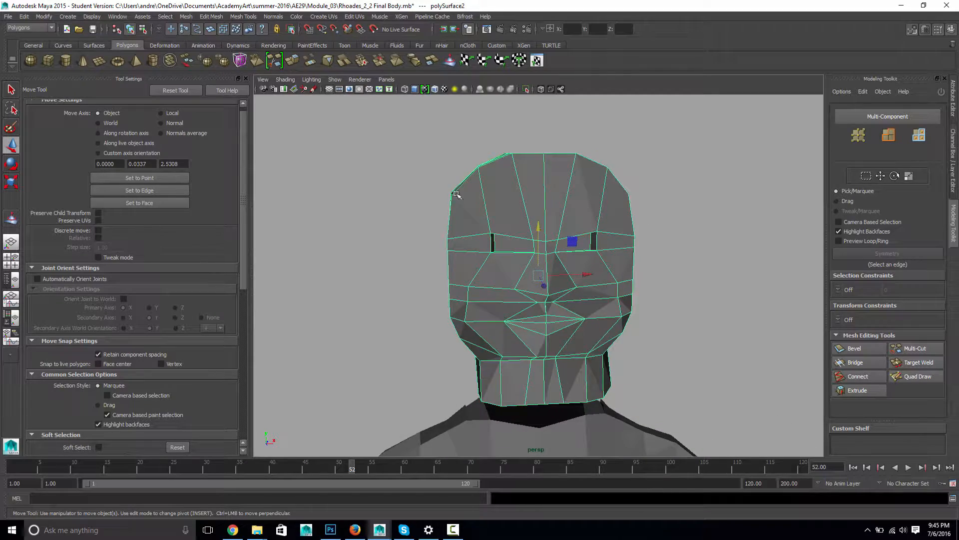
pyautogui.keyDown('alt'); pyautogui.moveTo(461, 276); pyautogui.dragTo(492, 272); pyautogui.keyUp('alt')
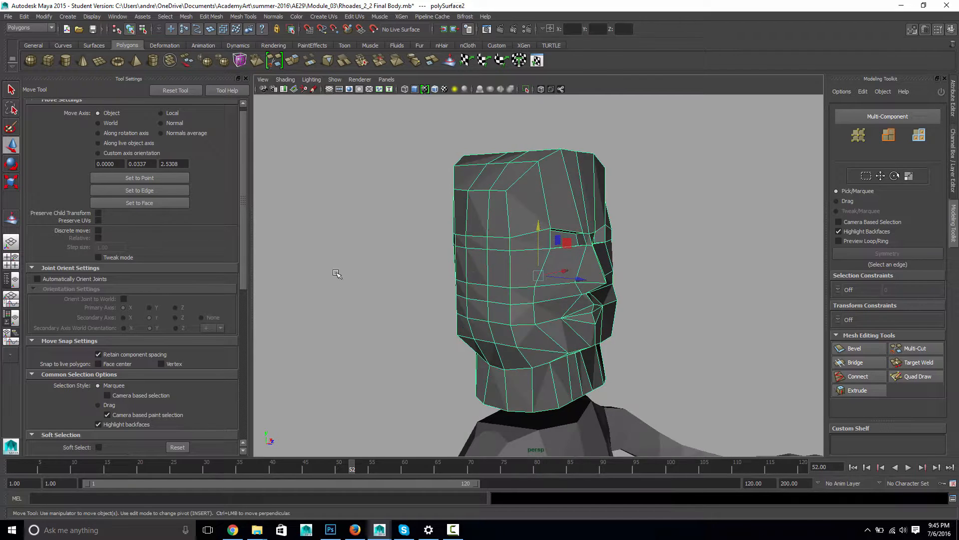
pyautogui.click(11, 219)
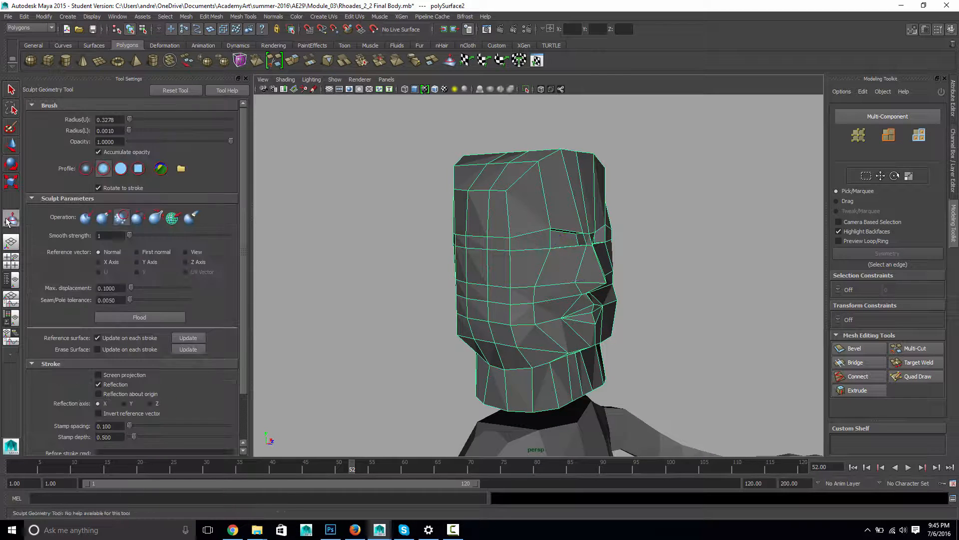
pyautogui.click(149, 317)
pyautogui.click(149, 316)
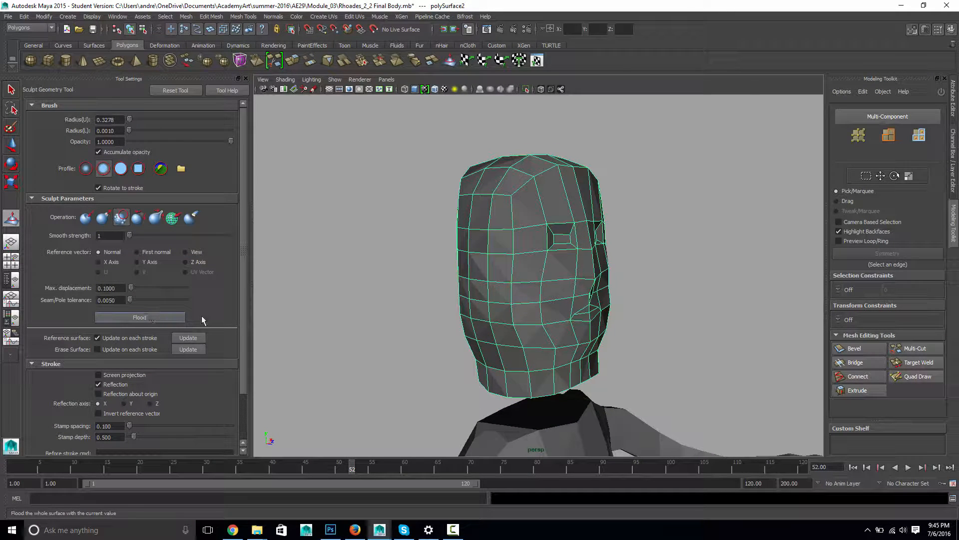
pyautogui.keyDown('alt'); pyautogui.moveTo(448, 306); pyautogui.dragTo(343, 295); pyautogui.keyUp('alt')
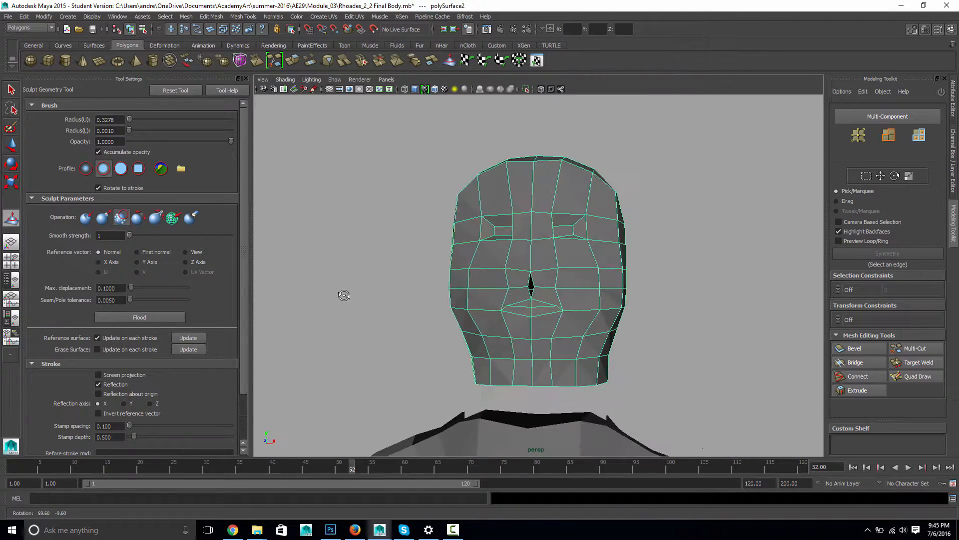
# - Select the vertices across the crown of the head and flood them three times with the Smooth operation, then clear the selection
pyautogui.rightClick(584, 182)
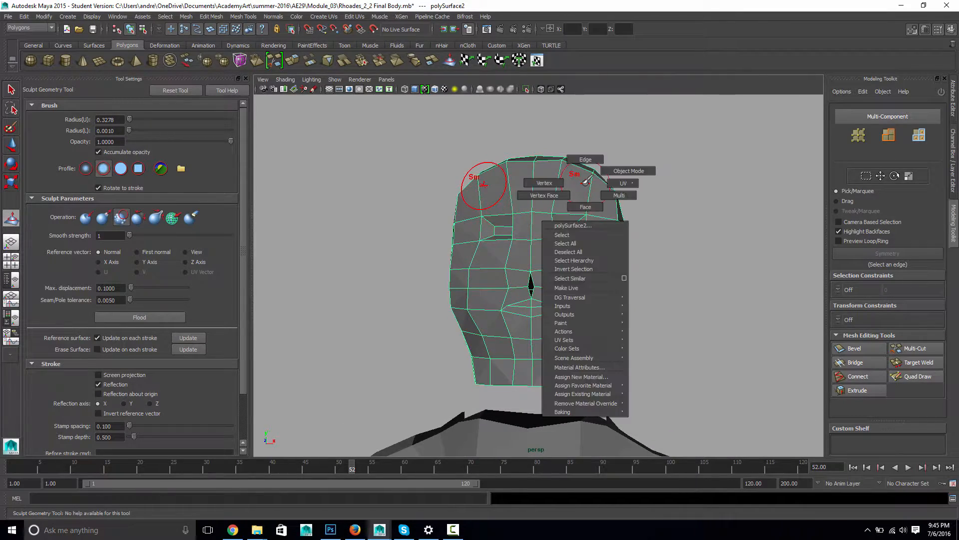
pyautogui.click(12, 89)
pyautogui.moveTo(525, 178); pyautogui.dragTo(483, 177, button='right')
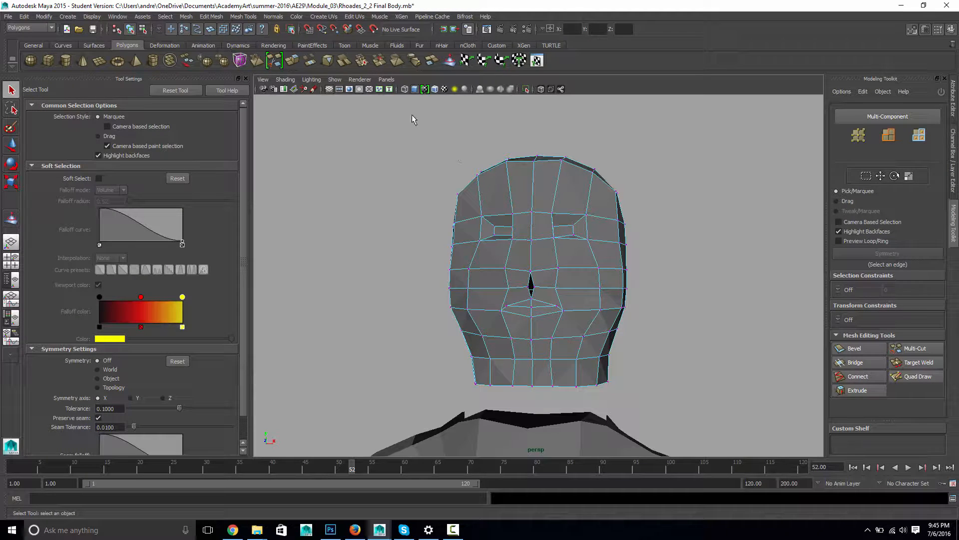
pyautogui.moveTo(665, 201); pyautogui.dragTo(364, 253)
pyautogui.click(7, 220)
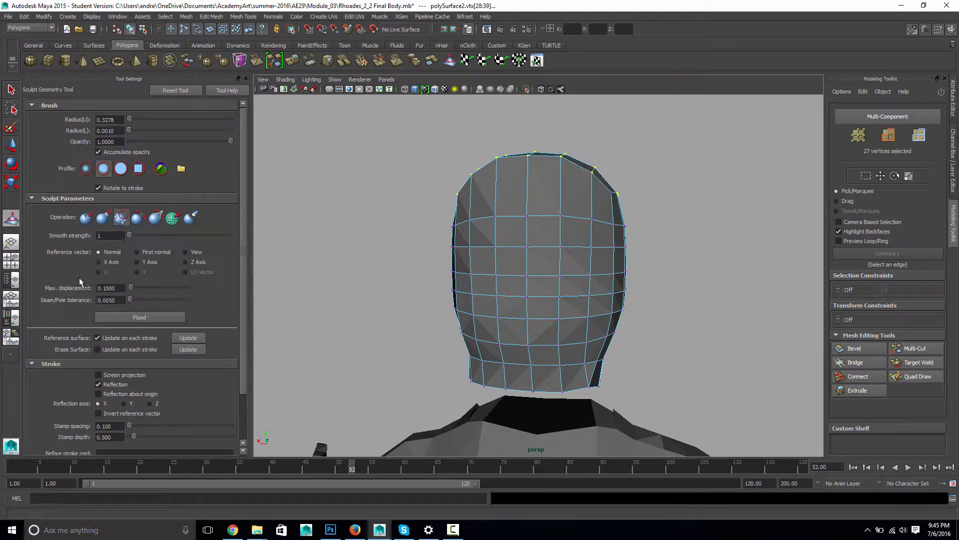
pyautogui.click(140, 319)
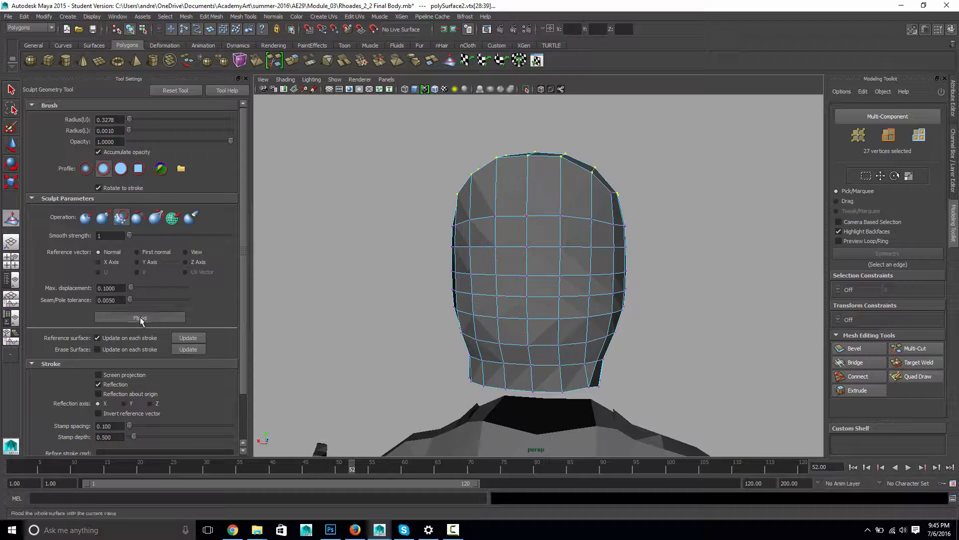
pyautogui.click(141, 318)
pyautogui.click(140, 319)
pyautogui.moveTo(567, 292)
pyautogui.keyDown('alt'); pyautogui.mouseDown()
pyautogui.moveTo(377, 287)
pyautogui.moveTo(434, 293)
pyautogui.mouseUp(); pyautogui.keyUp('alt')
pyautogui.press('q')
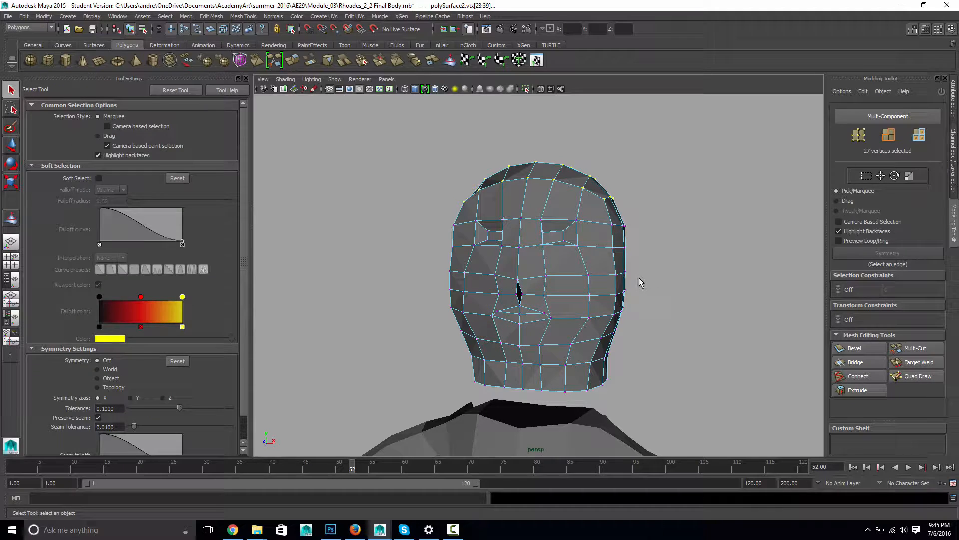
pyautogui.click(641, 280)
# - Select the two opposite vertices at the middle of the nose gap and merge them to close the hole
pyautogui.keyDown('alt'); pyautogui.moveTo(501, 306); pyautogui.dragTo(481, 312); pyautogui.keyUp('alt')
pyautogui.keyDown('alt'); pyautogui.moveTo(481, 312); pyautogui.dragTo(771, 312, button='right'); pyautogui.keyUp('alt')
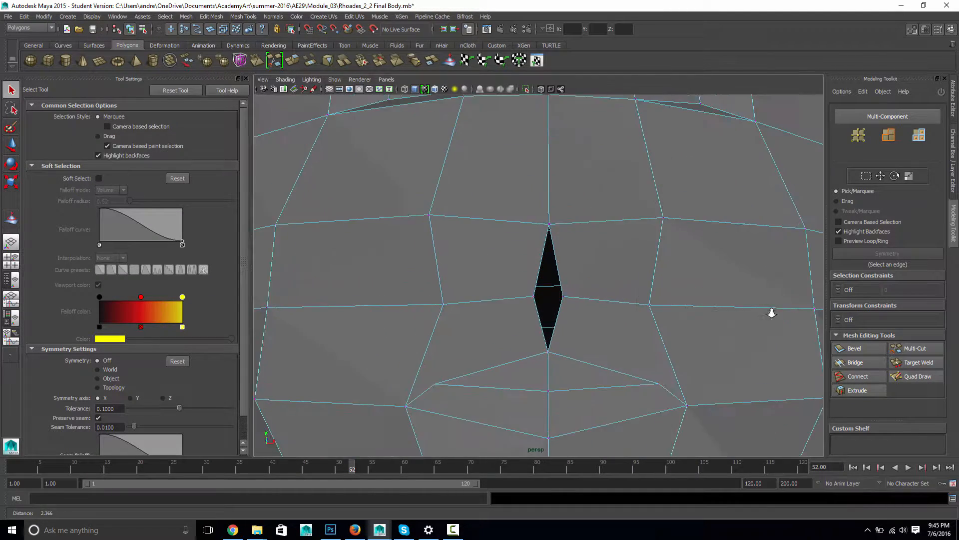
pyautogui.keyDown('alt'); pyautogui.moveTo(584, 310); pyautogui.dragTo(562, 315); pyautogui.keyUp('alt')
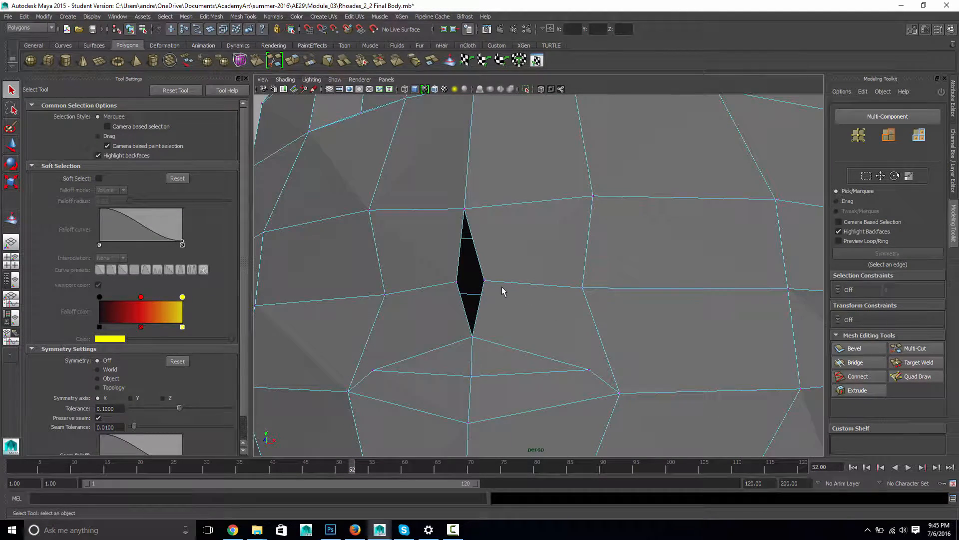
pyautogui.click(486, 283)
pyautogui.click(244, 16)
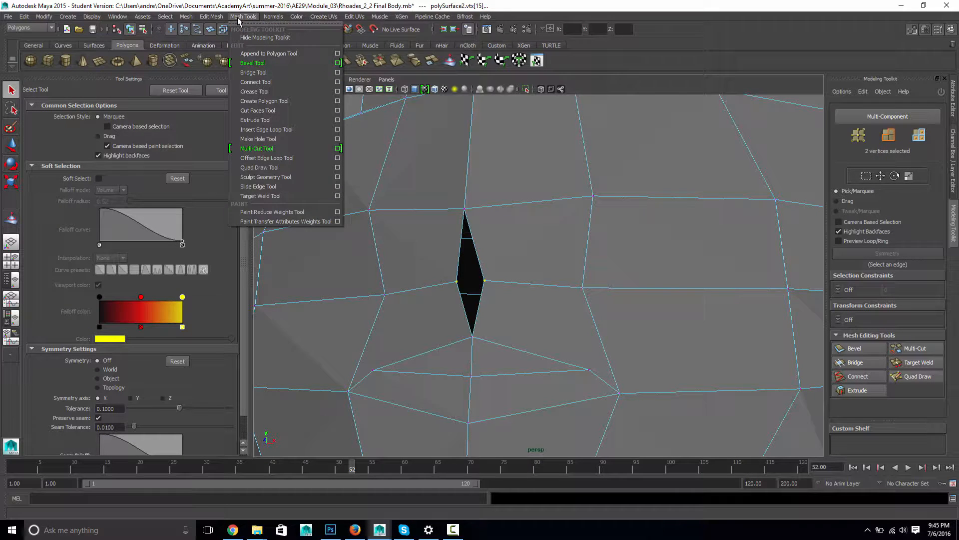
pyautogui.click(212, 17)
pyautogui.click(217, 43)
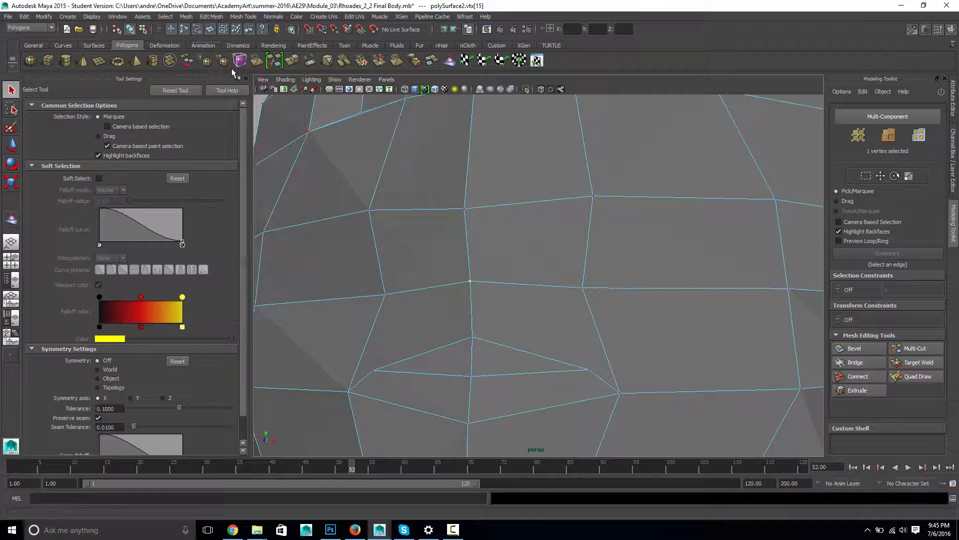
# - Pull the center vertex at the nose tip forward with the Move tool to form a pointed nose
pyautogui.keyDown('alt'); pyautogui.moveTo(510, 274); pyautogui.dragTo(385, 265, button='right'); pyautogui.keyUp('alt')
pyautogui.keyDown('alt'); pyautogui.moveTo(386, 265); pyautogui.dragTo(425, 279); pyautogui.keyUp('alt')
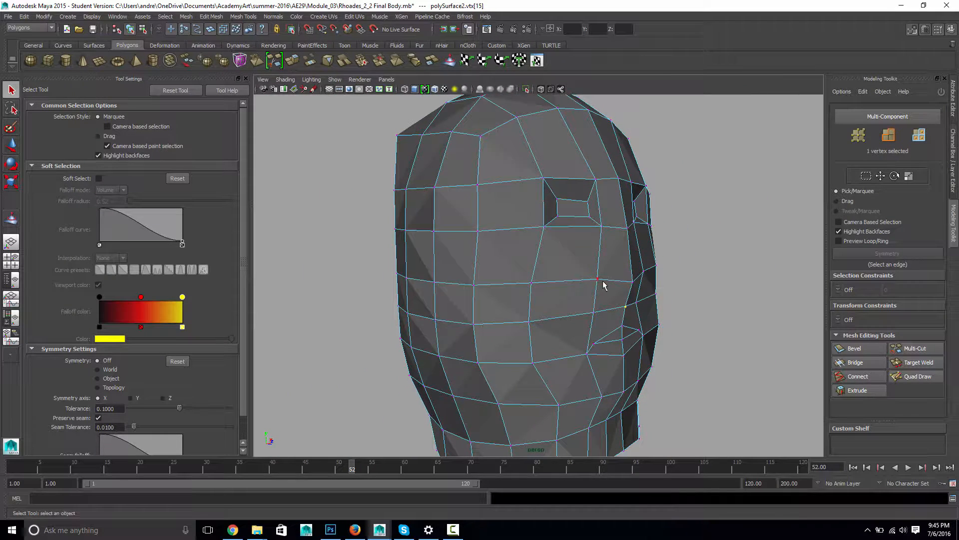
pyautogui.press('w')
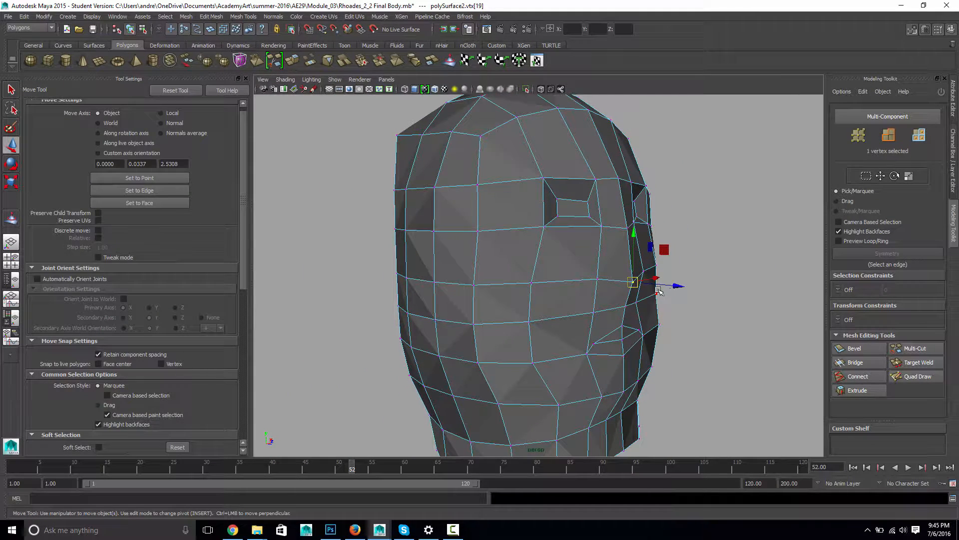
pyautogui.keyDown('alt'); pyautogui.moveTo(701, 288); pyautogui.dragTo(527, 293); pyautogui.keyUp('alt')
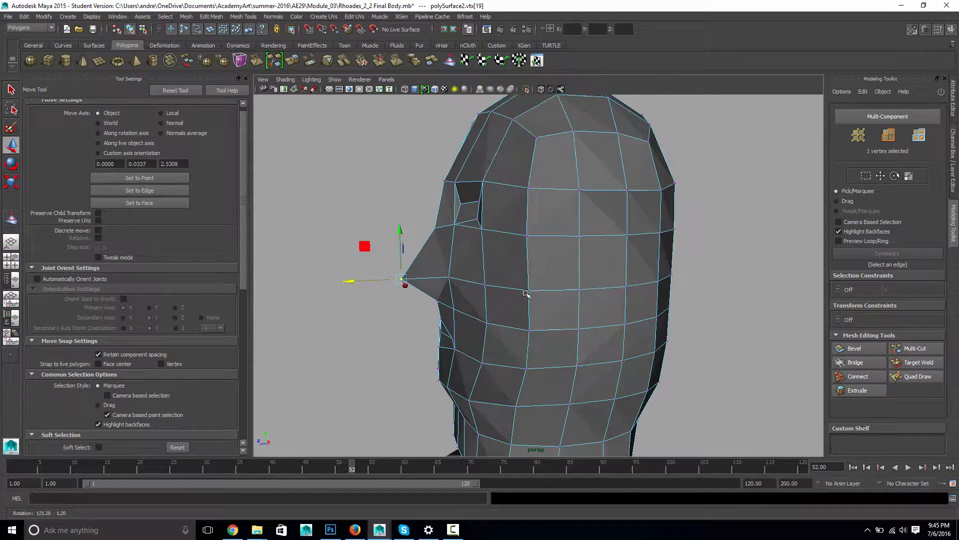
# - Switch to face selection and select the inner faces of the eye sockets
pyautogui.moveTo(462, 203); pyautogui.dragTo(463, 215, button='right')
pyautogui.click(465, 214)
pyautogui.keyDown('alt'); pyautogui.moveTo(465, 214); pyautogui.dragTo(575, 211); pyautogui.keyUp('alt')
pyautogui.keyDown('shift'); pyautogui.click(466, 211); pyautogui.keyUp('shift')
pyautogui.keyDown('alt'); pyautogui.moveTo(467, 211); pyautogui.dragTo(617, 242); pyautogui.keyUp('alt')
# - Select the four mouth faces and shift them along the face's depth axis to shape the lips
pyautogui.click(491, 334)
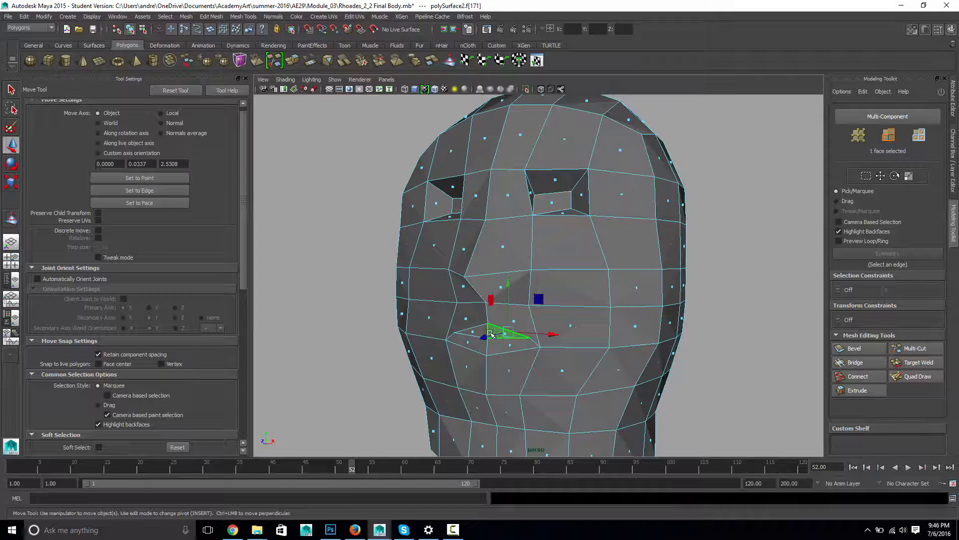
pyautogui.keyDown('shift'); pyautogui.click(474, 331); pyautogui.keyUp('shift')
pyautogui.keyDown('shift'); pyautogui.click(470, 342); pyautogui.keyUp('shift')
pyautogui.keyDown('shift'); pyautogui.click(504, 345); pyautogui.keyUp('shift')
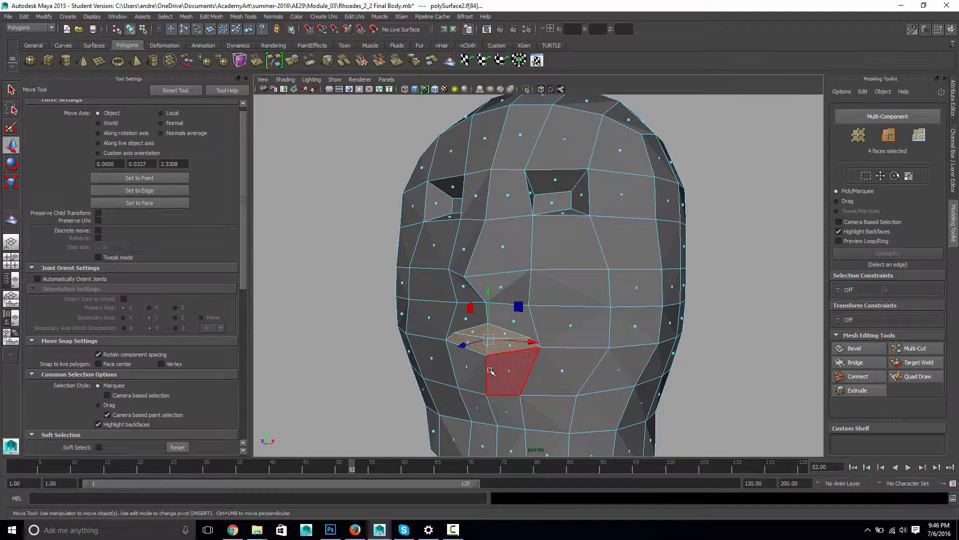
pyautogui.keyDown('alt'); pyautogui.moveTo(491, 369); pyautogui.dragTo(389, 353); pyautogui.keyUp('alt')
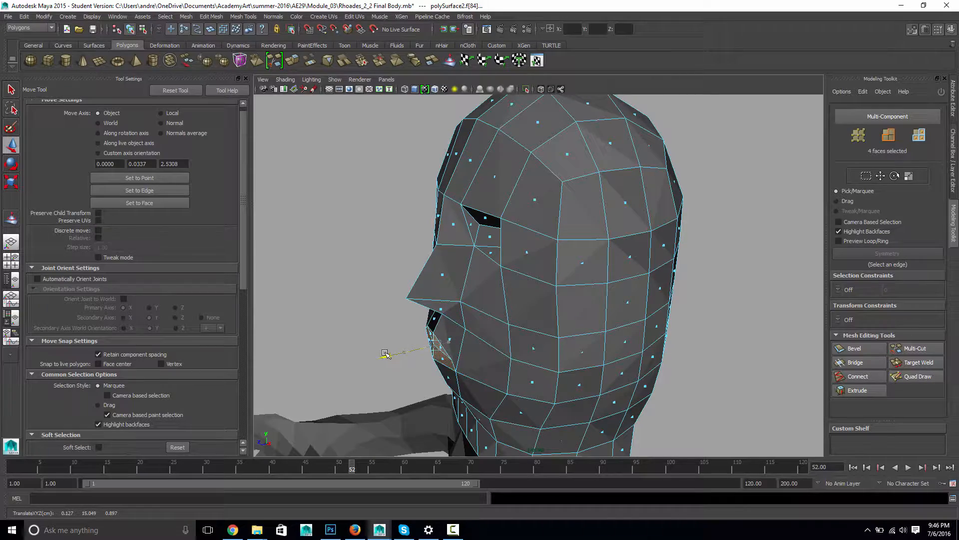
pyautogui.click(331, 317)
# - Return to object mode, select the head and lower it closer to the body's neck opening
pyautogui.keyDown('alt'); pyautogui.moveTo(332, 316); pyautogui.dragTo(484, 310); pyautogui.keyUp('alt')
pyautogui.moveTo(558, 302); pyautogui.dragTo(594, 284, button='right')
pyautogui.click(593, 311)
pyautogui.keyDown('alt'); pyautogui.moveTo(593, 311); pyautogui.dragTo(494, 217); pyautogui.keyUp('alt')
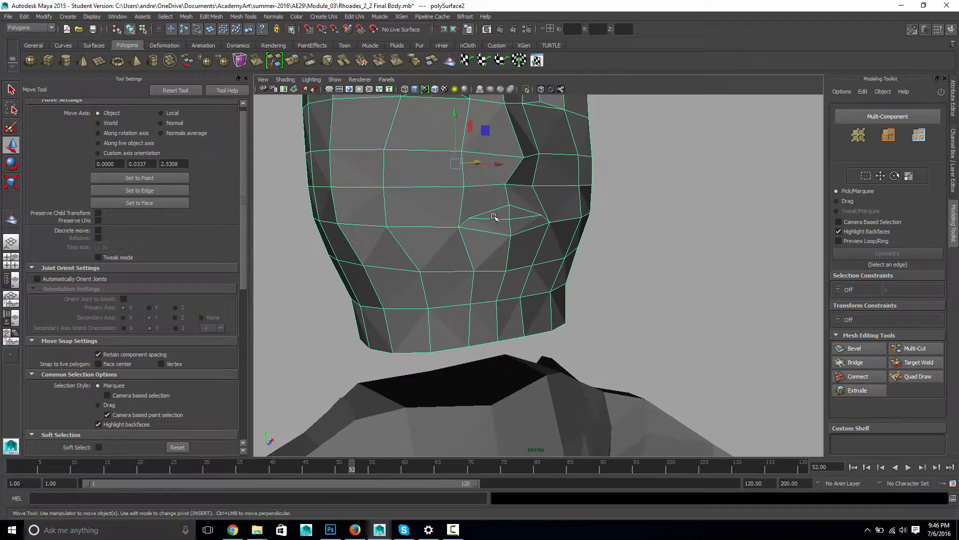
pyautogui.keyDown('alt'); pyautogui.moveTo(453, 112); pyautogui.dragTo(455, 141, button='middle'); pyautogui.keyUp('alt')
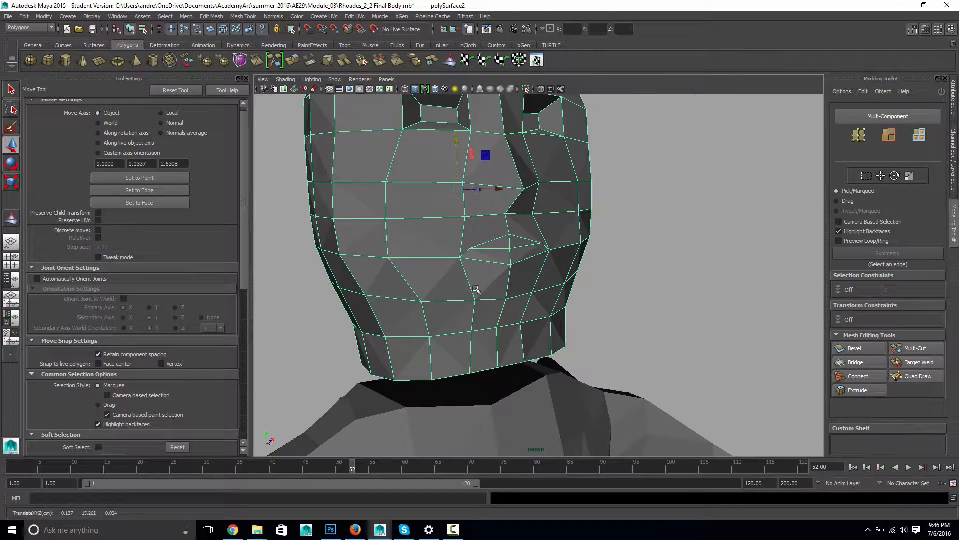
pyautogui.click(479, 400)
pyautogui.keyDown('alt'); pyautogui.moveTo(480, 400); pyautogui.dragTo(537, 268); pyautogui.keyUp('alt')
pyautogui.click(523, 169)
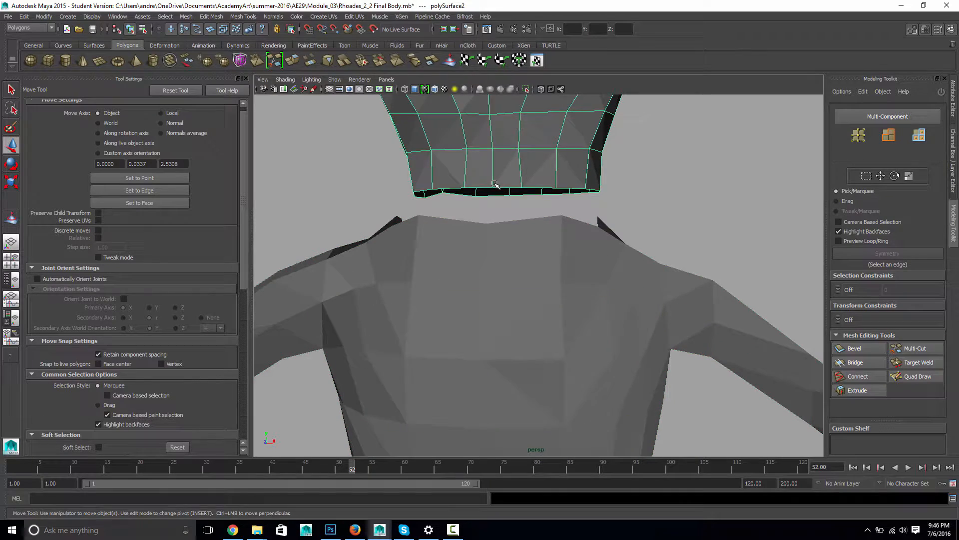
# - Select the body mesh and try cutting a new edge with Multi-Cut across the shoulder-top face toward the neck opening
pyautogui.click(503, 247)
pyautogui.keyDown('alt'); pyautogui.moveTo(504, 246); pyautogui.dragTo(423, 288); pyautogui.keyUp('alt')
pyautogui.keyDown('alt'); pyautogui.moveTo(382, 320); pyautogui.dragTo(490, 401); pyautogui.keyUp('alt')
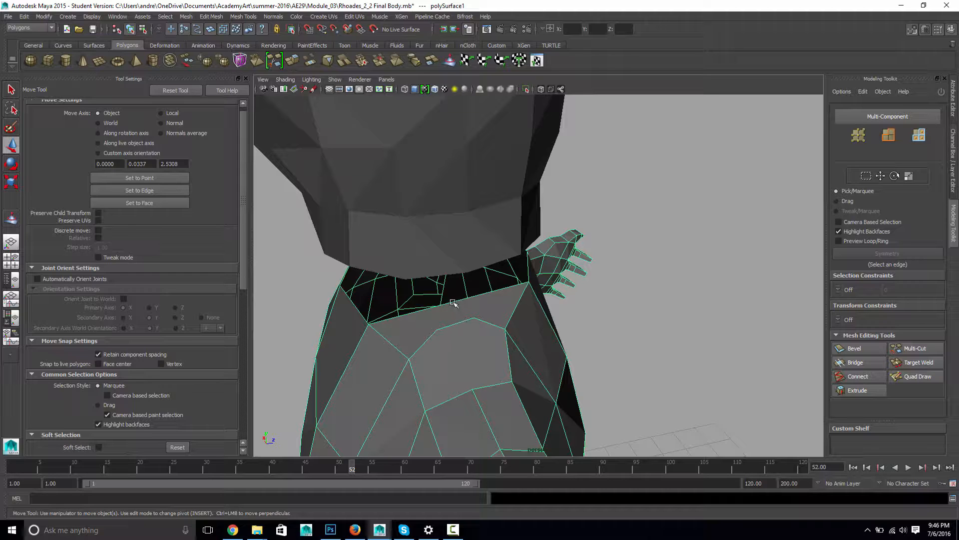
pyautogui.click(915, 348)
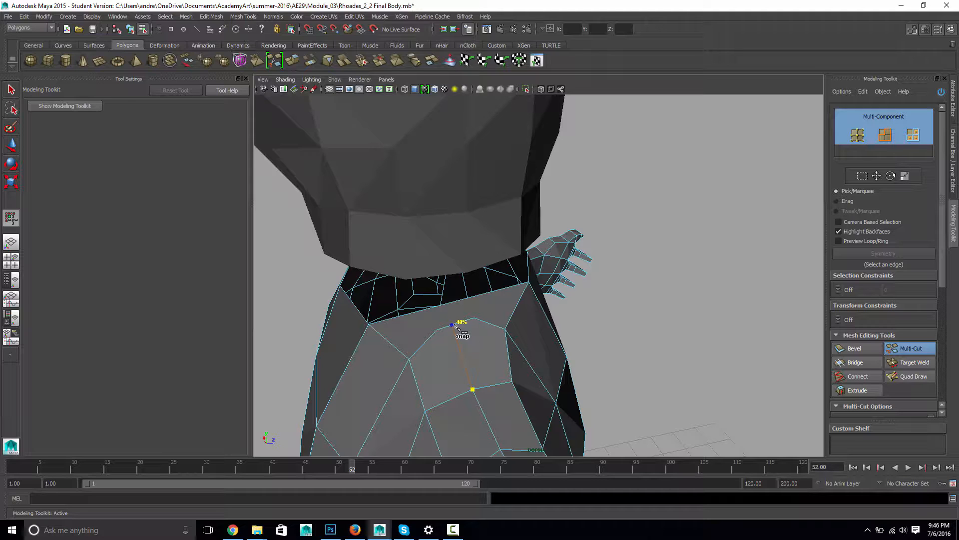
pyautogui.rightClick(531, 375)
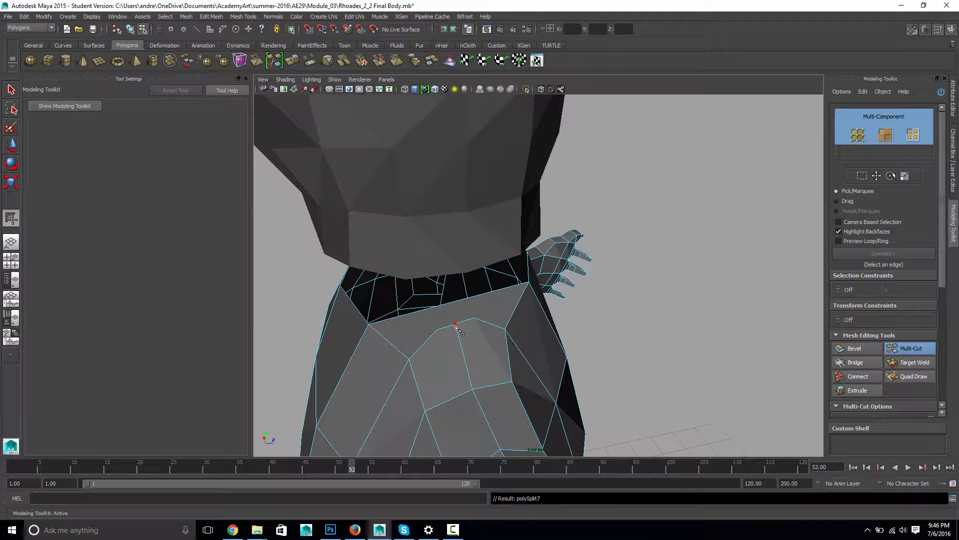
pyautogui.click(456, 324)
pyautogui.keyDown('alt'); pyautogui.moveTo(452, 315); pyautogui.dragTo(526, 306); pyautogui.keyUp('alt')
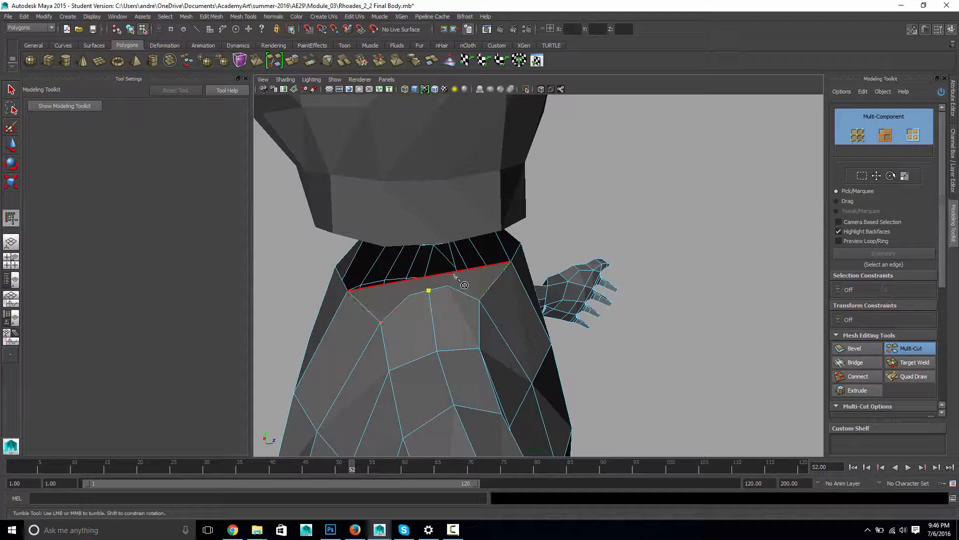
pyautogui.keyDown('alt'); pyautogui.moveTo(427, 287); pyautogui.dragTo(543, 353); pyautogui.keyUp('alt')
# - Leave cutting, switch to face selection and delete the single face at the side of the neck opening
pyautogui.press('q')
pyautogui.rightClick(593, 373)
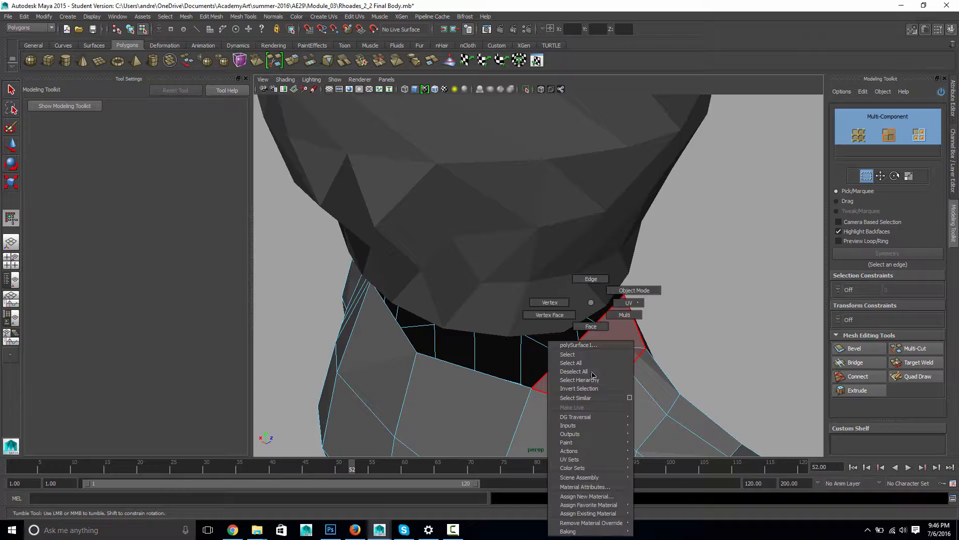
pyautogui.click(590, 327)
pyautogui.click(595, 384)
pyautogui.keyDown('alt'); pyautogui.moveTo(595, 384); pyautogui.dragTo(610, 372); pyautogui.keyUp('alt')
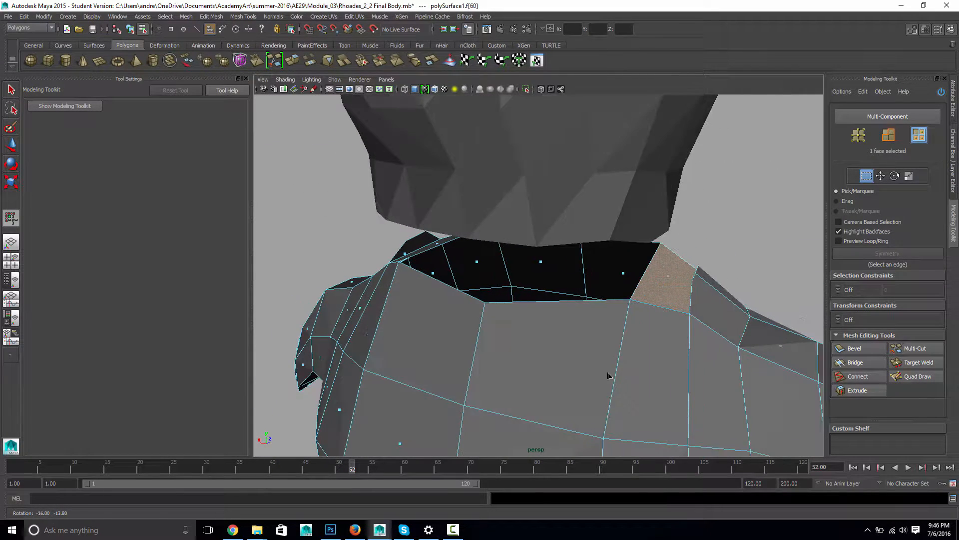
pyautogui.press('Delete')
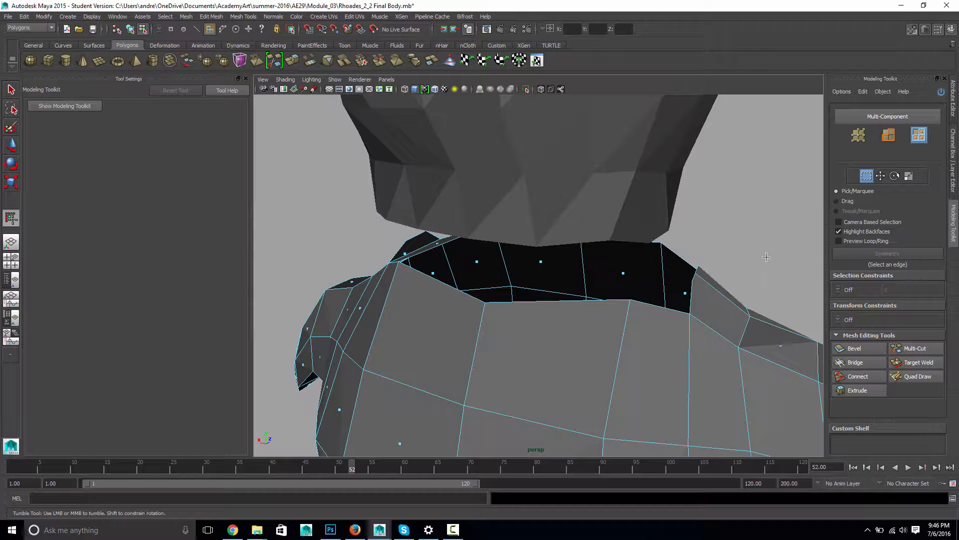
# - Undo the face deletion and the Multi-Cut edge on the shoulder, returning to object mode
pyautogui.moveTo(779, 278)
pyautogui.keyDown('alt'); pyautogui.mouseDown()
pyautogui.moveTo(791, 266)
pyautogui.moveTo(810, 270)
pyautogui.moveTo(784, 268)
pyautogui.mouseUp(); pyautogui.keyUp('alt')
pyautogui.hotkey('ctrl', 'z')
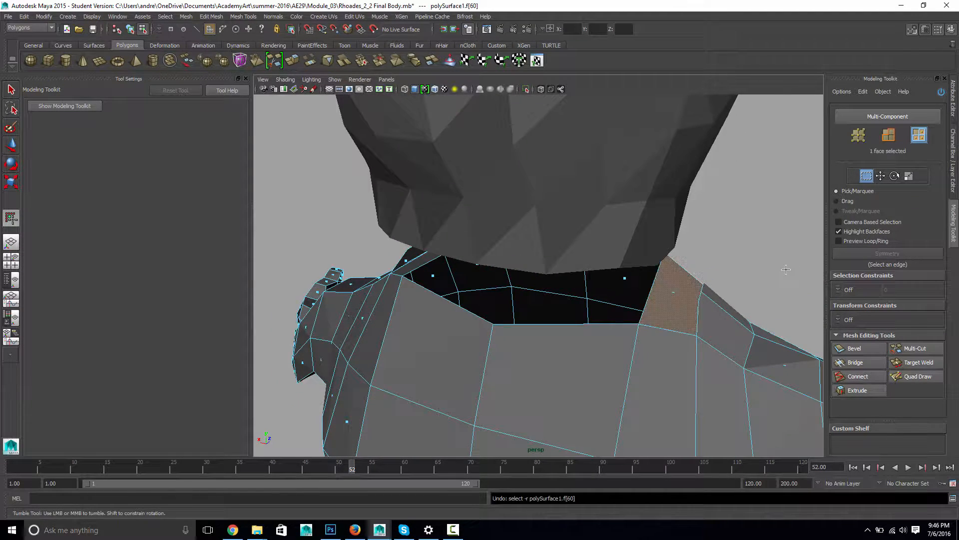
pyautogui.press('F8')
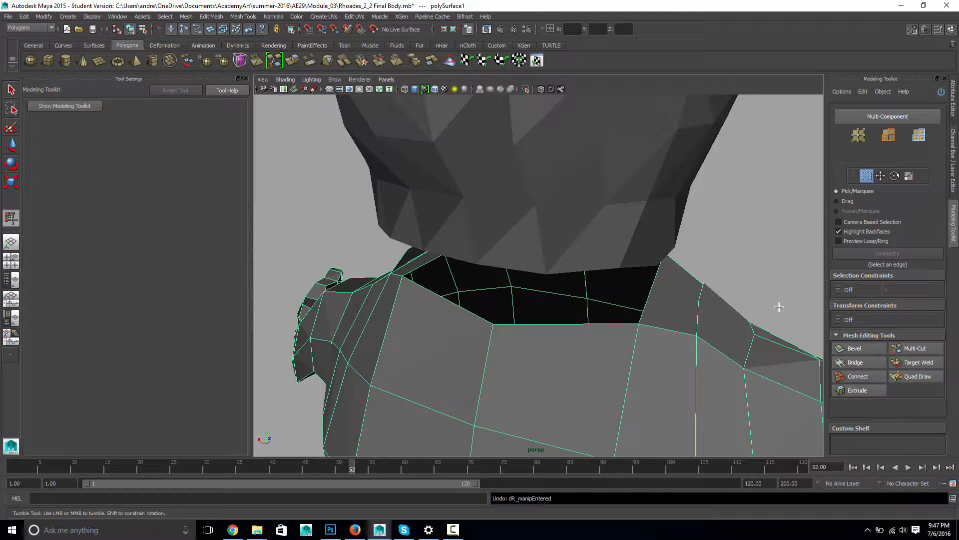
# - Select the single face on top of the shoulder beside the neck opening and delete it
pyautogui.keyDown('alt'); pyautogui.moveTo(778, 306); pyautogui.dragTo(735, 282); pyautogui.keyUp('alt')
pyautogui.moveTo(735, 283); pyautogui.dragTo(749, 304, button='right')
pyautogui.click(748, 293)
pyautogui.keyDown('alt'); pyautogui.moveTo(748, 293); pyautogui.dragTo(715, 277); pyautogui.keyUp('alt')
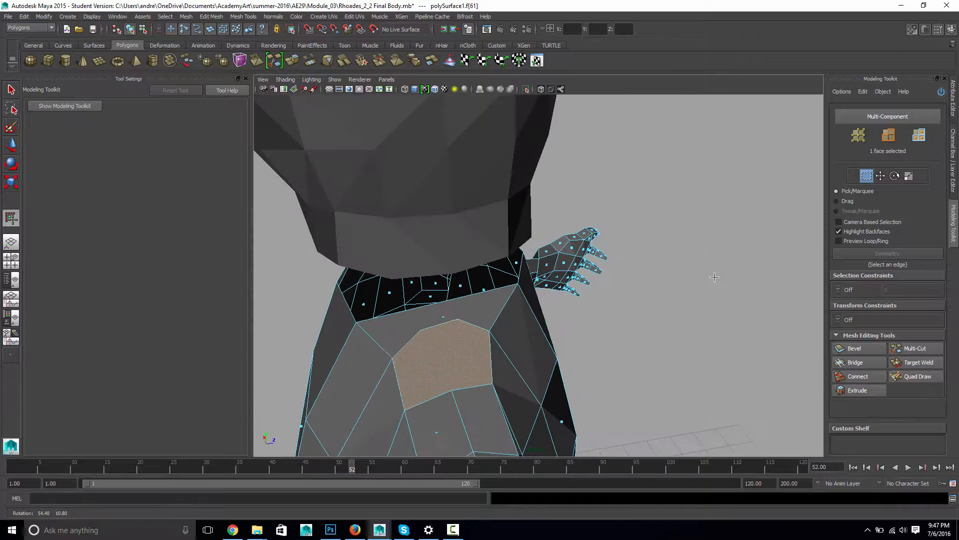
pyautogui.click(715, 277)
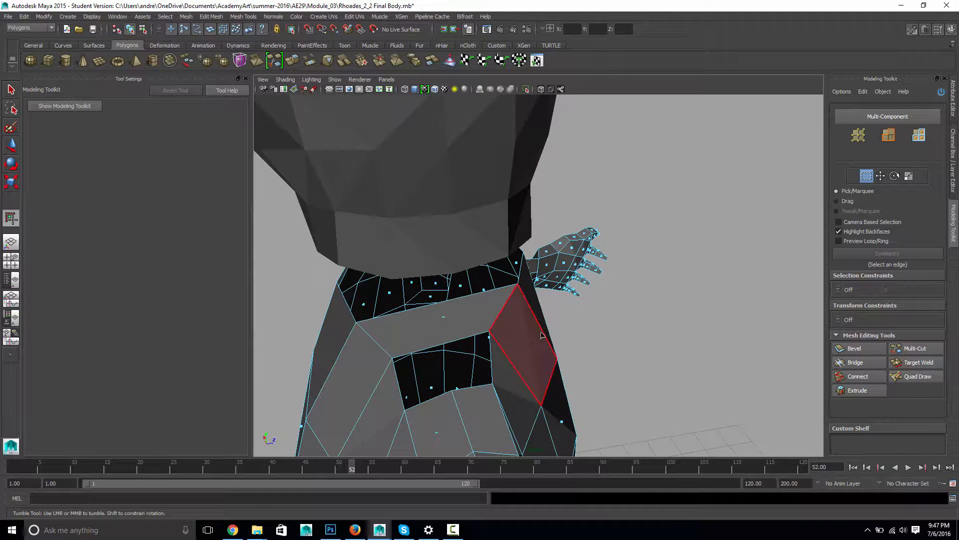
# - Bridge the two opposite border edges of the shoulder-top hole with Bridge to close the gap
pyautogui.keyDown('alt'); pyautogui.moveTo(597, 377); pyautogui.dragTo(590, 317); pyautogui.keyUp('alt')
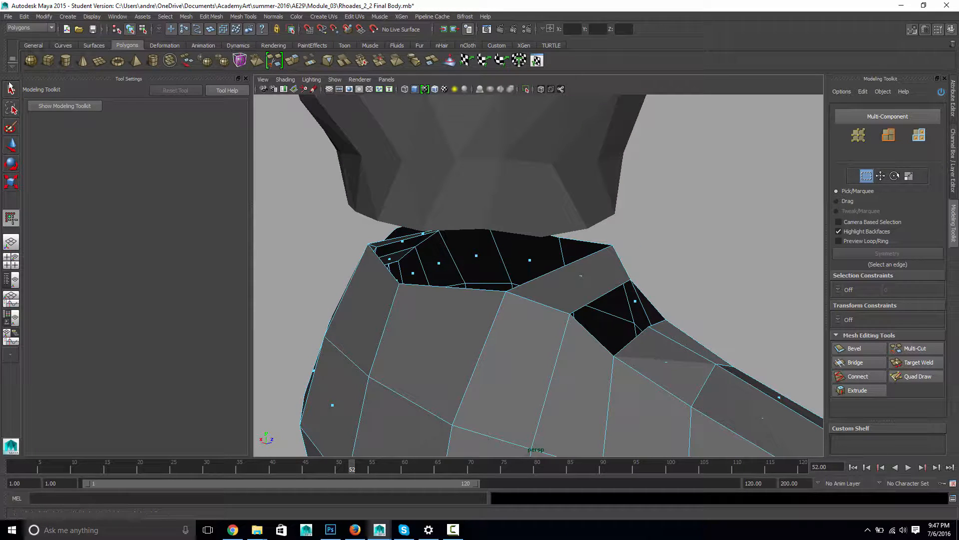
pyautogui.press('q')
pyautogui.moveTo(598, 329); pyautogui.dragTo(592, 312, button='right')
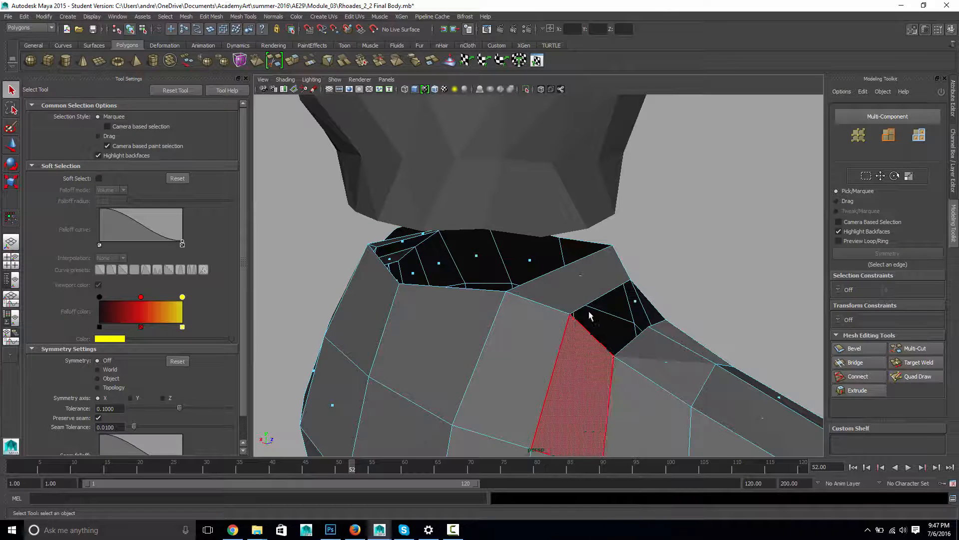
pyautogui.click(645, 307)
pyautogui.keyDown('shift'); pyautogui.click(650, 304); pyautogui.keyUp('shift')
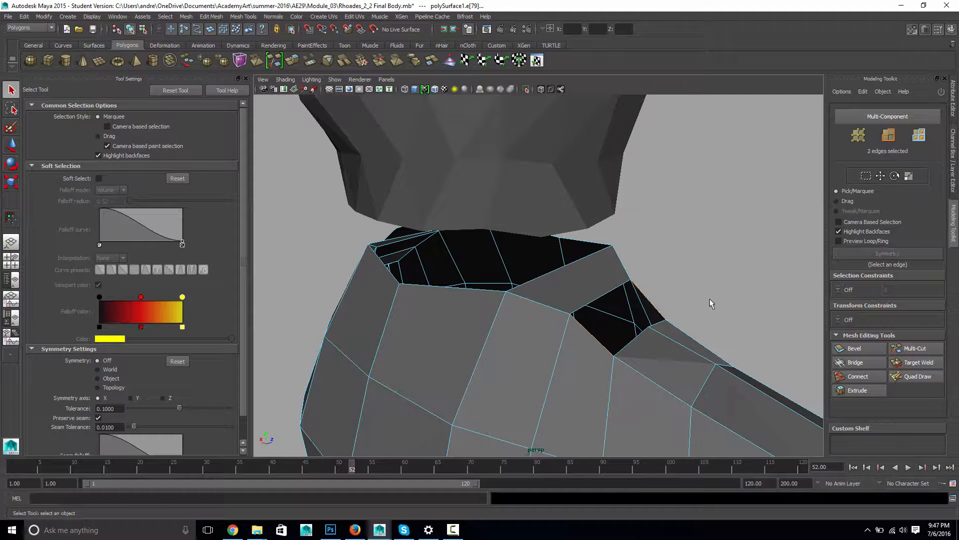
pyautogui.keyDown('alt'); pyautogui.moveTo(722, 283); pyautogui.dragTo(702, 282); pyautogui.keyUp('alt')
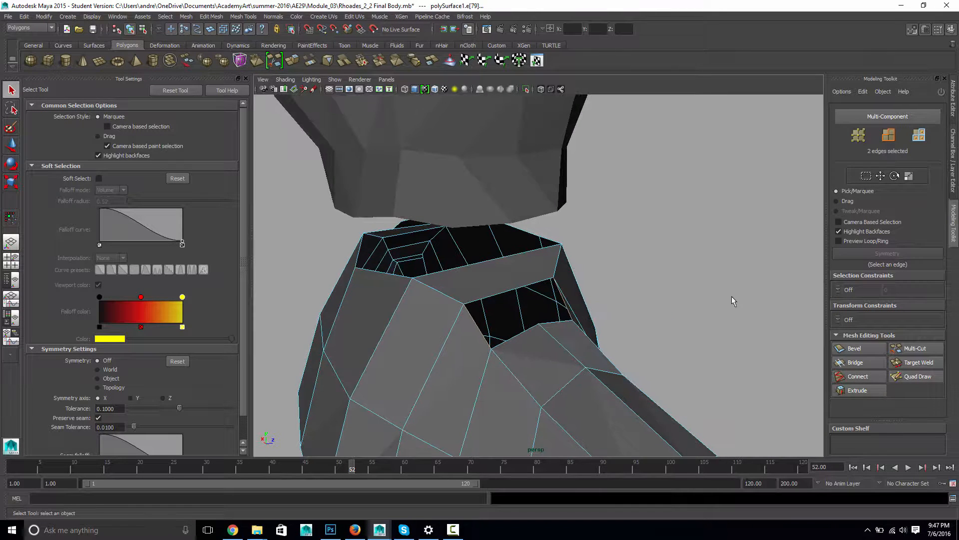
pyautogui.click(855, 362)
# - Merge the two separate vertices at the remaining shoulder gap to their center and reposition the merged vertex
pyautogui.keyDown('alt'); pyautogui.moveTo(696, 358); pyautogui.dragTo(605, 331); pyautogui.keyUp('alt')
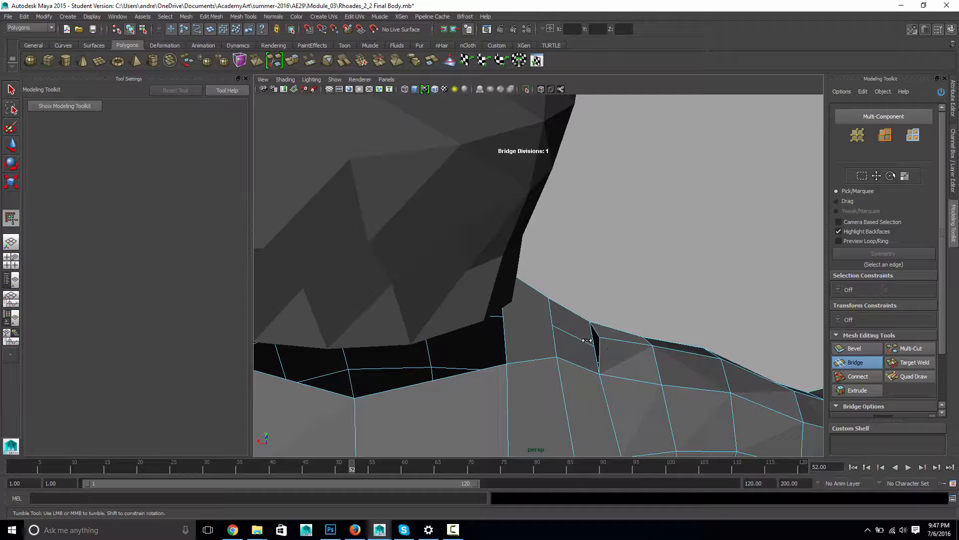
pyautogui.press('q')
pyautogui.moveTo(594, 341); pyautogui.dragTo(554, 309, button='right')
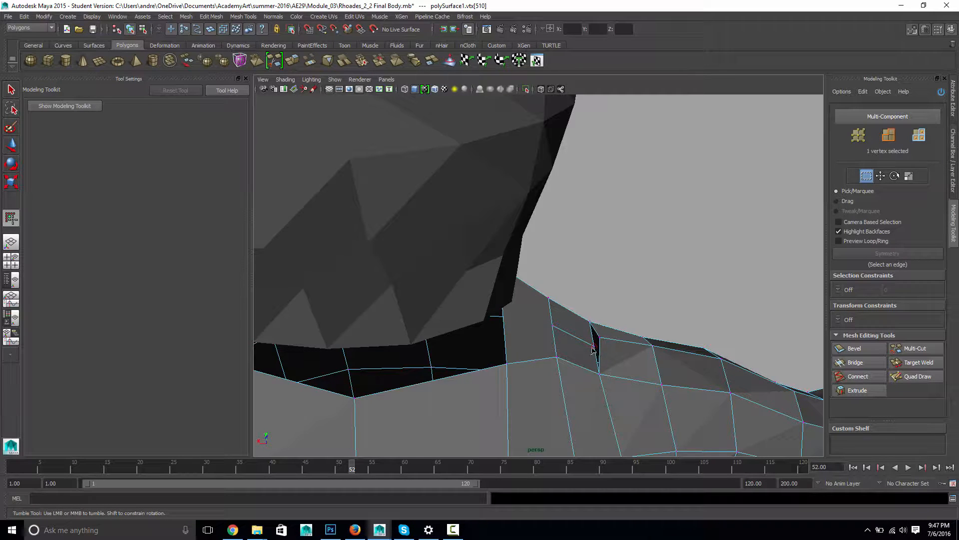
pyautogui.press('q')
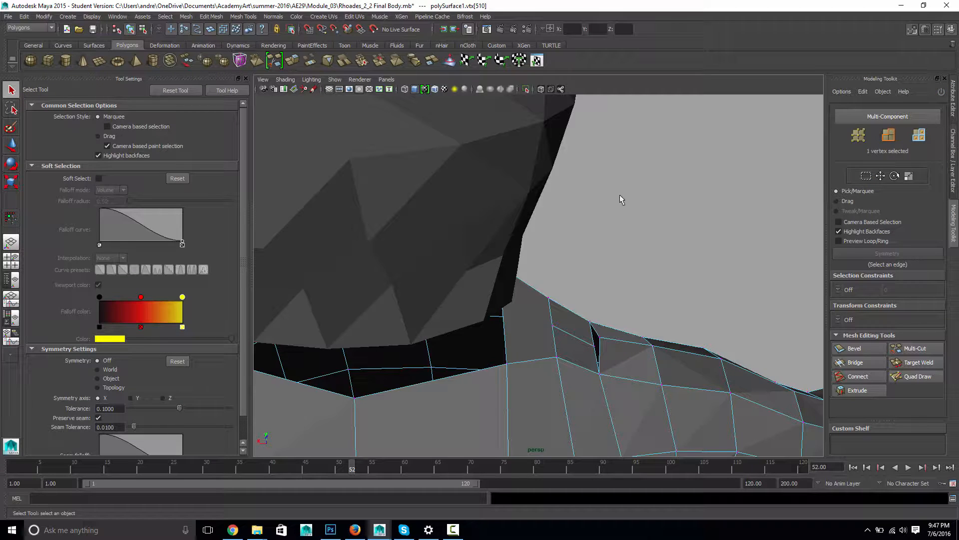
pyautogui.click(634, 289)
pyautogui.click(599, 340)
pyautogui.click(211, 16)
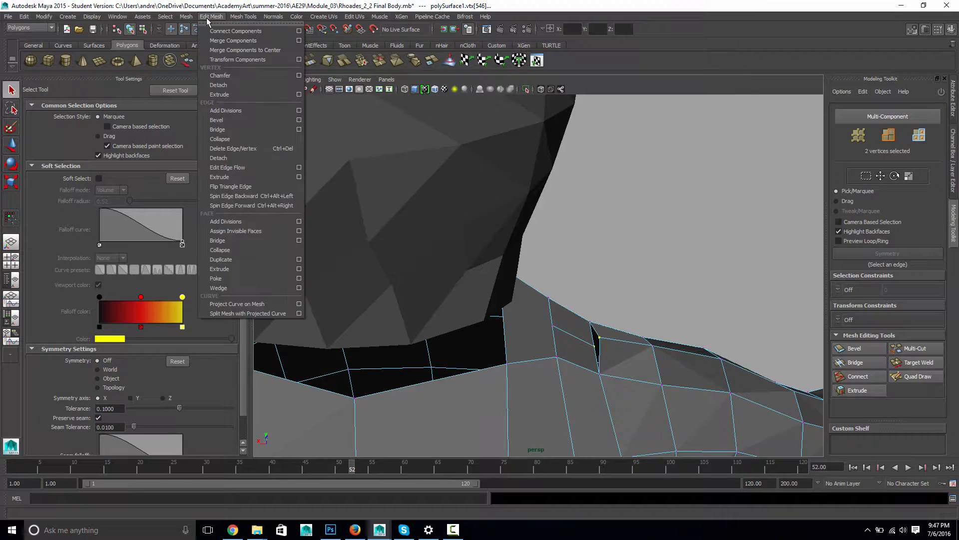
pyautogui.click(224, 50)
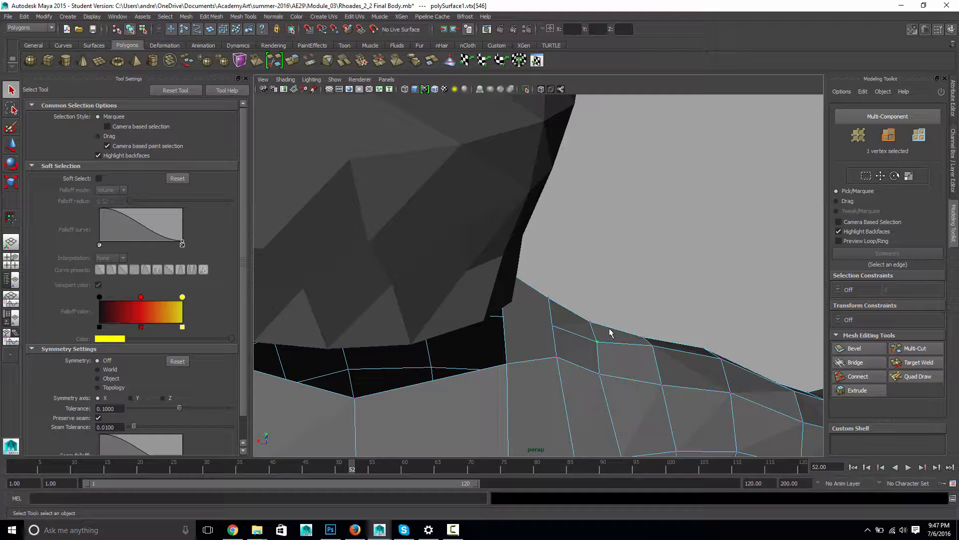
pyautogui.press('w')
pyautogui.moveTo(602, 302); pyautogui.dragTo(704, 334)
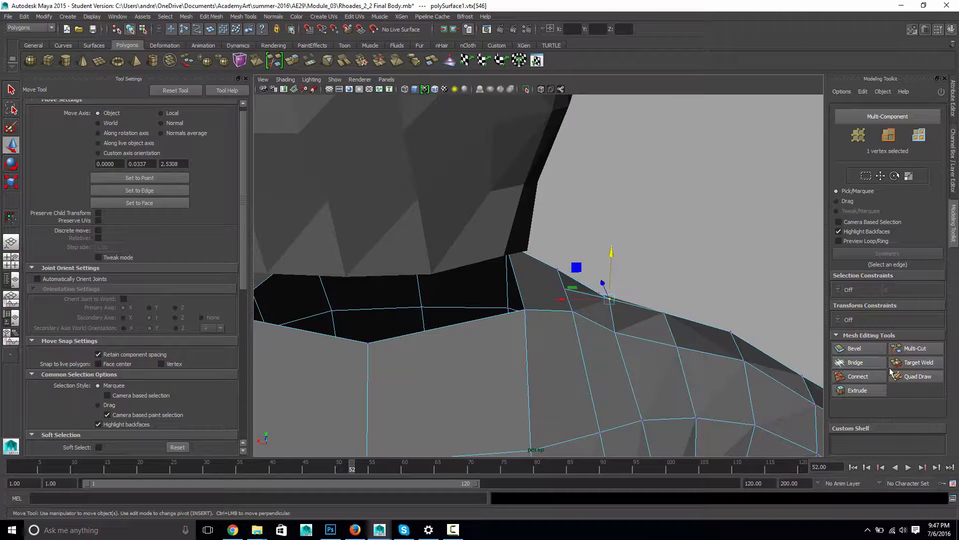
# - Cut a new edge with Multi-Cut from the neck opening's rim across the shoulder face to the midpoint of its opposite edge
pyautogui.click(912, 348)
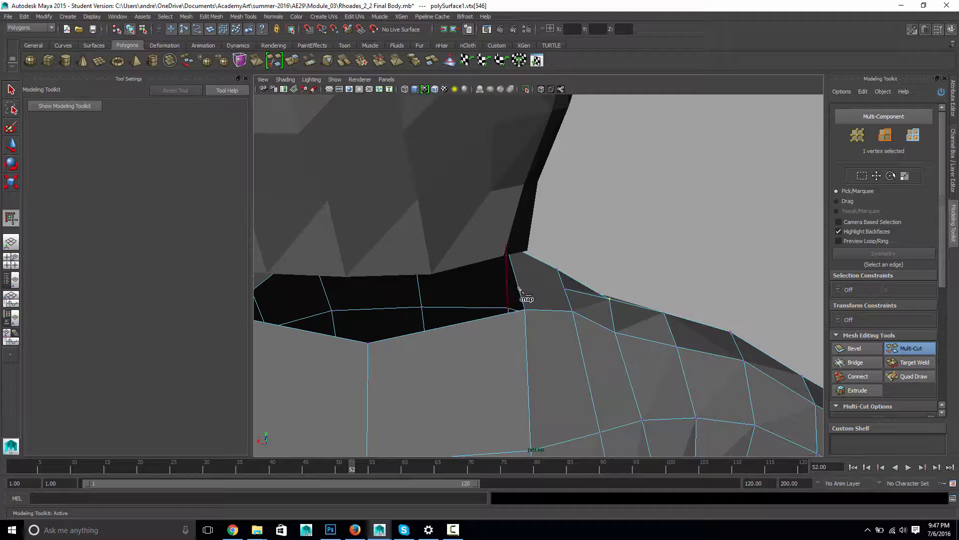
pyautogui.keyDown('alt'); pyautogui.moveTo(602, 282); pyautogui.dragTo(367, 262); pyautogui.keyUp('alt')
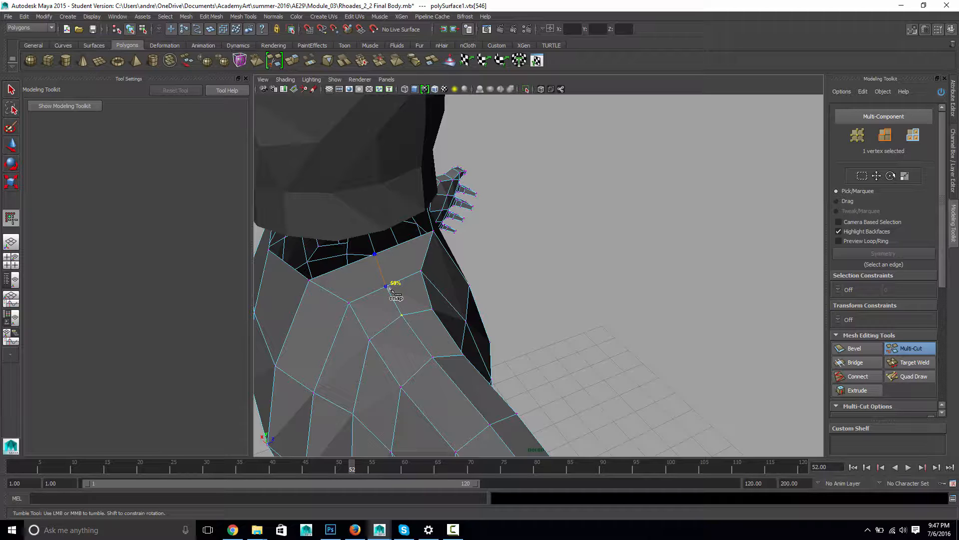
pyautogui.press('Return')
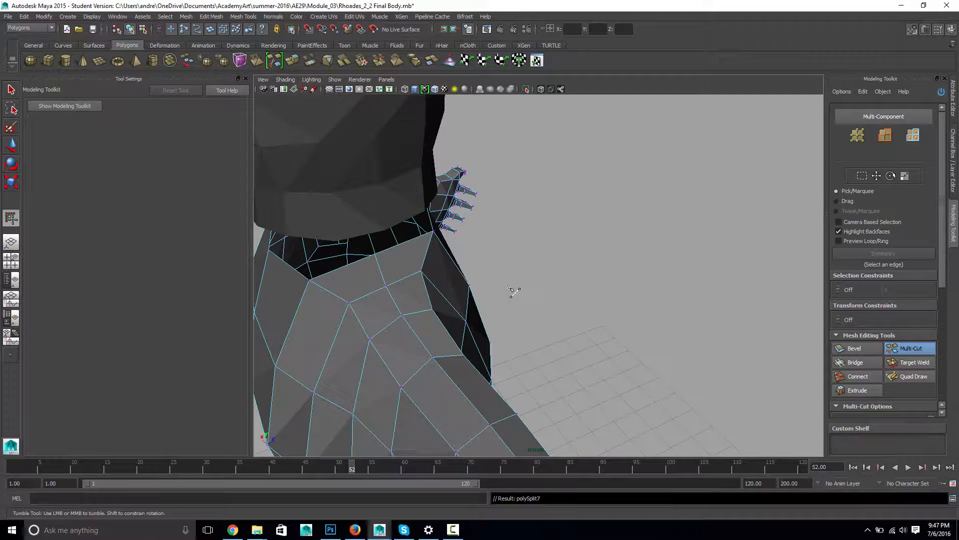
# - Select the two overlapping vertices where the new cut meets the shoulder edges and merge them to their center
pyautogui.keyDown('alt'); pyautogui.moveTo(509, 287); pyautogui.dragTo(569, 297); pyautogui.keyUp('alt')
pyautogui.press('q')
pyautogui.moveTo(490, 302); pyautogui.dragTo(449, 303, button='right')
pyautogui.moveTo(466, 328); pyautogui.dragTo(485, 351)
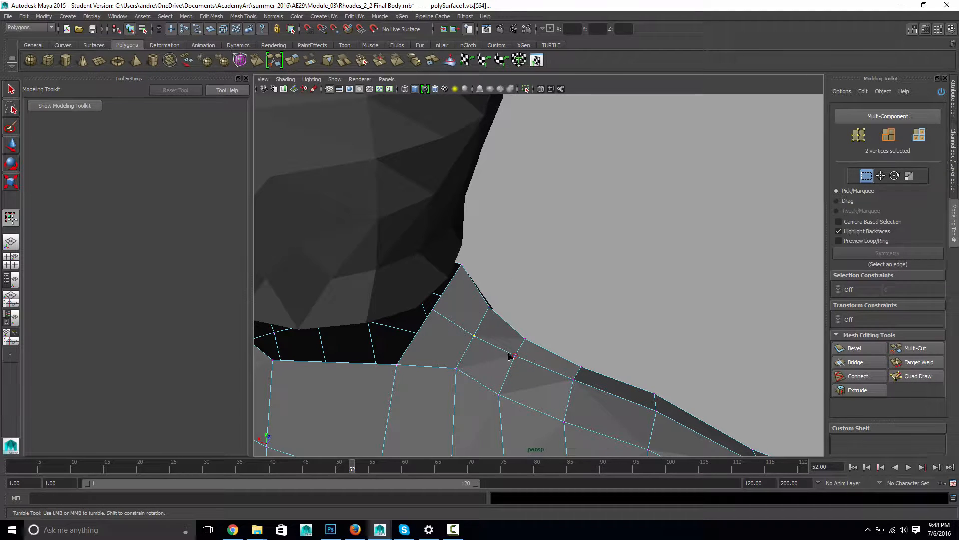
pyautogui.press('w')
pyautogui.moveTo(607, 338)
pyautogui.keyDown('alt'); pyautogui.mouseDown()
pyautogui.moveTo(512, 343)
pyautogui.moveTo(460, 313)
pyautogui.moveTo(545, 352)
pyautogui.moveTo(560, 337)
pyautogui.moveTo(529, 310)
pyautogui.moveTo(510, 326)
pyautogui.moveTo(450, 237)
pyautogui.mouseUp(); pyautogui.keyUp('alt')
pyautogui.press('4')
pyautogui.press('5')
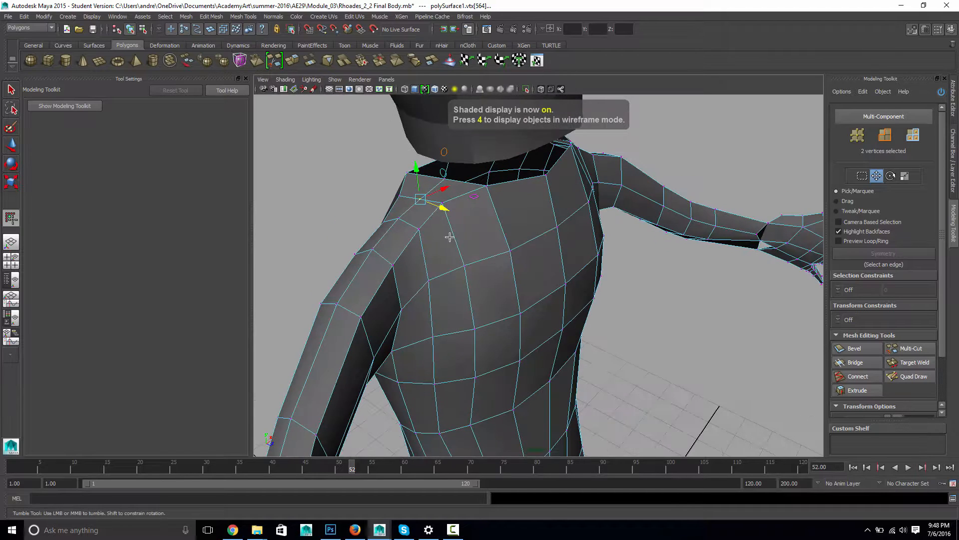
pyautogui.click(212, 17)
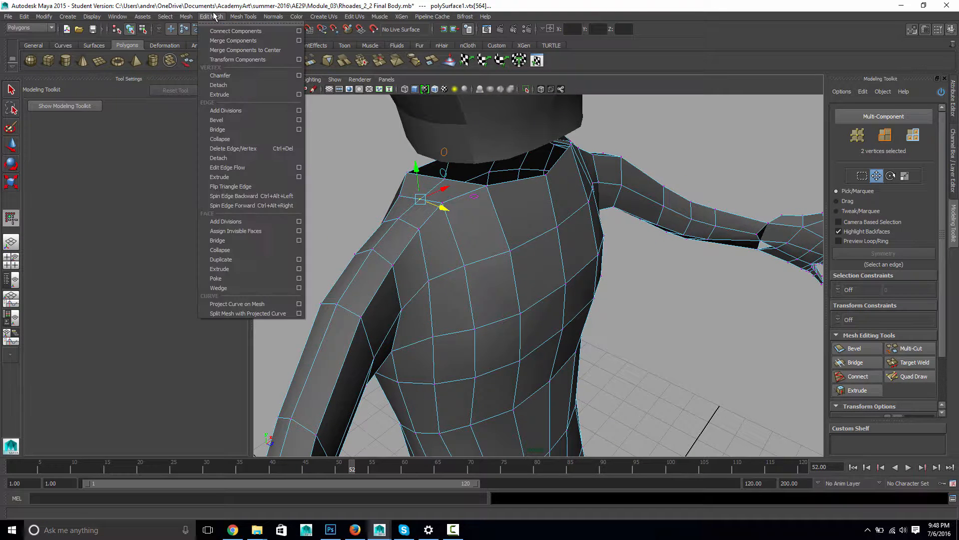
pyautogui.click(226, 50)
pyautogui.click(339, 207)
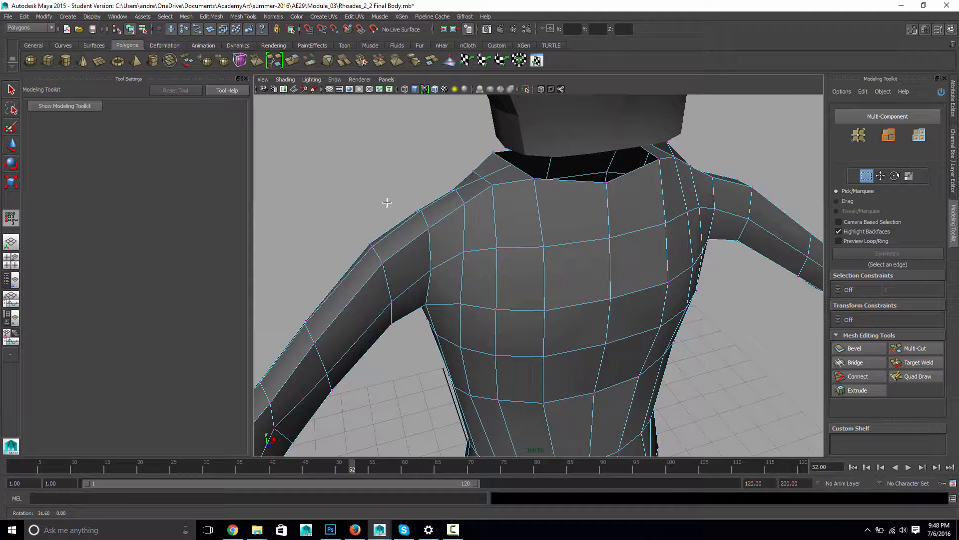
# - Move the new vertex on the shoulder side of the neck opening's rim to adjust the opening's shape
pyautogui.click(510, 166)
pyautogui.press('w')
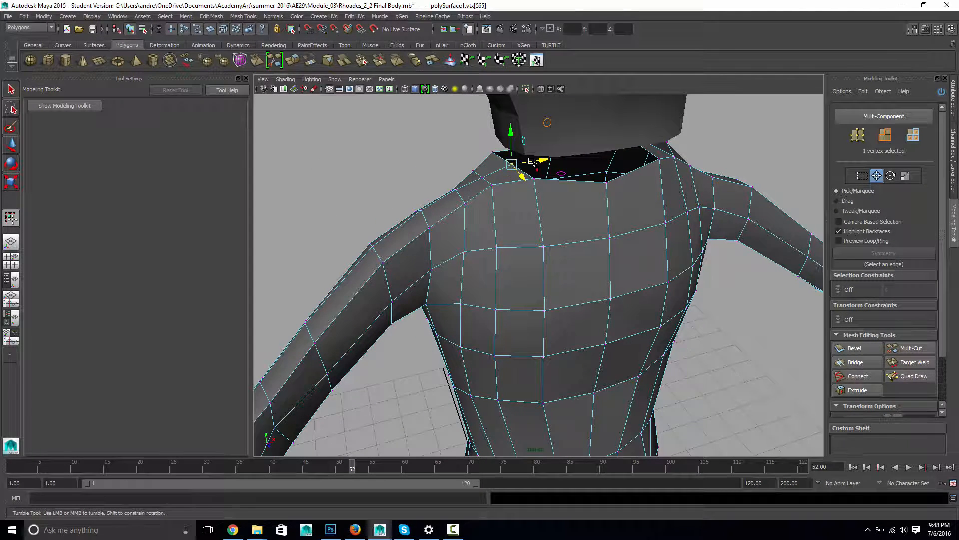
pyautogui.moveTo(525, 160); pyautogui.dragTo(587, 153)
pyautogui.click(543, 150)
# - Select the head's bottom middle back vertex and the body's matching neck-rim vertex, and apply Merge Components to Center
pyautogui.keyDown('alt'); pyautogui.moveTo(476, 188); pyautogui.dragTo(658, 166); pyautogui.keyUp('alt')
pyautogui.scroll(-5, 647, 171)
pyautogui.rightClick(578, 209)
pyautogui.click(536, 209)
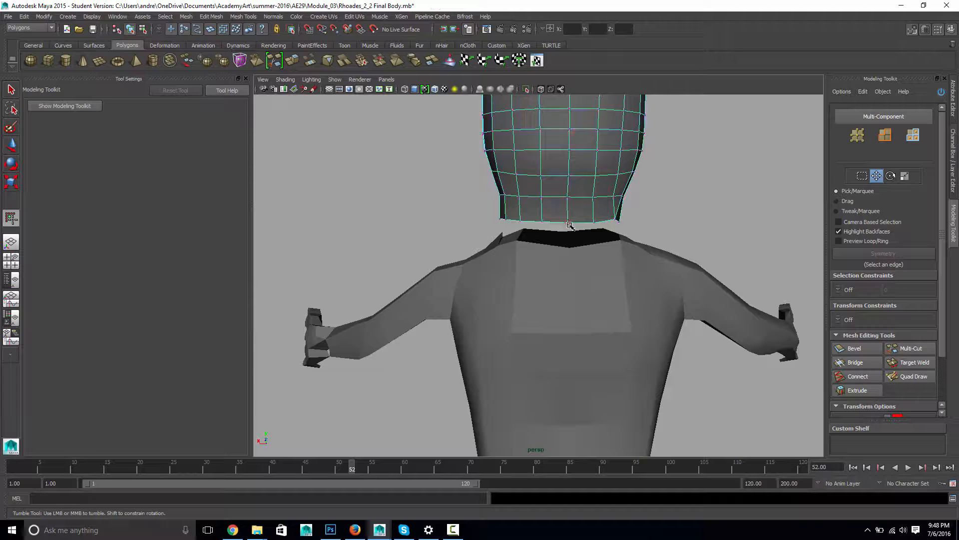
pyautogui.click(569, 221)
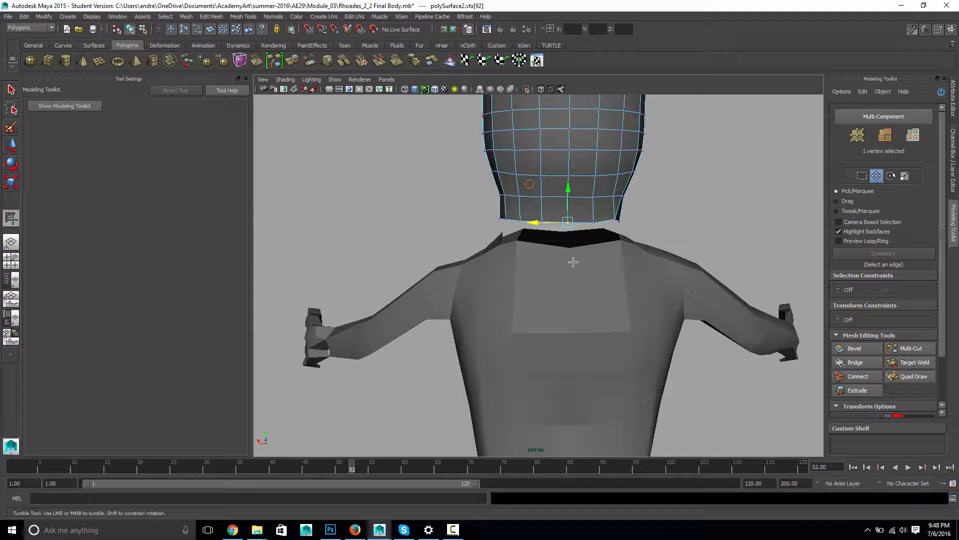
pyautogui.moveTo(573, 261); pyautogui.dragTo(569, 253, button='right')
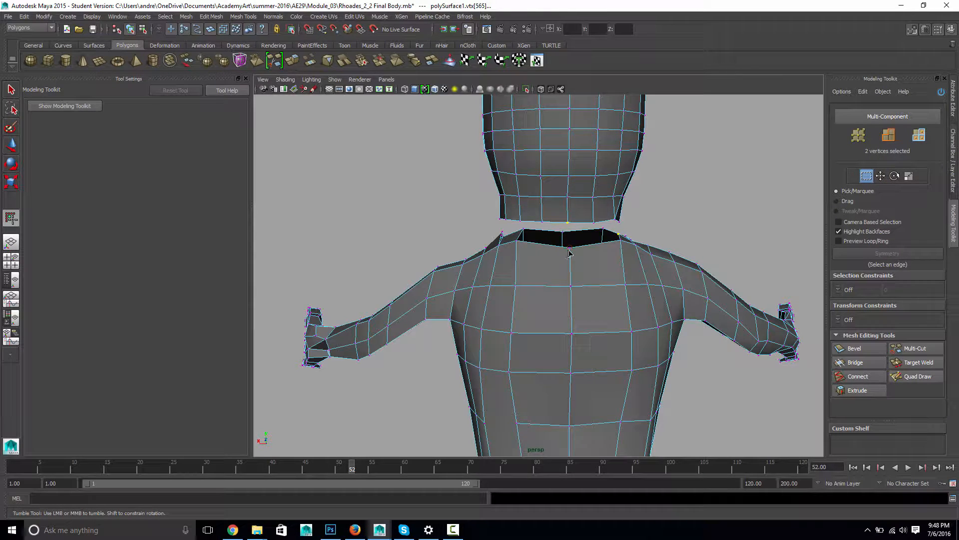
pyautogui.click(11, 91)
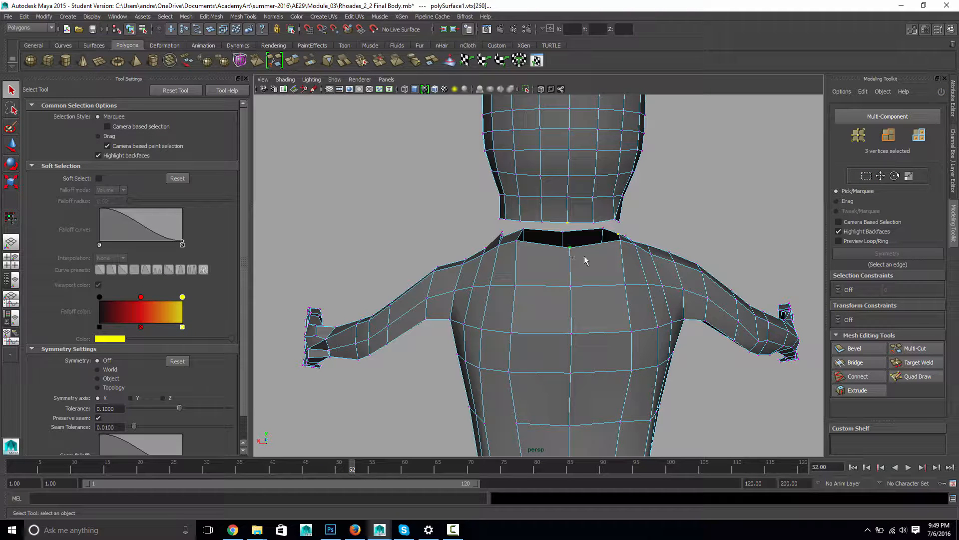
pyautogui.keyDown('shift'); pyautogui.click(618, 232); pyautogui.keyUp('shift')
pyautogui.keyDown('alt'); pyautogui.moveTo(671, 259); pyautogui.dragTo(623, 260); pyautogui.keyUp('alt')
pyautogui.click(211, 16)
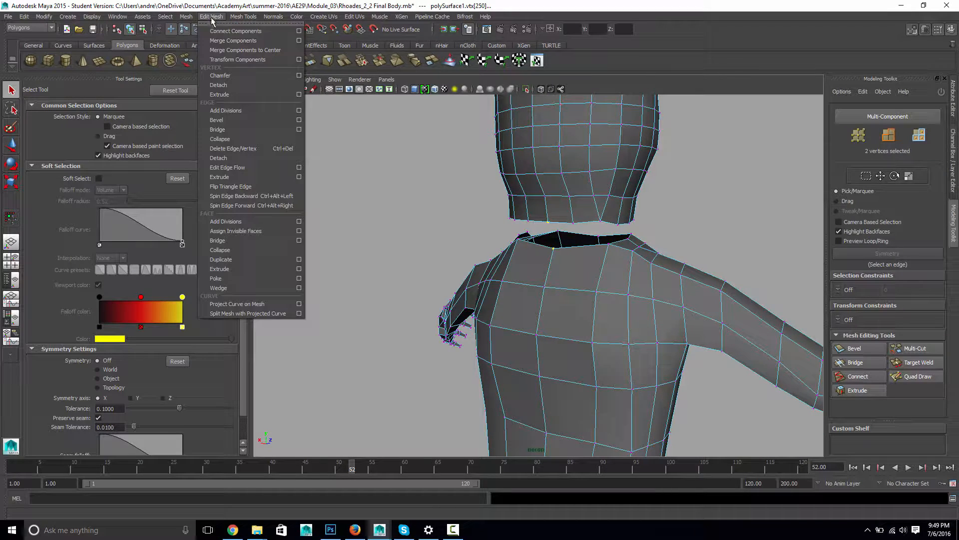
pyautogui.click(219, 50)
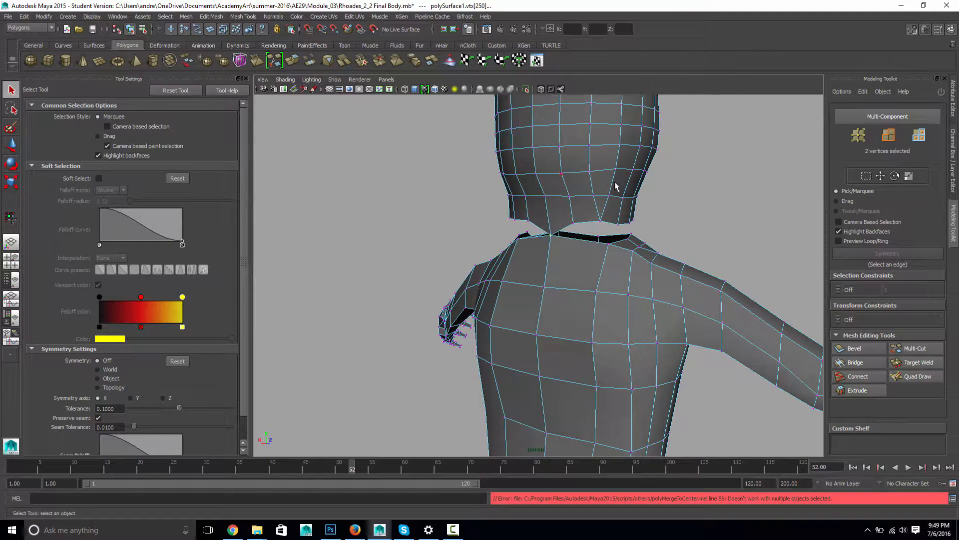
# - Insert a vertical edge loop with Multi-Cut down the body's back, just beside the center line
pyautogui.keyDown('alt'); pyautogui.moveTo(621, 189); pyautogui.dragTo(677, 253); pyautogui.keyUp('alt')
pyautogui.keyDown('alt'); pyautogui.moveTo(677, 253); pyautogui.dragTo(506, 255, button='right'); pyautogui.keyUp('alt')
pyautogui.keyDown('alt'); pyautogui.moveTo(595, 289); pyautogui.dragTo(539, 254, button='middle'); pyautogui.keyUp('alt')
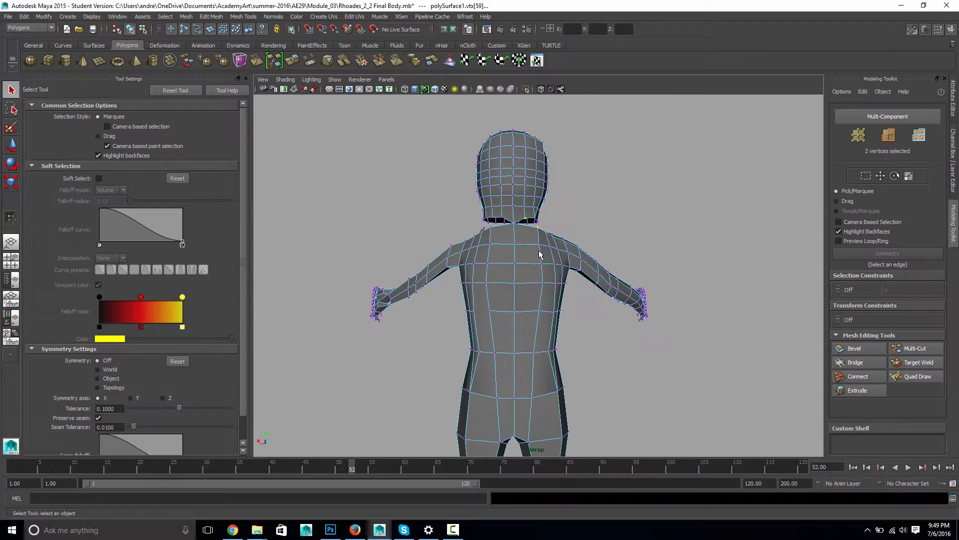
pyautogui.click(911, 348)
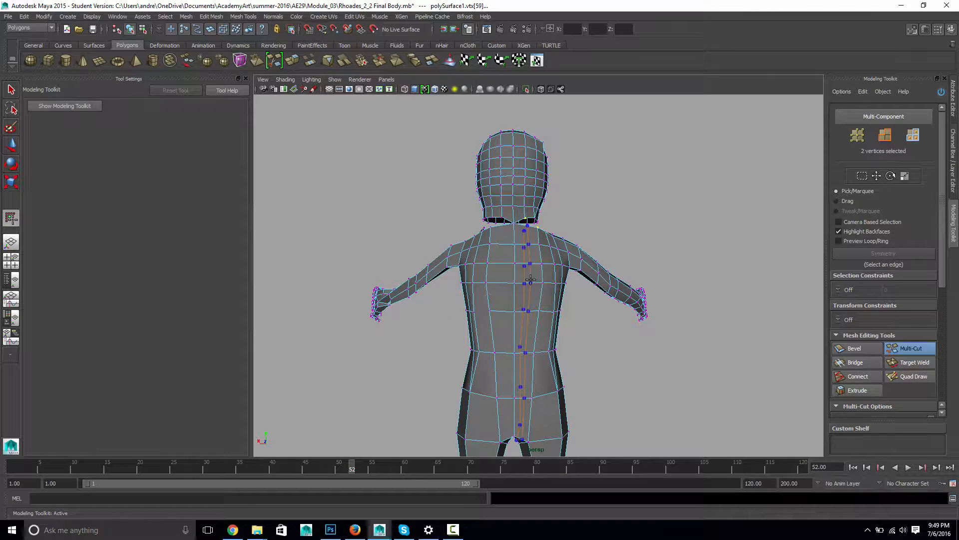
pyautogui.keyDown('alt'); pyautogui.moveTo(771, 243); pyautogui.dragTo(650, 272); pyautogui.keyUp('alt')
pyautogui.keyDown('alt'); pyautogui.moveTo(650, 272); pyautogui.dragTo(884, 271, button='right'); pyautogui.keyUp('alt')
pyautogui.keyDown('alt'); pyautogui.moveTo(675, 194); pyautogui.dragTo(670, 283, button='middle'); pyautogui.keyUp('alt')
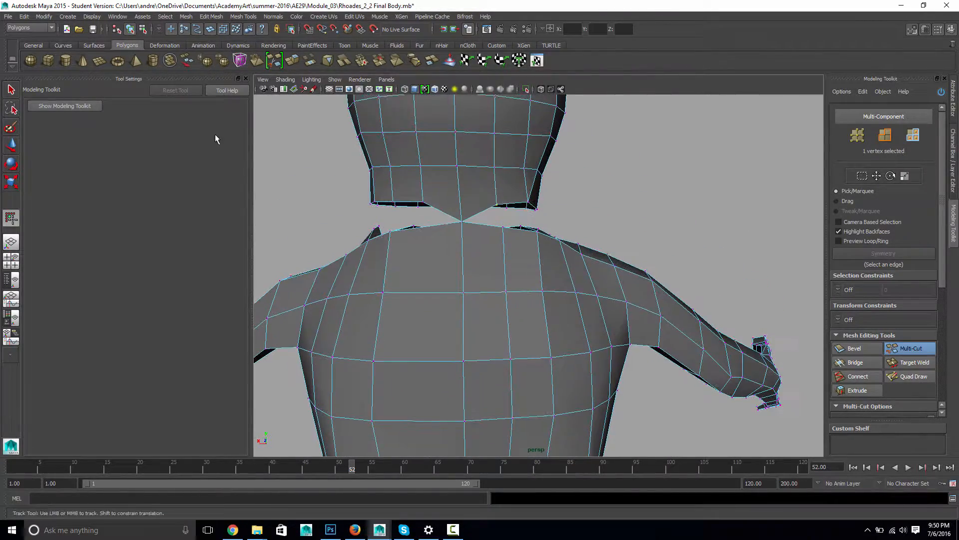
# - Select the new loop's vertex on the neck rim and the head's adjacent bottom vertex, and merge the pair
pyautogui.click(11, 90)
pyautogui.click(502, 228)
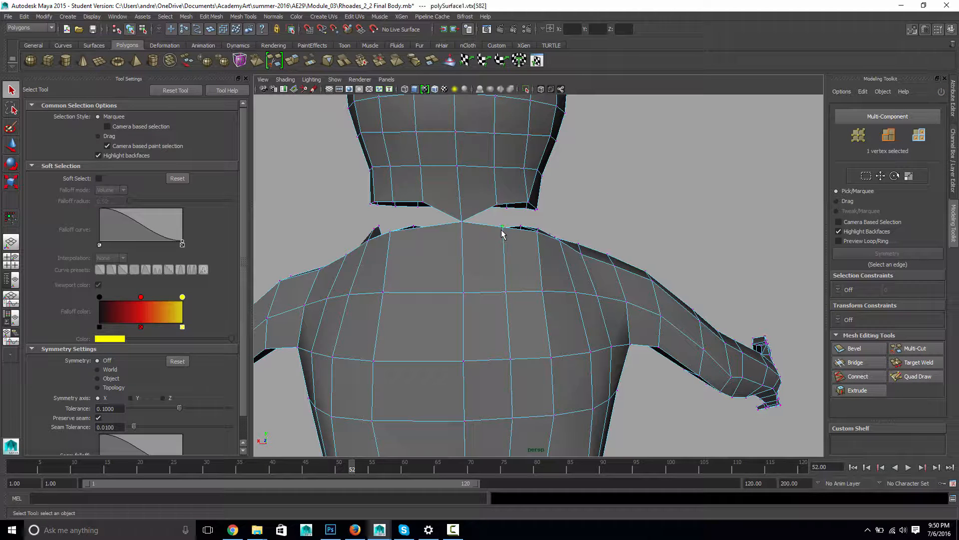
pyautogui.keyDown('alt'); pyautogui.moveTo(497, 224); pyautogui.dragTo(490, 210); pyautogui.keyUp('alt')
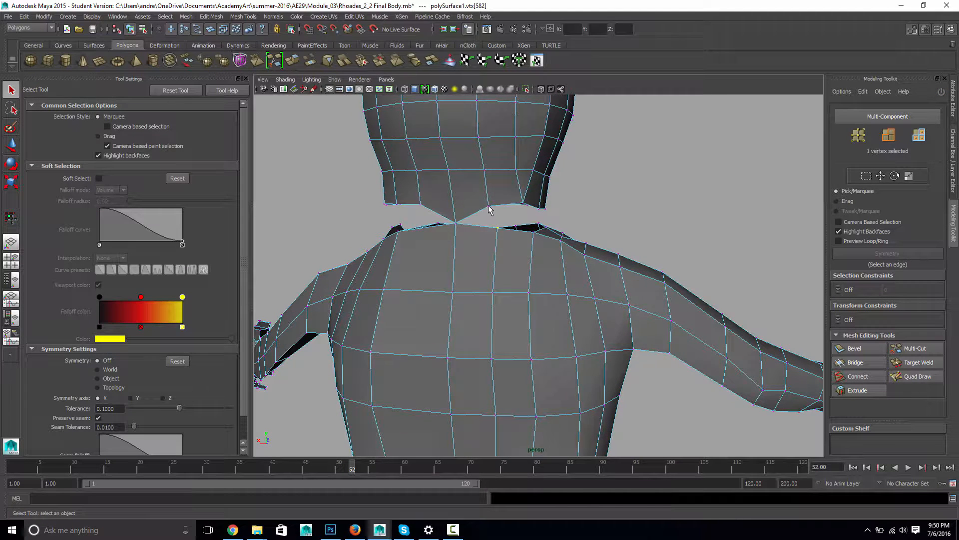
pyautogui.click(211, 16)
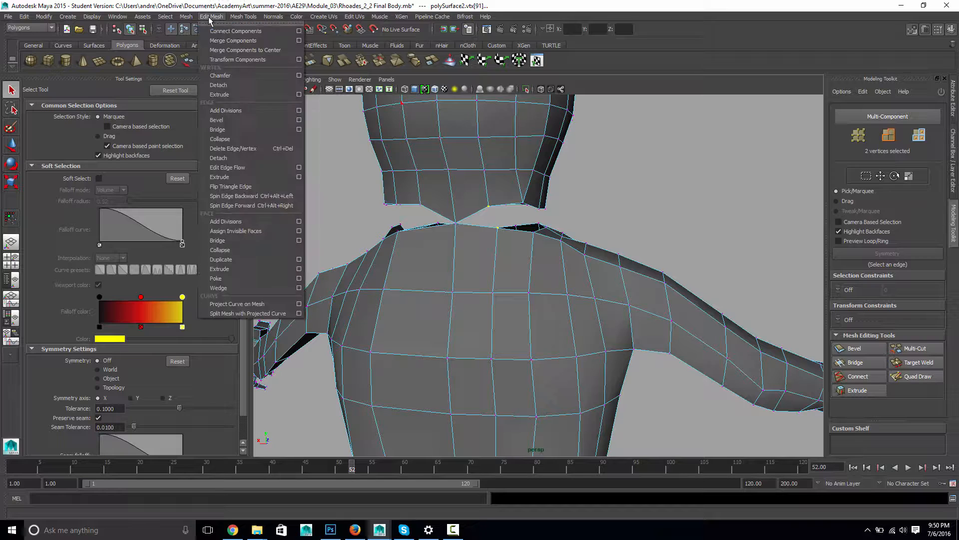
pyautogui.click(228, 41)
# - Pair the next bottom vertex of the head with the neighboring vertex on the body's neck rim and merge them
pyautogui.keyDown('alt'); pyautogui.moveTo(489, 154); pyautogui.dragTo(498, 183); pyautogui.keyUp('alt')
pyautogui.click(518, 205)
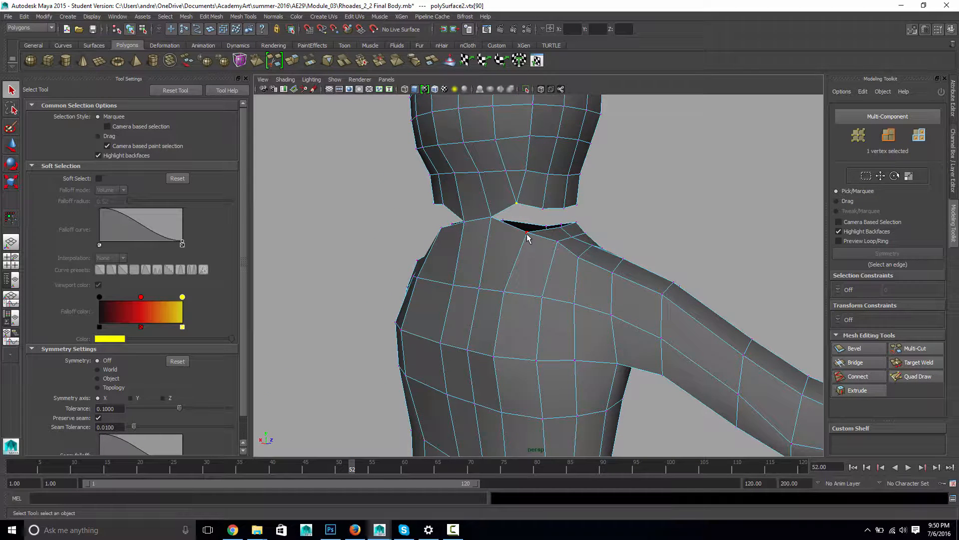
pyautogui.keyDown('shift'); pyautogui.click(527, 234); pyautogui.keyUp('shift')
pyautogui.keyDown('alt'); pyautogui.moveTo(669, 221); pyautogui.dragTo(628, 199); pyautogui.keyUp('alt')
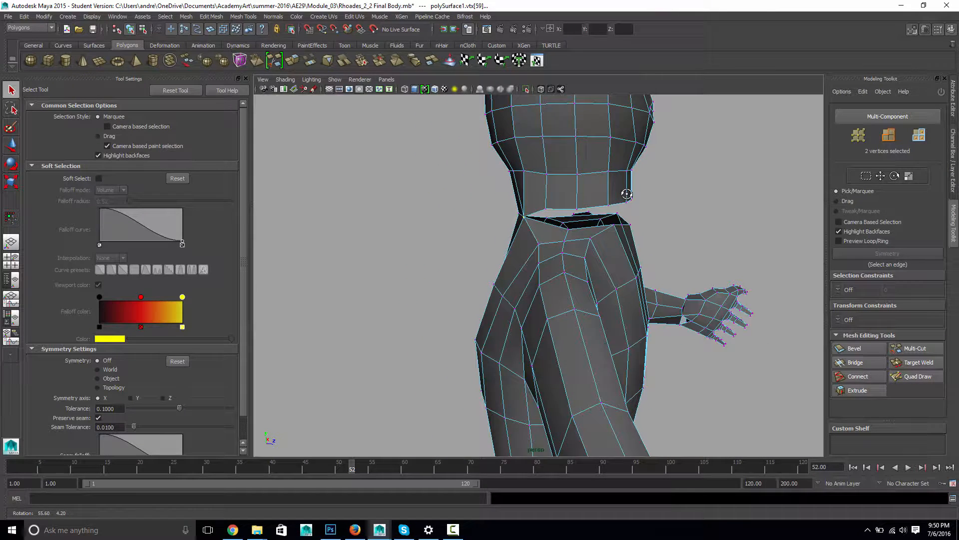
# - Merge two adjacent vertices on the head's bottom edge above the shoulder into one
pyautogui.click(544, 210)
pyautogui.keyDown('shift'); pyautogui.click(577, 210); pyautogui.keyUp('shift')
pyautogui.press('g')
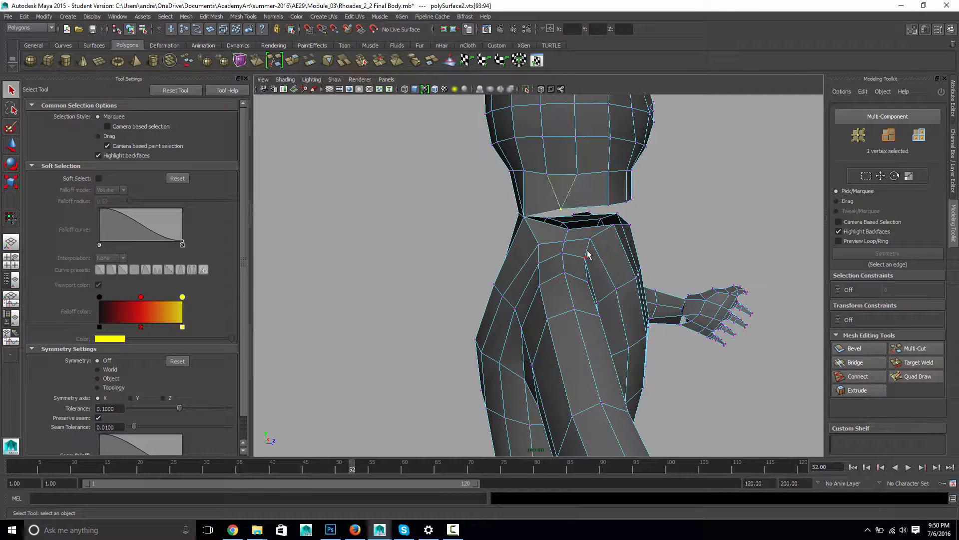
# - Merge the head's bottom vertices with the matching body neck-rim vertices, working from the shoulder side toward the front of the neck
pyautogui.keyDown('shift'); pyautogui.click(591, 238); pyautogui.keyUp('shift')
pyautogui.press('g')
pyautogui.keyDown('alt'); pyautogui.moveTo(701, 208); pyautogui.dragTo(648, 203); pyautogui.keyUp('alt')
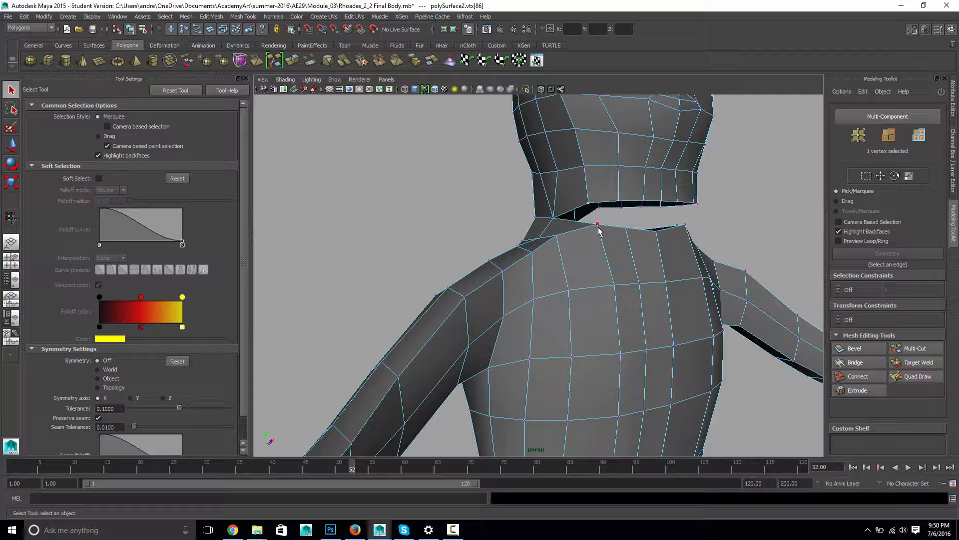
pyautogui.press('g')
pyautogui.keyDown('alt'); pyautogui.moveTo(708, 218); pyautogui.dragTo(597, 229); pyautogui.keyUp('alt')
# - Merge the next pairs of head-bottom and neck-rim vertices across the front of the neck, up to the chest's center line
pyautogui.click(615, 210)
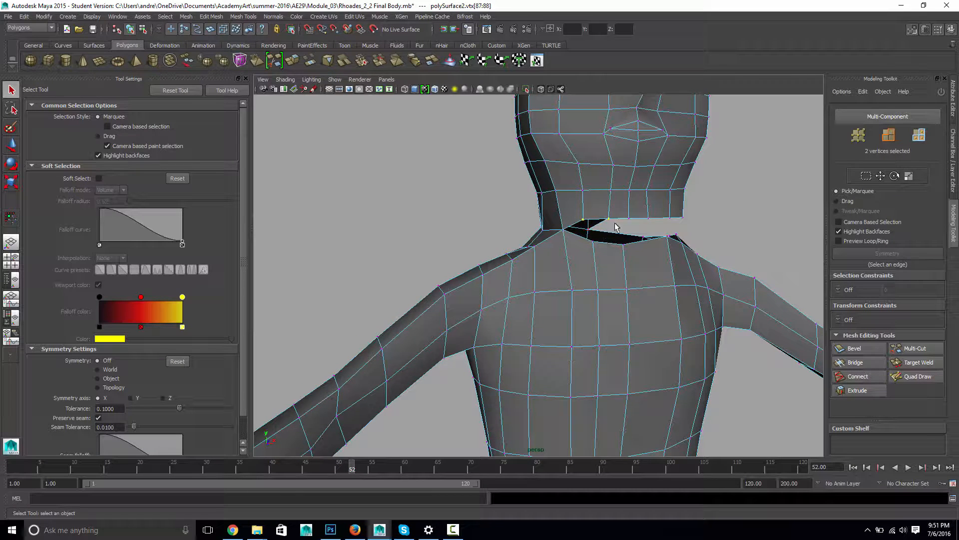
pyautogui.press('g')
pyautogui.keyDown('shift'); pyautogui.click(597, 244); pyautogui.keyUp('shift')
pyautogui.press('g')
pyautogui.keyDown('alt'); pyautogui.moveTo(761, 217); pyautogui.dragTo(658, 226); pyautogui.keyUp('alt')
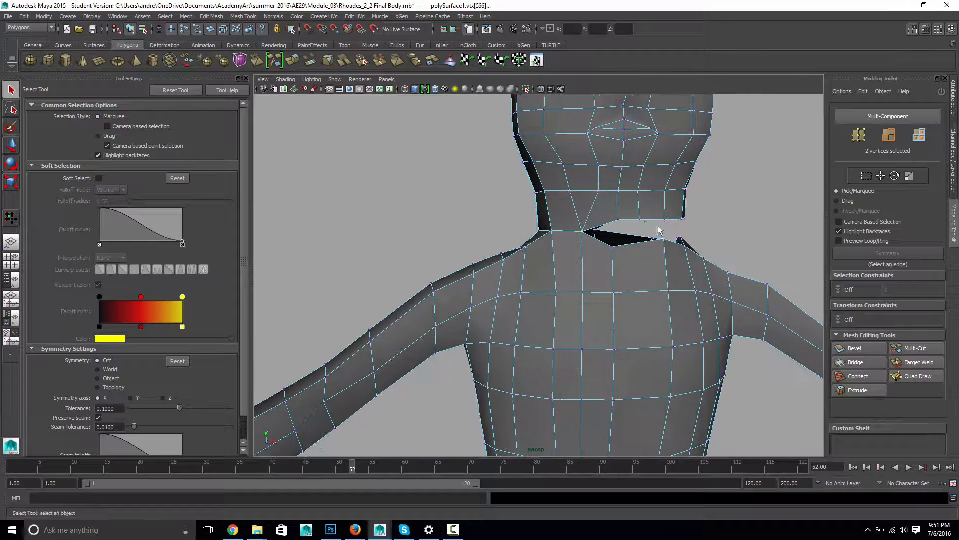
pyautogui.click(619, 221)
pyautogui.keyDown('shift'); pyautogui.click(614, 249); pyautogui.keyUp('shift')
pyautogui.press('g')
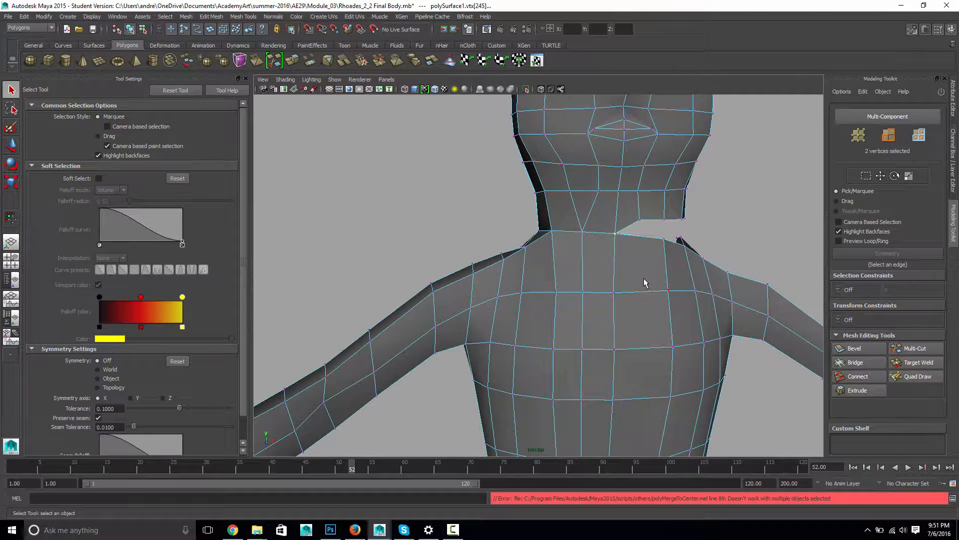
# - Select the head and body meshes together in the front view and combine them into one mesh
pyautogui.keyDown('alt'); pyautogui.moveTo(734, 220); pyautogui.dragTo(803, 254); pyautogui.keyUp('alt')
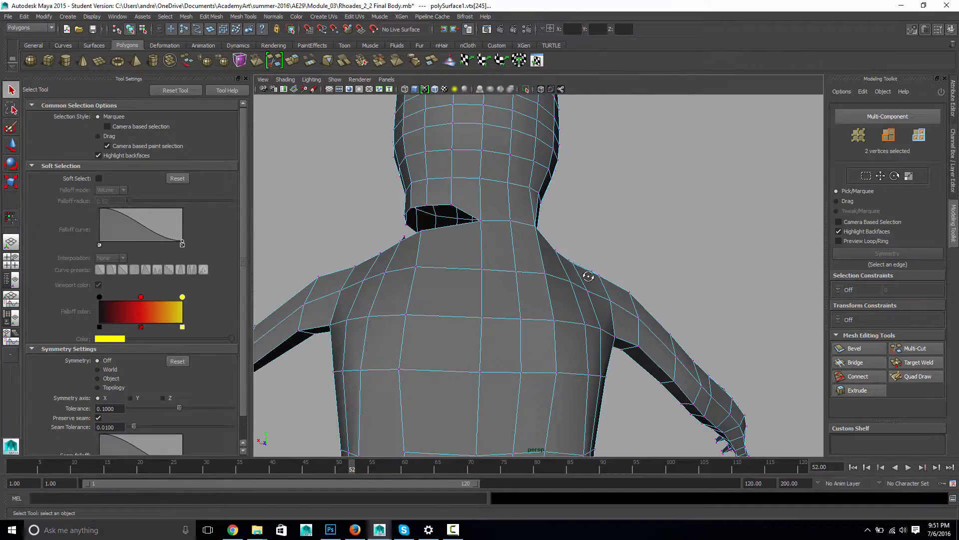
pyautogui.keyDown('alt'); pyautogui.moveTo(588, 276); pyautogui.dragTo(328, 284); pyautogui.keyUp('alt')
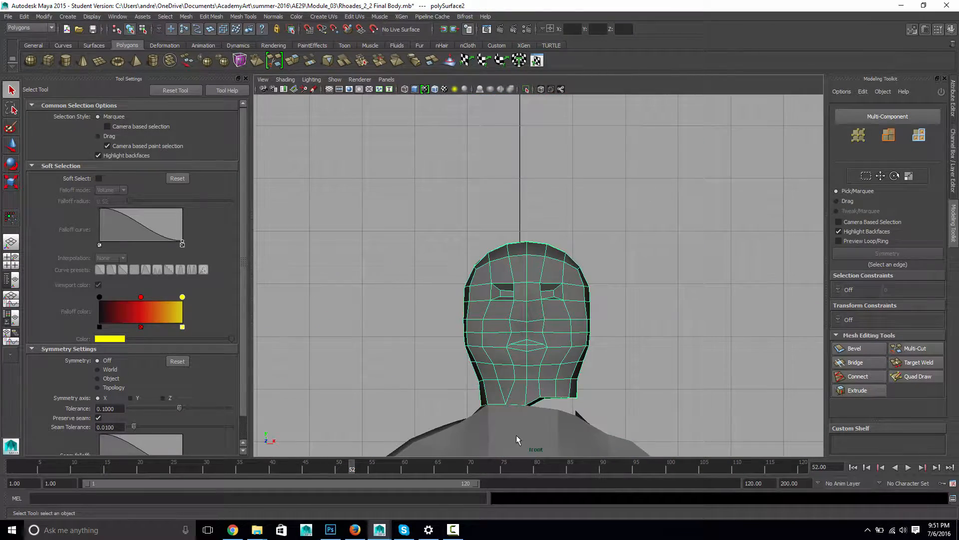
pyautogui.click(517, 438)
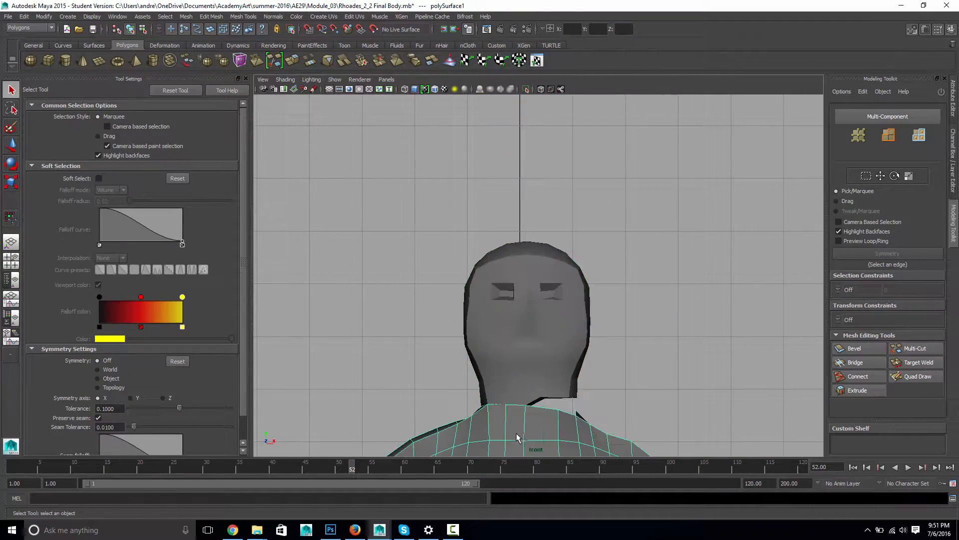
pyautogui.keyDown('alt'); pyautogui.moveTo(539, 332); pyautogui.dragTo(525, 223, button='middle'); pyautogui.keyUp('alt')
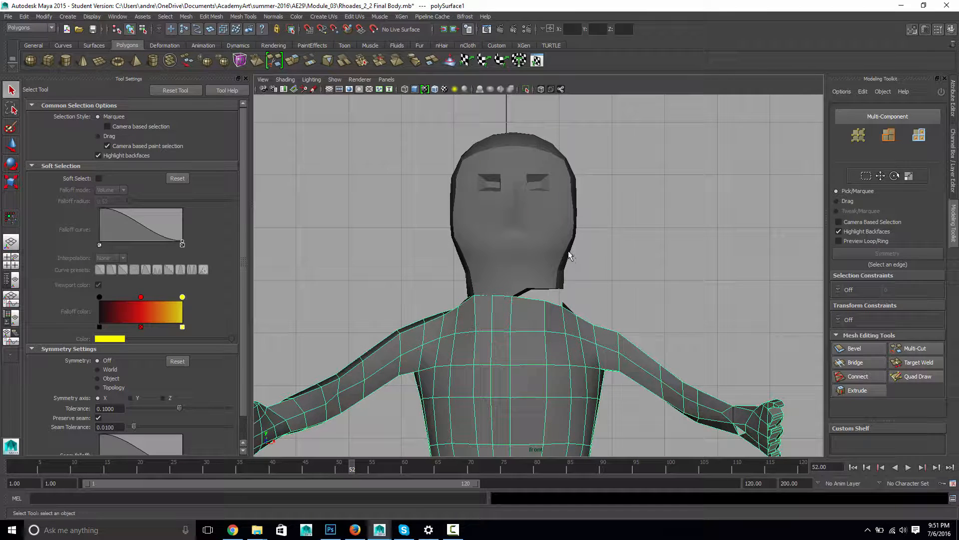
pyautogui.click(570, 256)
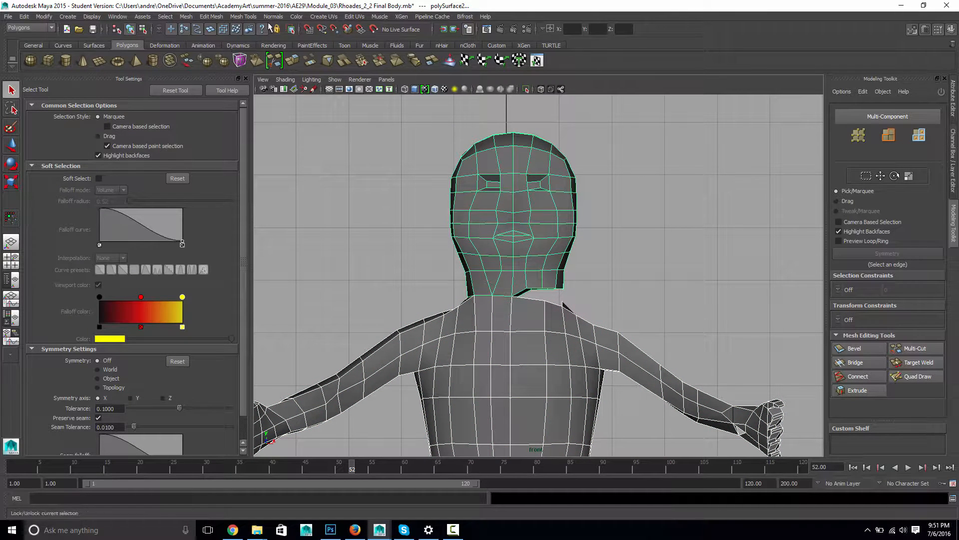
pyautogui.click(186, 16)
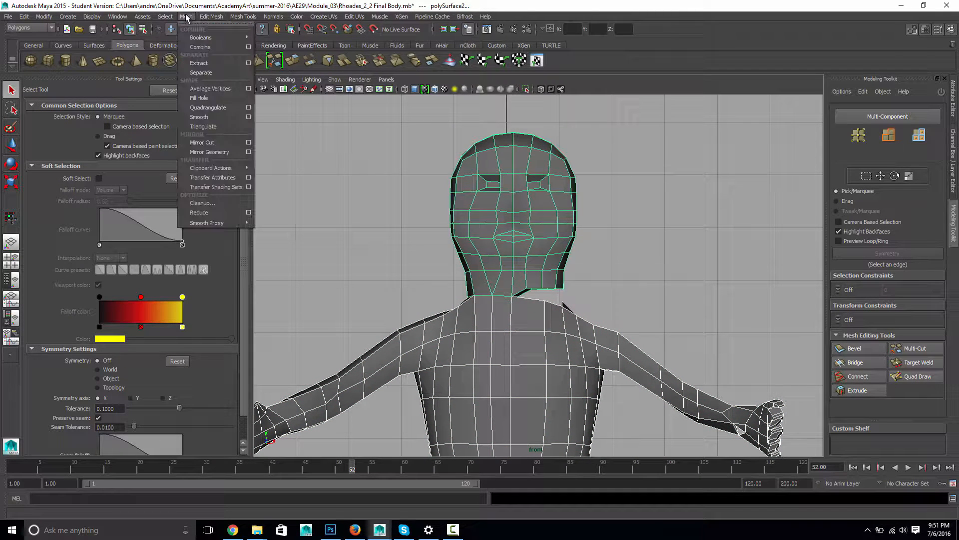
pyautogui.click(199, 46)
pyautogui.press('e')
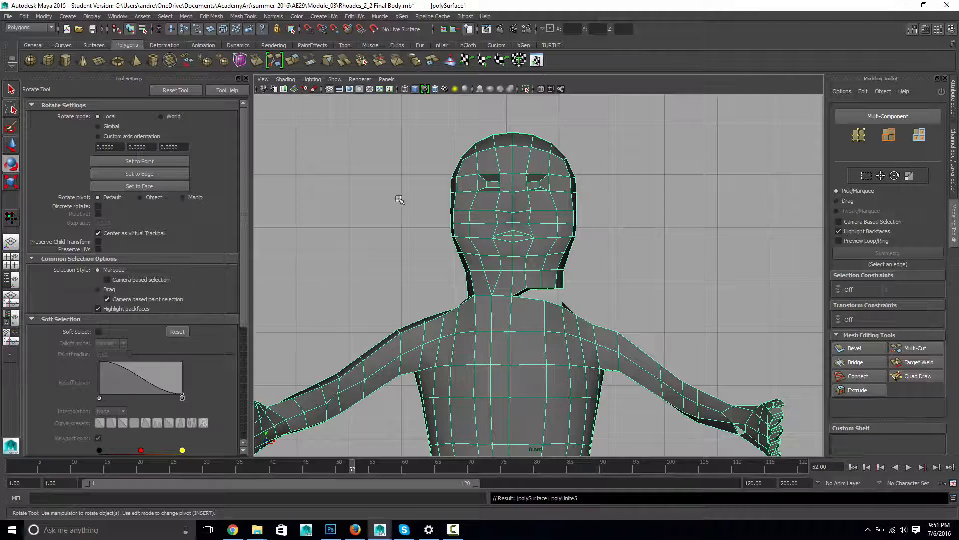
# - Delete all faces on the character's half with the open neck gap, keeping only the finished half up to the center line
pyautogui.click(427, 240)
pyautogui.moveTo(560, 280); pyautogui.dragTo(561, 303, button='right')
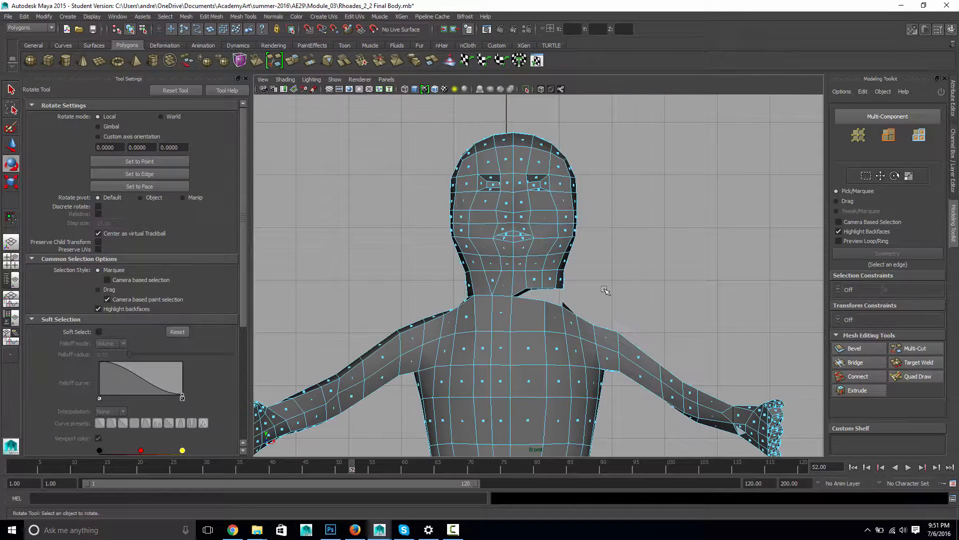
pyautogui.scroll(-5, 588, 256)
pyautogui.scroll(-2, 592, 256)
pyautogui.keyDown('alt'); pyautogui.moveTo(592, 256); pyautogui.dragTo(538, 145, button='middle'); pyautogui.keyUp('alt')
pyautogui.scroll(-2, 647, 391)
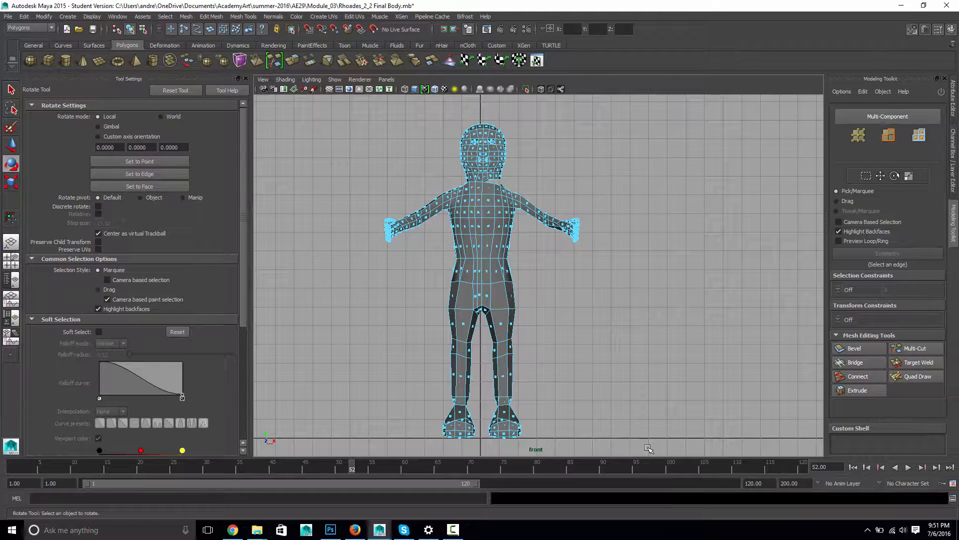
pyautogui.moveTo(481, 106)
pyautogui.mouseDown()
pyautogui.moveTo(480, 96)
pyautogui.moveTo(484, 108)
pyautogui.mouseUp()
pyautogui.press('Delete')
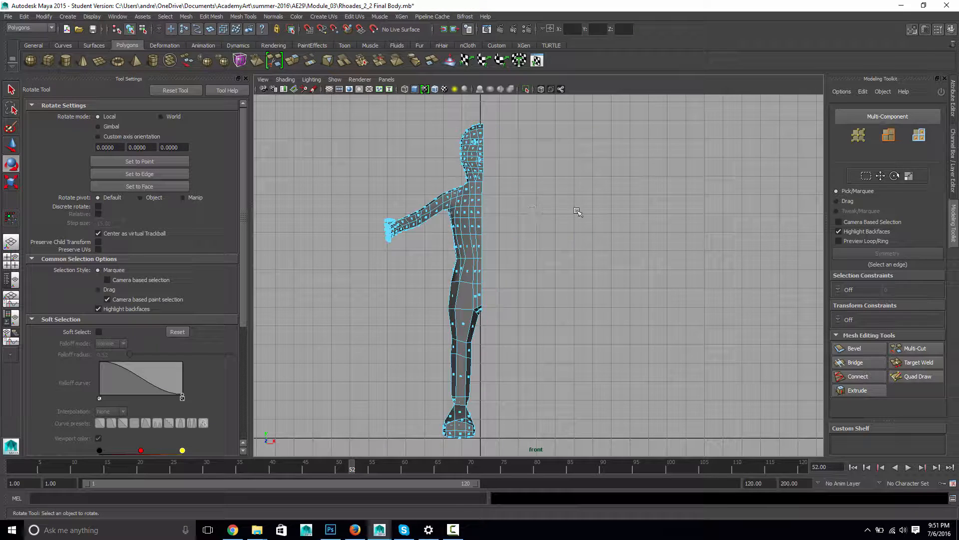
# - Select all vertices of the remaining half, run Merge Components on them, and return to object selection
pyautogui.moveTo(468, 235); pyautogui.dragTo(428, 233, button='right')
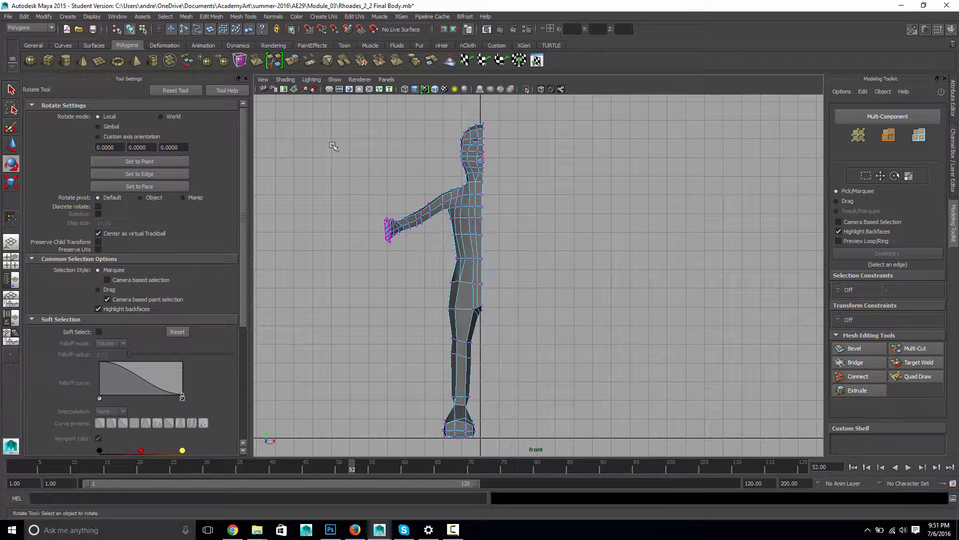
pyautogui.moveTo(343, 107); pyautogui.dragTo(674, 503)
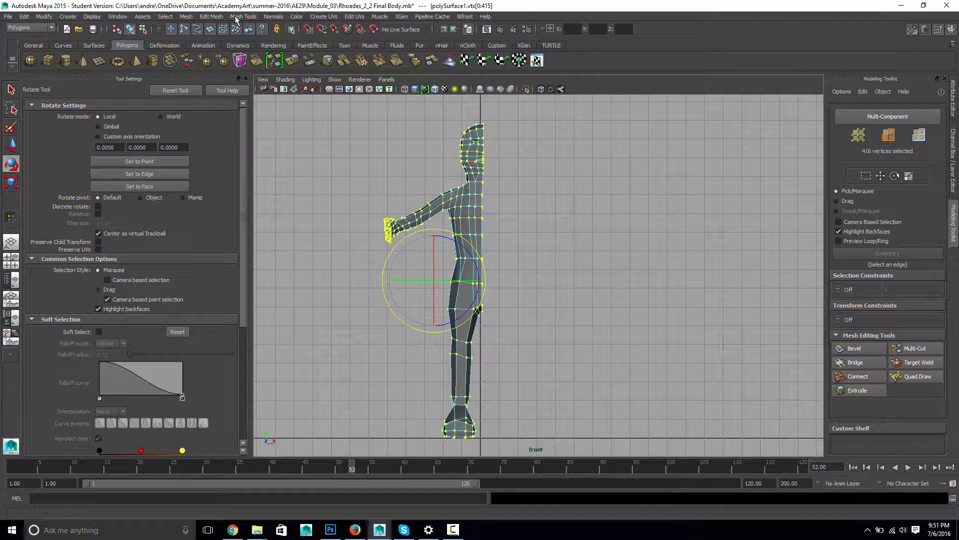
pyautogui.click(215, 18)
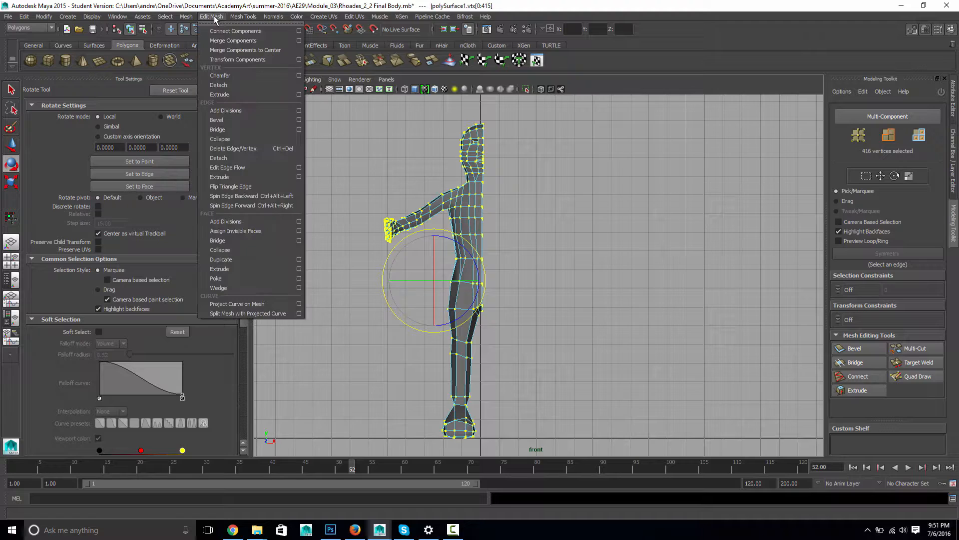
pyautogui.click(233, 41)
pyautogui.click(535, 197)
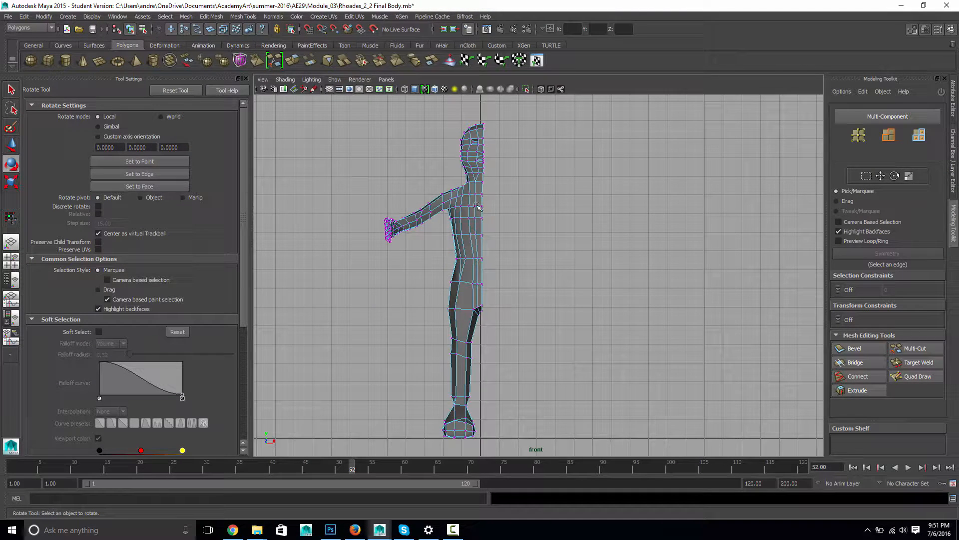
pyautogui.moveTo(474, 210); pyautogui.dragTo(496, 189, button='right')
pyautogui.click(482, 210)
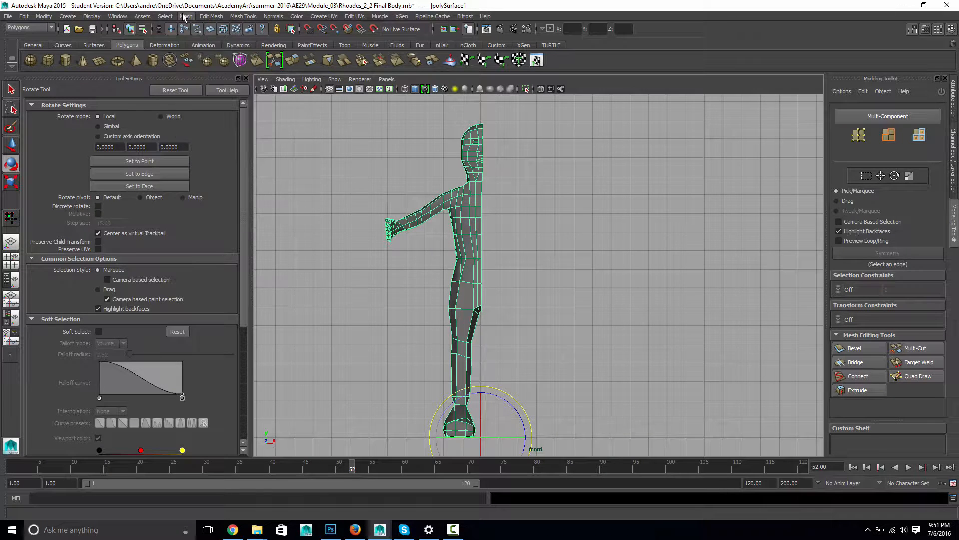
# - Select the open border edges running along the center line of the half head and torso
pyautogui.moveTo(481, 248); pyautogui.dragTo(465, 248, button='right')
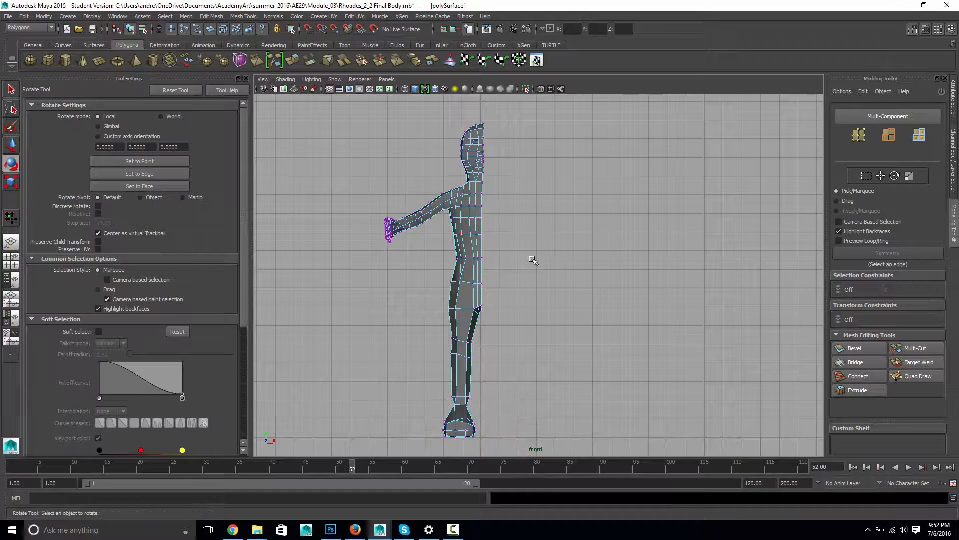
pyautogui.press('space')
pyautogui.moveTo(543, 258); pyautogui.dragTo(563, 377)
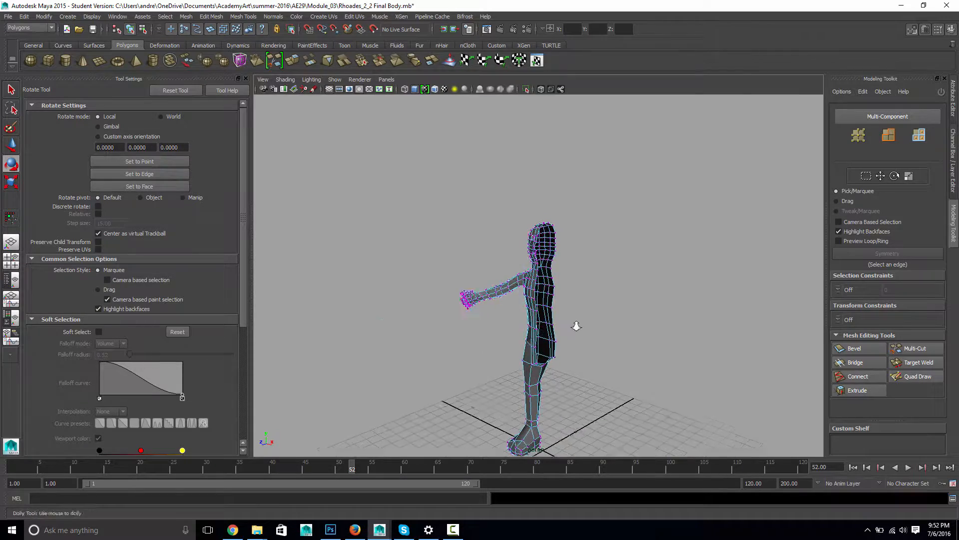
pyautogui.keyDown('alt'); pyautogui.moveTo(575, 326); pyautogui.dragTo(957, 293, button='right'); pyautogui.keyUp('alt')
pyautogui.keyDown('alt'); pyautogui.moveTo(596, 280); pyautogui.dragTo(625, 266); pyautogui.keyUp('alt')
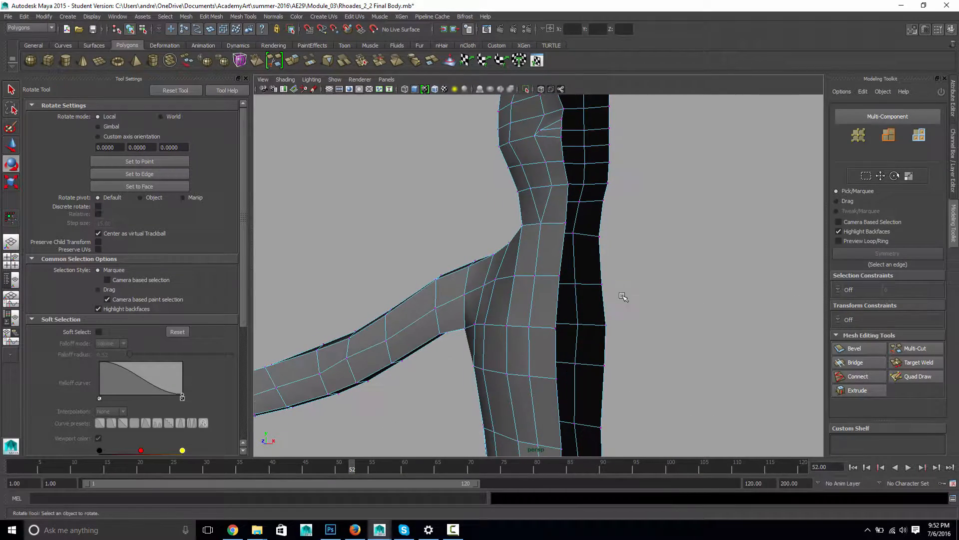
pyautogui.keyDown('alt'); pyautogui.moveTo(619, 308); pyautogui.dragTo(452, 349, button='right'); pyautogui.keyUp('alt')
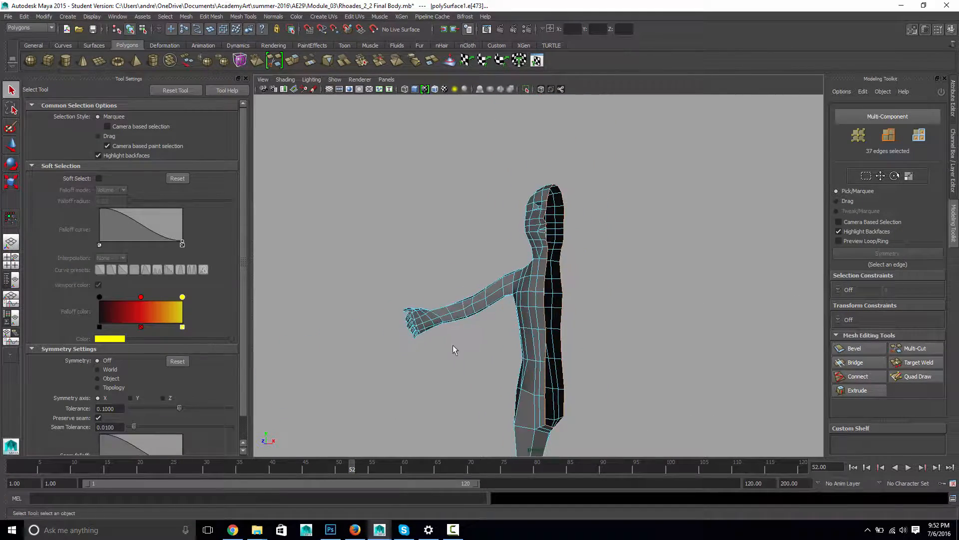
pyautogui.keyDown('alt'); pyautogui.moveTo(452, 350); pyautogui.dragTo(482, 358); pyautogui.keyUp('alt')
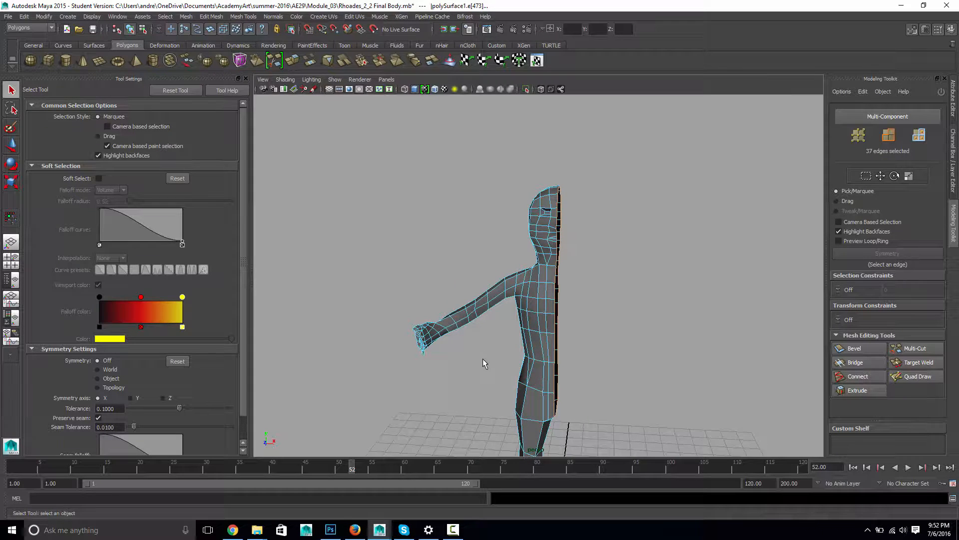
# - Move the selected center border edges to X 0 with an absolute transform
pyautogui.press('w')
pyautogui.moveTo(606, 309); pyautogui.dragTo(628, 332)
pyautogui.hotkey('ctrl', 'z')
pyautogui.press('space')
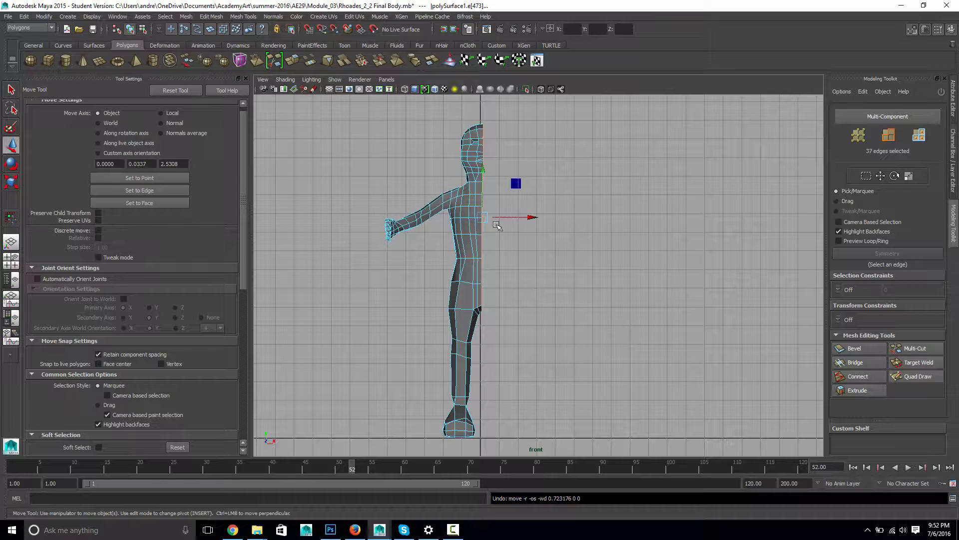
pyautogui.keyDown('alt'); pyautogui.moveTo(439, 180); pyautogui.dragTo(443, 260, button='middle'); pyautogui.keyUp('alt')
pyautogui.keyDown('alt'); pyautogui.moveTo(539, 385); pyautogui.dragTo(563, 426, button='right'); pyautogui.keyUp('alt')
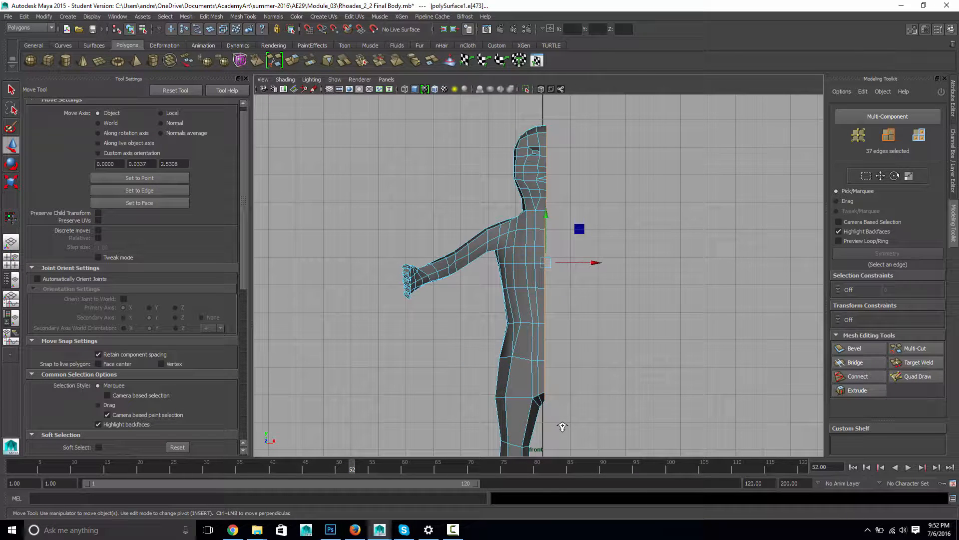
pyautogui.click(548, 28)
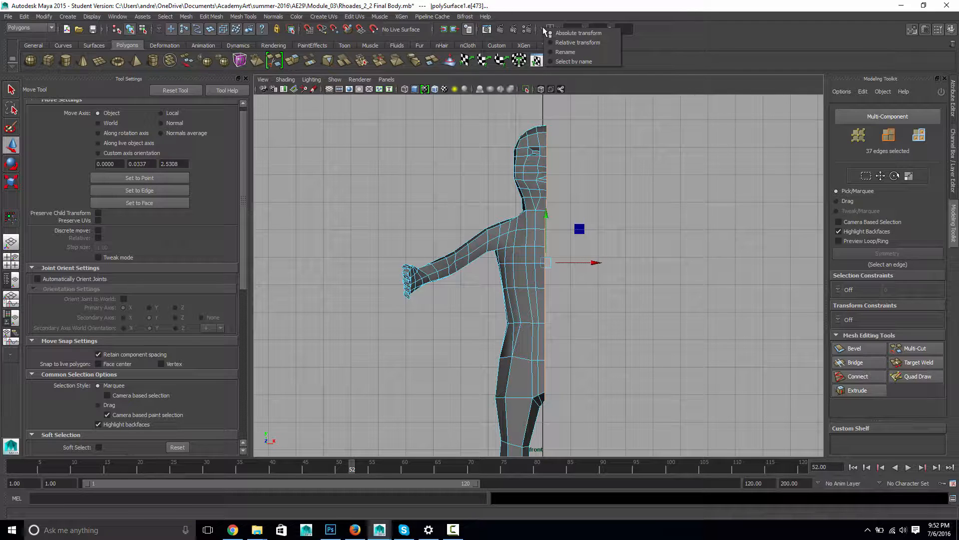
pyautogui.click(549, 34)
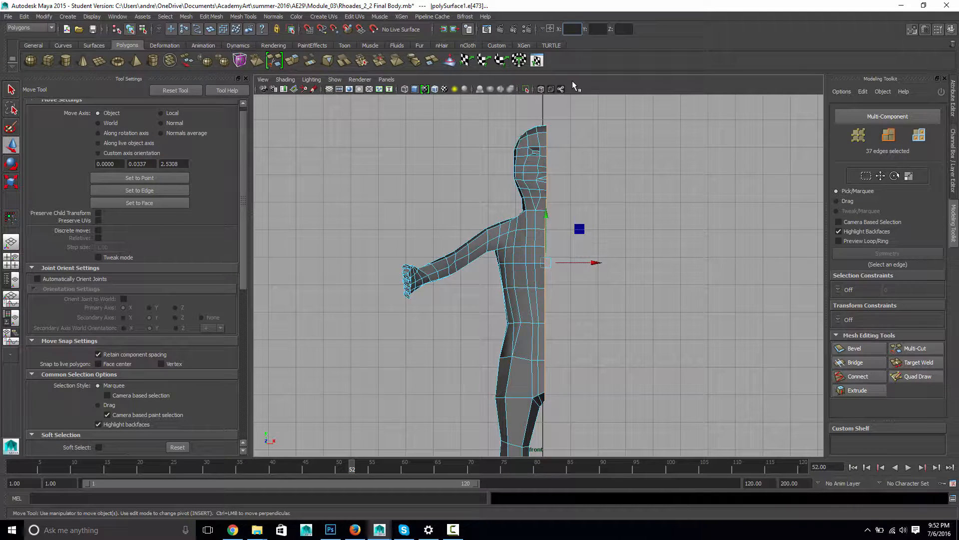
pyautogui.click(572, 29)
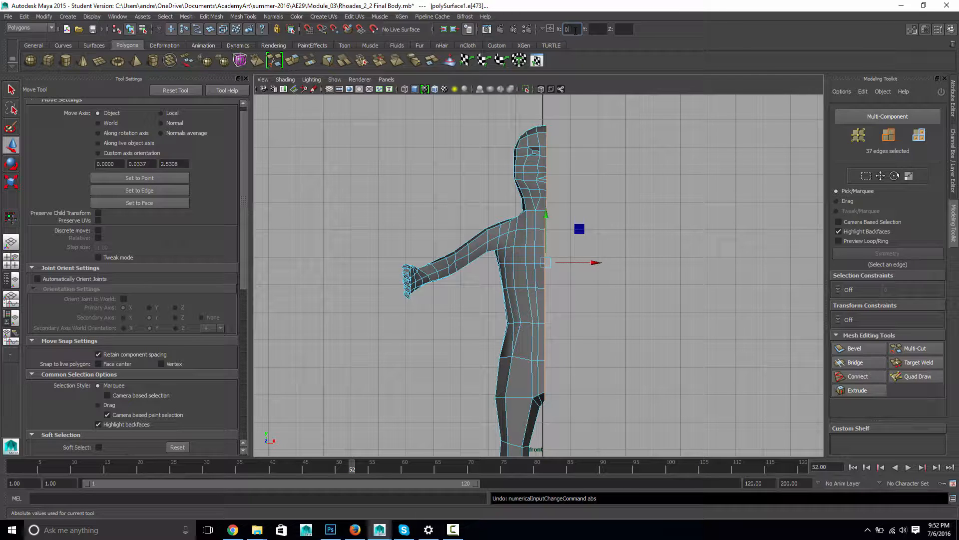
pyautogui.write('0')
pyautogui.press('Return')
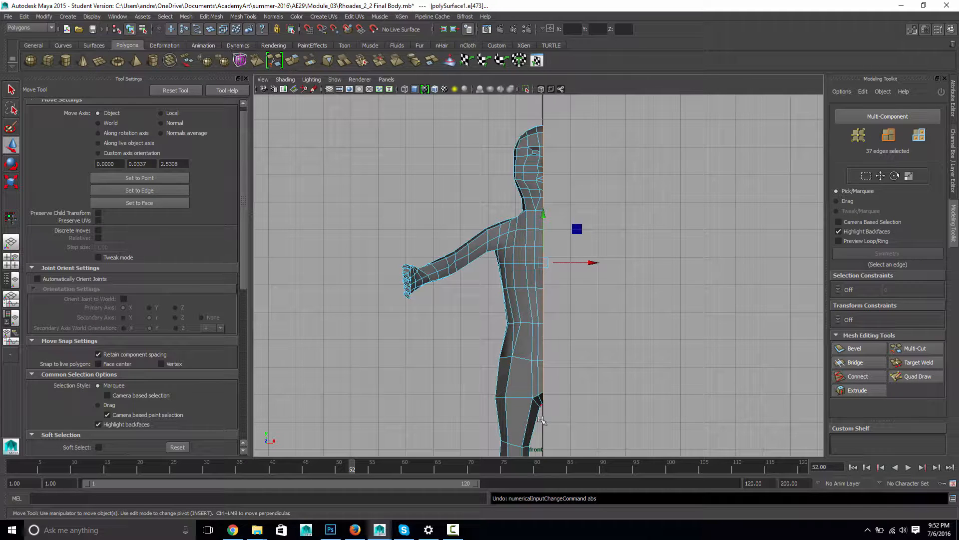
# - Mirror the half character across the center line with Mirror Geometry to form the full body, and deselect it
pyautogui.moveTo(514, 251); pyautogui.dragTo(482, 225, button='right')
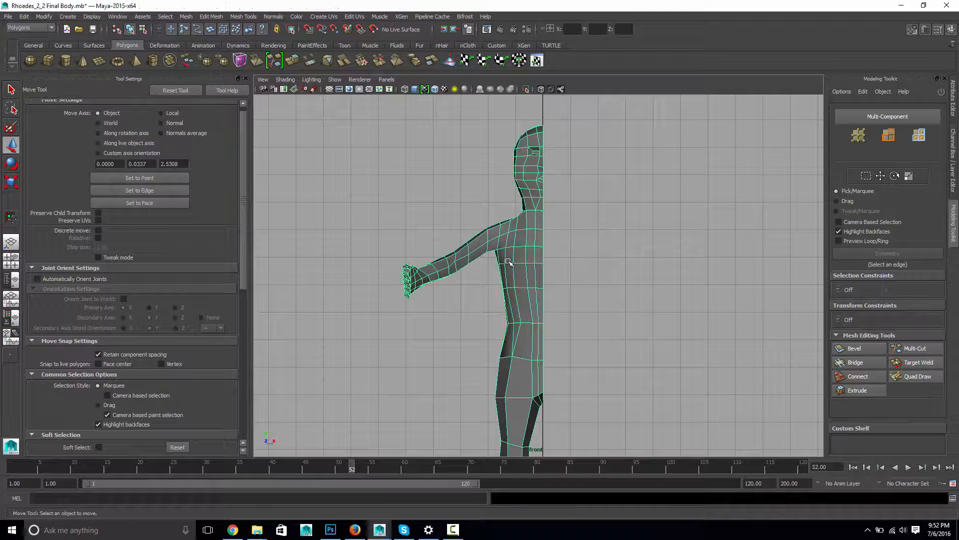
pyautogui.click(186, 17)
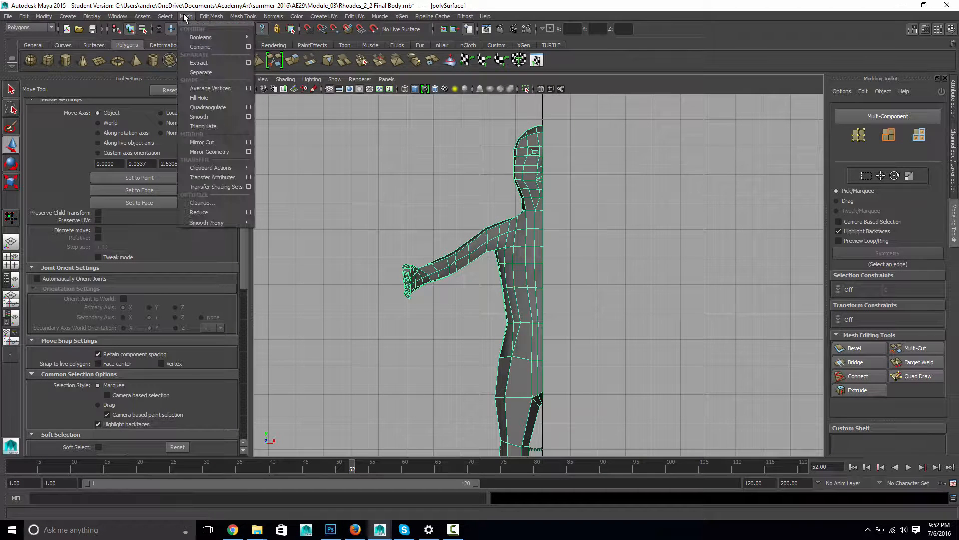
pyautogui.moveTo(190, 40)
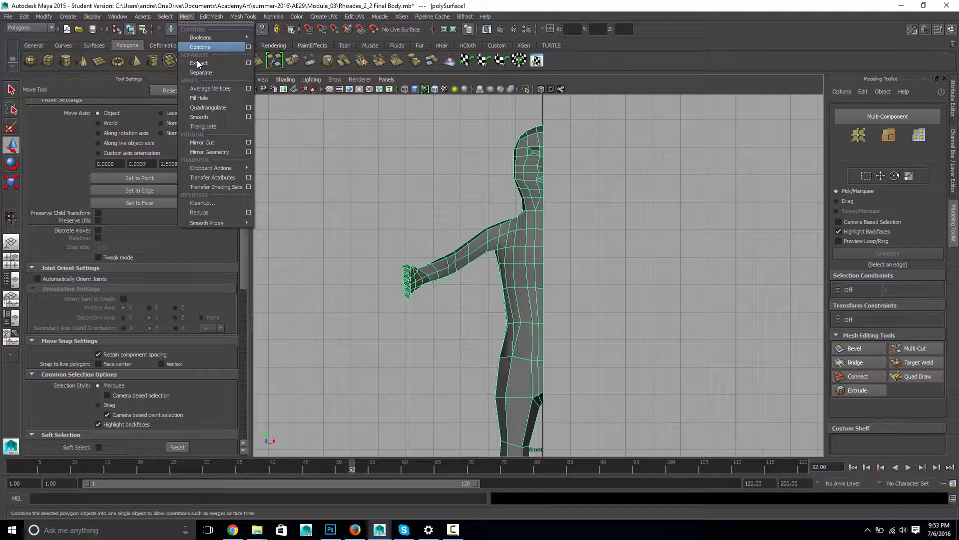
pyautogui.click(209, 152)
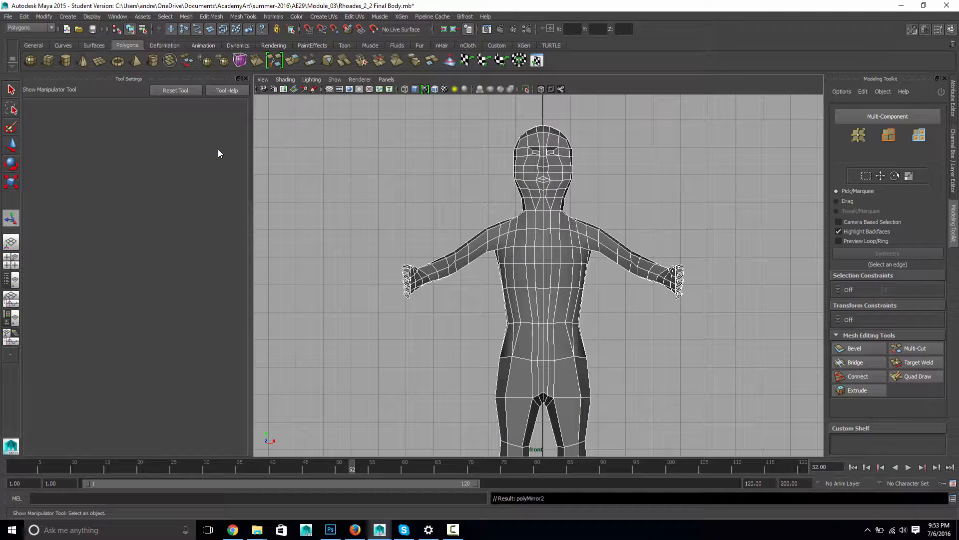
pyautogui.press('space')
pyautogui.moveTo(469, 177); pyautogui.dragTo(469, 154)
pyautogui.moveTo(446, 221)
pyautogui.keyDown('alt'); pyautogui.mouseDown()
pyautogui.moveTo(606, 238)
pyautogui.moveTo(659, 221)
pyautogui.moveTo(666, 178)
pyautogui.moveTo(644, 210)
pyautogui.moveTo(364, 211)
pyautogui.moveTo(472, 212)
pyautogui.moveTo(426, 219)
pyautogui.moveTo(452, 231)
pyautogui.mouseUp(); pyautogui.keyUp('alt')
pyautogui.click(440, 231)
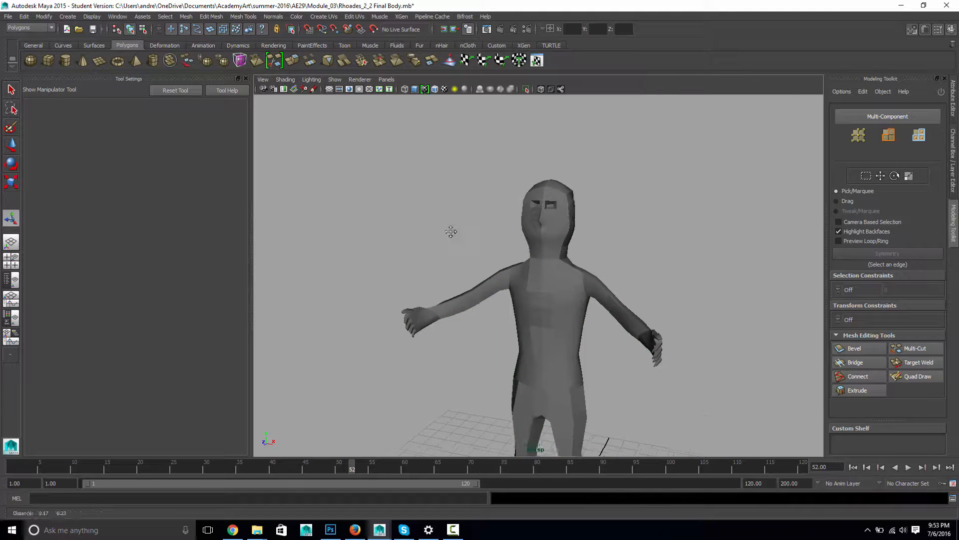
# - Examine the mirrored full-body mesh from several angles, checking its shading and wireframe along the center line
pyautogui.keyDown('alt'); pyautogui.moveTo(618, 351); pyautogui.dragTo(551, 281, button='middle'); pyautogui.keyUp('alt')
pyautogui.keyDown('alt'); pyautogui.moveTo(551, 281); pyautogui.dragTo(565, 272); pyautogui.keyUp('alt')
pyautogui.click(471, 270)
pyautogui.keyDown('alt'); pyautogui.moveTo(472, 270); pyautogui.dragTo(488, 270); pyautogui.keyUp('alt')
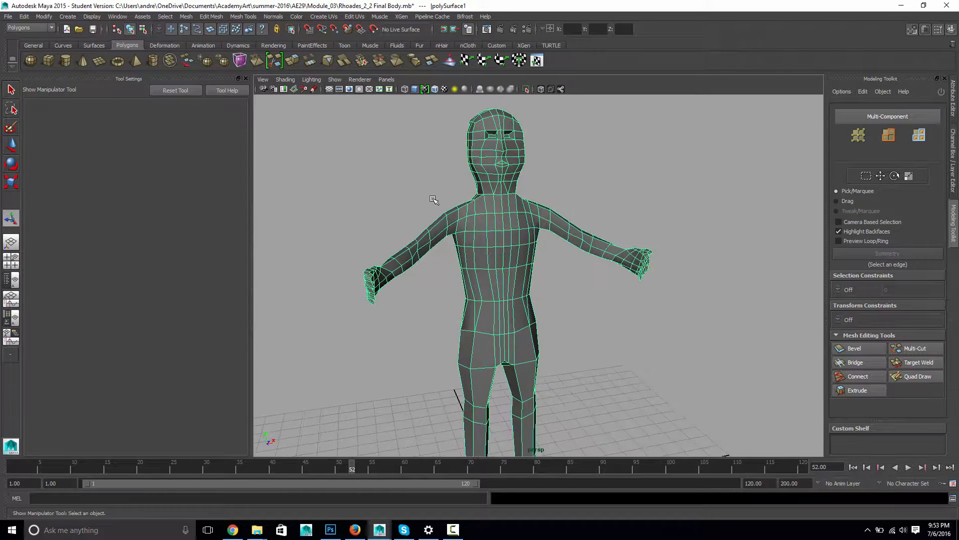
pyautogui.click(433, 199)
pyautogui.keyDown('alt'); pyautogui.moveTo(427, 218); pyautogui.dragTo(538, 204); pyautogui.keyUp('alt')
pyautogui.keyDown('alt'); pyautogui.moveTo(498, 313); pyautogui.dragTo(460, 293); pyautogui.keyUp('alt')
# - Select the full-body mesh, apply Set to Face to its normals, and deselect it to check the shading
pyautogui.click(487, 268)
pyautogui.keyDown('alt'); pyautogui.moveTo(455, 198); pyautogui.dragTo(456, 225); pyautogui.keyUp('alt')
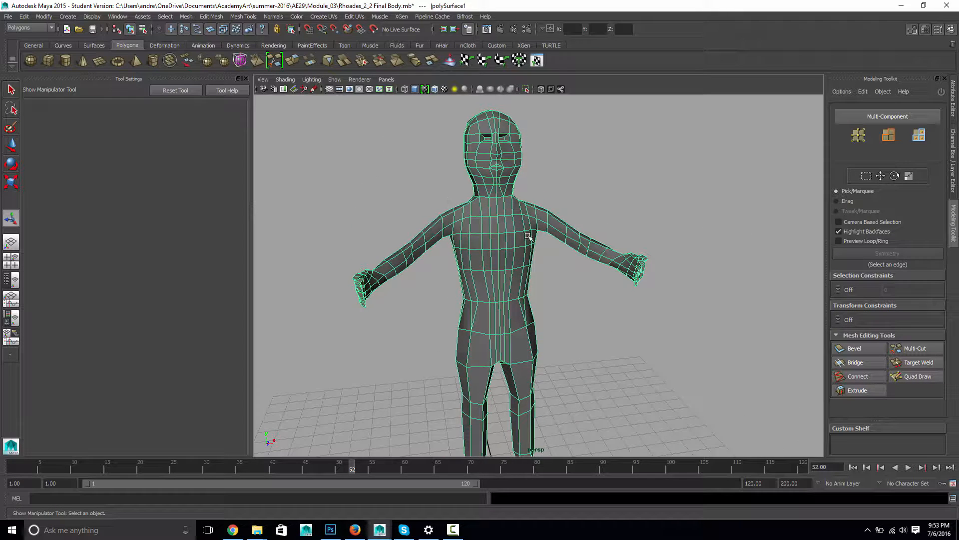
pyautogui.keyDown('alt'); pyautogui.moveTo(531, 235); pyautogui.dragTo(449, 238, button='right'); pyautogui.keyUp('alt')
pyautogui.click(275, 17)
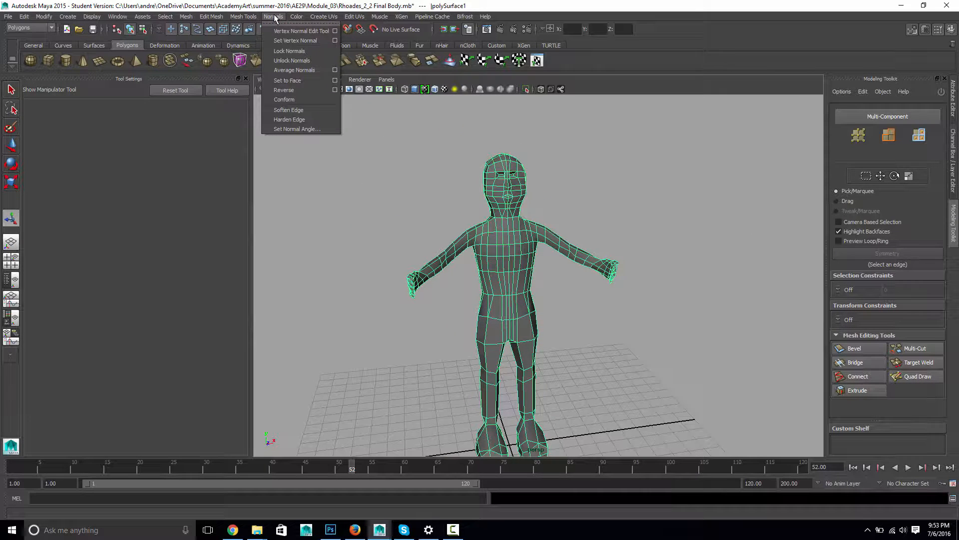
pyautogui.click(289, 81)
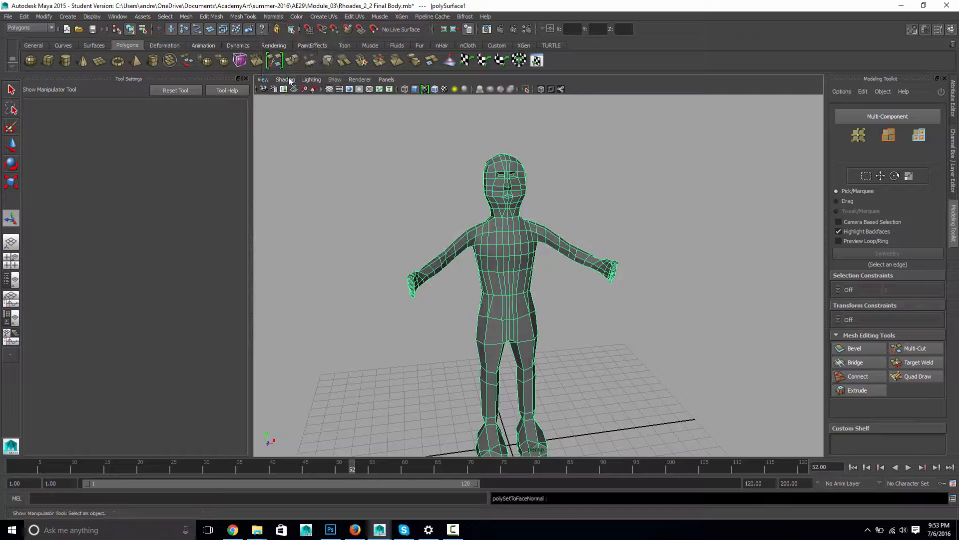
pyautogui.click(389, 189)
pyautogui.moveTo(414, 231)
pyautogui.keyDown('alt'); pyautogui.mouseDown()
pyautogui.moveTo(557, 225)
pyautogui.moveTo(407, 227)
pyautogui.mouseUp(); pyautogui.keyUp('alt')
# - Apply Soften Edge to the whole character mesh and inspect the smoothed shading from all around
pyautogui.click(543, 226)
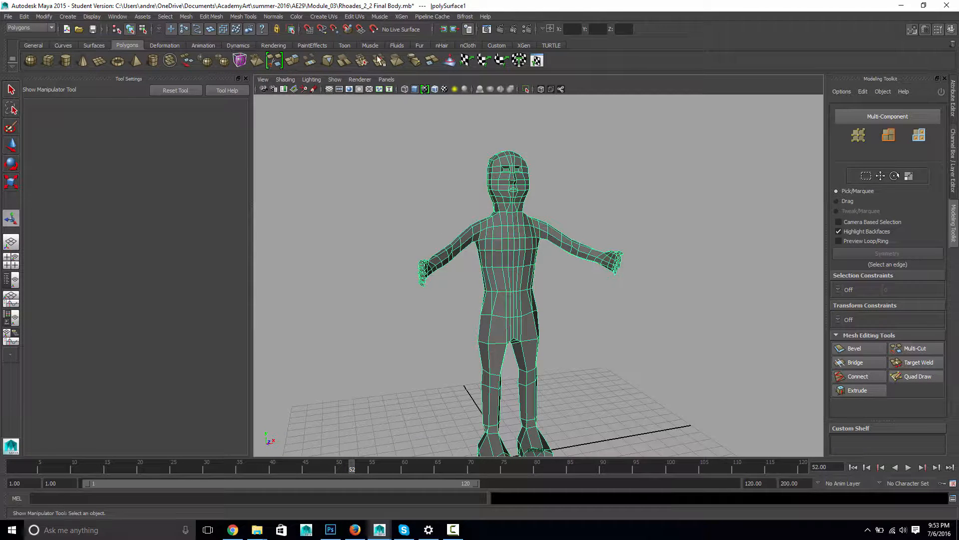
pyautogui.click(274, 17)
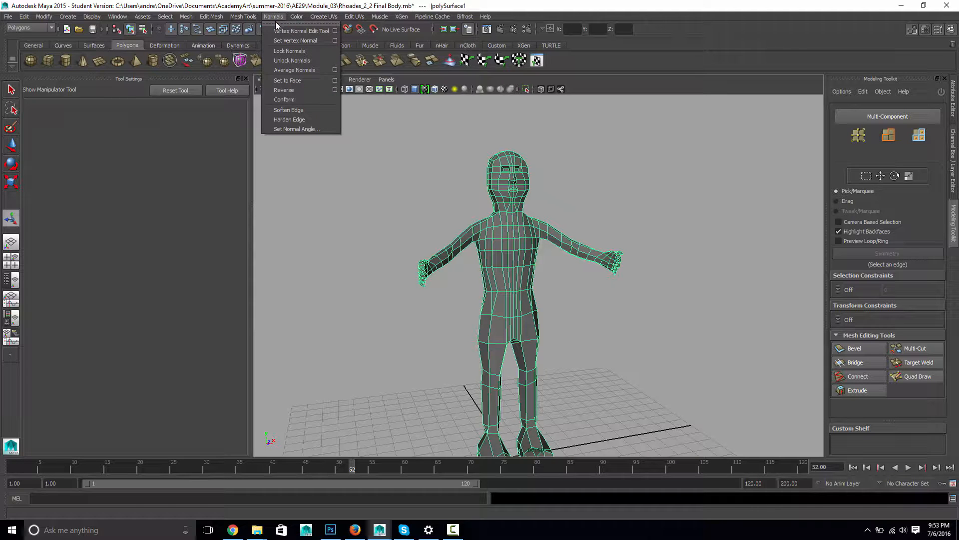
pyautogui.click(300, 110)
pyautogui.click(370, 167)
pyautogui.keyDown('alt'); pyautogui.moveTo(370, 167); pyautogui.dragTo(536, 349); pyautogui.keyUp('alt')
pyautogui.click(501, 274)
pyautogui.keyDown('alt'); pyautogui.moveTo(501, 275); pyautogui.dragTo(418, 316); pyautogui.keyUp('alt')
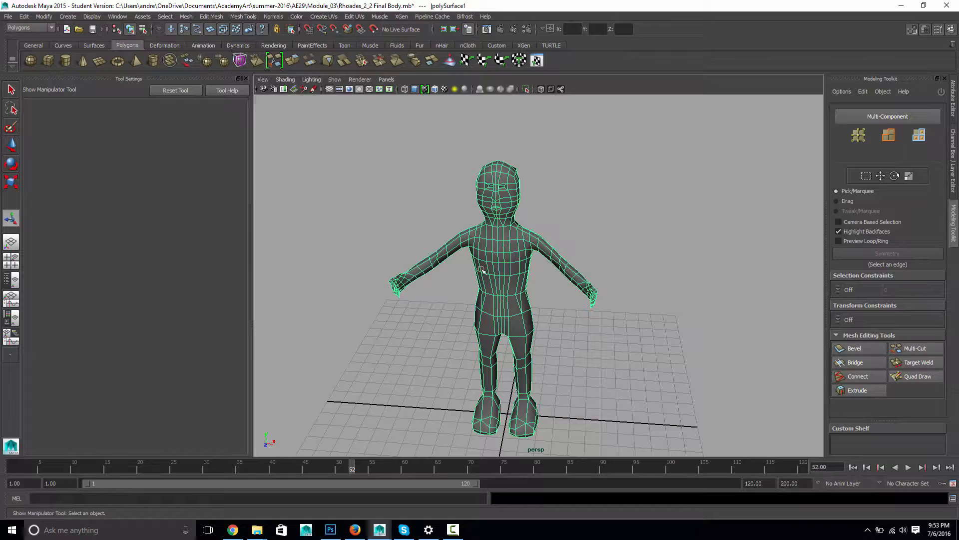
pyautogui.moveTo(623, 275)
pyautogui.keyDown('alt'); pyautogui.mouseDown()
pyautogui.moveTo(446, 270)
pyautogui.moveTo(455, 275)
pyautogui.moveTo(468, 224)
pyautogui.moveTo(603, 252)
pyautogui.moveTo(635, 287)
pyautogui.moveTo(618, 258)
pyautogui.mouseUp(); pyautogui.keyUp('alt')
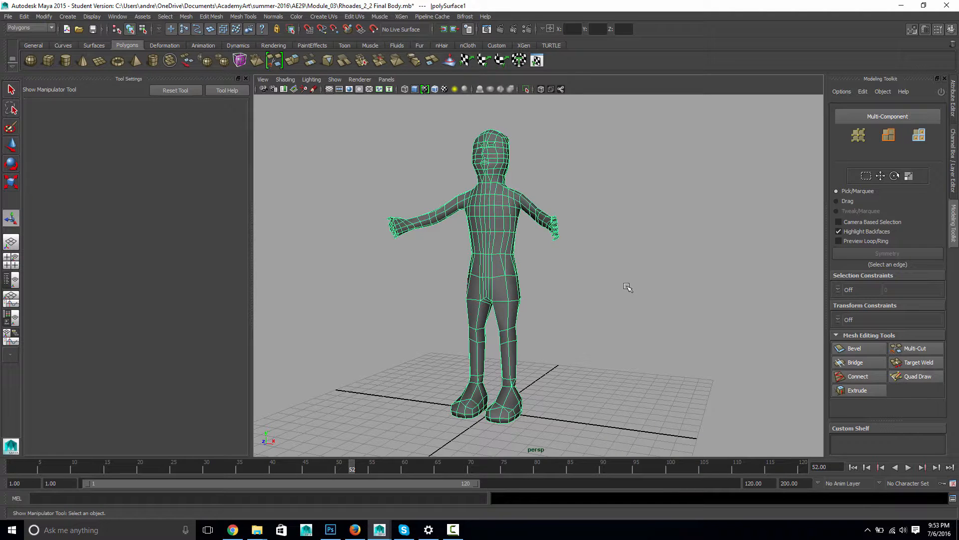